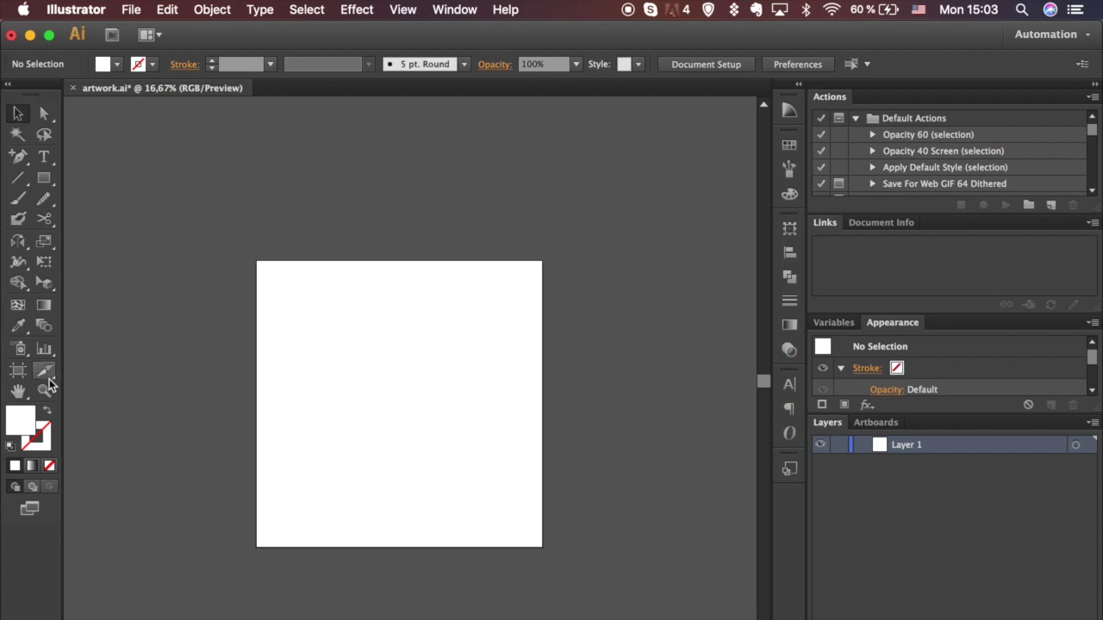
Place the sketch image IMG_0698.jpg over the artboard, sized to cover its full height.
left_click(17, 371)
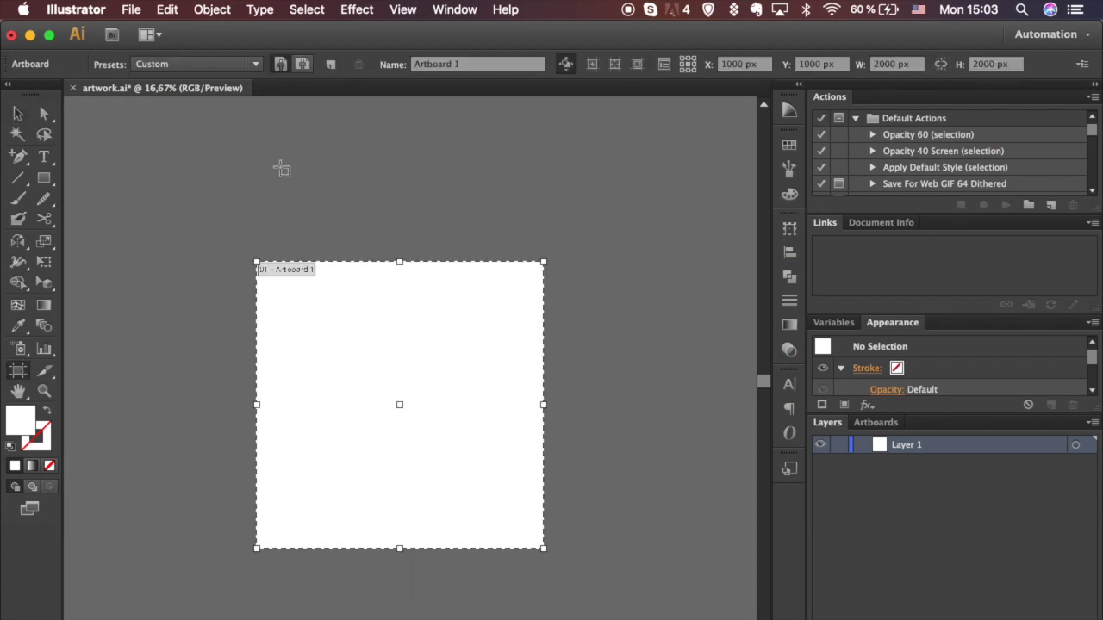
left_click(17, 114)
left_click(131, 10)
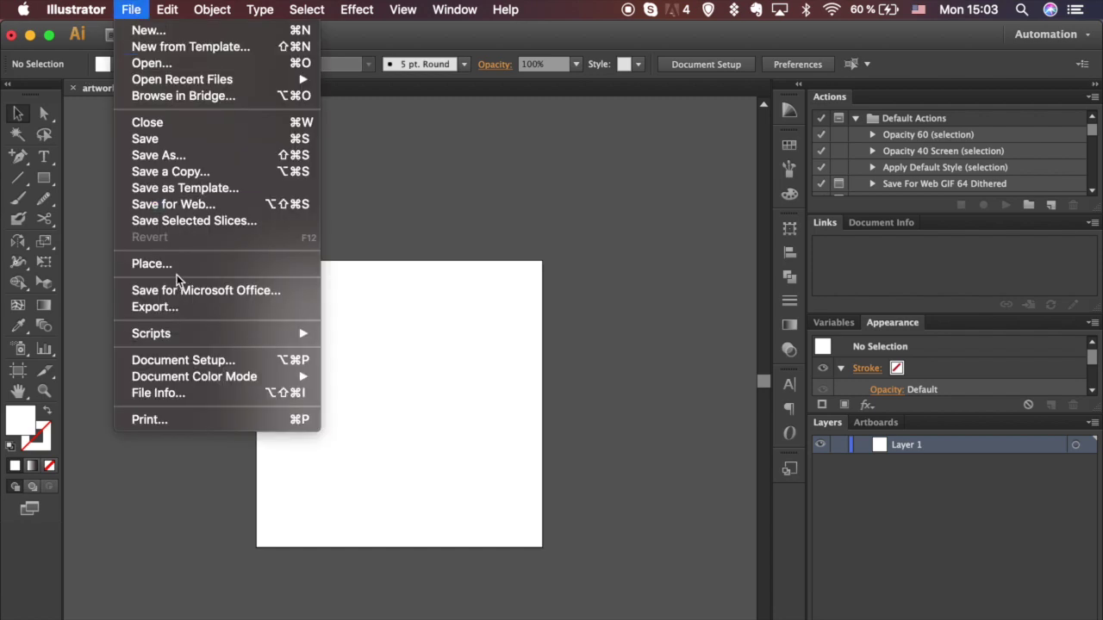
left_click(152, 264)
left_click(355, 147)
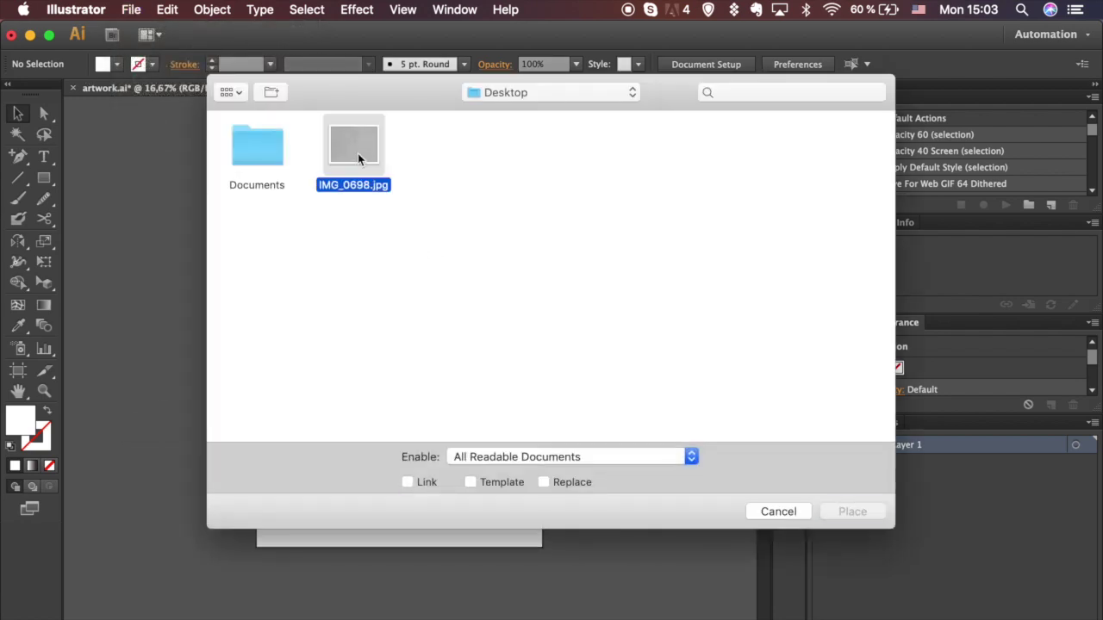
left_click(850, 512)
left_click_drag(631, 217, 575, 260)
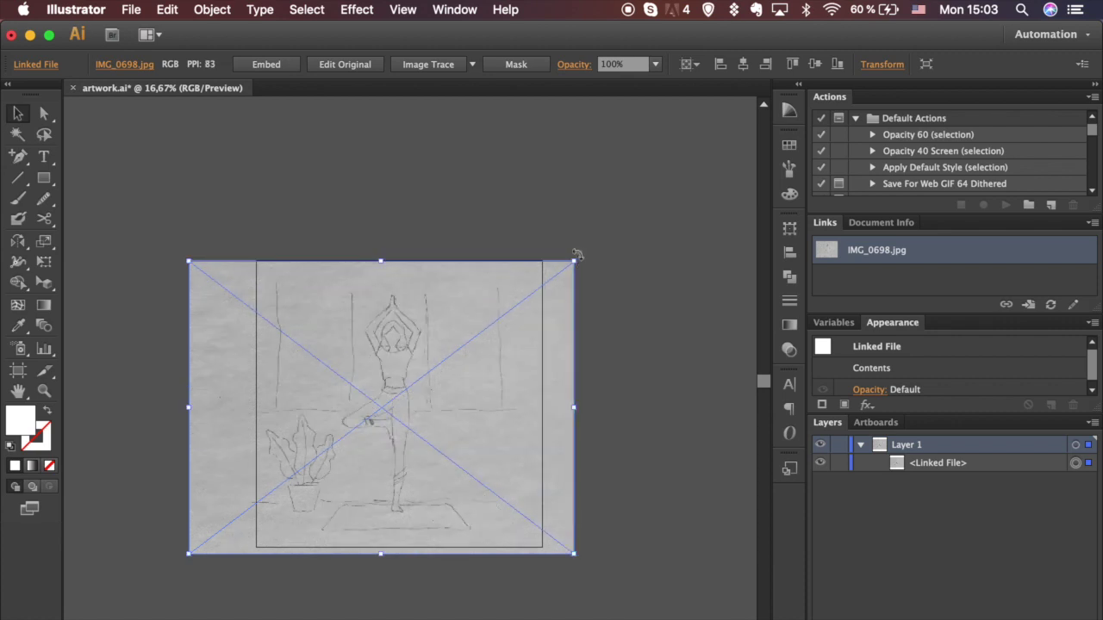
Nudge the placed sketch upward, centre it horizontally on the artboard, and lock it.
key("shift+Up")
key("shift+Up")
left_click(789, 253)
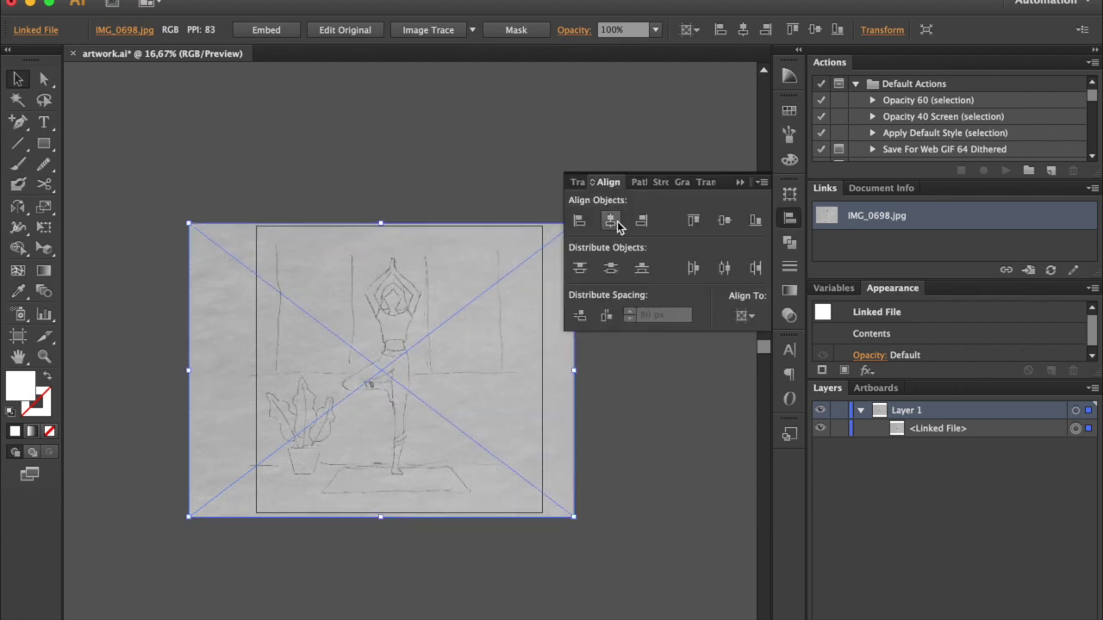
left_click(614, 255)
left_click(790, 256)
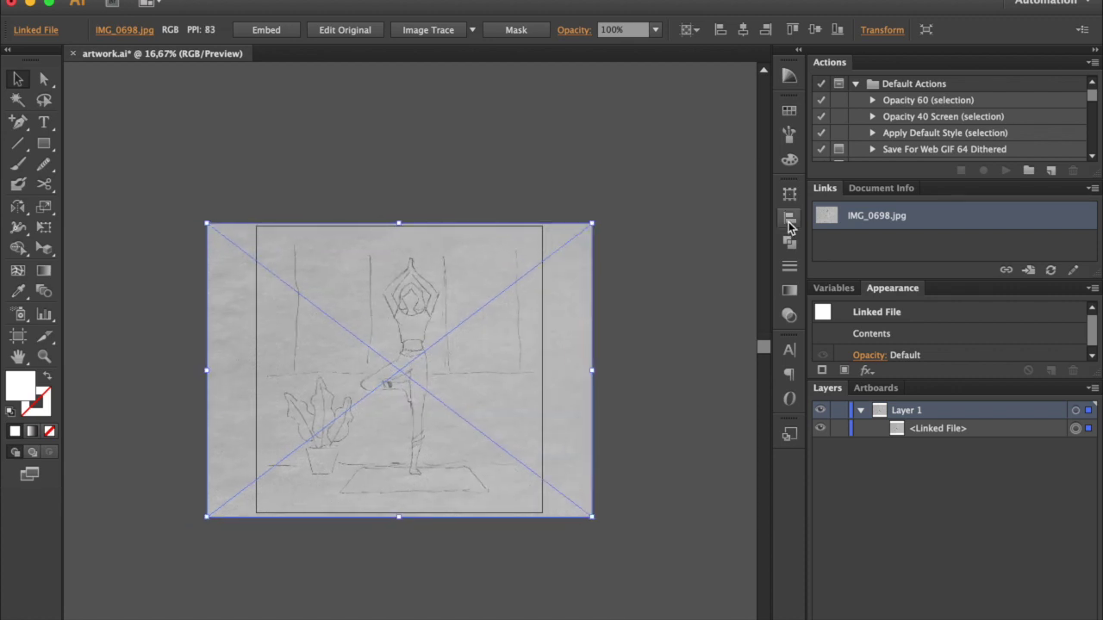
left_click(839, 429)
Draw a white horizontal bar about 2000 × 30 px across the artboard and position it along the sketch's wall line.
key("super+equal")
key("m")
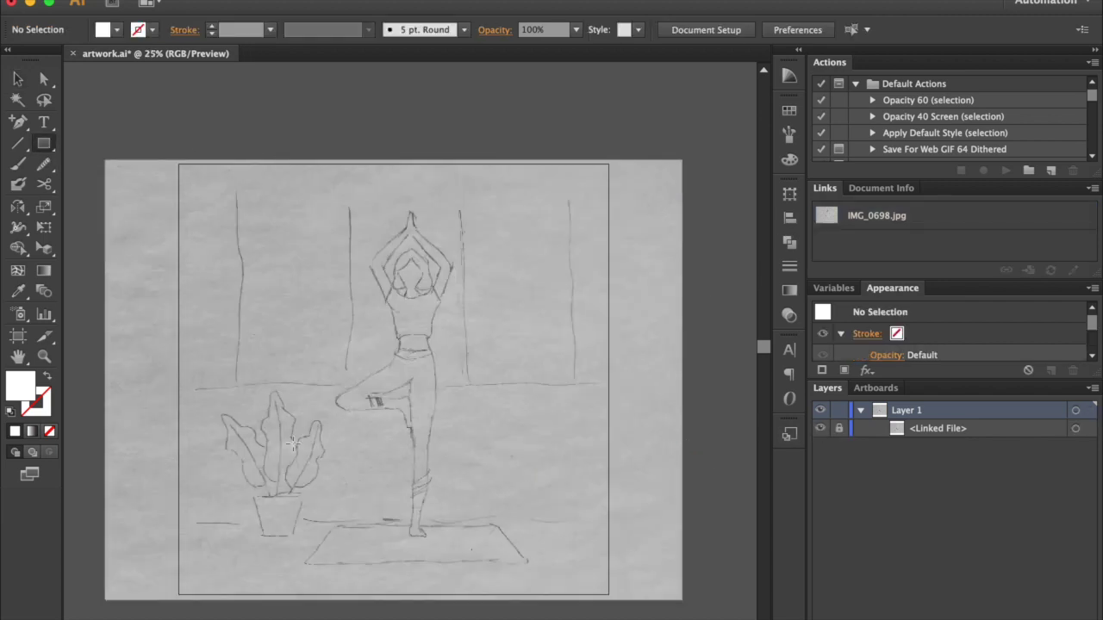
left_click(235, 399)
left_click(140, 175)
key("v")
left_click_drag(500, 402, 446, 390)
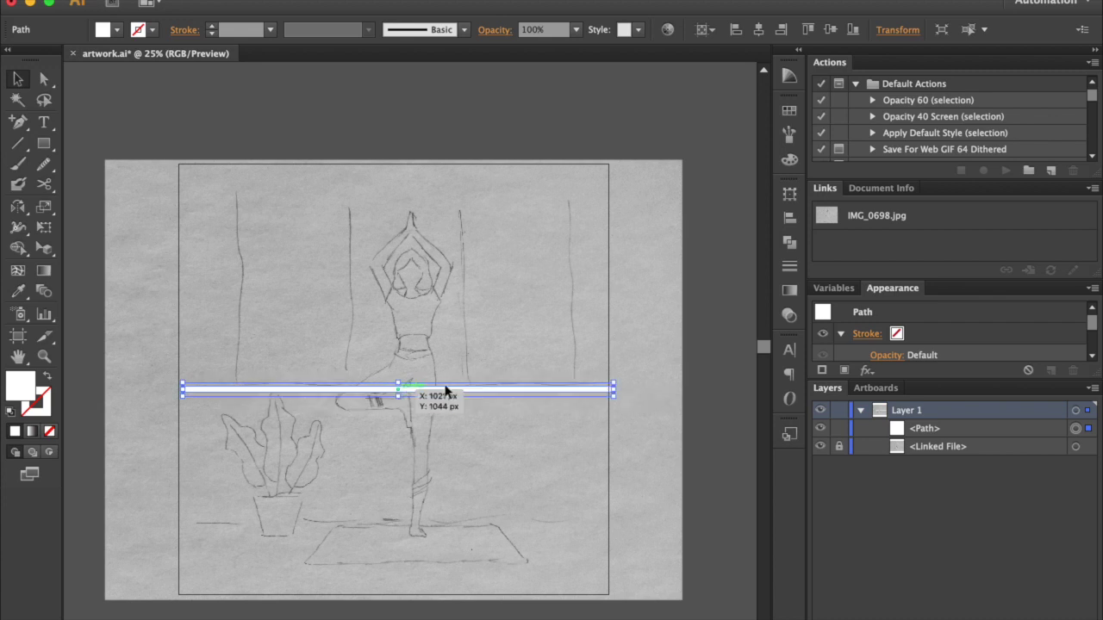
Make a copy of the horizontal bar, rotate it upright, and shorten it.
left_click(651, 287)
key("super+equal")
left_click_drag(473, 400, 473, 306)
left_click_drag(680, 294, 530, 408)
left_click_drag(431, 431, 389, 331)
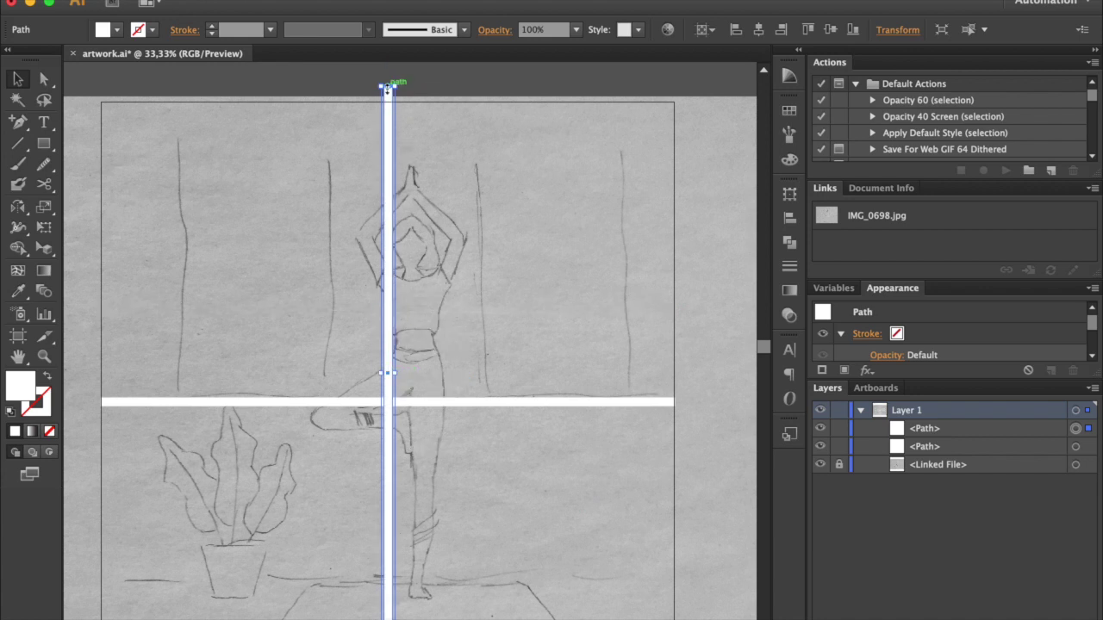
left_click_drag(387, 88, 389, 244)
Stand the upright bar on the horizontal bar at the sketch's second window line and extend it to the artboard's upper edge.
key("super+equal")
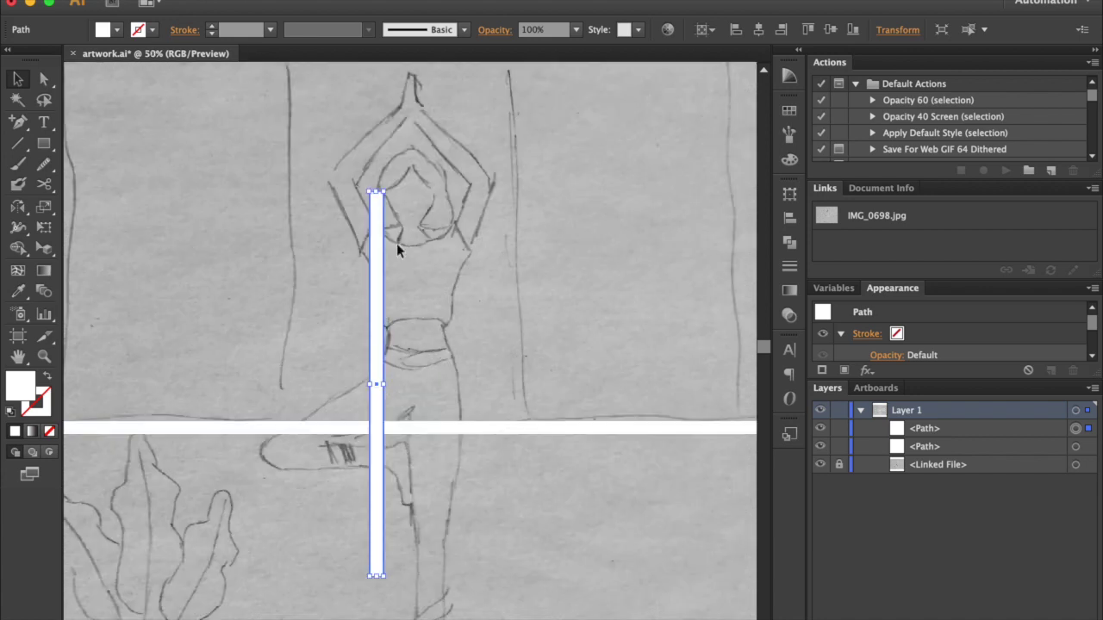
scroll(397, 243, "left", 4)
scroll(396, 243, "up", 3)
mouse_move(482, 376)
left_mouse_down()
mouse_move(389, 196)
mouse_move(390, 220)
left_mouse_up()
scroll(390, 220, "up", 1)
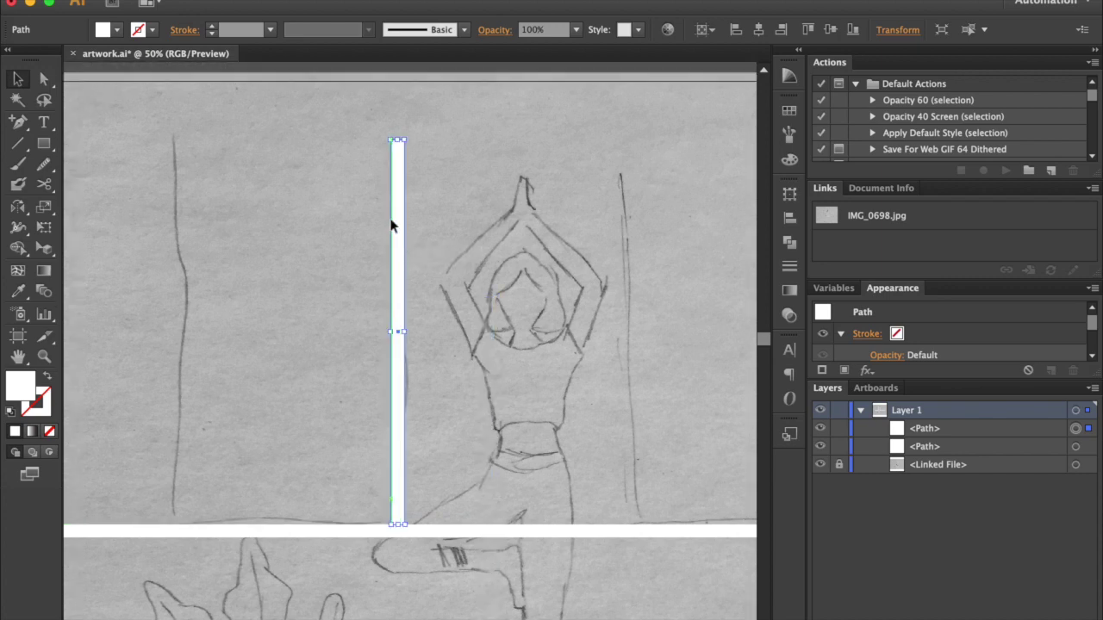
scroll(391, 225, "up", 3)
scroll(390, 225, "left", 1)
left_click_drag(413, 135, 413, 132)
Duplicate the upright bar onto the sketch's leftmost window line.
left_click_drag(414, 204, 189, 217)
scroll(272, 243, "up", 1)
scroll(272, 242, "left", 2)
scroll(272, 243, "up", 1)
scroll(272, 243, "left", 1)
Draw a thin white horizontal rail about 490 × 16 px between the two upright bars, above the thick horizontal bar.
left_click(45, 147)
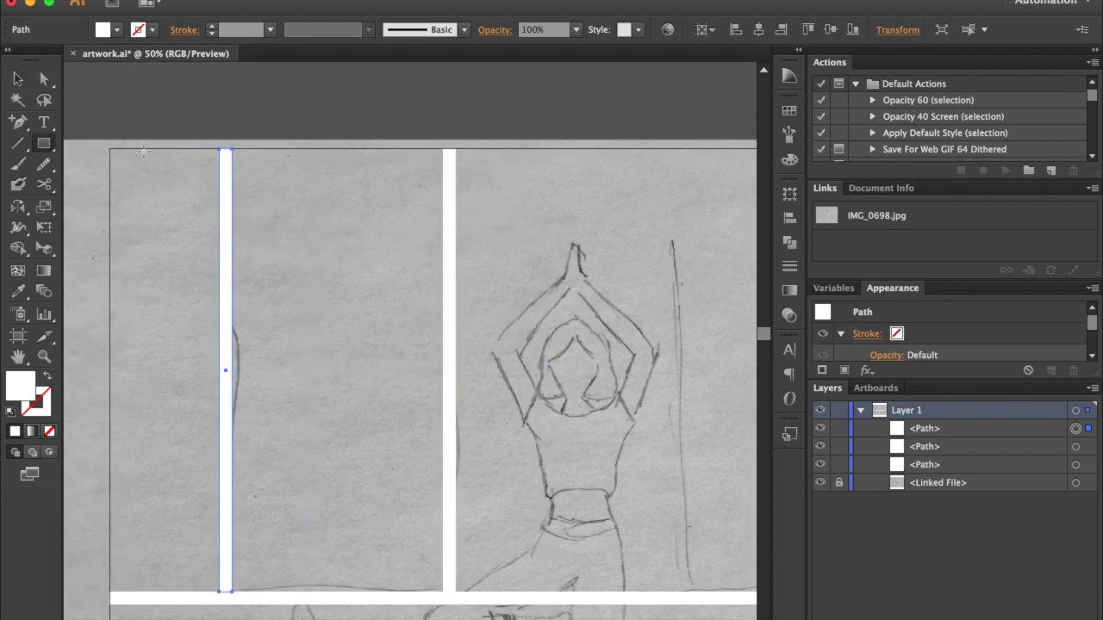
scroll(229, 234, "down", 5)
scroll(230, 235, "left", 1)
left_click_drag(245, 430, 459, 433)
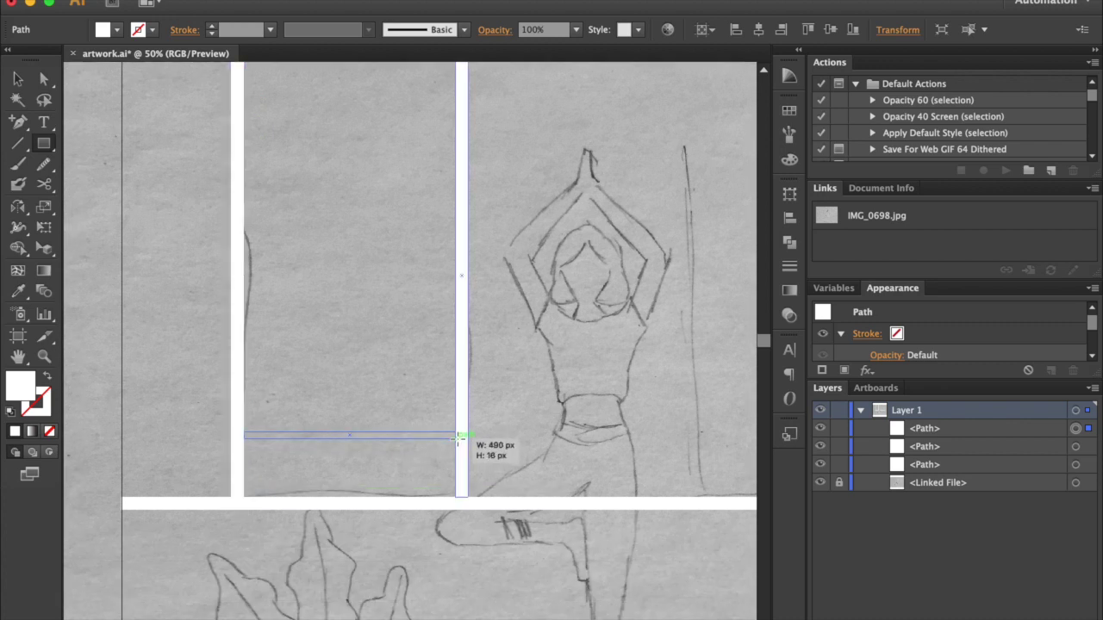
left_click_drag(459, 435, 456, 436)
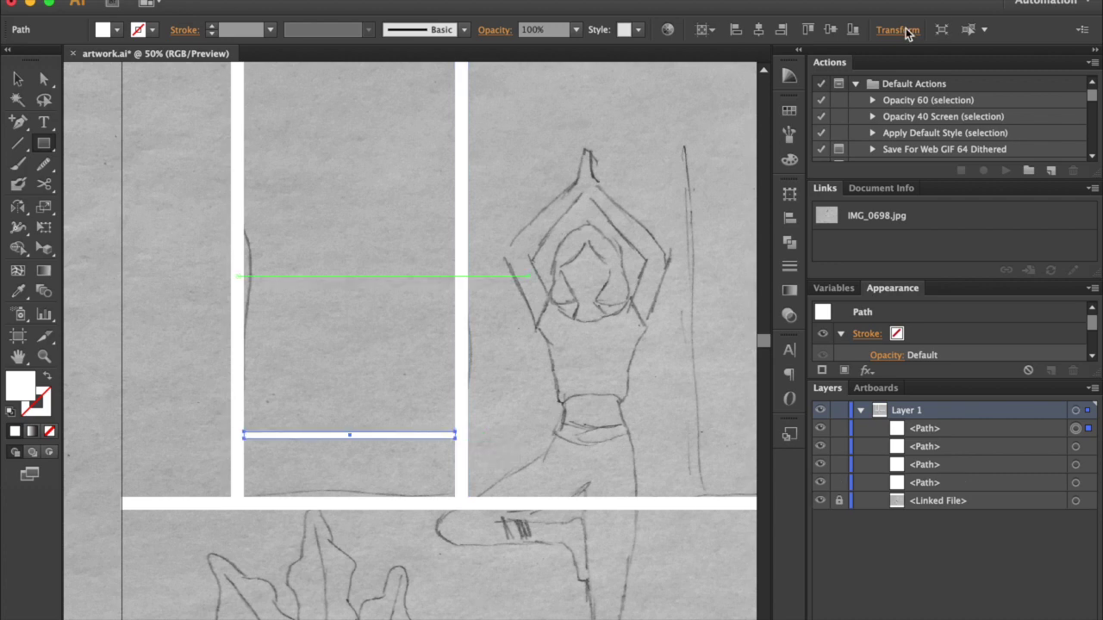
Adjust the thin rail's height and widen it so both ends reach into the upright bars.
left_click(907, 34)
left_click(852, 84)
left_click(1026, 68)
left_click(21, 79)
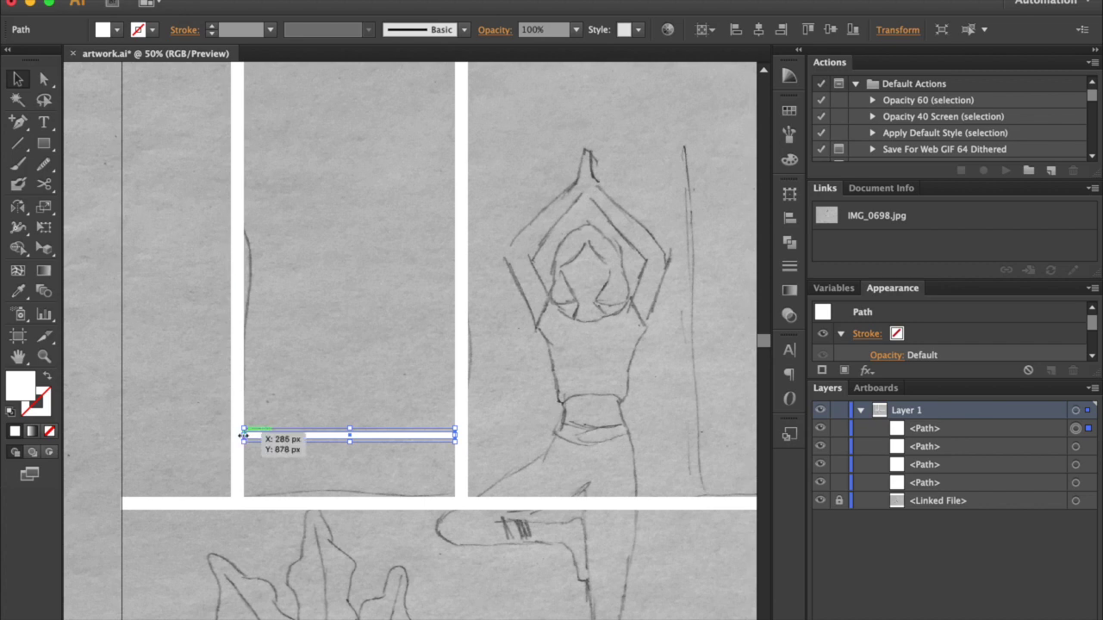
Space the thin rail 150 px above the thick horizontal bar, using the thick bar as the key object.
left_click(358, 504, "shift")
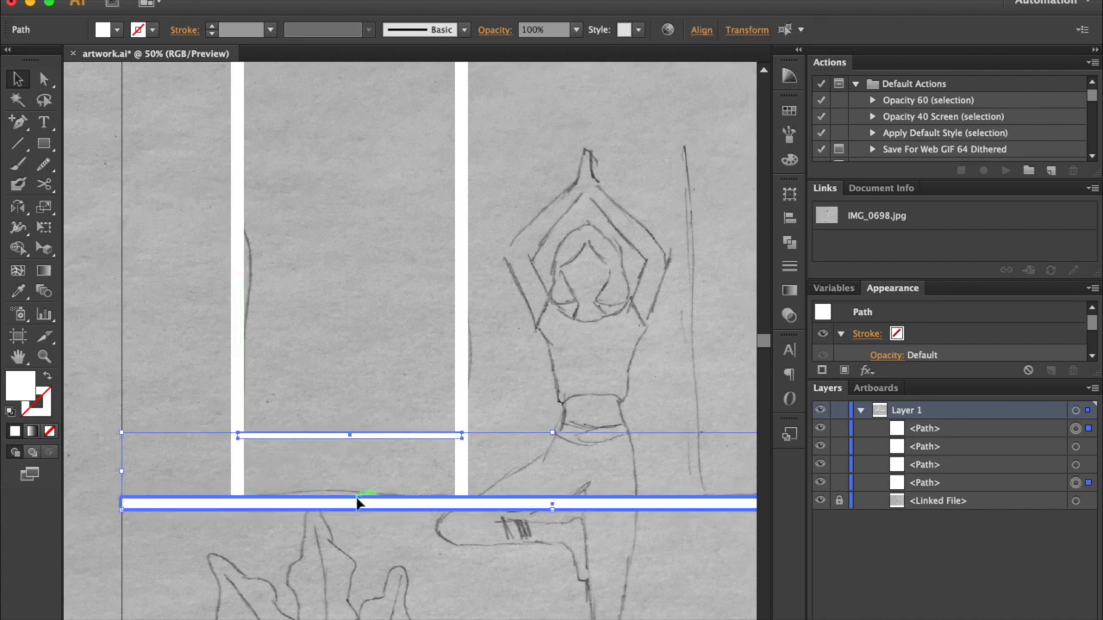
left_click(702, 31)
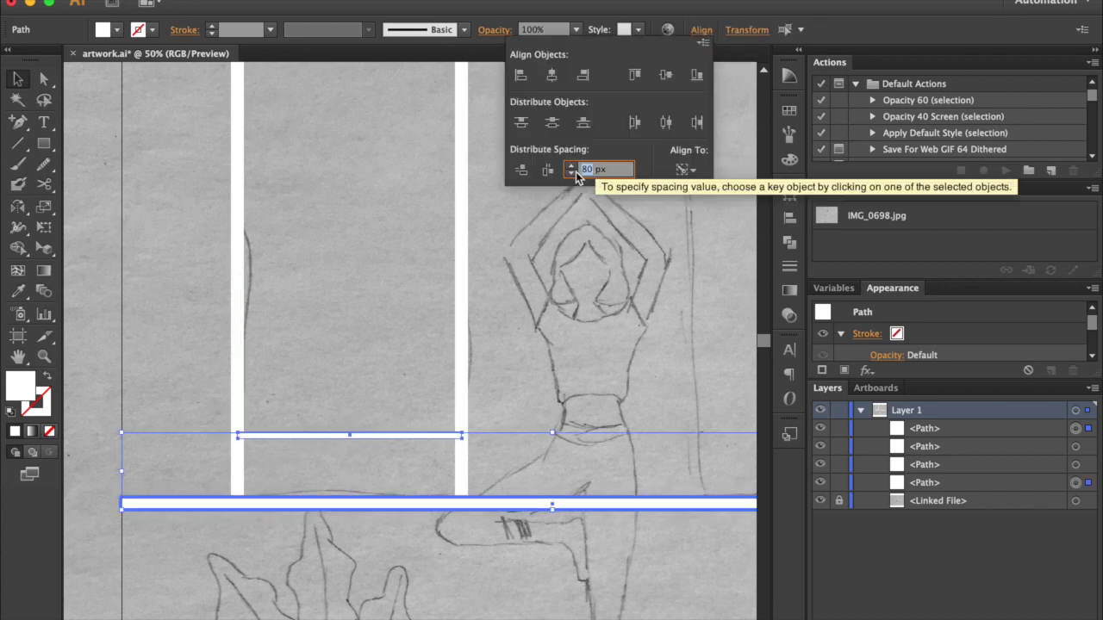
type("150")
left_click(698, 167)
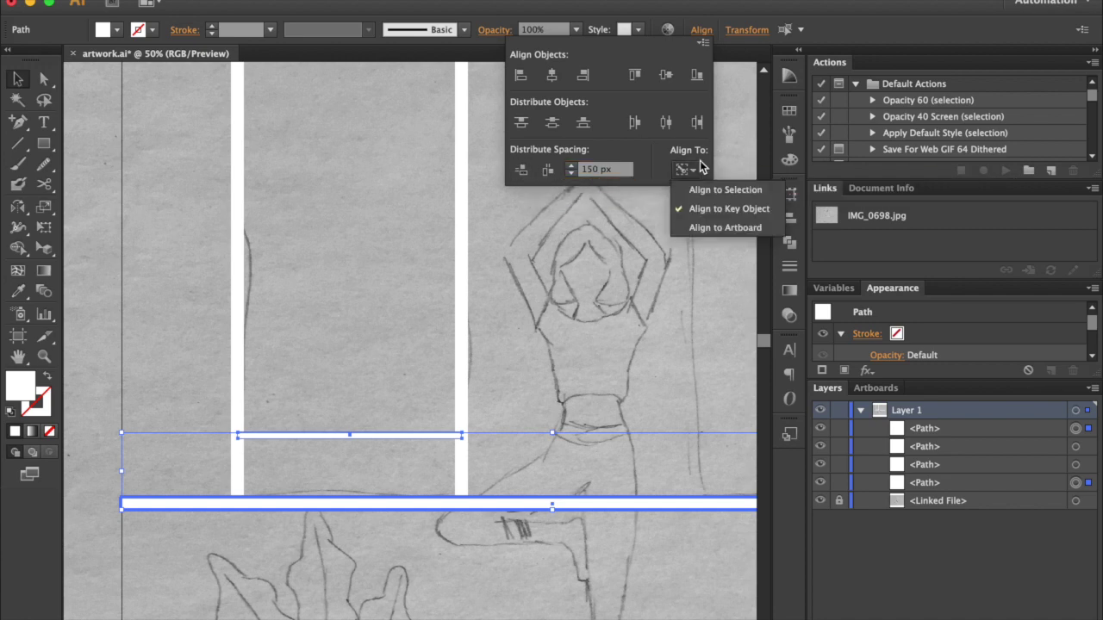
left_click(521, 169)
left_click(514, 401)
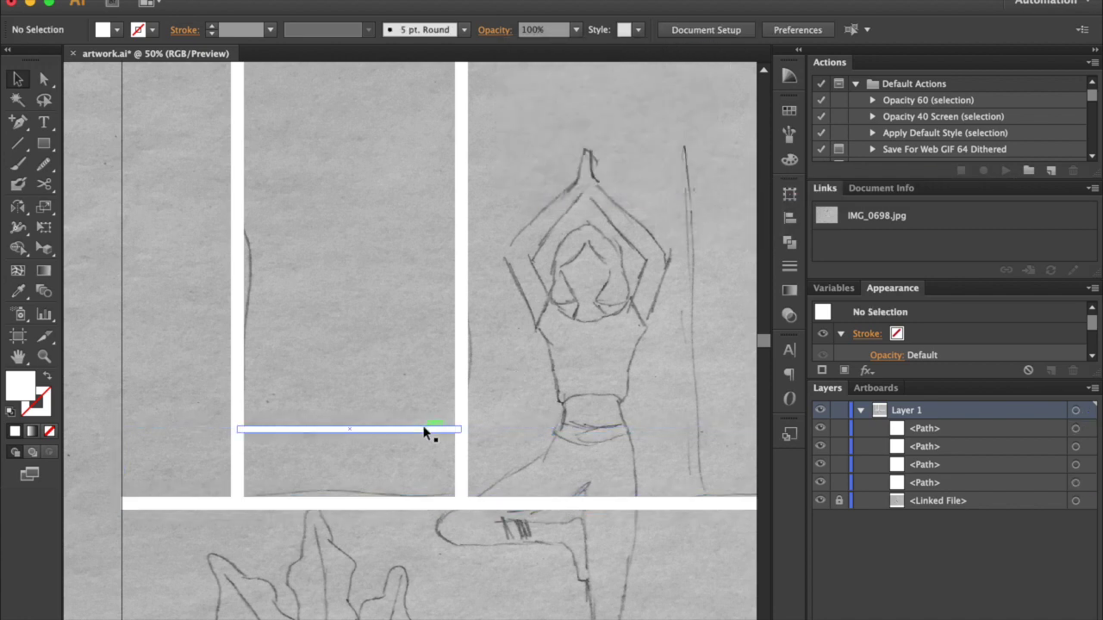
Duplicate the thin rail upward and repeat the copy until five rails fill the window frame.
left_click_drag(421, 430, 422, 360)
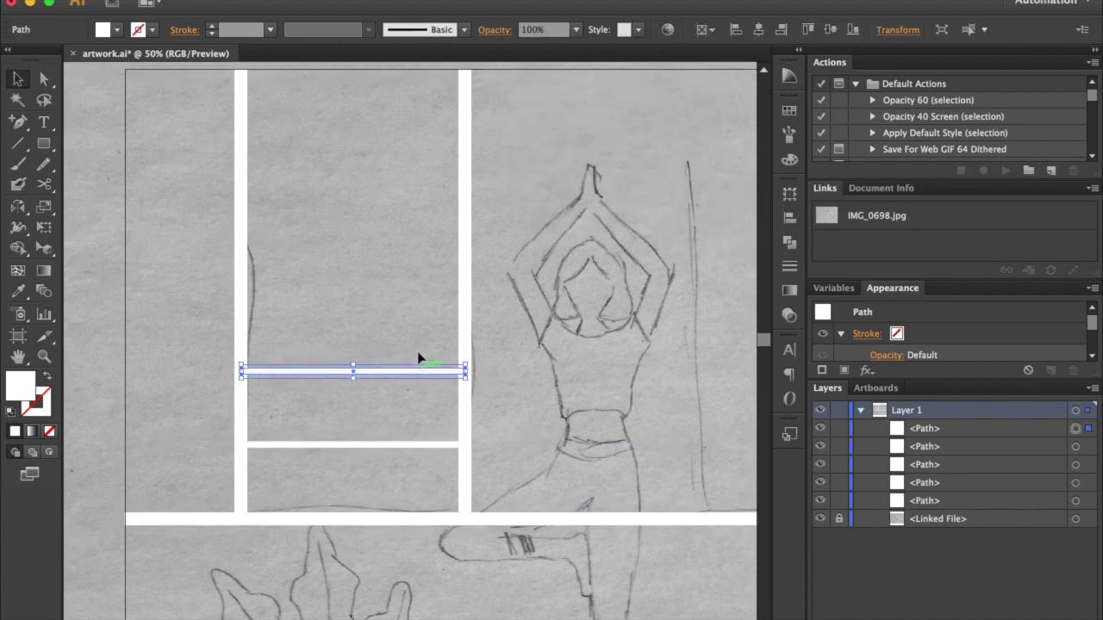
scroll(415, 390, "up", 2)
key("ctrl+d")
key("ctrl+d")
key("ctrl+d")
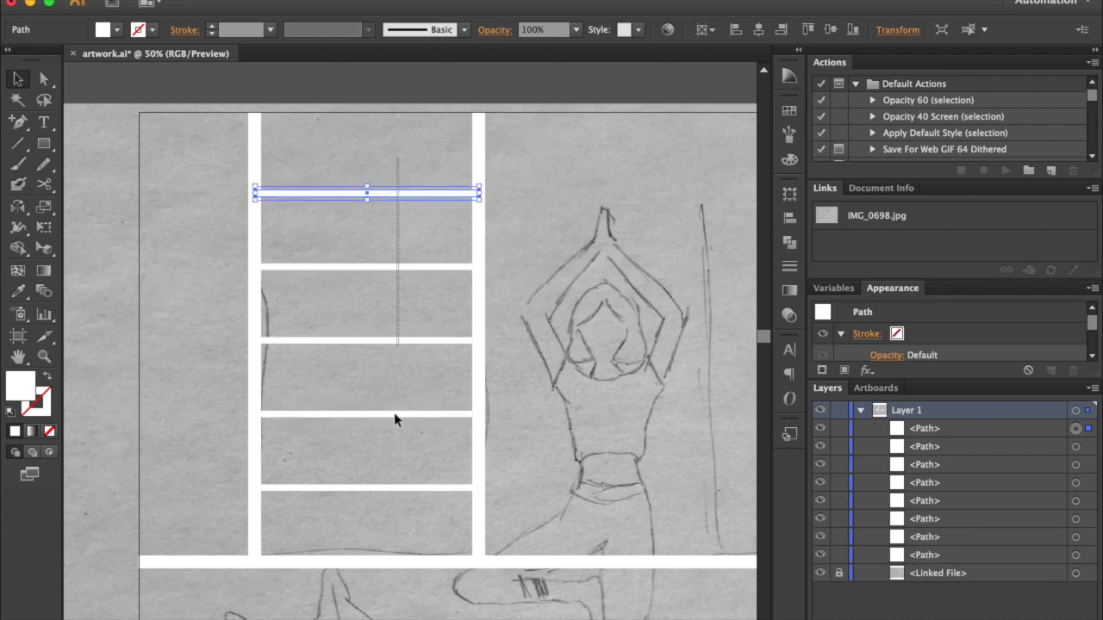
Distribute the five window rails vertically with 150 px spacing, using the lowest rail as the key object.
left_click_drag(395, 420, 387, 491)
left_click(404, 488, "shift")
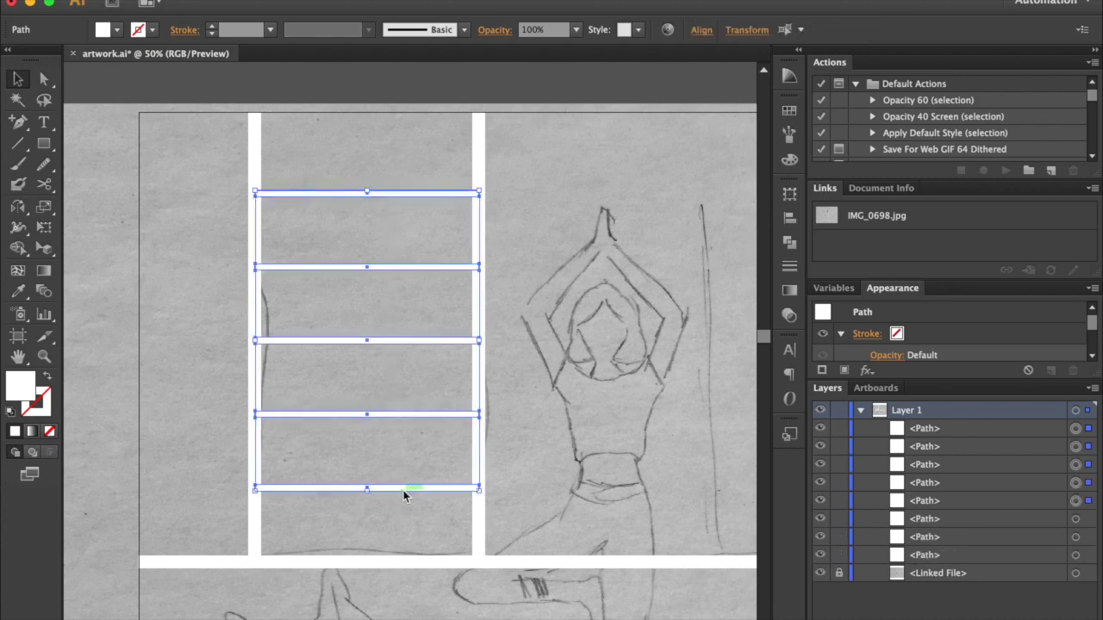
left_click(701, 29)
left_click(521, 170)
left_click(559, 314)
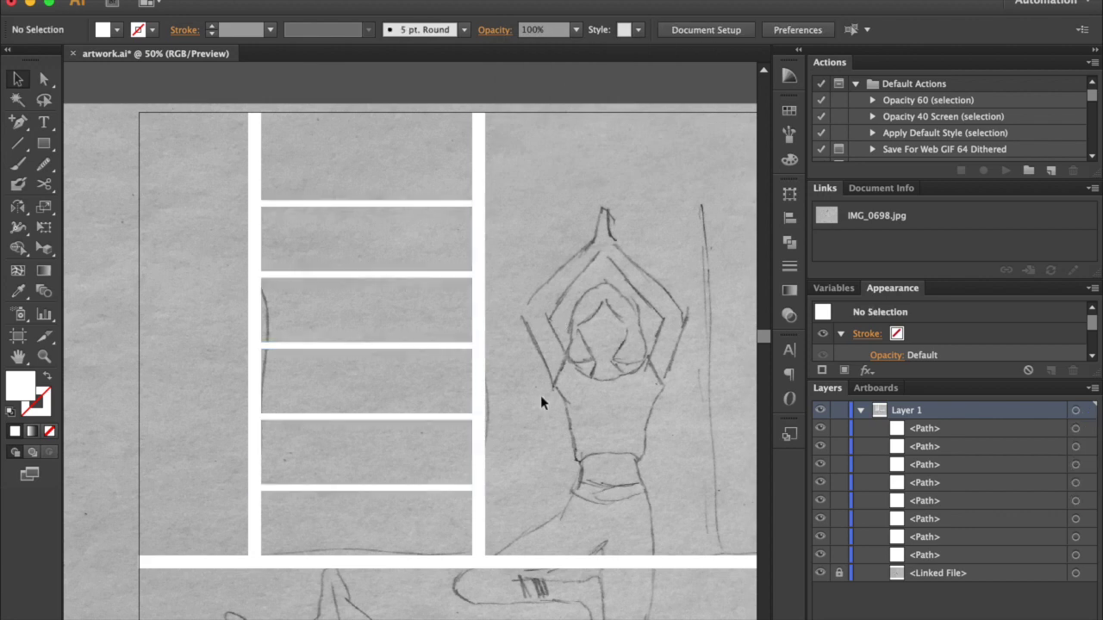
Move all five window rails up together by about 60 px.
left_click_drag(387, 485, 368, 183)
key("shift+Up")
key("shift+Up")
key("shift+Up")
key("shift+Up")
key("shift+Up")
key("shift+Up")
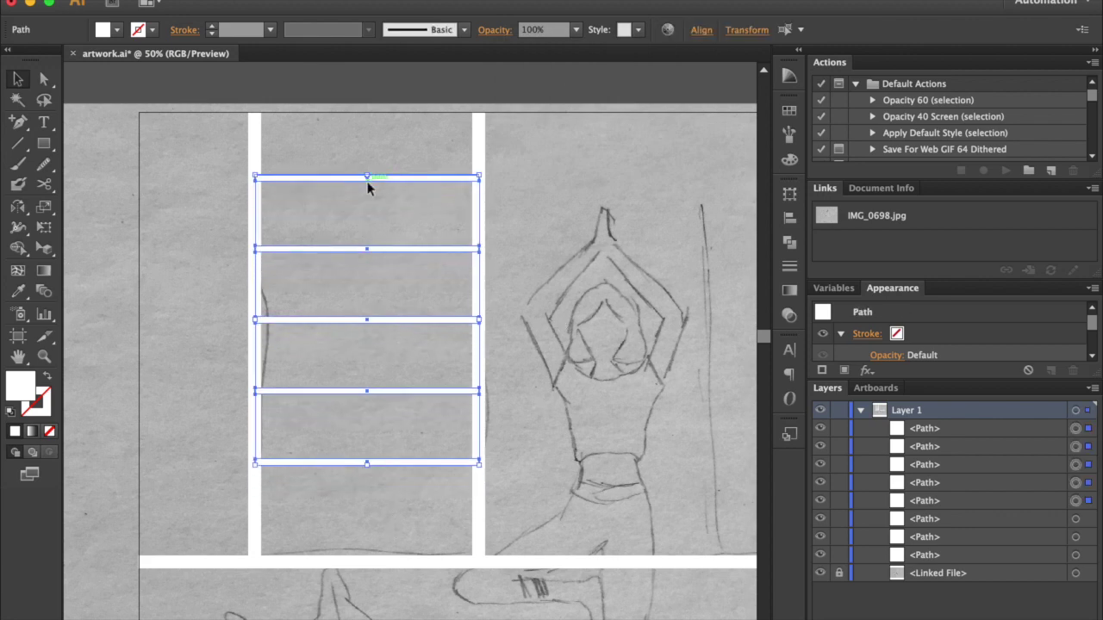
left_click(562, 192)
Duplicate the window frame, with its uprights and five rails, to the other side of the yoga figure.
key("super+minus")
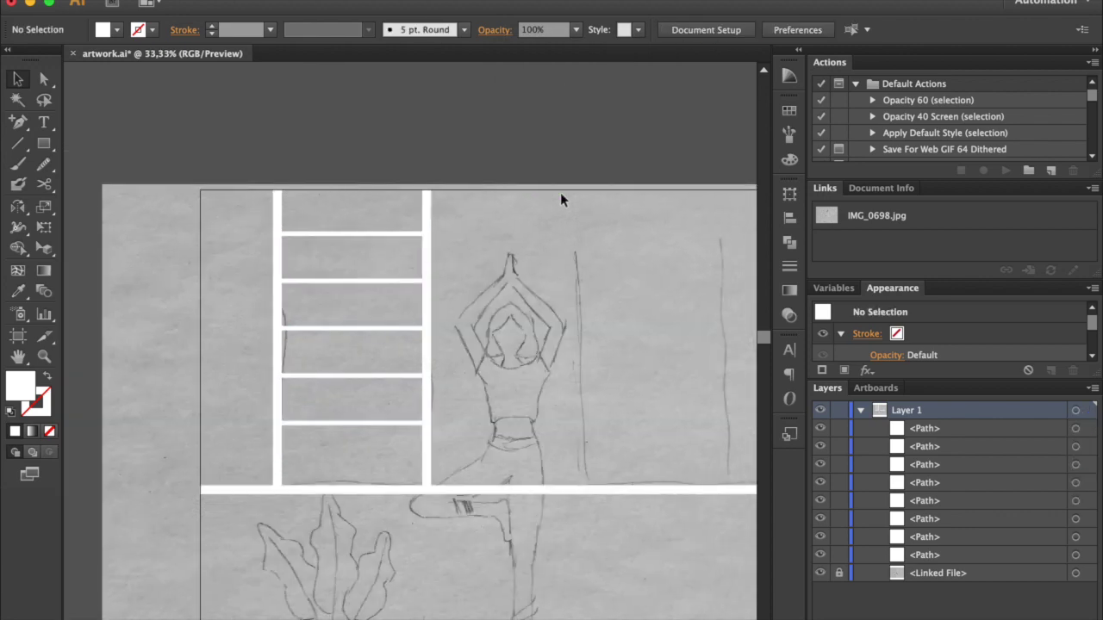
left_click_drag(360, 442, 661, 411)
left_click(614, 564)
key("super+minus")
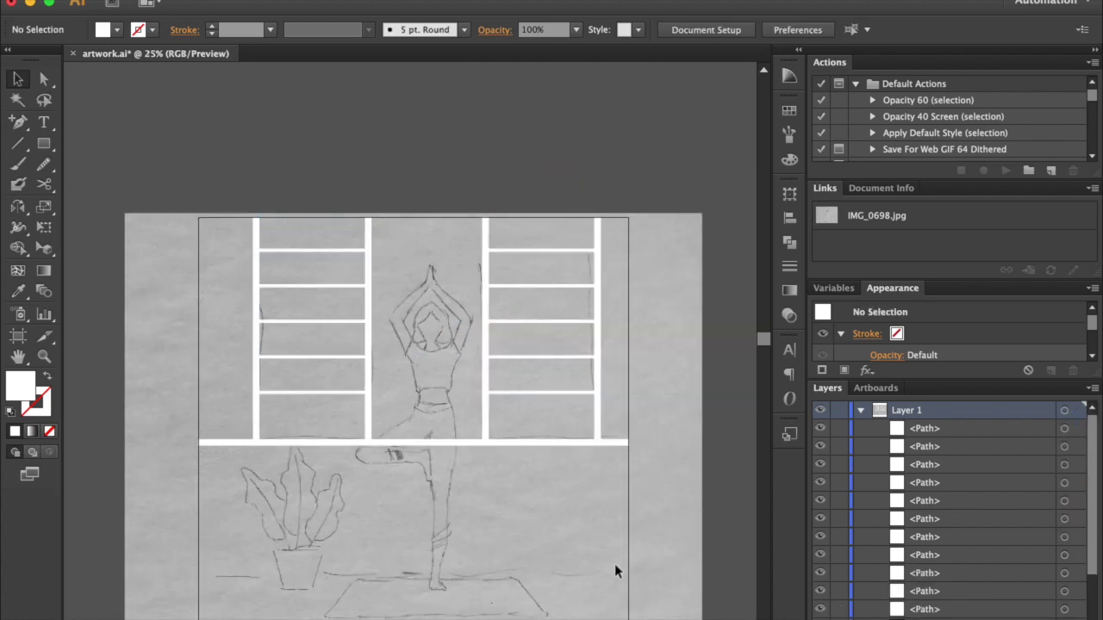
Duplicate the thick horizontal bar just below itself and set the copy's height to 15 px.
left_click_drag(484, 395, 479, 419)
left_click(893, 33)
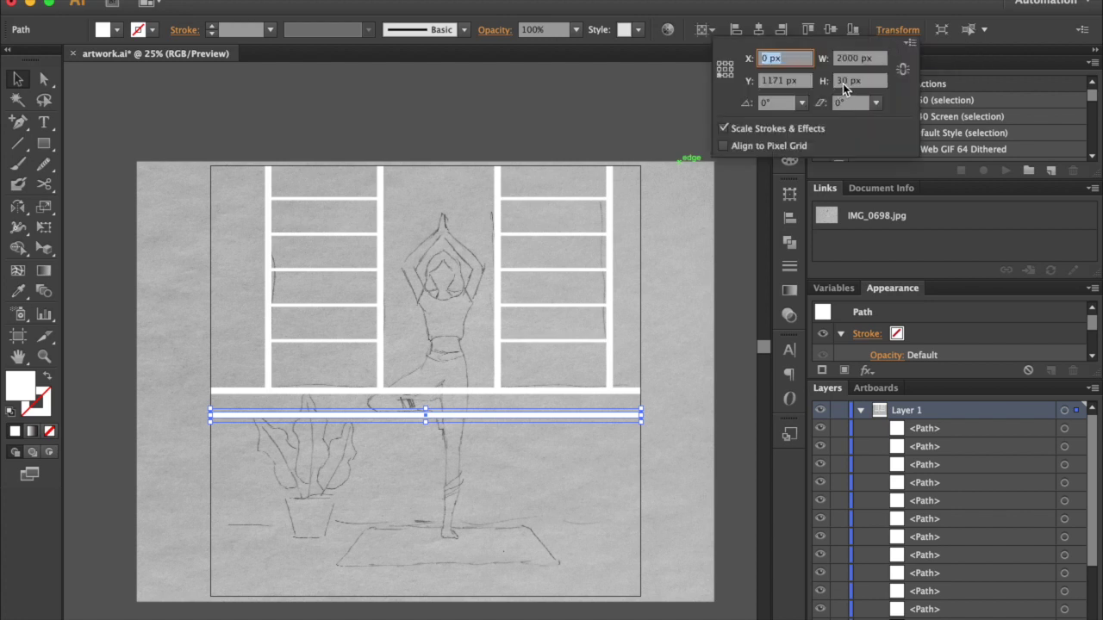
left_click(848, 80)
type("15")
key("Return")
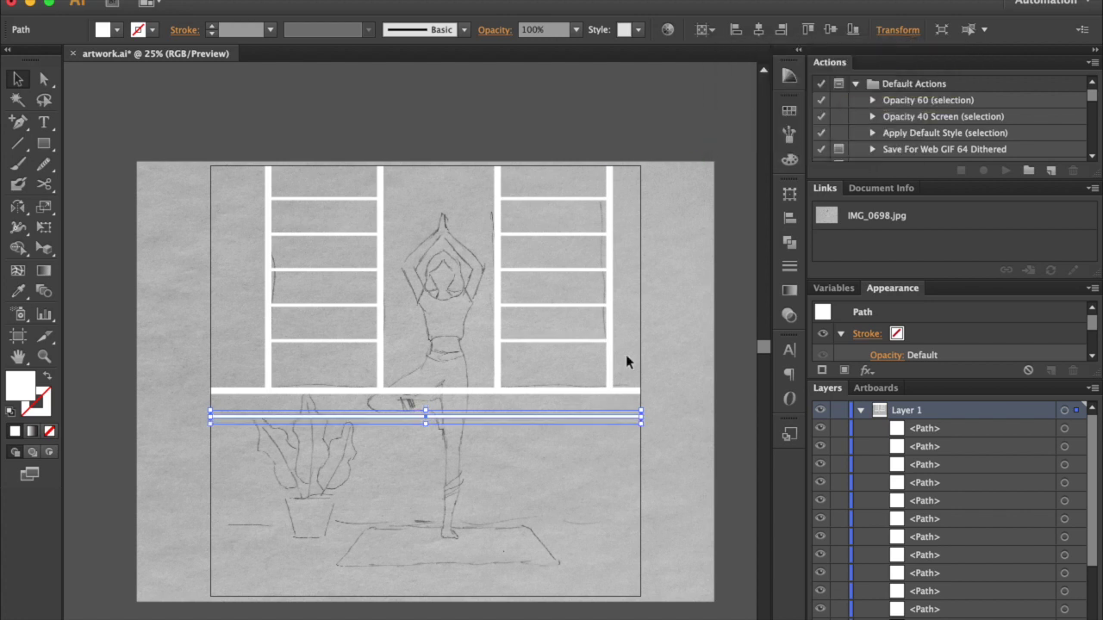
Duplicate the thin full-width bar downward and repeat the copy until there are six evenly stepped bars.
left_click_drag(581, 421, 585, 456)
key("ctrl+d")
key("ctrl+d")
key("ctrl+d")
key("ctrl+d")
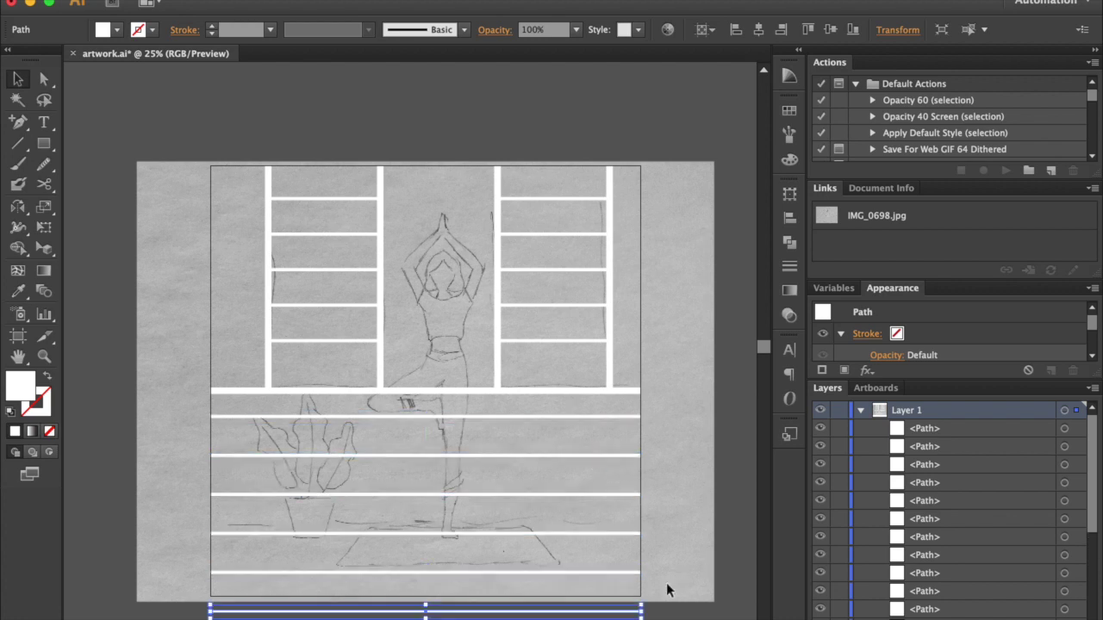
Distribute the six thin bars closely and evenly below the thick horizontal bar, using the thick bar as the key object.
scroll(663, 594, "down", 1)
left_click_drag(618, 402, 645, 576)
left_click(625, 318, "shift")
scroll(635, 299, "up", 1)
left_click(702, 29)
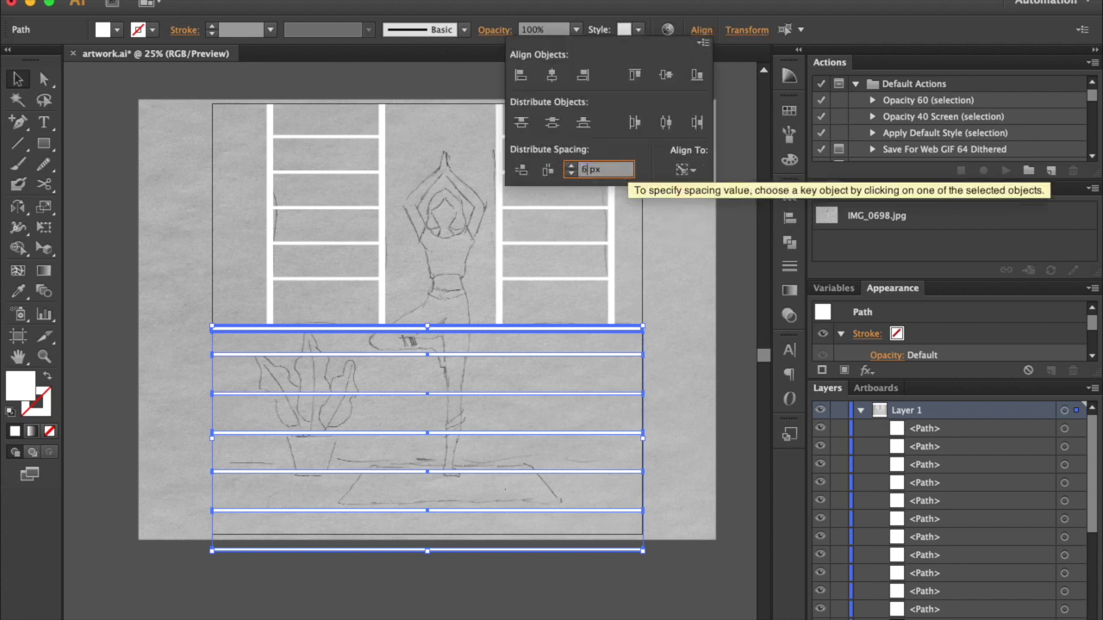
left_click(521, 171)
left_click(688, 339)
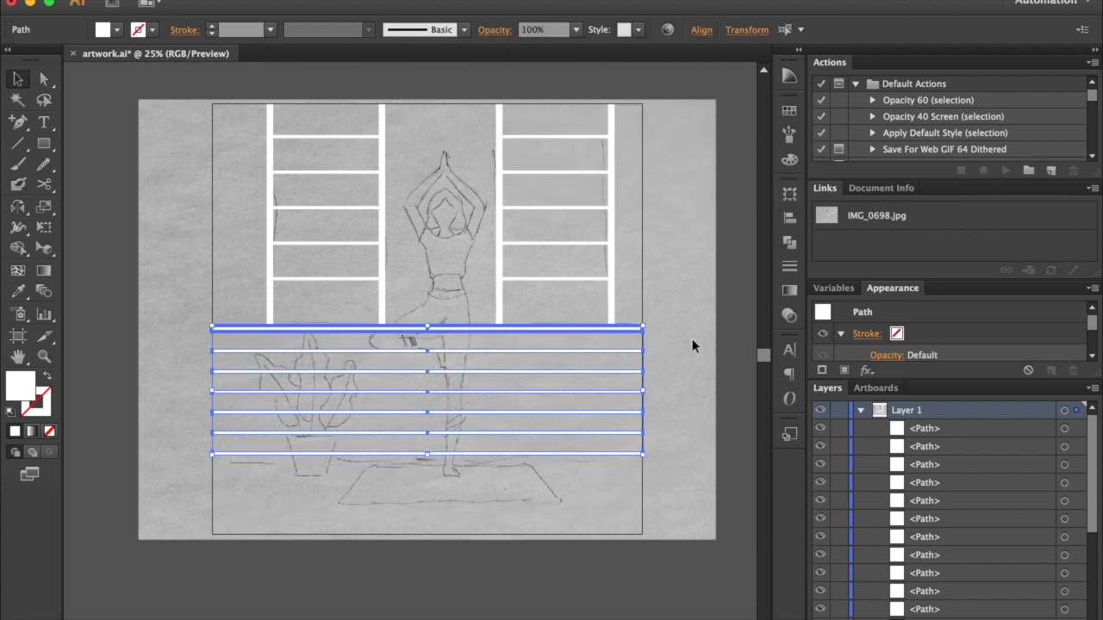
left_click(692, 338)
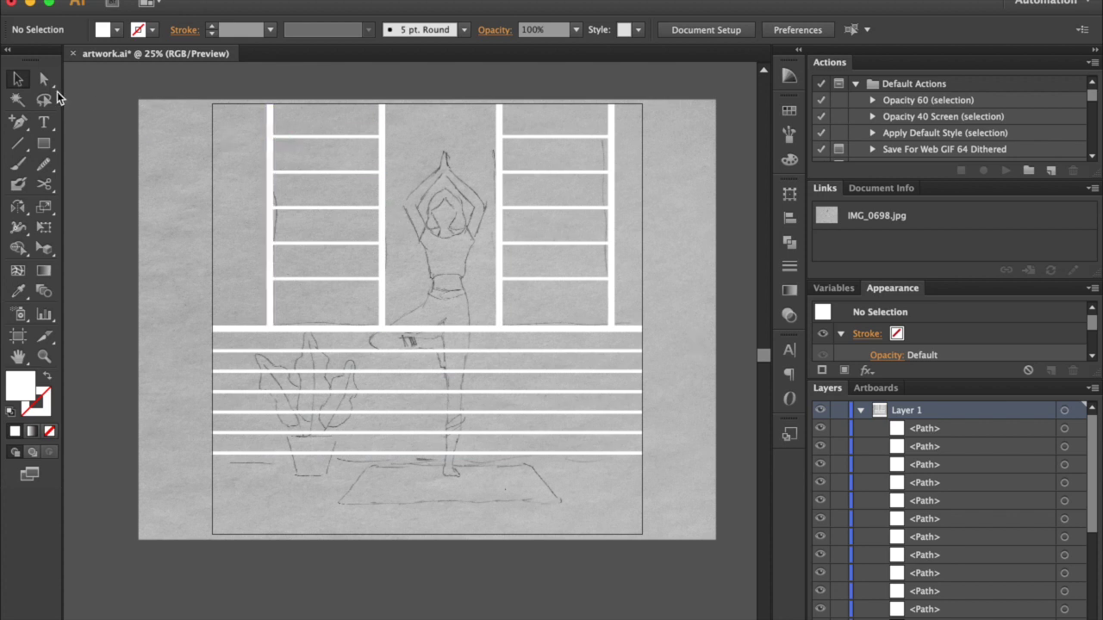
Draw a full-width white rectangle from the lowest thin bar's position down to the artboard's lower edge.
left_click_drag(211, 451, 642, 538)
key("super+equal")
key("super+equal")
scroll(638, 531, "down", 5)
key("v")
left_click(582, 441)
left_click(586, 483)
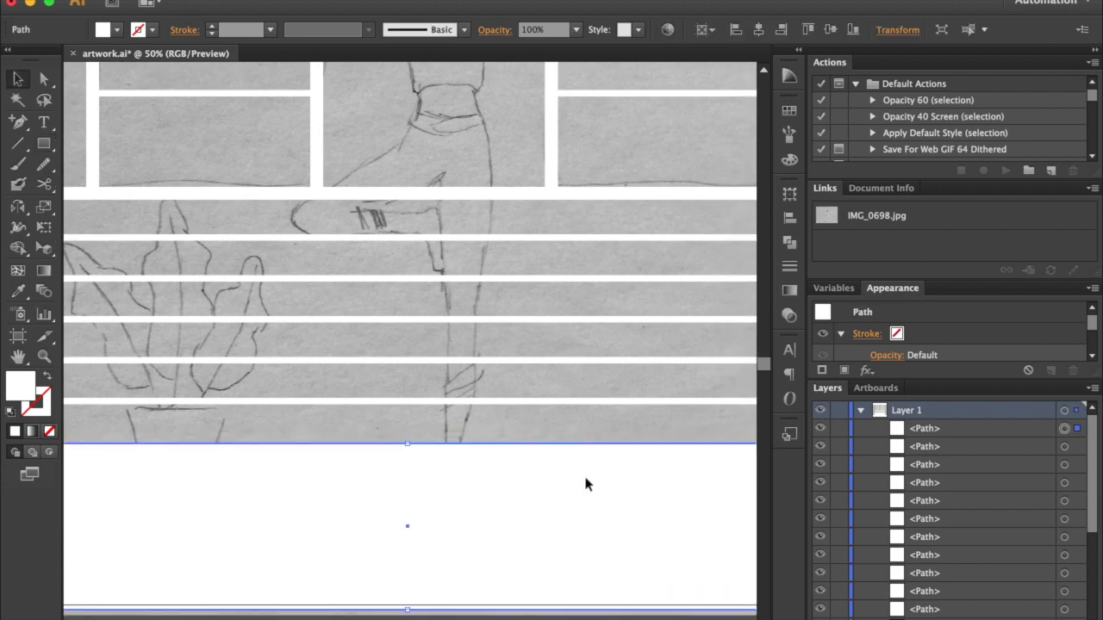
left_click(546, 434)
Draw a narrow white vertical bar from the thick horizontal bar down to the white floor rectangle, just below the rightmost window upright.
key("super+minus")
key("super+minus")
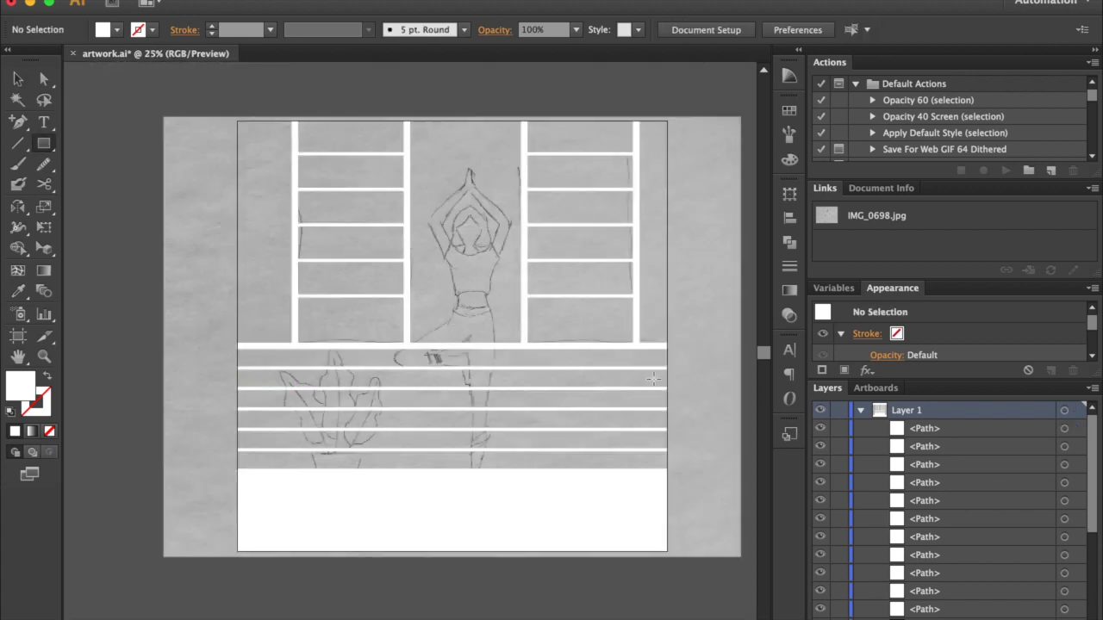
left_click_drag(638, 343, 645, 470)
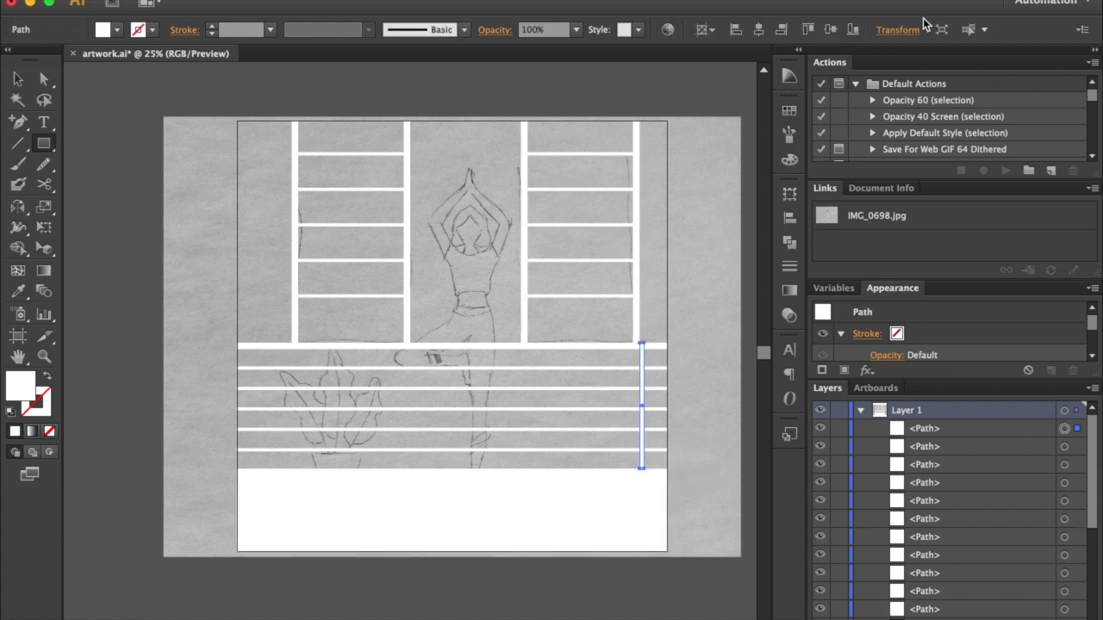
Set the narrow vertical bar's width to 15 px and deselect it.
left_click(900, 30)
left_click(869, 59)
type("1")
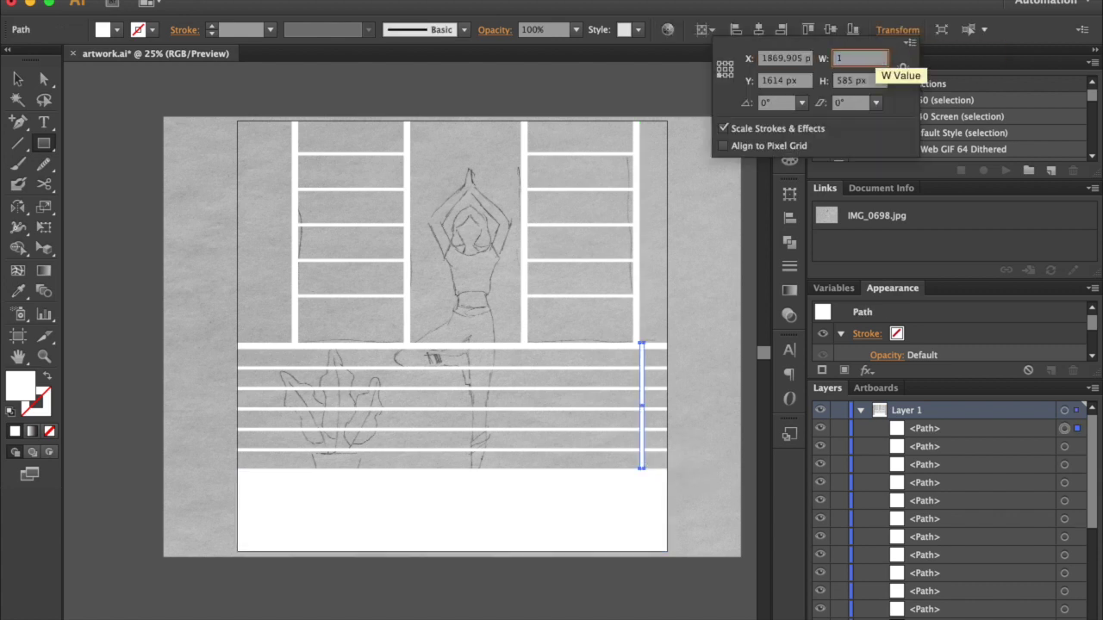
type("5")
key("Return")
key("v")
left_click(694, 350)
Duplicate the narrow vertical bar sideways and repeat the copy at even steps toward the artboard's left edge.
scroll(695, 350, "down", 3)
scroll(695, 350, "right", 3)
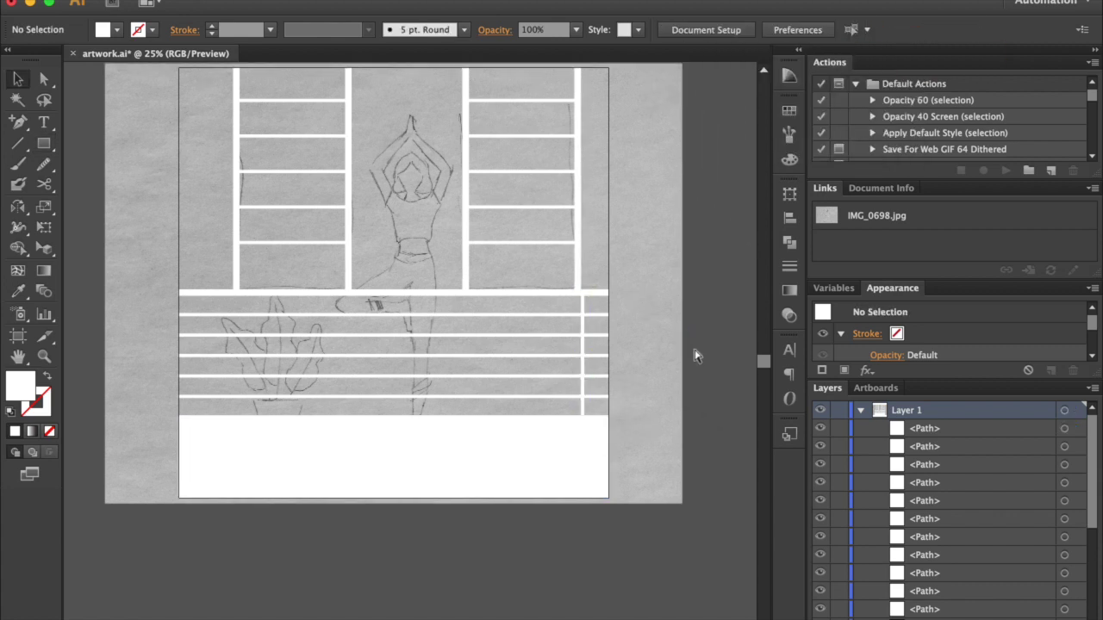
key("super+plus")
key("super+plus")
key("super+plus")
scroll(694, 348, "right", 5)
scroll(693, 348, "down", 1)
key("super+minus")
key("super+minus")
scroll(508, 243, "left", 1)
scroll(507, 242, "up", 1)
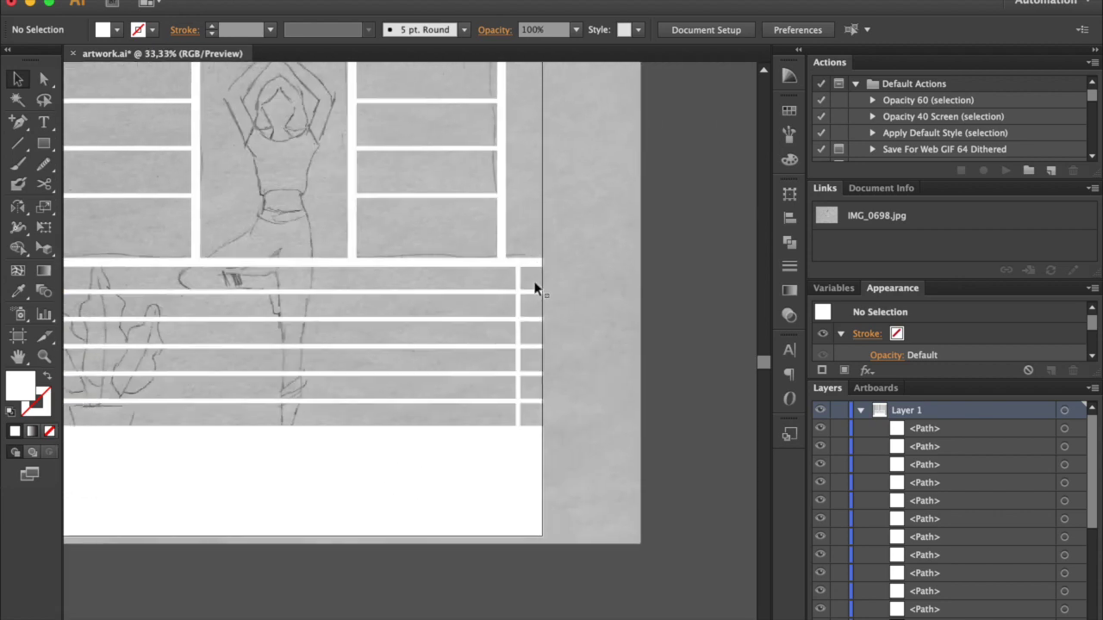
left_click(518, 307)
left_click_drag(520, 307, 585, 329)
left_click_drag(586, 330, 548, 328)
key("super+d")
key("super+d")
key("super+d")
key("super+d")
key("super+d")
key("super+d")
key("super+d")
key("super+d")
key("super+d")
key("super+d")
key("super+d")
key("super+d")
Keep repeating the vertical bar copy until the row extends well past the artboard's left edge.
scroll(548, 329, "down", 2)
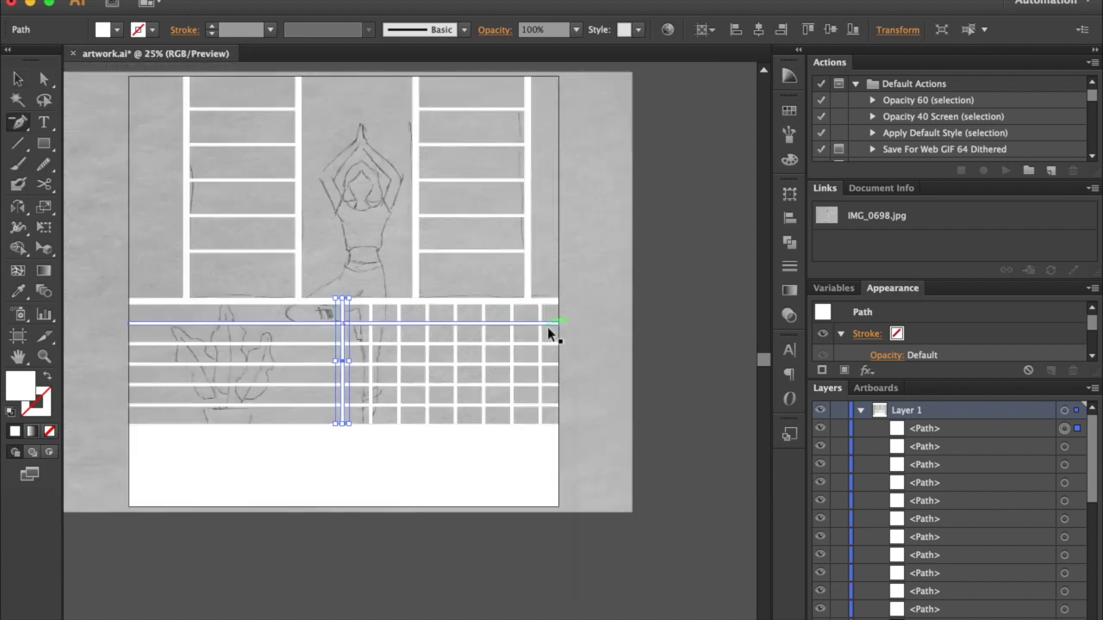
key("super+d")
key("super+d")
key("super+d")
key("super+d")
key("v")
key("super+plus")
left_click_drag(575, 356, 676, 361)
key("super+d")
key("super+d")
key("super+d")
key("super+d")
key("super+minus")
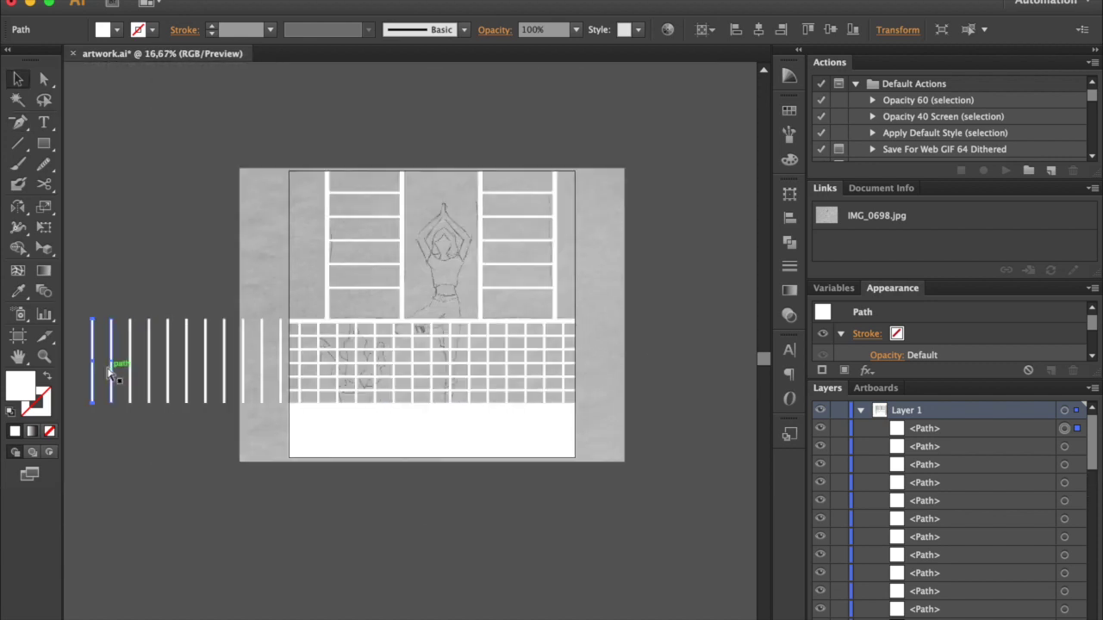
Distribute all the narrow vertical bars horizontally with 80 px spacing, using the rightmost bar as the key object.
left_click_drag(75, 371, 487, 372)
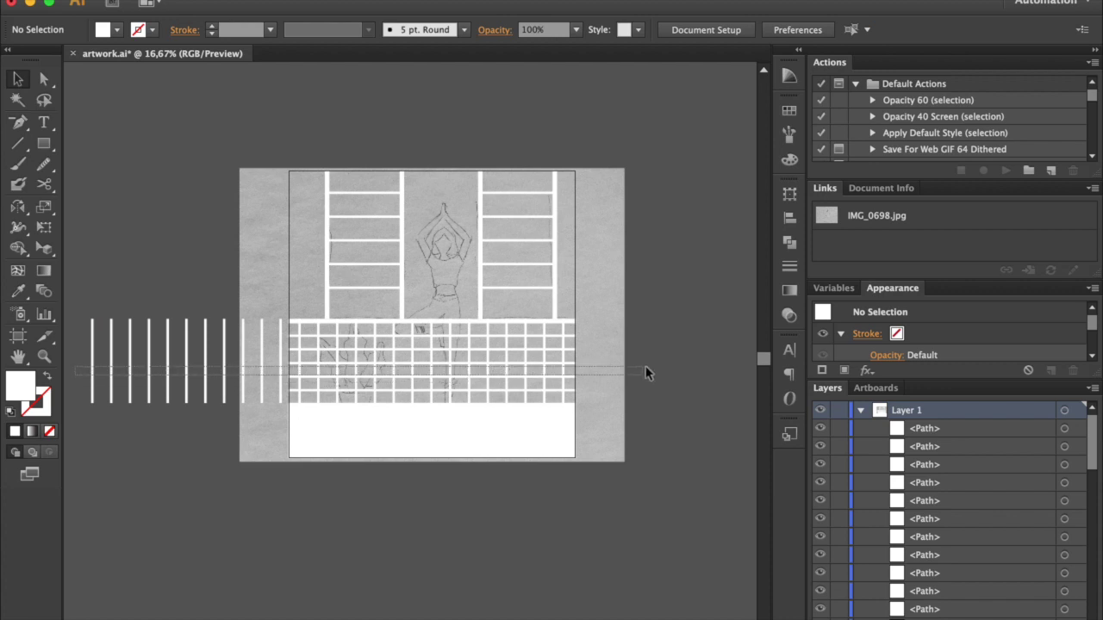
left_click_drag(645, 372, 641, 372)
key("super+equal")
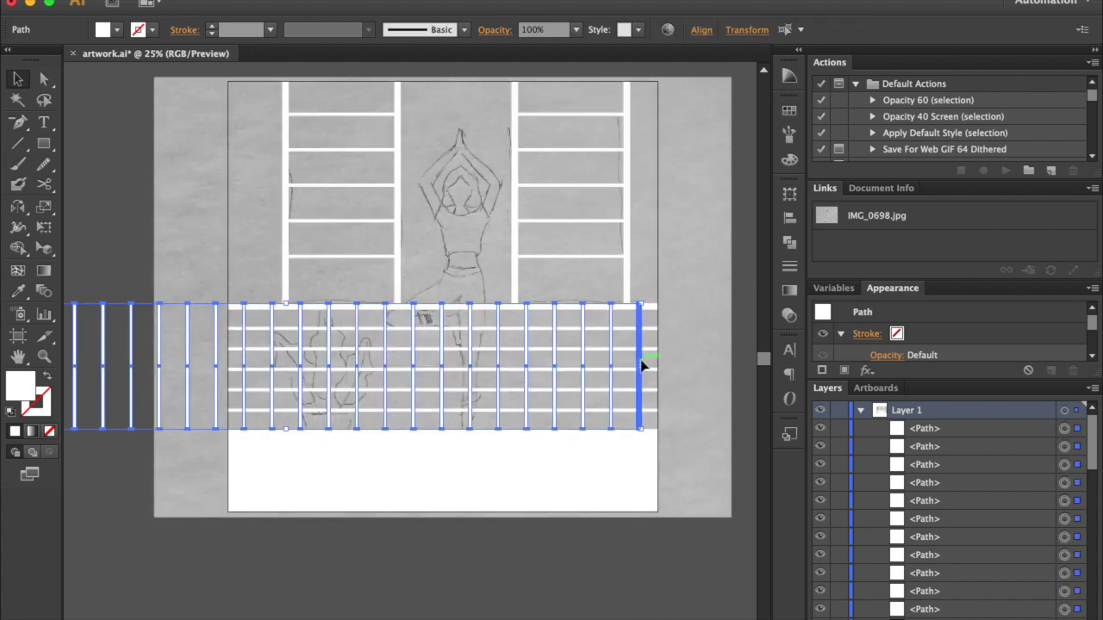
left_click(704, 35)
left_click(543, 169)
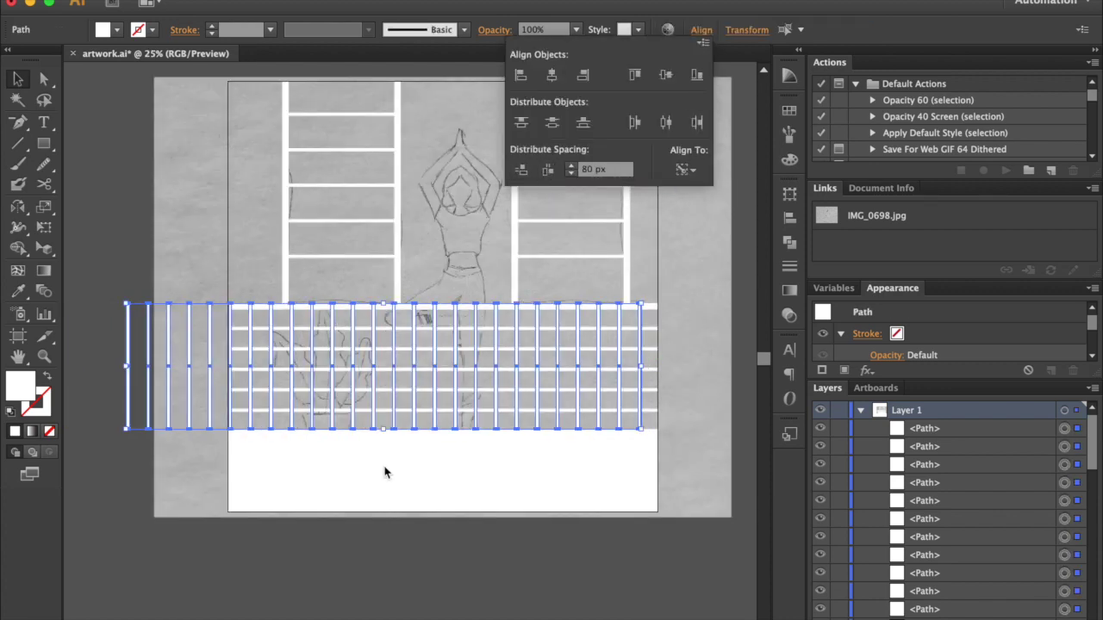
Delete the vertical bars beyond the artboard's left edge and shift the remaining row slightly right to centre it.
left_click(179, 458)
left_click_drag(113, 361, 682, 382)
key("Delete")
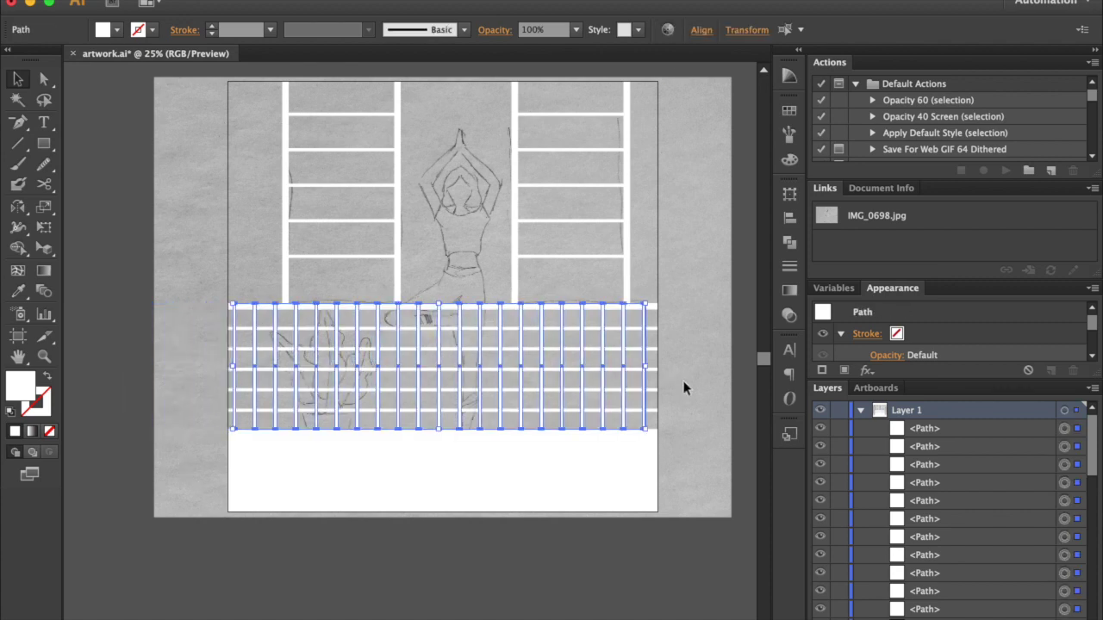
left_click(683, 387)
Shorten the rightmost vertical bar to the top row's height and copy it into the third and fifth rows.
scroll(685, 385, "up", 3)
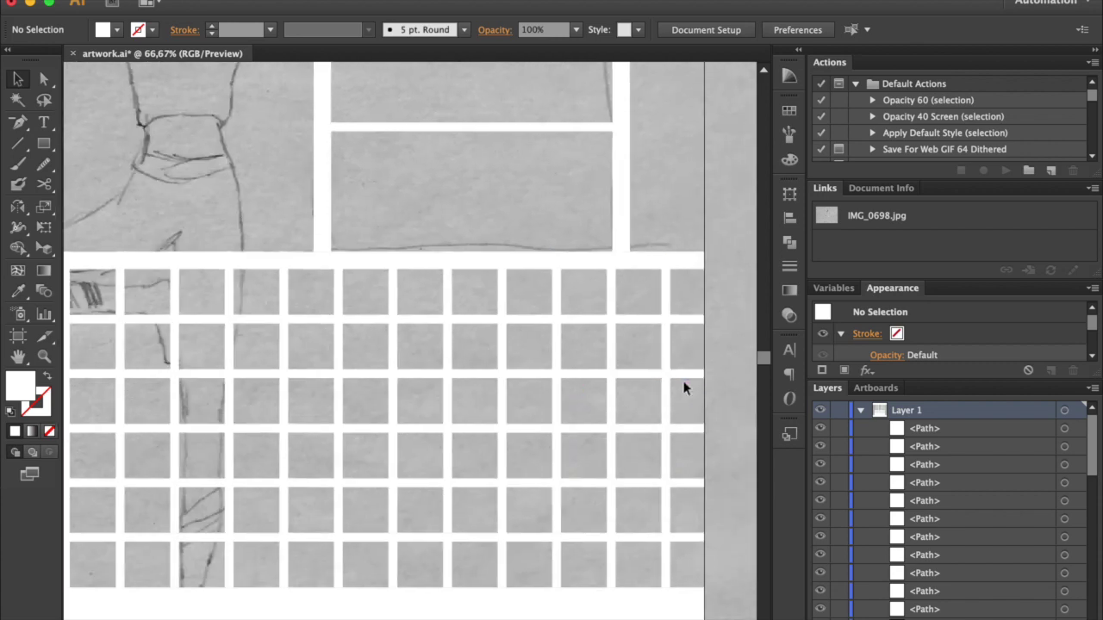
left_click(659, 396)
left_click_drag(662, 590, 668, 401)
key("ctrl+d")
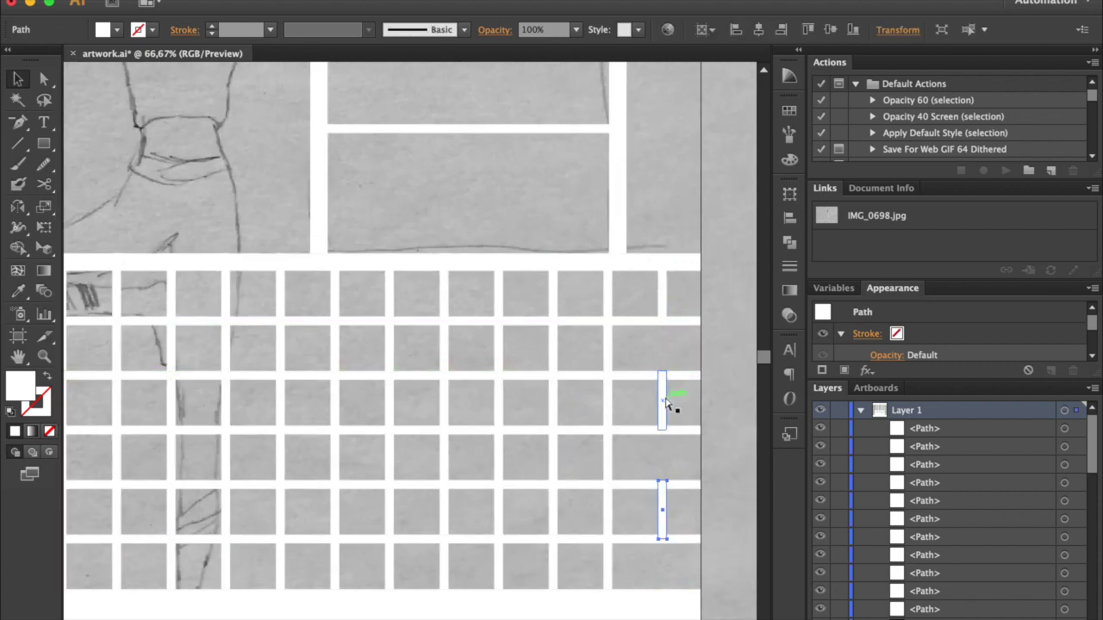
Shorten the second vertical bar from the right to the second row and copy it into the fourth and sixth rows.
left_click(608, 402)
left_click_drag(608, 254, 608, 320)
left_click_drag(609, 590, 611, 464)
key("super+d")
Shorten the third vertical bar from the right to the top row and copy it into the third and fifth rows.
scroll(611, 464, "left", 1)
left_click(569, 452)
left_click_drag(567, 582, 567, 311)
left_click_drag(567, 247, 566, 385)
key("super+d")
left_click(565, 553)
Shorten the next three alternate full-height bars to the left to fit only the top row.
left_click(459, 554)
left_click_drag(458, 583, 471, 313)
left_click_drag(458, 247, 459, 251)
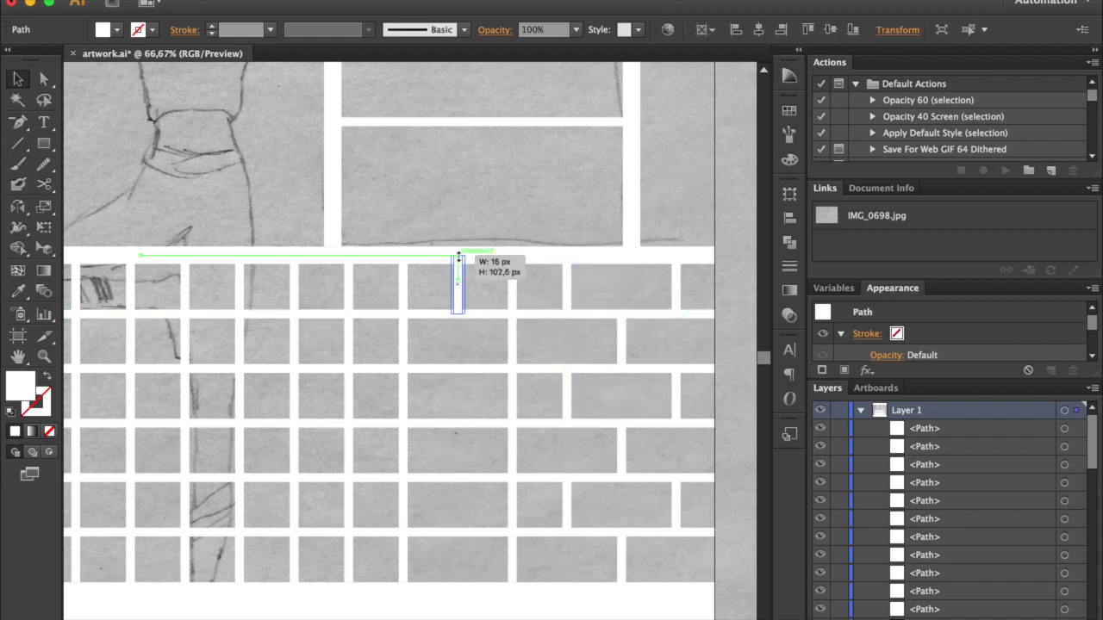
scroll(458, 250, "left", 3)
left_click(466, 330)
left_click_drag(466, 580, 466, 307)
scroll(463, 364, "left", 3)
left_click(469, 364)
left_click_drag(480, 586, 482, 319)
left_click_drag(473, 250, 474, 259)
Select the three newly shortened top-row bars and copy them into the third and fifth rows.
scroll(473, 263, "right", 3)
left_click(459, 296, "shift")
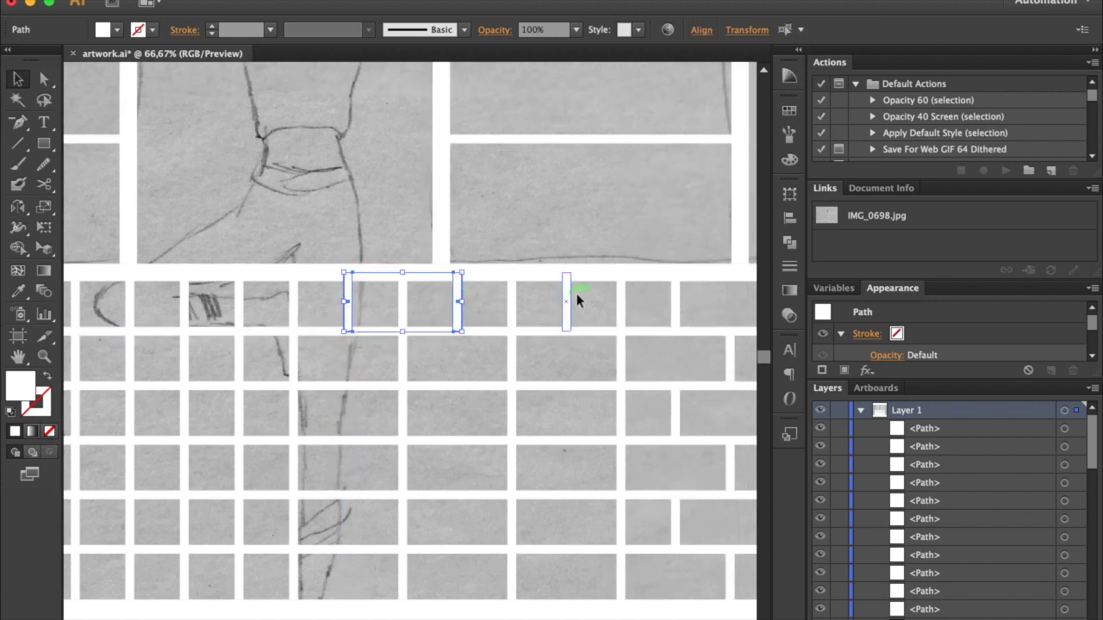
left_click_drag(569, 303, 572, 413)
key("super+d")
left_click(601, 481)
Shorten the three full-height bars between the brick joints to fit only the second row.
scroll(600, 481, "right", 1)
left_click(613, 414)
left_click_drag(616, 262, 615, 330)
left_click_drag(615, 598, 616, 384)
left_click(503, 355)
left_click_drag(506, 262, 508, 330)
left_click(394, 276)
left_click_drag(394, 261, 395, 330)
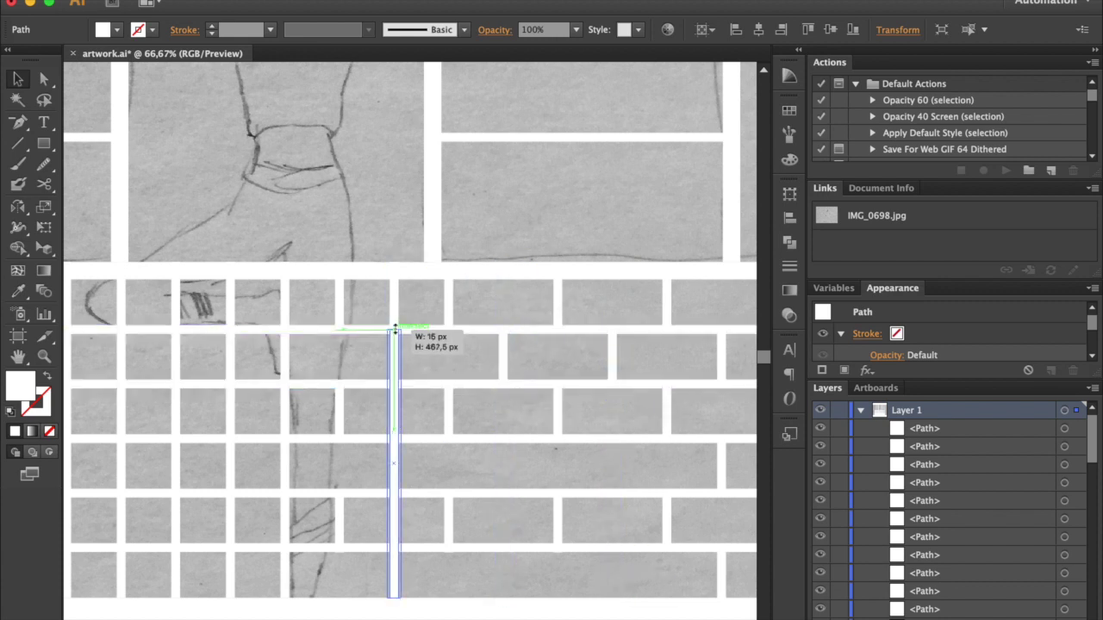
left_click_drag(395, 600, 395, 380)
left_click(400, 359)
Copy the three short second-row bars into the fourth and sixth rows and deselect them.
left_click(395, 359)
left_click(504, 362, "shift")
left_click(614, 360, "shift")
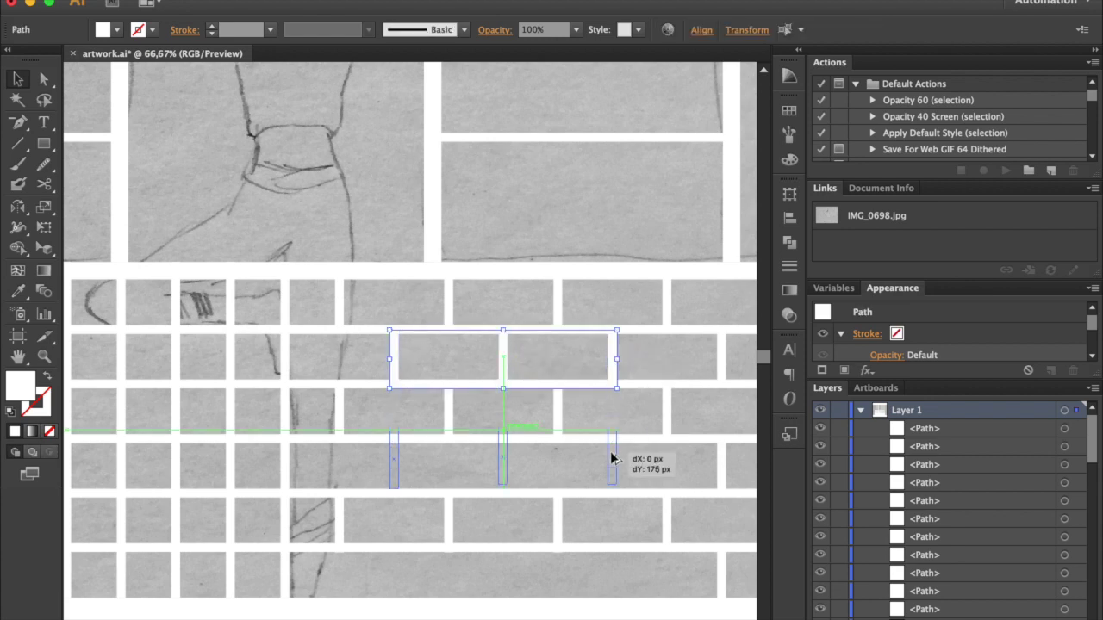
left_click_drag(614, 466, 614, 467)
key("ctrl+d")
scroll(613, 466, "down", 5)
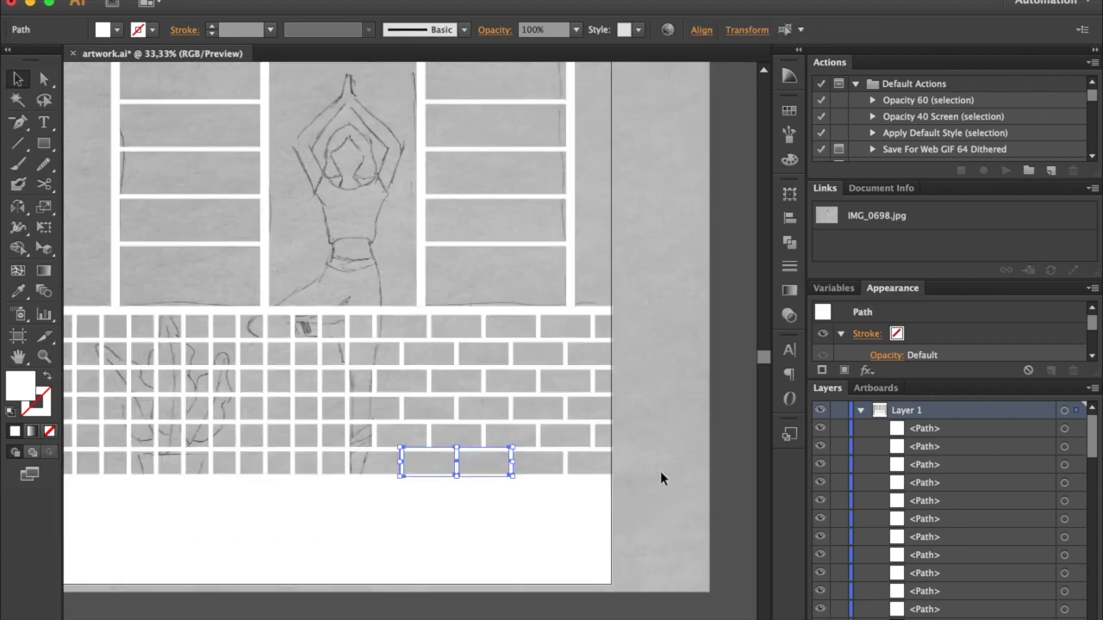
left_click(660, 471)
Shorten the next two full-height bars to the left, one to the second row and one to the top row.
scroll(638, 512, "up", 3)
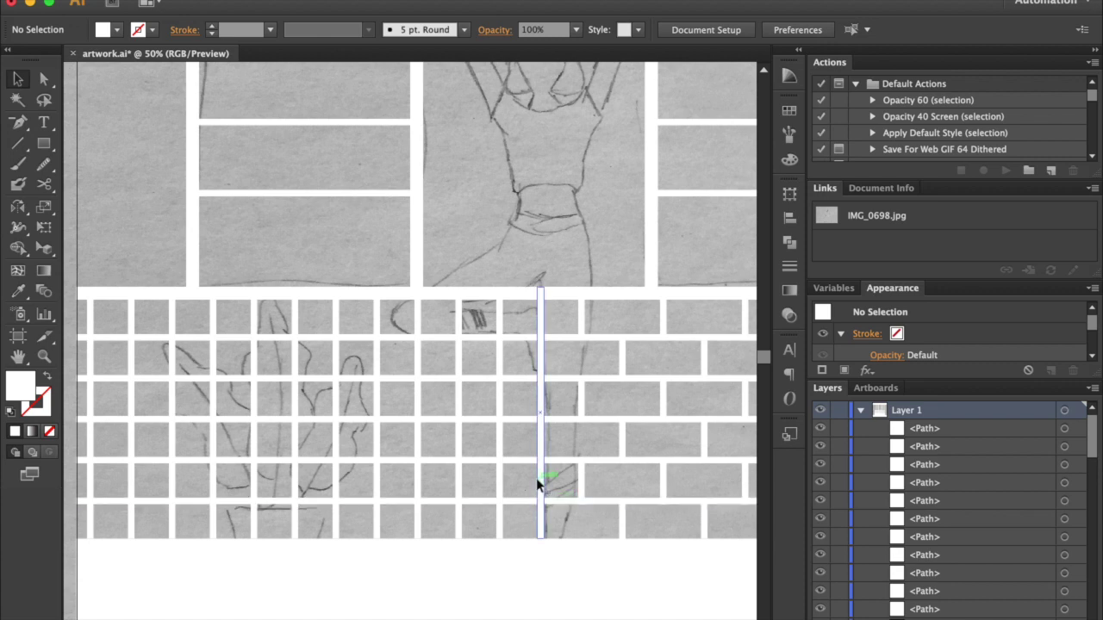
scroll(571, 474, "up", 2)
left_click(509, 131)
left_click_drag(506, 99, 511, 202)
left_click_drag(506, 605, 509, 284)
left_click(425, 576)
left_click_drag(425, 605, 425, 202)
left_click_drag(424, 101, 426, 116)
Shorten the next three full-height bars to the left to the second, top and second rows in turn.
left_click(344, 185)
left_click_drag(343, 102, 345, 204)
left_click_drag(345, 605, 352, 286)
left_click(262, 491)
left_click_drag(261, 605, 269, 203)
left_click_drag(261, 101, 262, 118)
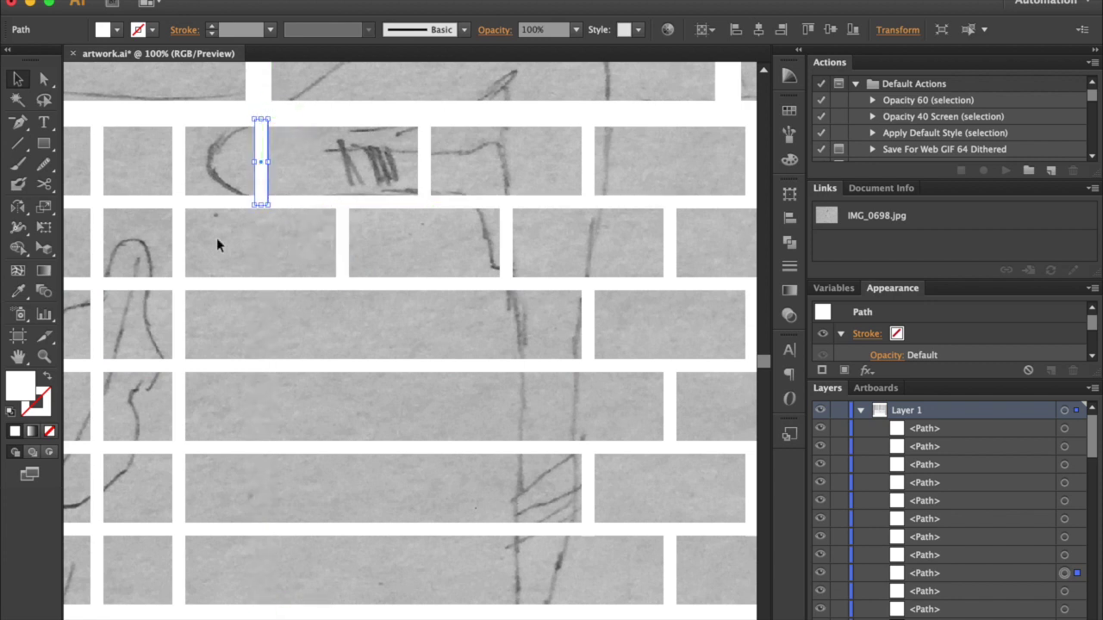
left_click(179, 236)
left_click_drag(179, 101, 180, 202)
scroll(211, 313, "left", 2)
scroll(212, 313, "down", 2)
left_click_drag(250, 552, 271, 231)
Copy the five short bars two rows down and repeat to the lowest rows, aligning the protruding middle bars with their rows.
scroll(272, 225, "up", 2)
scroll(273, 226, "right", 2)
left_click(296, 132, "shift")
left_click(377, 200, "shift")
left_click(461, 148, "shift")
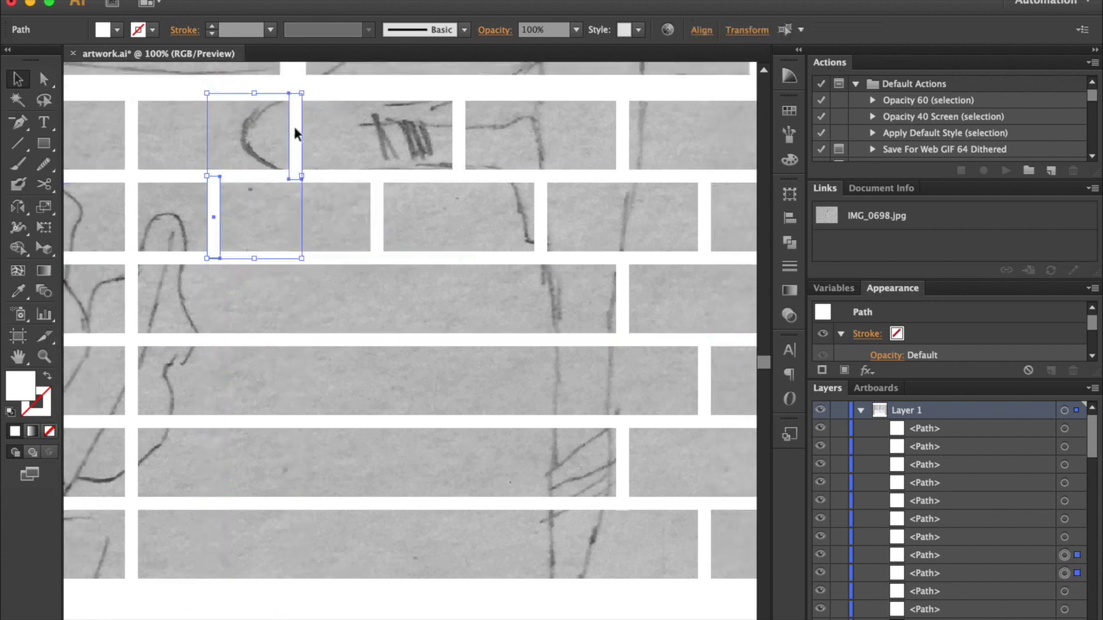
left_click_drag(542, 220, 549, 387)
key("super+d")
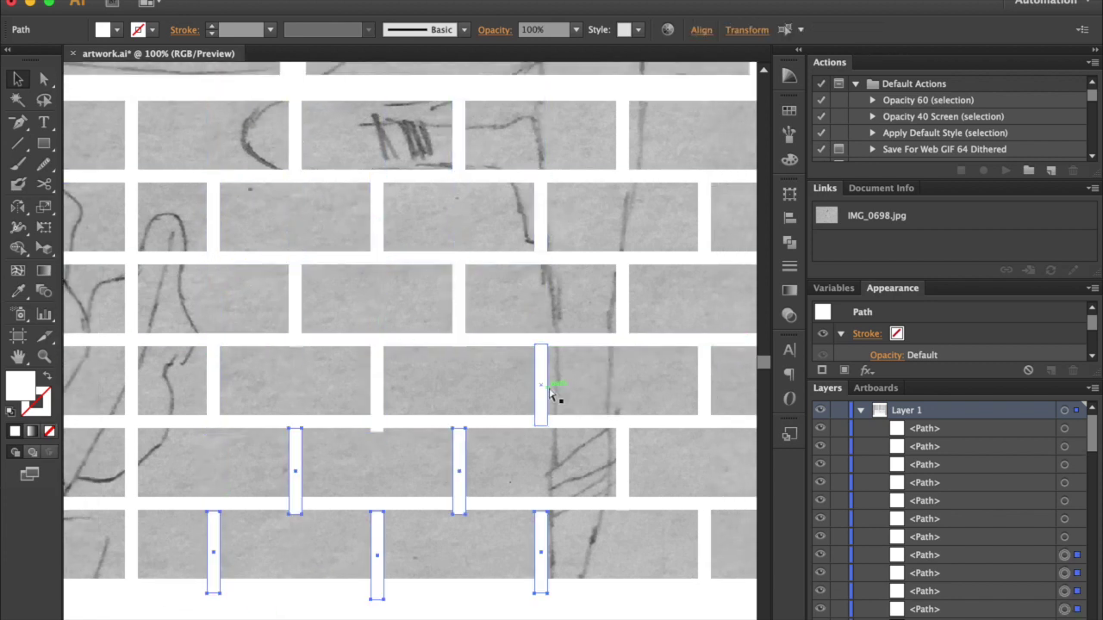
left_click(380, 390)
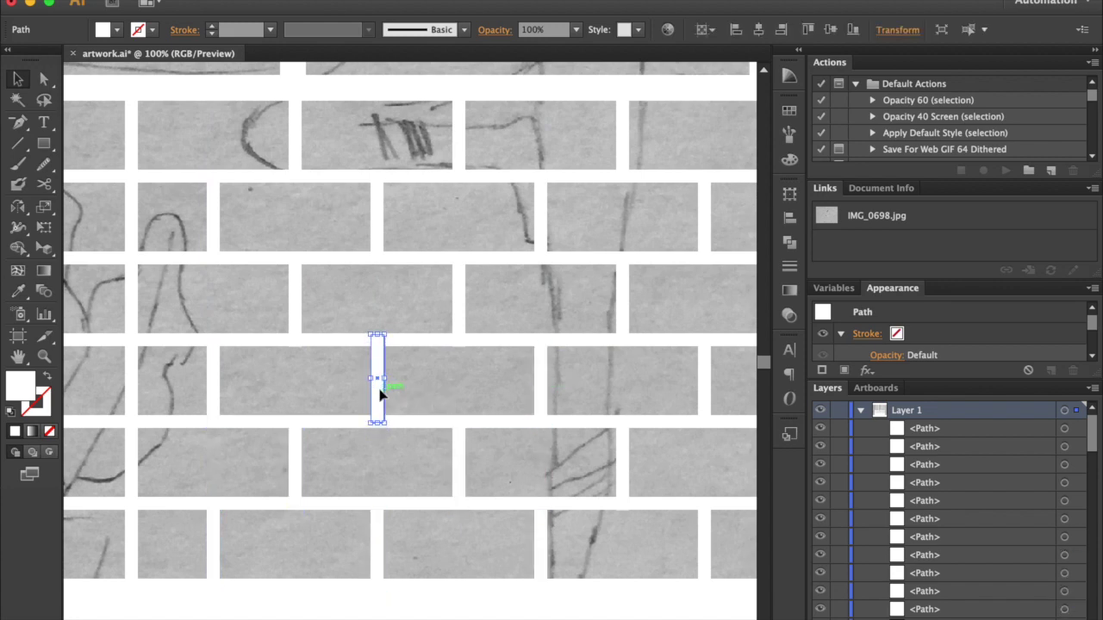
left_click(453, 394)
Shorten the next two full-height bars to the left, the first to the top row and the second to the second row.
key("super+minus")
key("super+minus")
key("super+minus")
key("super+equal")
scroll(453, 393, "left", 5)
scroll(453, 394, "up", 1)
left_click(489, 362)
left_click_drag(490, 521, 492, 323)
key("super+equal")
left_click_drag(515, 242, 514, 257)
left_click(461, 280)
left_click_drag(461, 243, 461, 311)
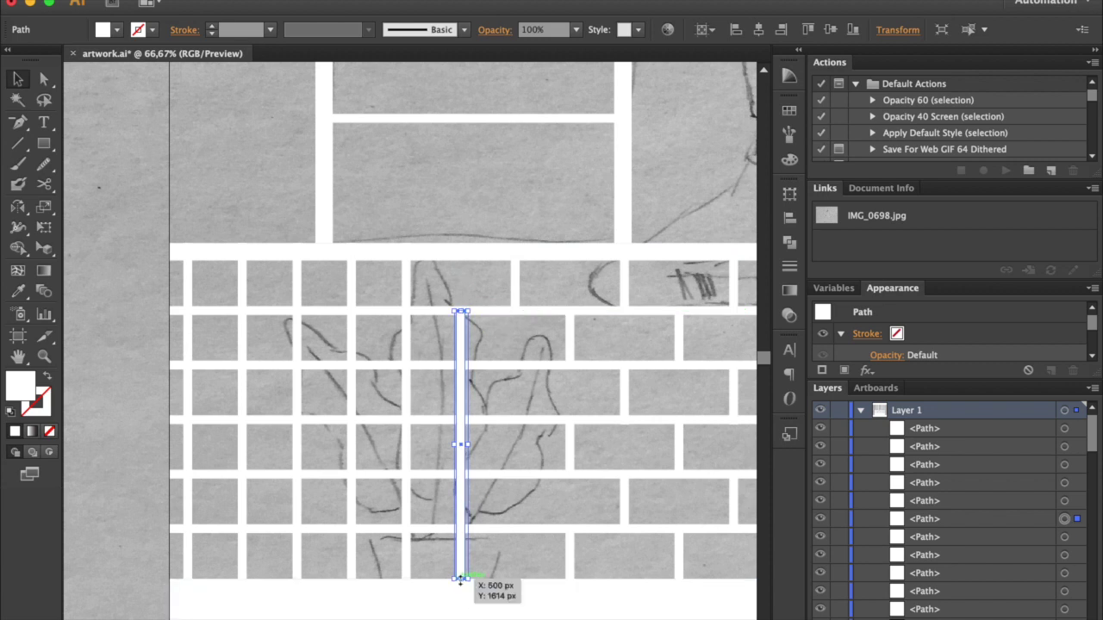
left_click_drag(460, 580, 461, 365)
Continue leftward by shortening one full-height bar to the top brick row and its left neighbour to the second row.
left_click(406, 517)
left_click_drag(406, 579, 406, 311)
left_click(353, 282)
left_click_drag(406, 243, 357, 312)
left_click_drag(352, 580, 356, 366)
Shorten the last three full-height bars at the wall's left end to the top, second and top rows in turn.
left_click(298, 517)
left_click_drag(298, 580, 300, 312)
left_click_drag(298, 243, 245, 311)
left_click(243, 280)
left_click_drag(243, 579, 248, 368)
left_click(189, 508)
left_click_drag(188, 579, 191, 312)
left_click_drag(188, 243, 190, 255)
Copy the seven short bars two rows down, repeat to the lowest rows, and align the leftmost fourth-row bar with its row.
left_click(298, 298, "shift")
left_click(352, 332, "shift")
left_click(245, 341, "shift")
left_click(463, 337, "shift")
left_click(409, 284, "shift")
left_click(518, 287, "shift")
left_click_drag(519, 287, 523, 402)
key("super+d")
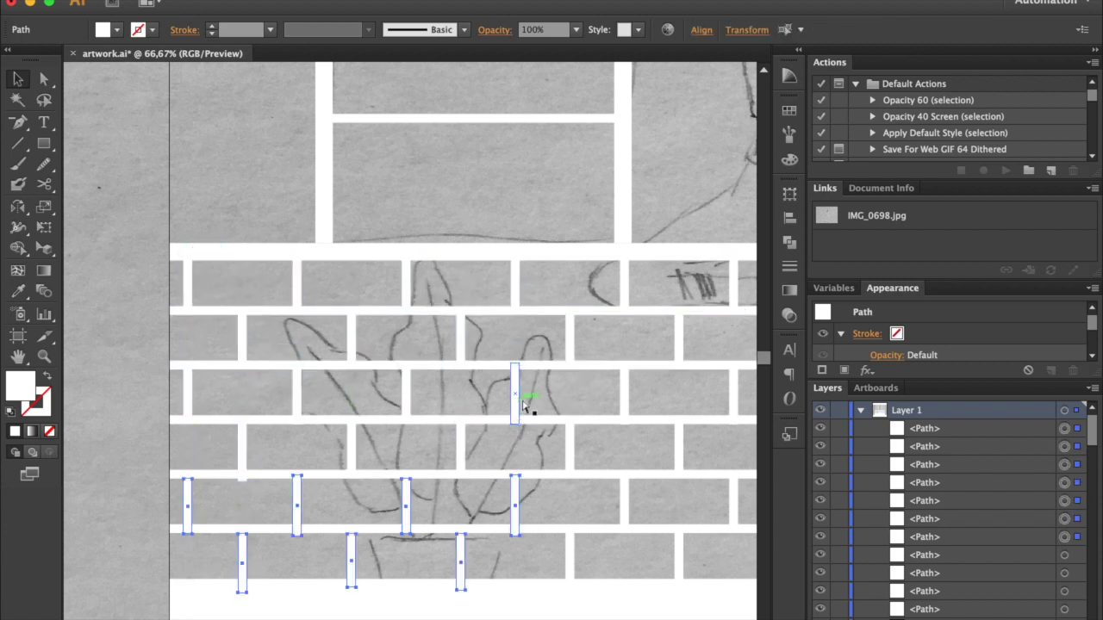
left_click(242, 453)
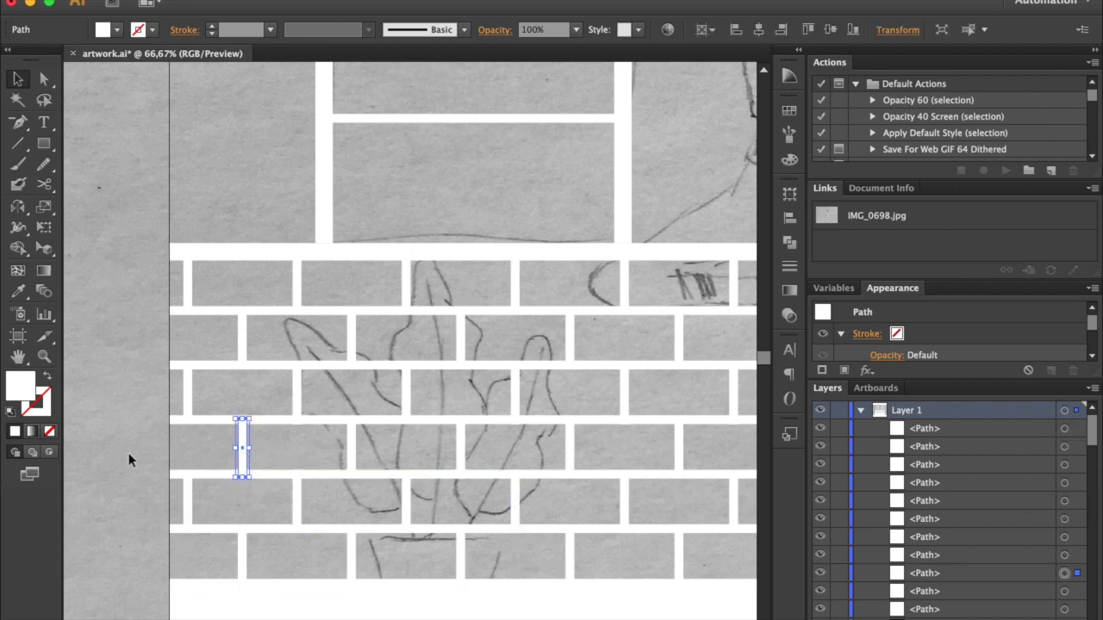
left_click(128, 460)
Fill all window and brick bars with the medium pink swatch and group them.
key("super+minus")
scroll(450, 450, "up", 3)
left_click_drag(101, 76, 696, 525)
left_click(794, 114)
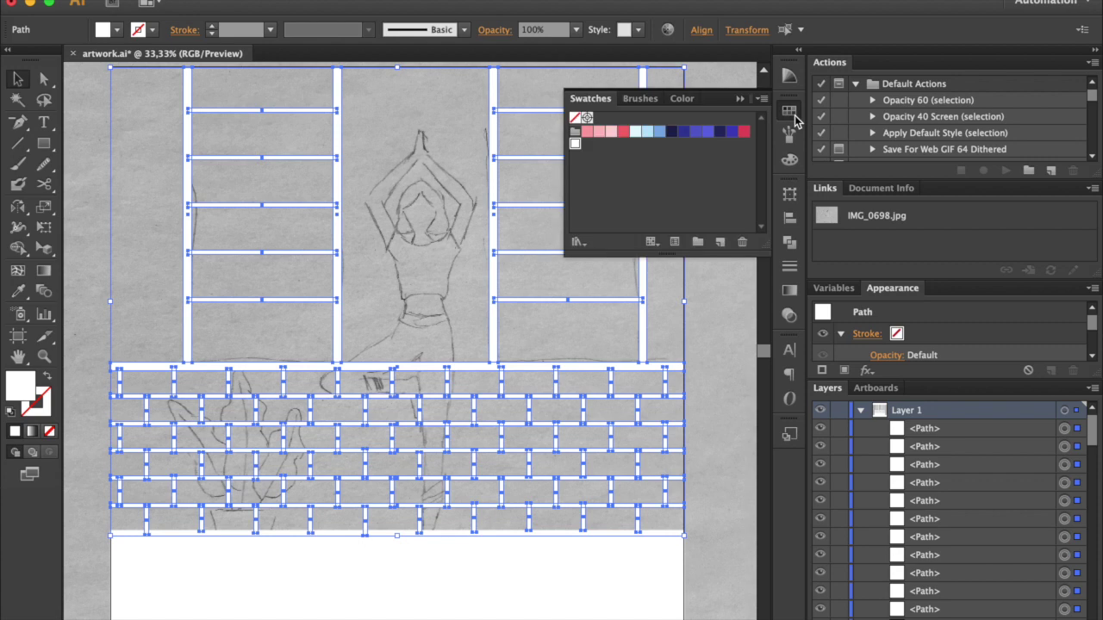
left_click(599, 133)
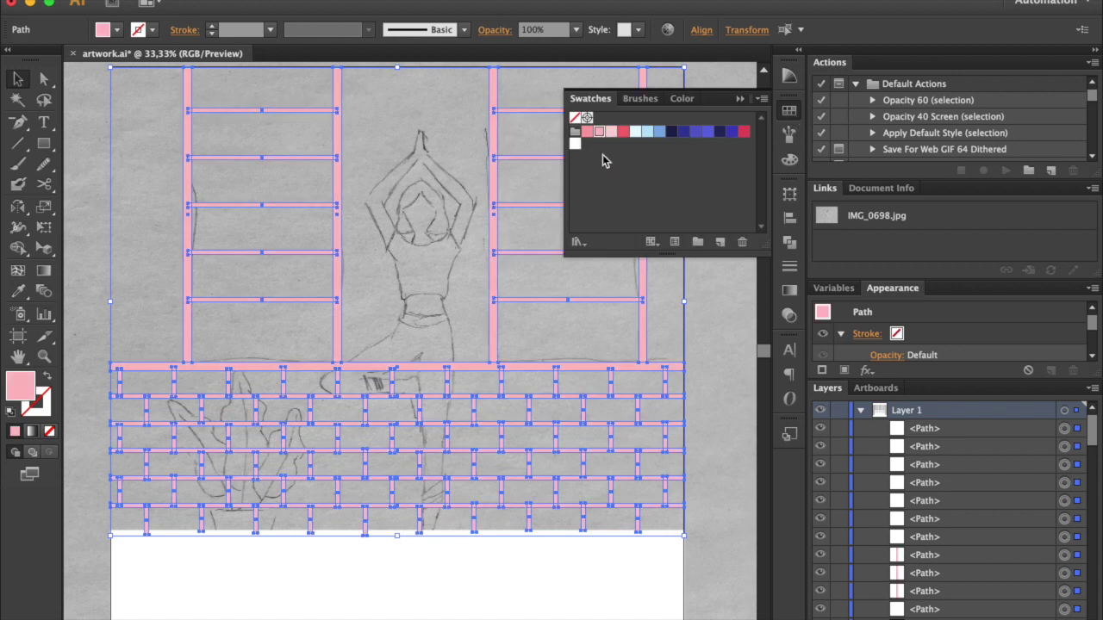
left_click(702, 349)
left_click(784, 116)
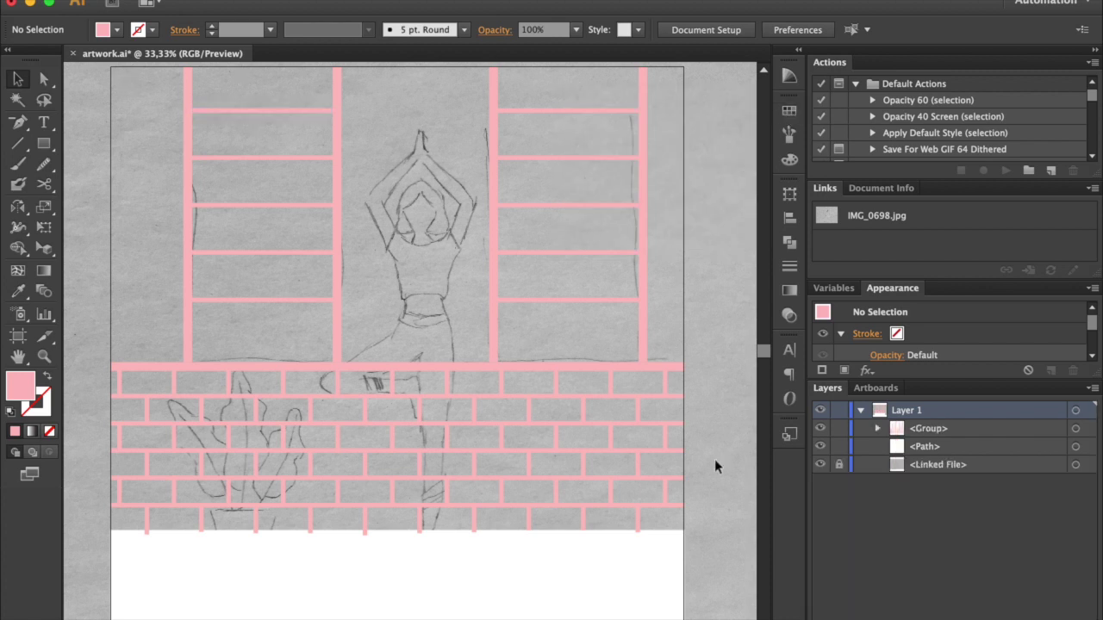
Add a pale pink rectangle as the pane of each window and place both panes behind the bar group.
scroll(714, 466, "up", 3)
left_click_drag(209, 119, 633, 385)
key("v")
left_click(318, 315, "shift")
left_click(789, 110)
left_click(609, 134)
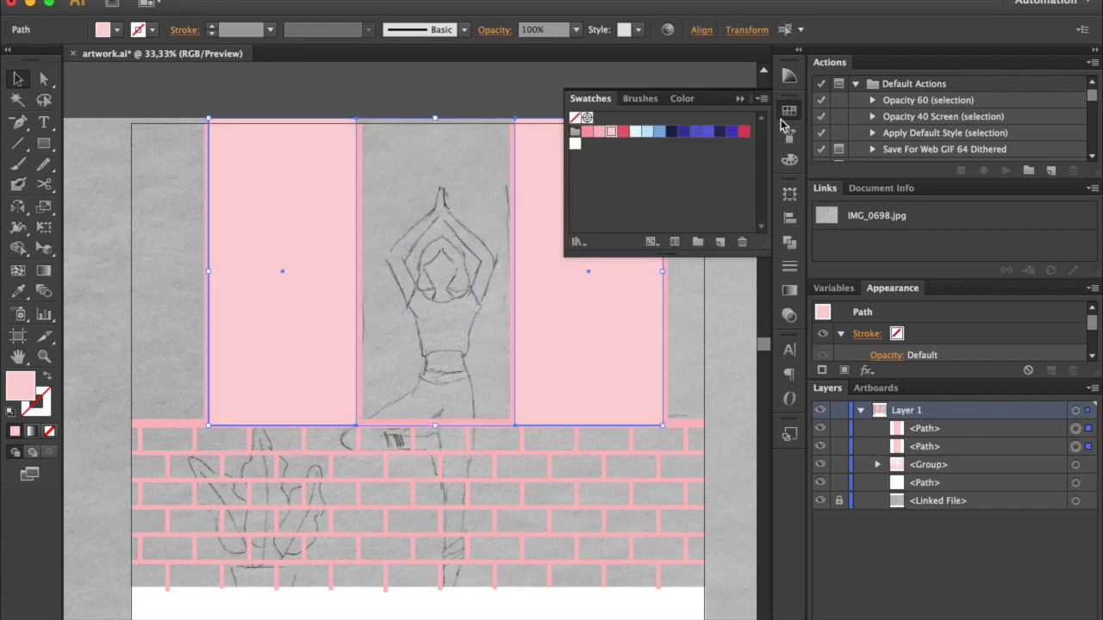
left_click(788, 112)
left_click(687, 163)
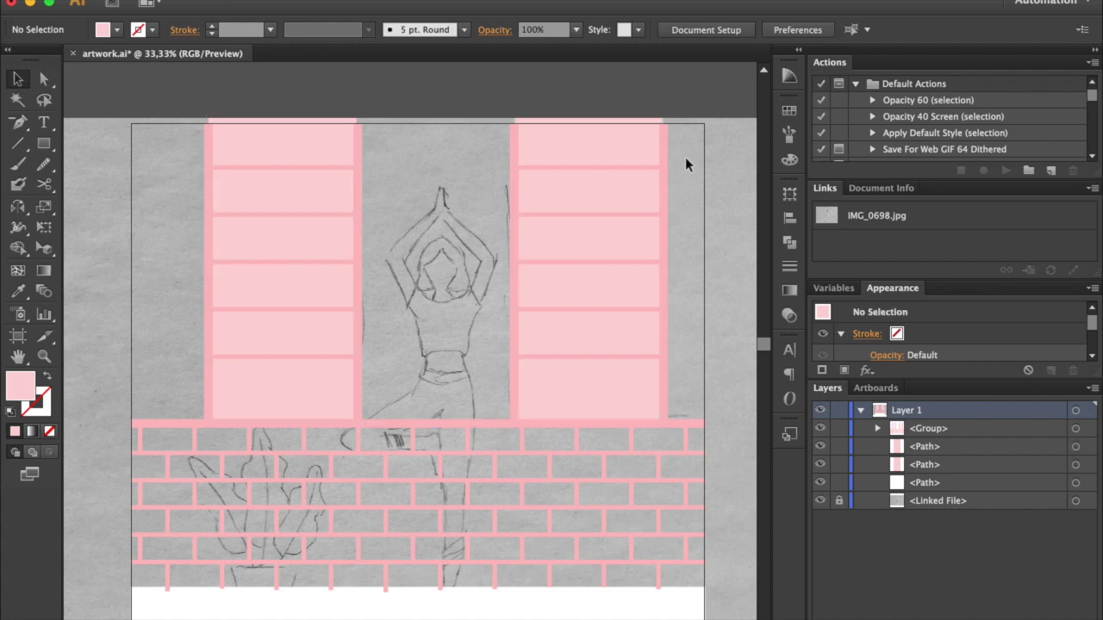
Draw a rectangle from the artboard's upper-left corner down to the floor's upper edge and fill it salmon pink.
left_click(48, 148)
left_click_drag(131, 123, 705, 588)
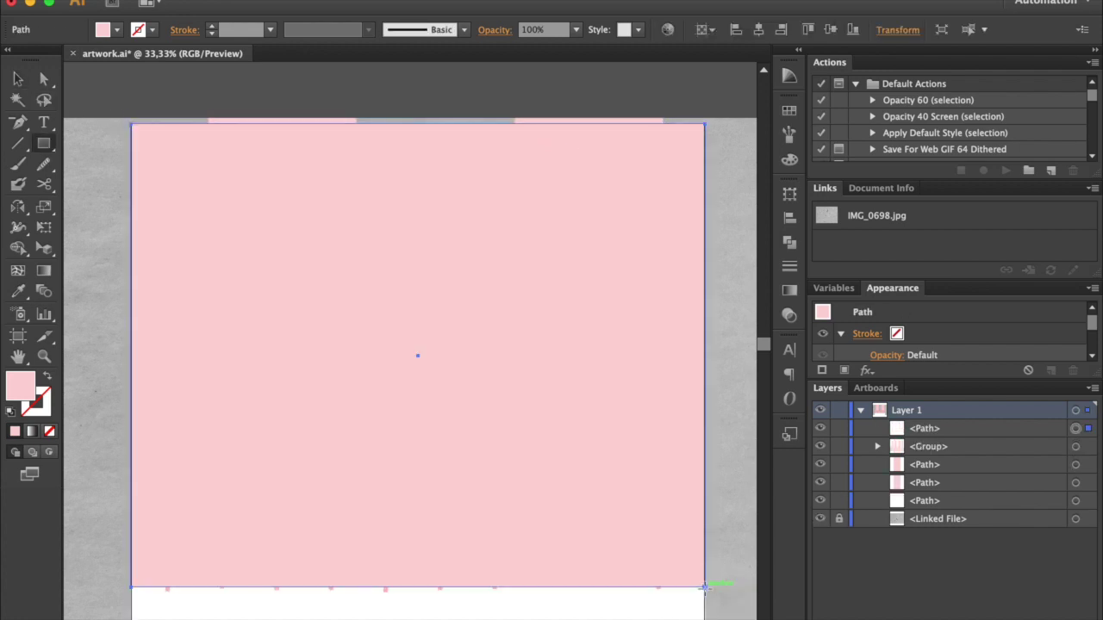
left_click(789, 111)
left_click(587, 131)
key("super+shift+a")
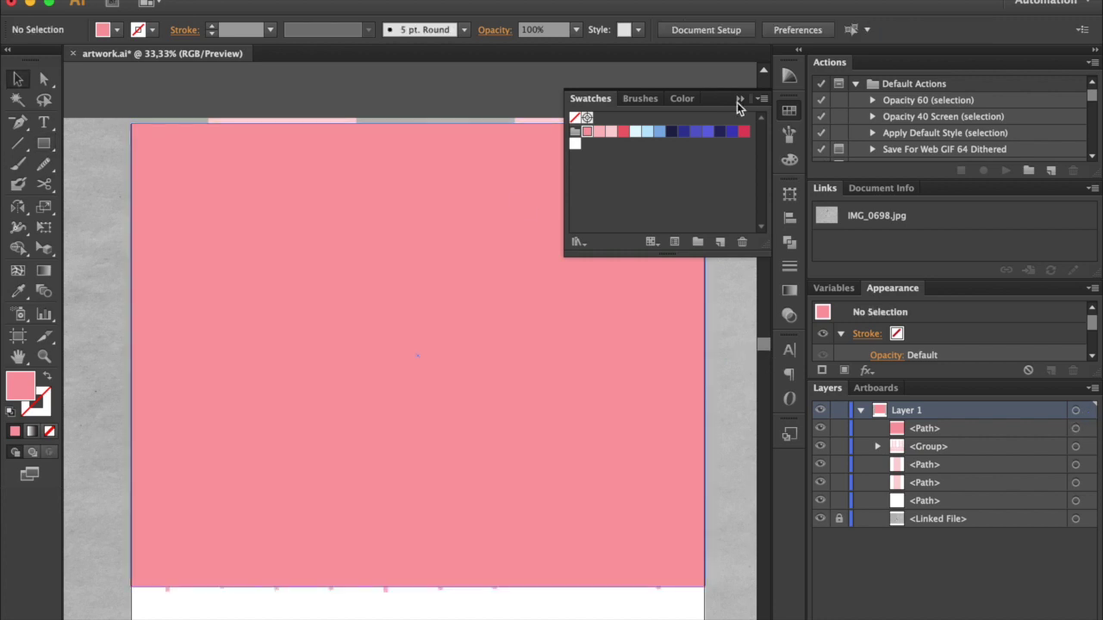
Send the salmon wall rectangle to the back of the artwork and lock it.
left_click(411, 167)
right_click(412, 167)
mouse_move(554, 406)
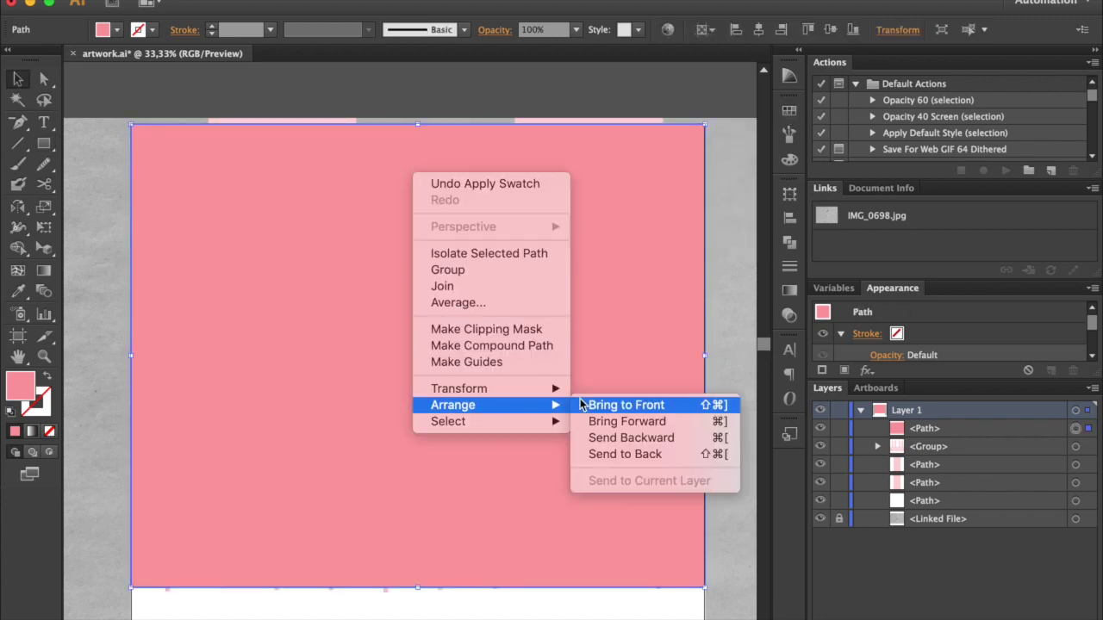
left_click(633, 454)
left_click(734, 313)
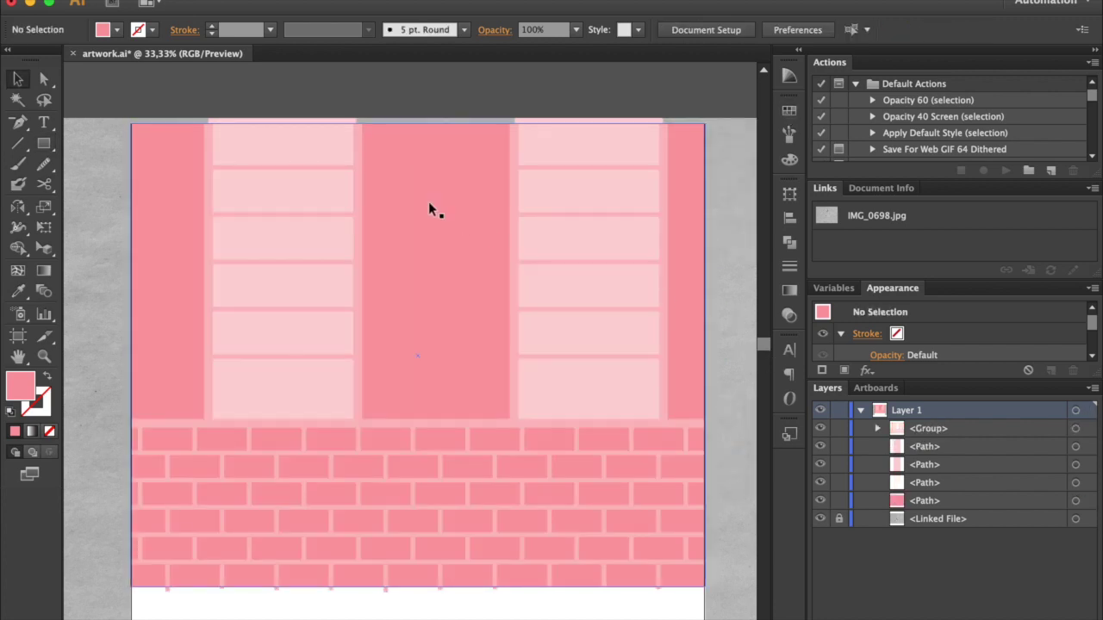
left_click(170, 157)
left_click(838, 500)
Ungroup the bars, group the two windows together and centre them horizontally on the artboard.
left_click(358, 252)
key("super+shift+g")
left_click_drag(188, 112, 688, 403)
left_click(763, 33)
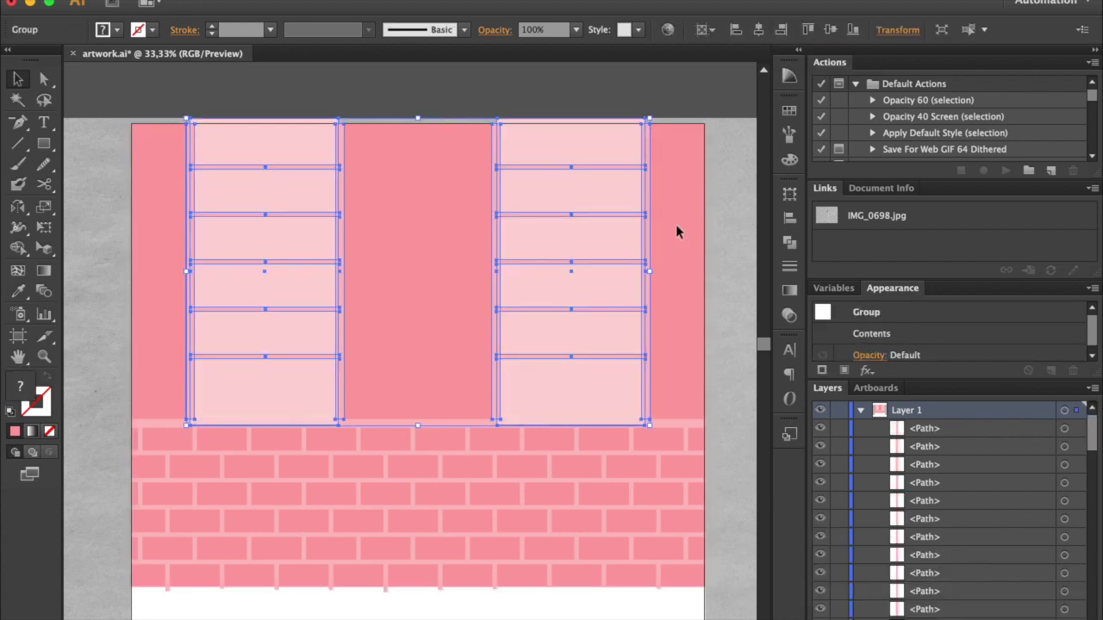
left_click(675, 225)
Bring the horizontal sill bar between the windows and the brick wall to the front.
scroll(676, 225, "down", 3)
left_click(692, 345)
mouse_move(278, 1)
left_click(212, 10)
mouse_move(234, 47)
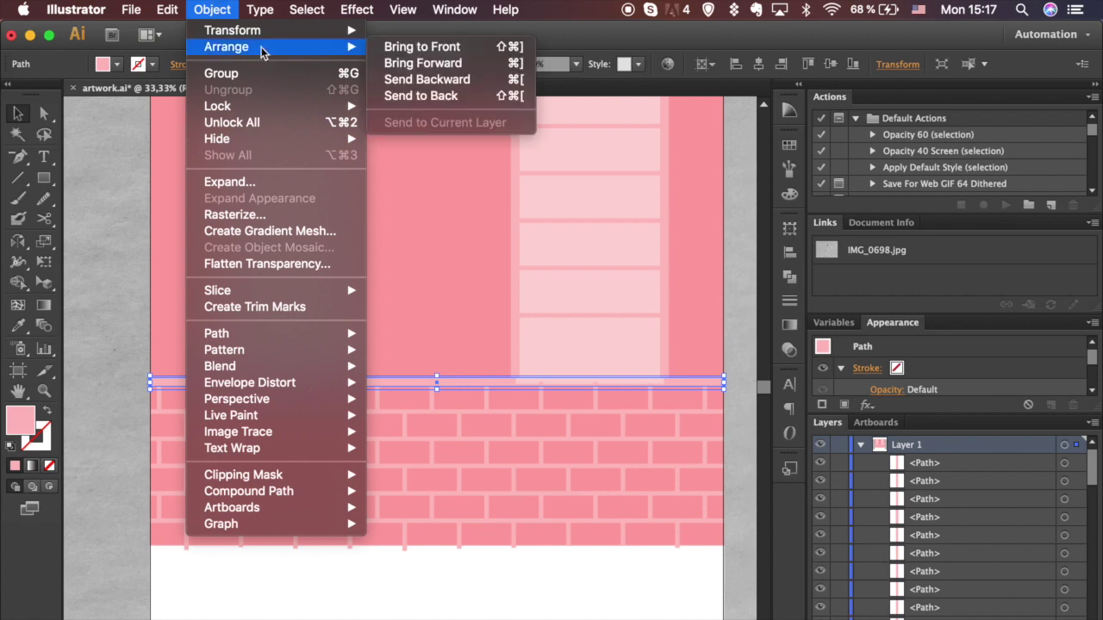
left_click(406, 42)
left_click(734, 349)
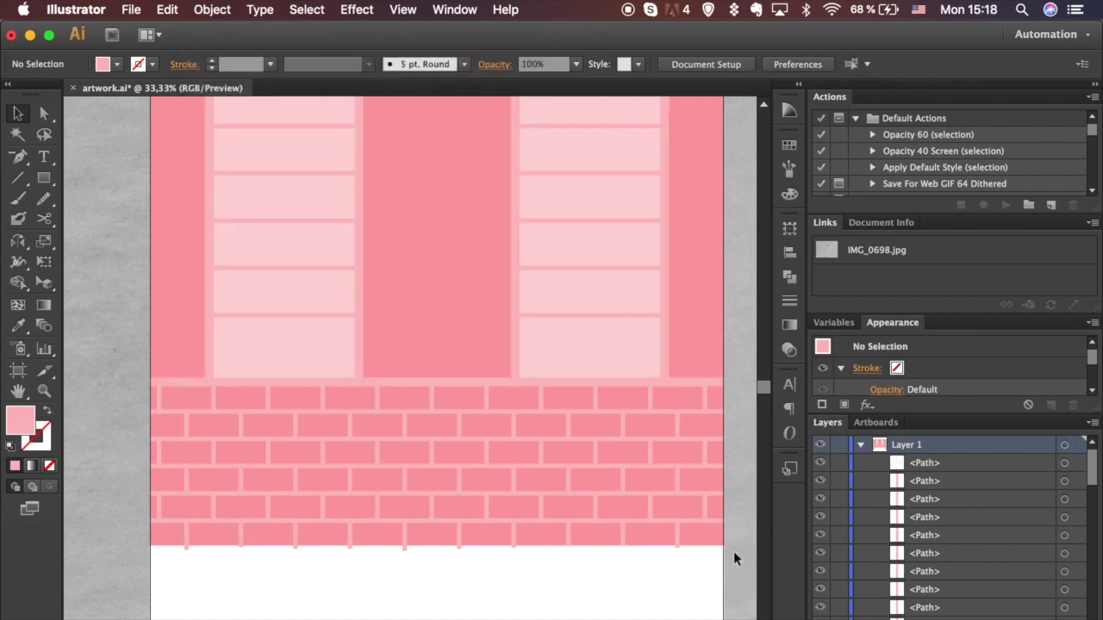
Group the sill and all brick wall bars, leaving the windows out of the group.
left_click_drag(477, 528, 144, 386)
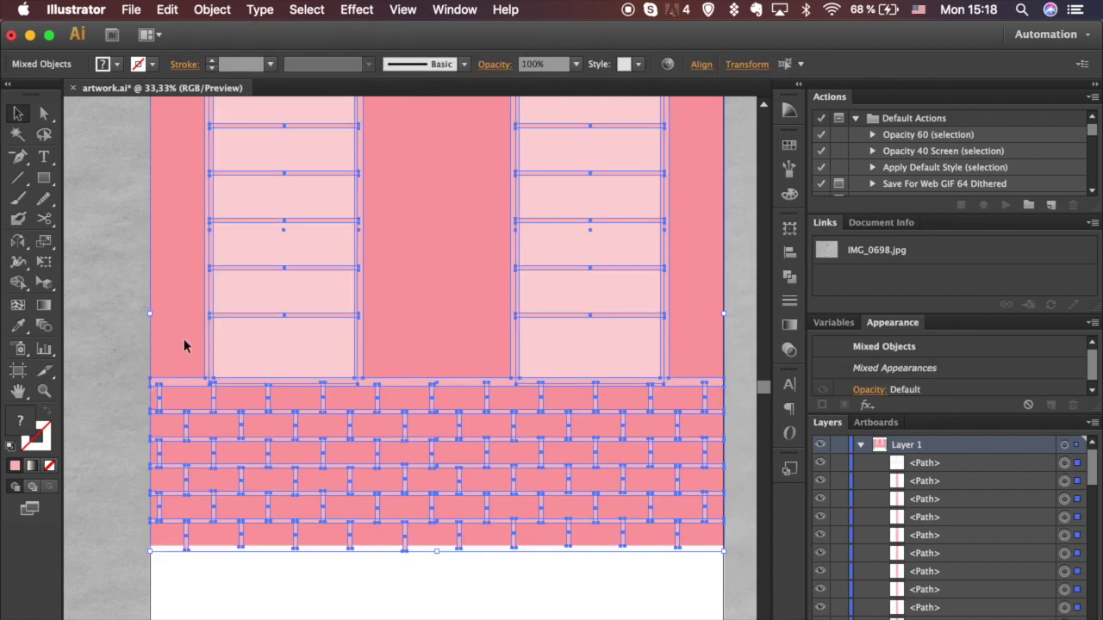
left_click(211, 356, "shift")
key("super+g")
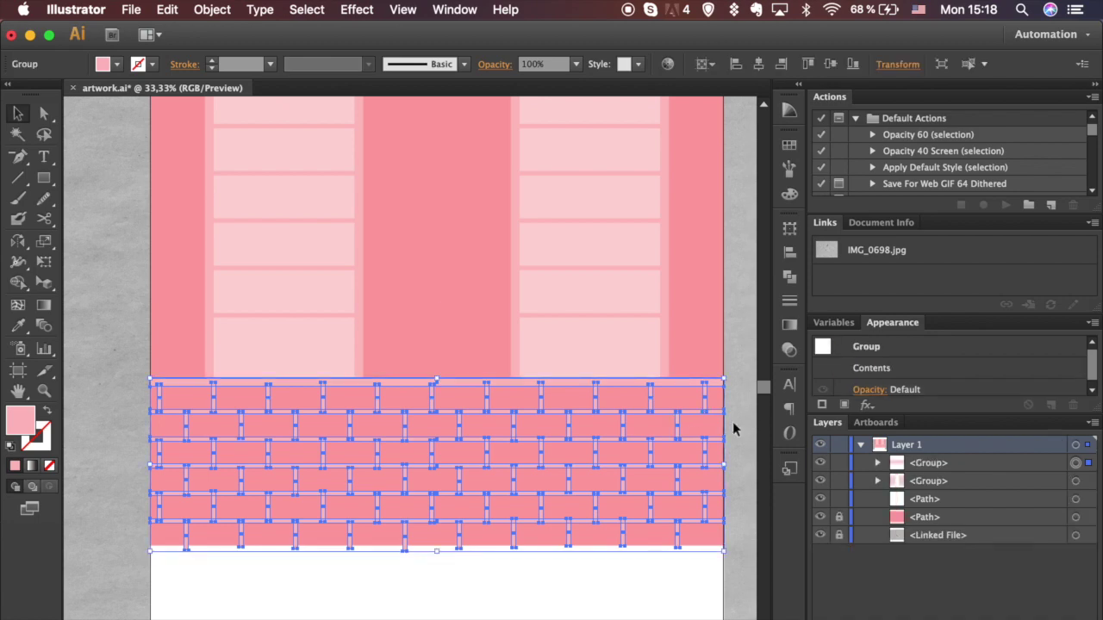
left_click(733, 424)
Bring the white floor rectangle to the front, fill it dark navy, and lock the brick and window groups.
key("super+minus")
left_click(564, 531)
left_click(207, 9)
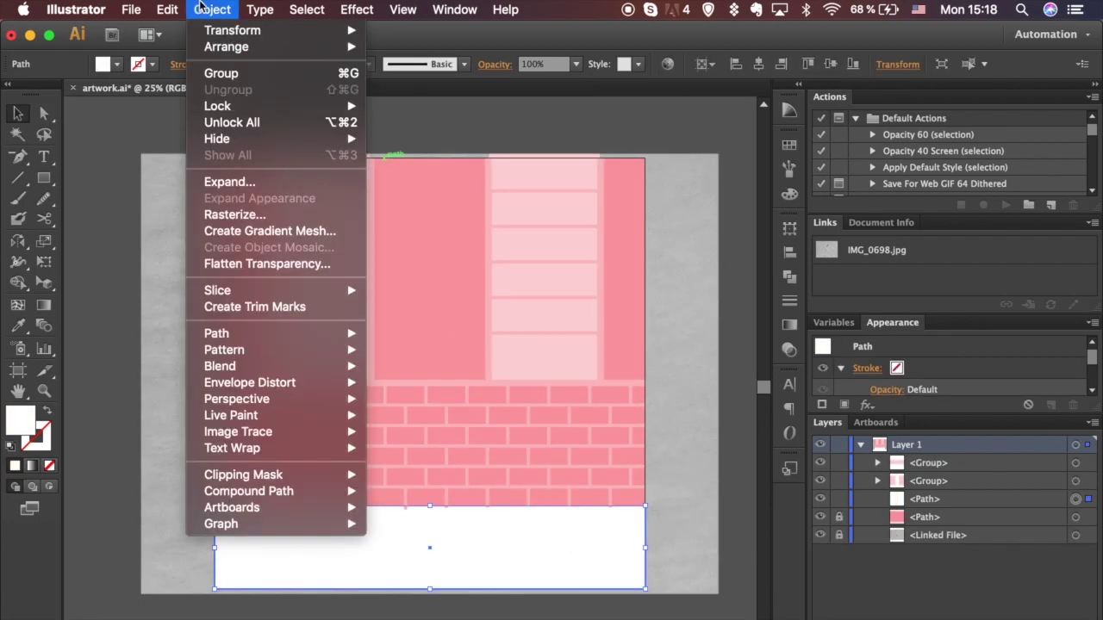
mouse_move(225, 46)
left_click(466, 52)
left_click(790, 146)
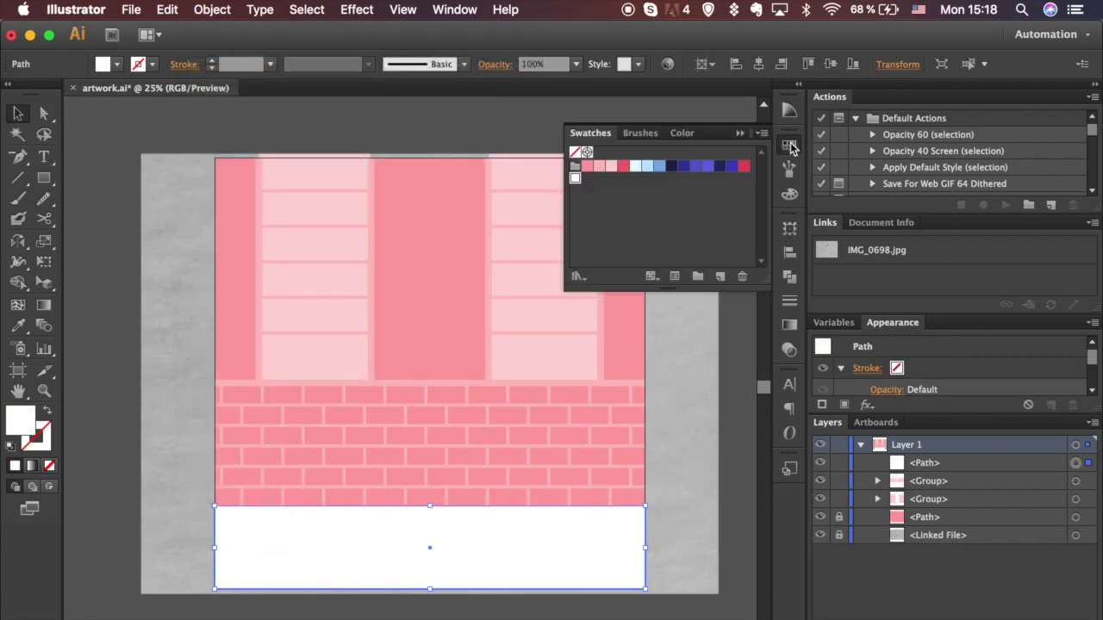
left_click(673, 167)
left_click(692, 235)
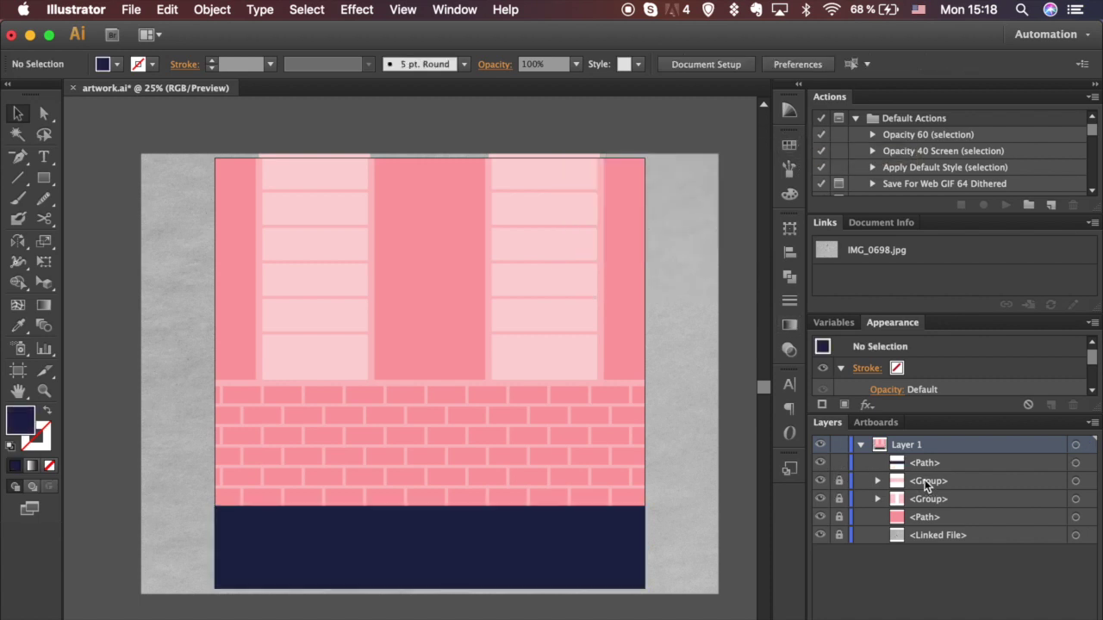
Move the linked sketch above the artwork with its opacity set to 80%, locking the sketch and the floor.
left_click_drag(917, 538, 922, 463)
left_click(694, 242)
left_click(621, 59)
type("70")
key("Return")
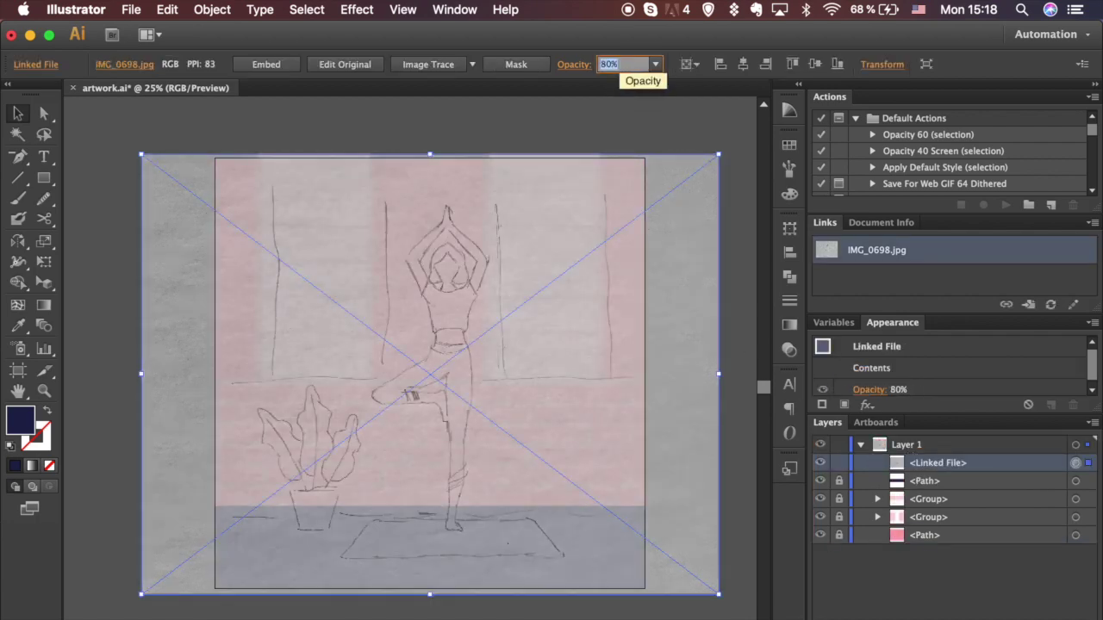
left_click(838, 463)
Draw a navy rounded rectangle over the sketched plant pot.
key("super+=")
key("super+=")
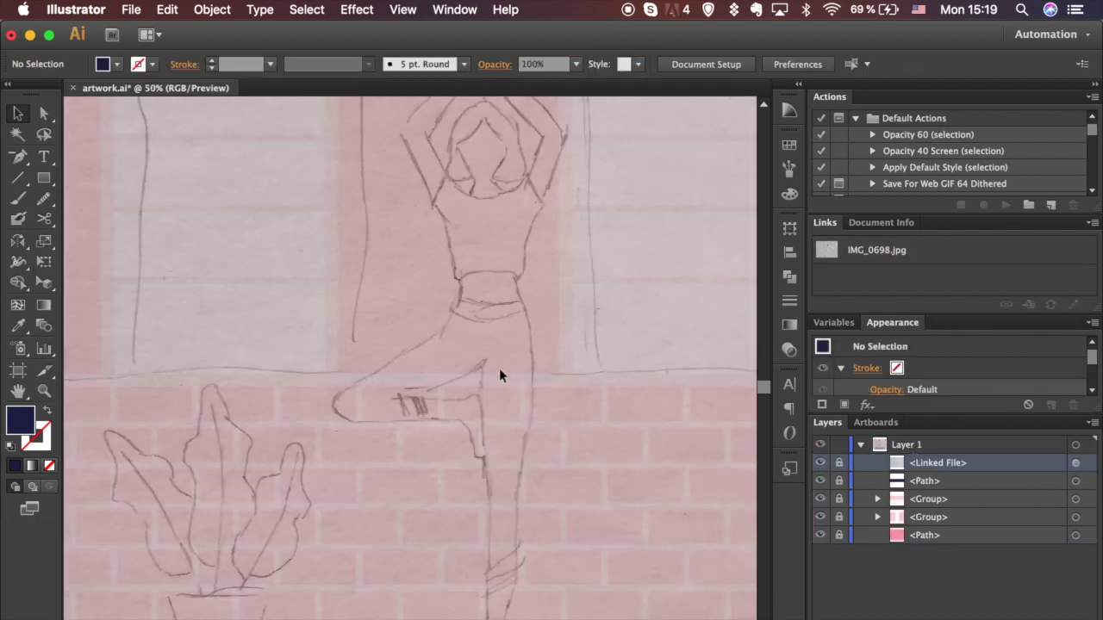
scroll(586, 416, "down", 3)
scroll(586, 416, "left", 2)
left_click_drag(50, 176, 103, 178)
left_click_drag(217, 503, 317, 585)
key("super+equal")
key("super+equal")
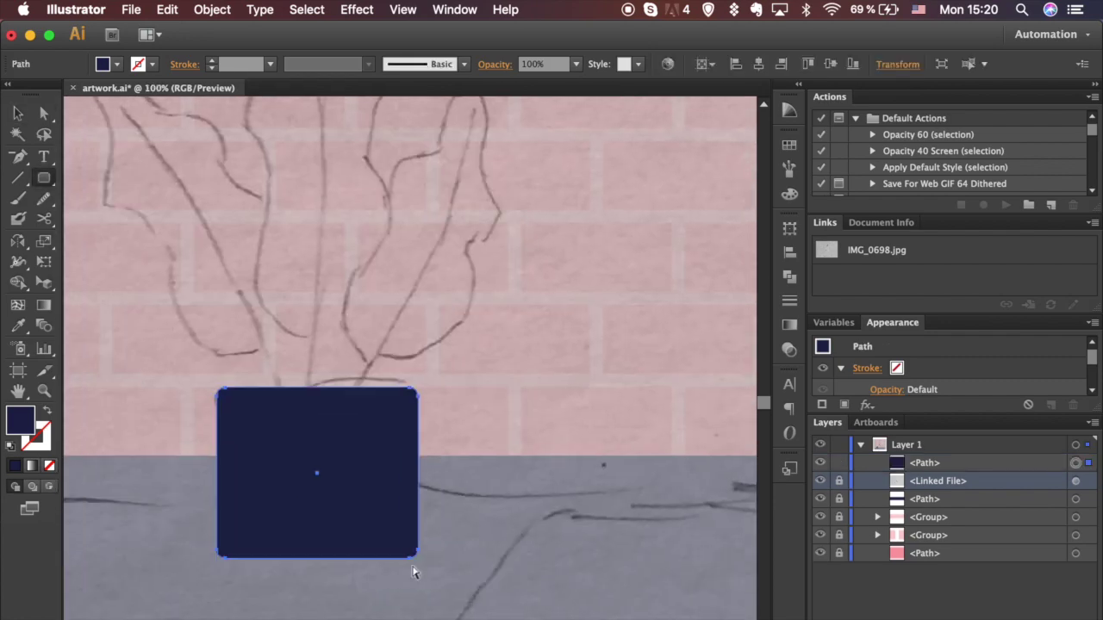
Taper the pot by moving its lower corner points inward to follow the sketch.
key("a")
left_click(425, 578)
left_click(381, 532)
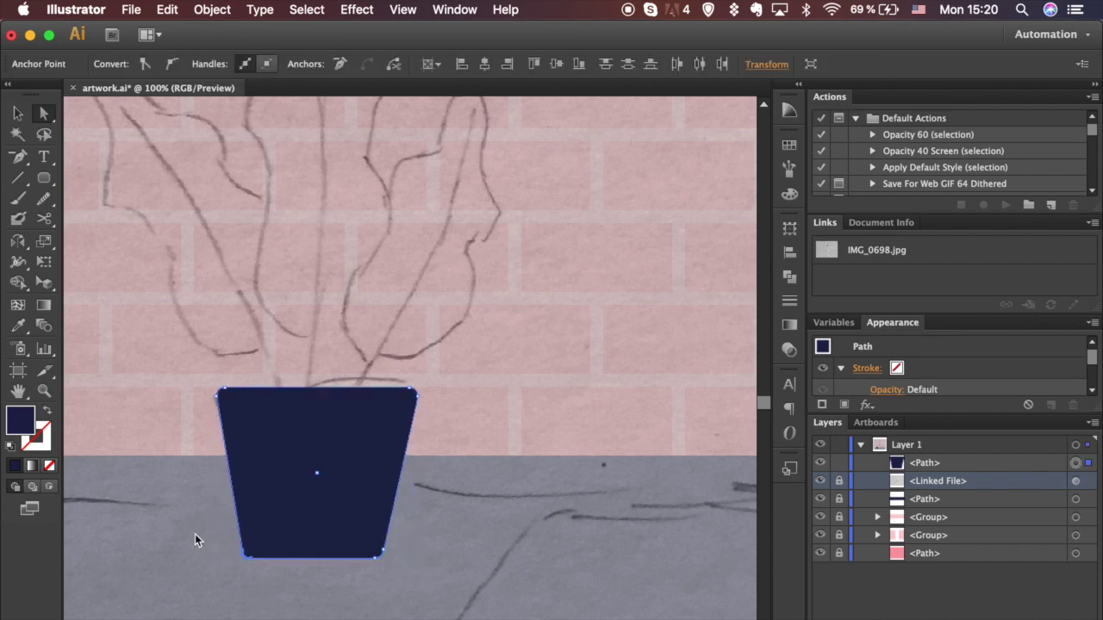
left_click(425, 560)
key("super+minus")
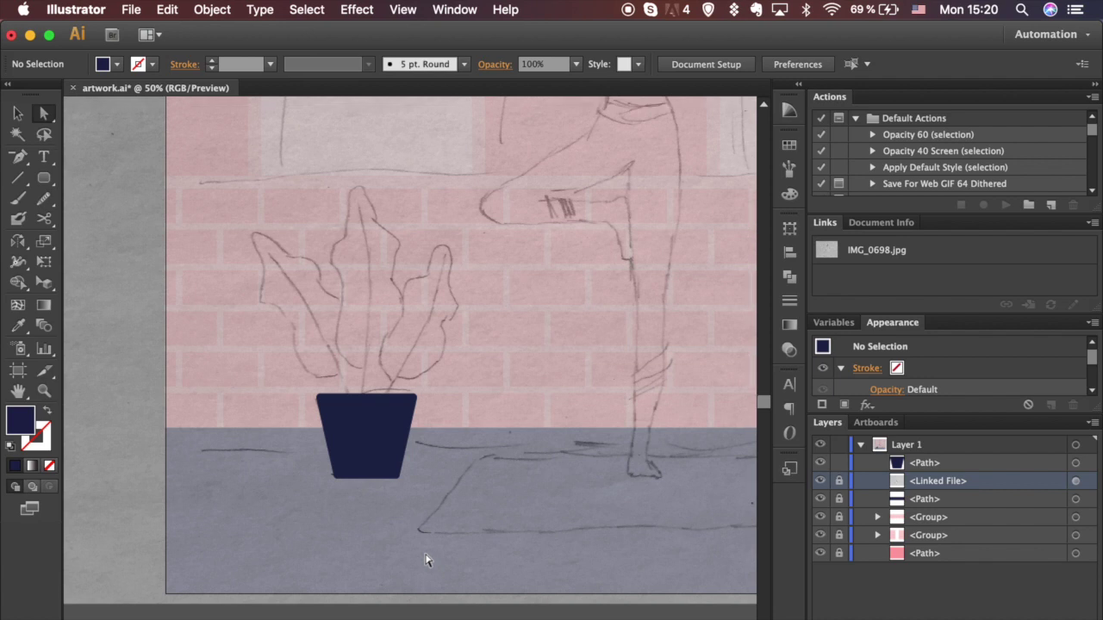
Trace the plant's right leaf as a closed navy shape with the Pen tool.
key("super+equal")
key("super+equal")
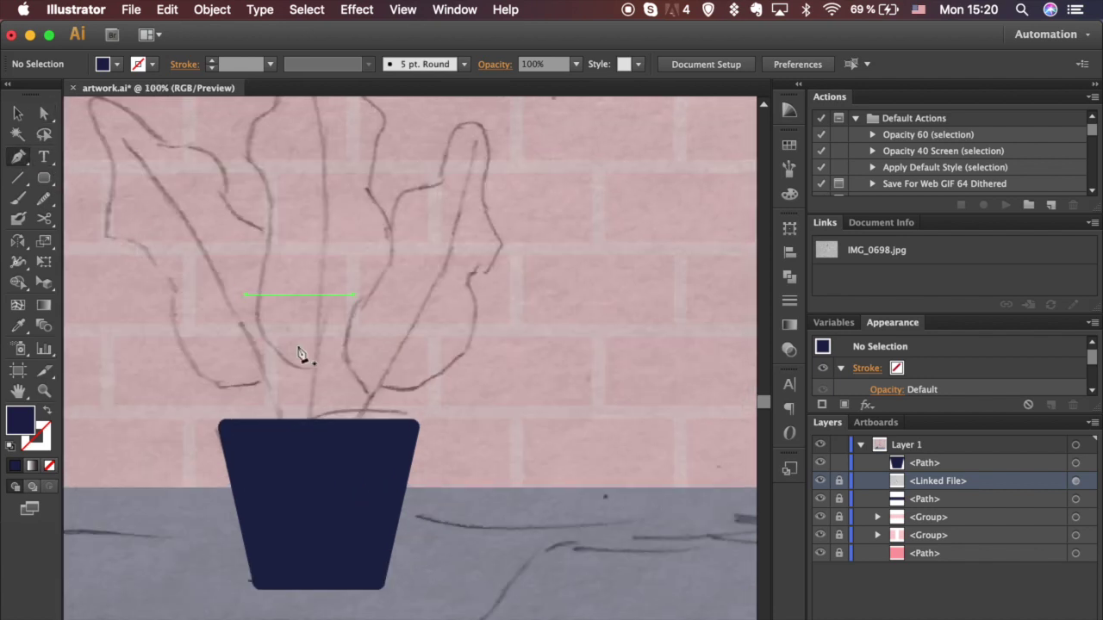
left_click(372, 394)
left_click_drag(347, 324, 398, 231)
left_click_drag(410, 192, 441, 184)
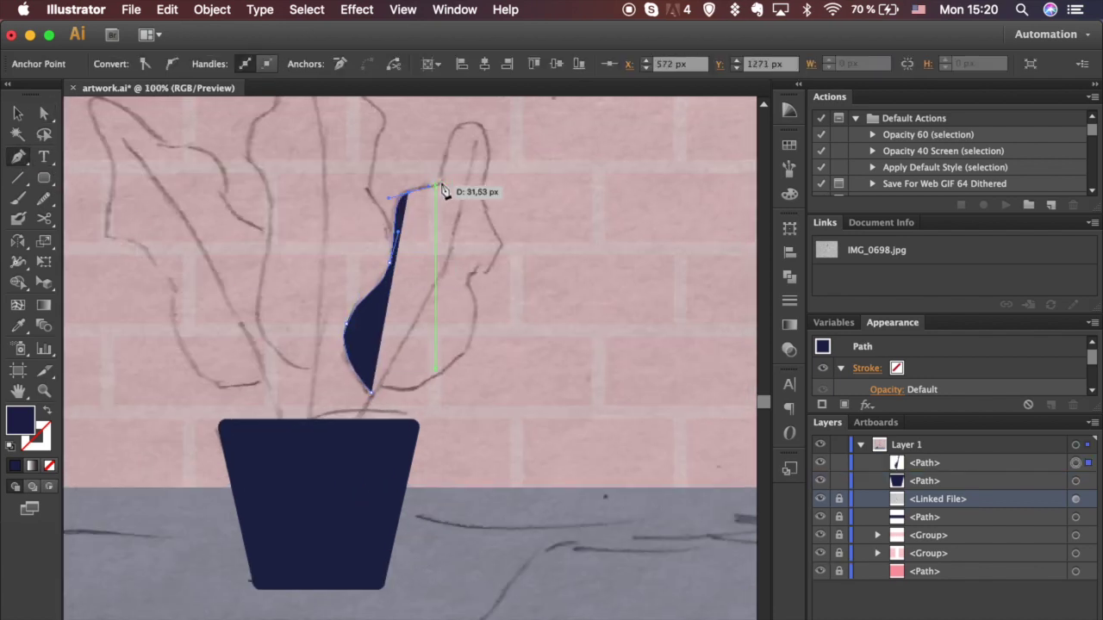
left_click_drag(476, 126, 480, 128)
left_click_drag(481, 207, 475, 298)
left_click_drag(468, 345, 450, 362)
left_click_drag(371, 393, 315, 376)
left_click_drag(315, 376, 367, 429)
Smooth the right leaf's contour and refine the anchor points on its left edge.
left_click(44, 200)
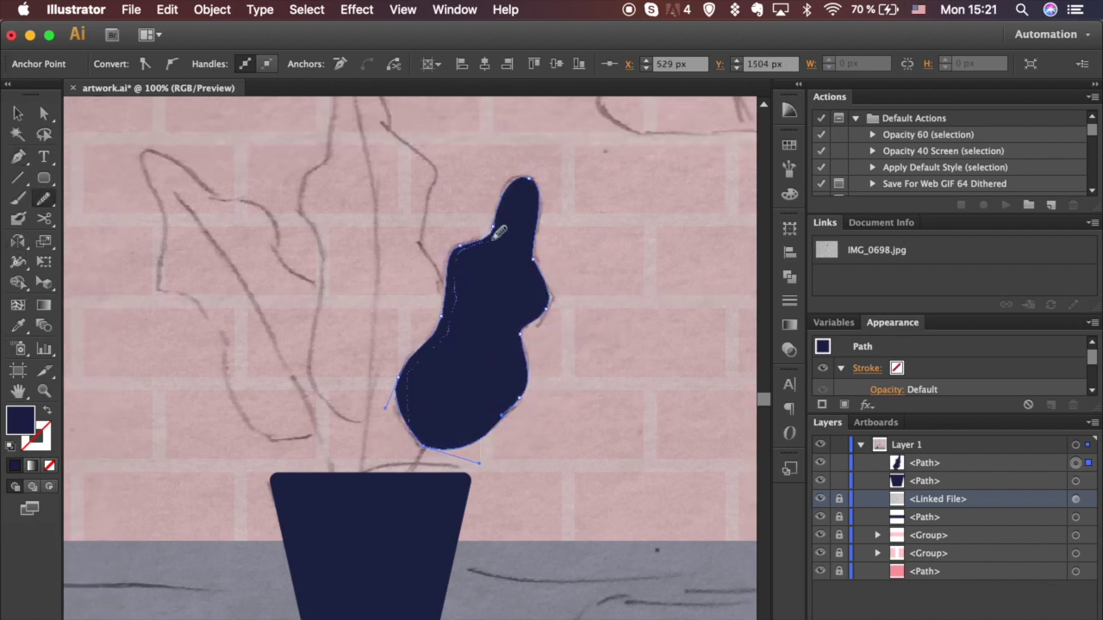
left_click_drag(504, 416, 489, 428)
key("v")
left_click(598, 417)
left_click_drag(598, 417, 616, 458)
left_click(504, 368)
key("a")
left_click_drag(468, 342, 469, 356)
left_click(598, 418)
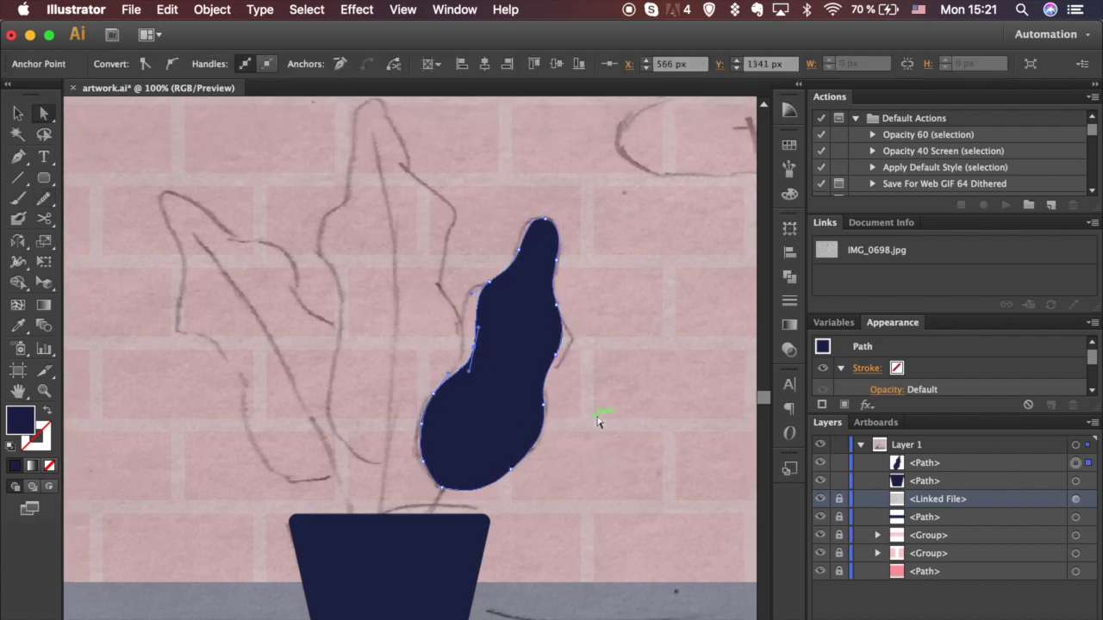
Trace the left leaf as a closed, smoothed outline with a navy stroke and no fill.
scroll(598, 419, "up", 2)
scroll(598, 419, "left", 1)
key("p")
left_click(360, 498)
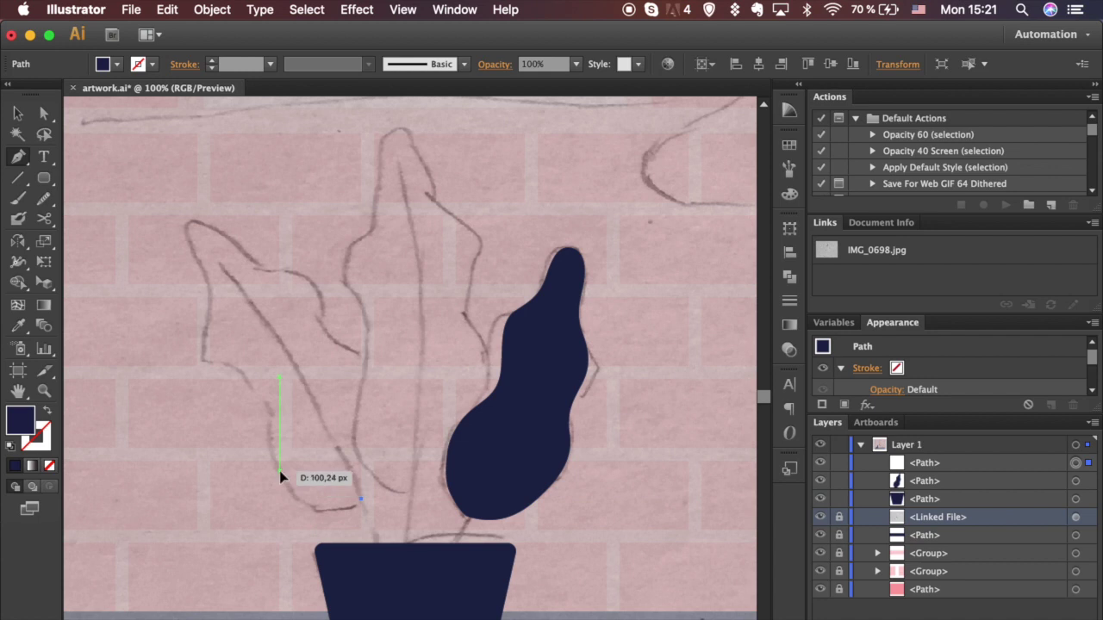
left_click_drag(258, 412, 259, 412)
key("shift+x")
mouse_move(206, 358)
left_mouse_down()
mouse_move(211, 291)
mouse_move(292, 274)
mouse_move(323, 328)
left_mouse_up()
left_click_drag(334, 340, 354, 349)
left_click_drag(385, 393, 388, 430)
mouse_move(361, 499)
left_mouse_down()
mouse_move(309, 523)
mouse_move(317, 505)
left_mouse_up()
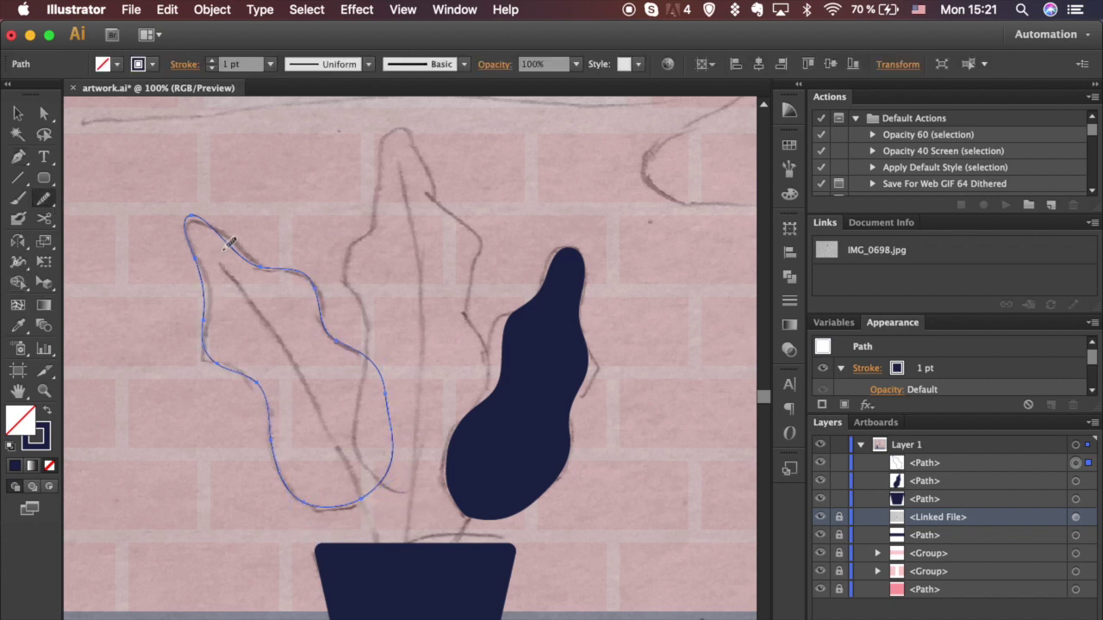
key("v")
left_click(447, 355)
Trace the tall middle leaf as a closed navy outline with the Pen tool.
left_click_drag(446, 355, 395, 405)
key("p")
left_click(361, 544)
left_click_drag(301, 466, 308, 402)
left_click_drag(300, 300, 327, 228)
left_click_drag(429, 310, 428, 312)
left_click_drag(412, 361, 420, 389)
left_click_drag(362, 544, 291, 539)
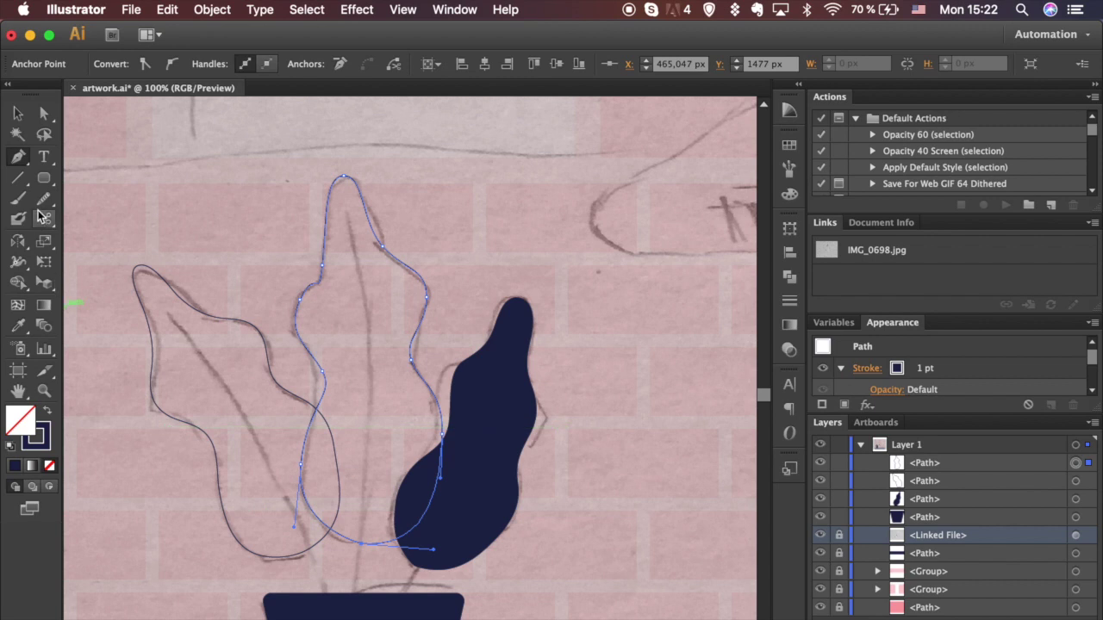
Smooth the middle leaf's outline with the Smooth tool and deselect it.
left_click(43, 201)
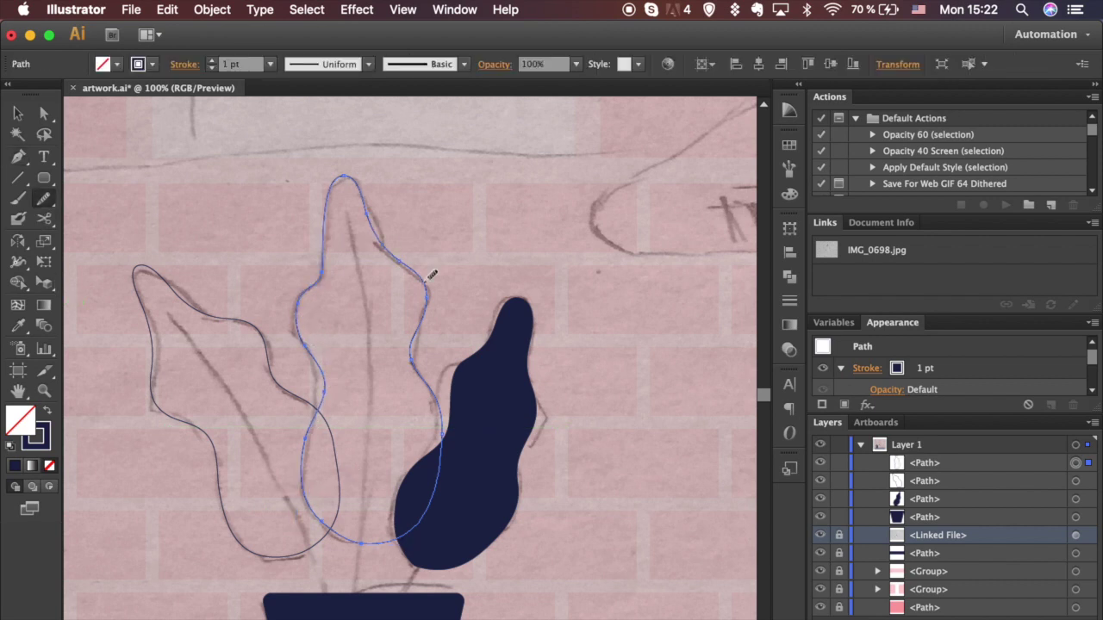
left_click_drag(412, 522, 408, 525)
key("v")
left_click(614, 384)
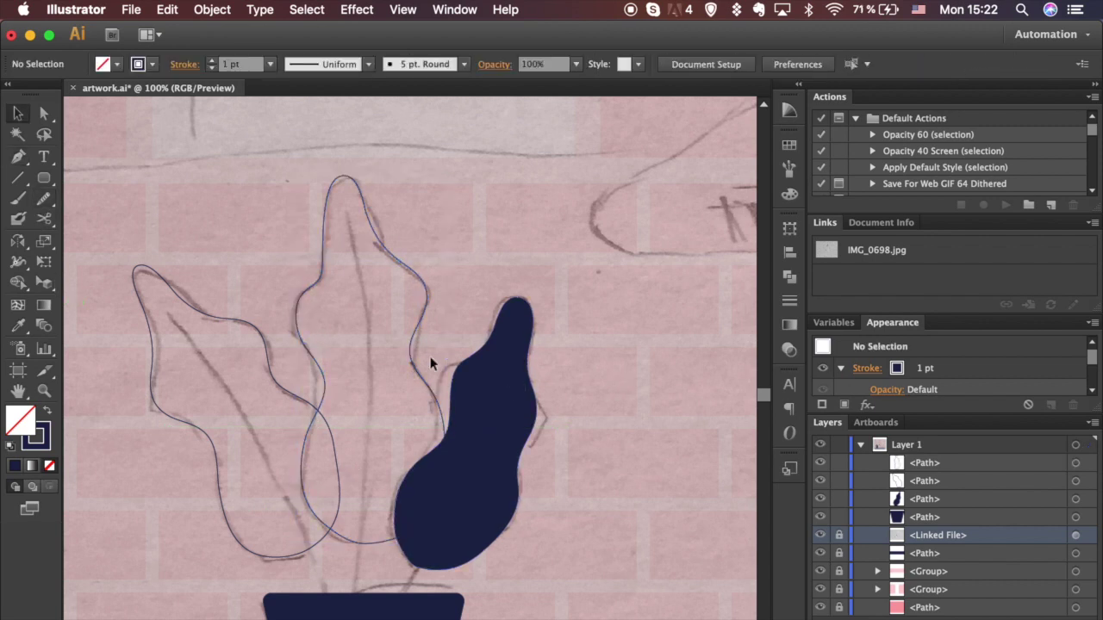
Draw the central veins of the left and middle leaves with the Pen tool, running each from the tip into the pot.
left_click(170, 315)
scroll(340, 614, "down", 3)
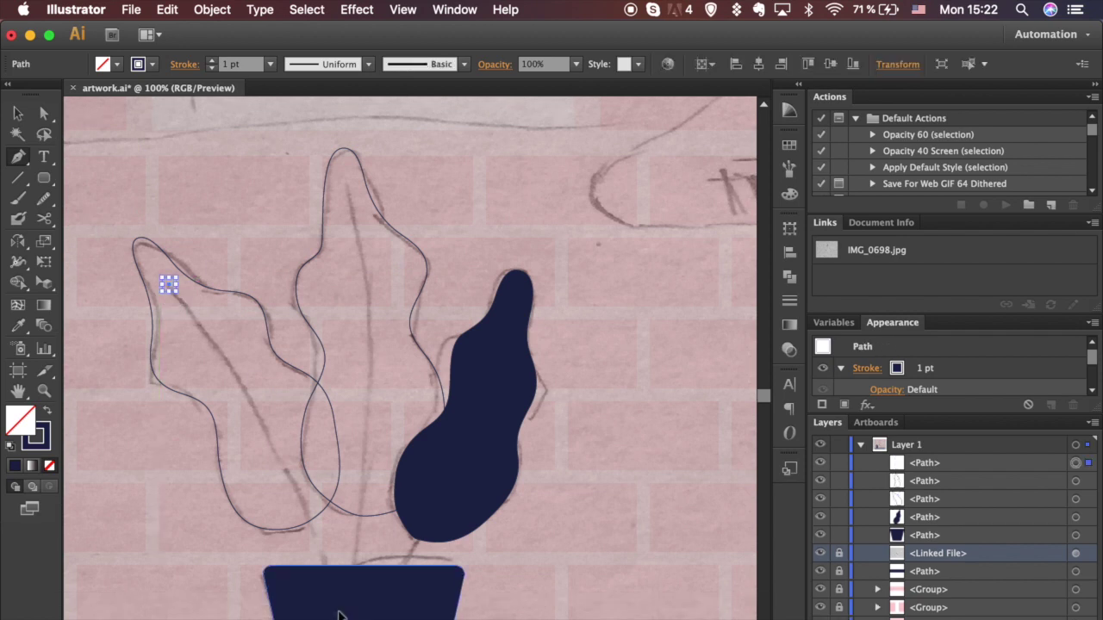
key("super+minus")
left_click_drag(363, 520, 377, 579)
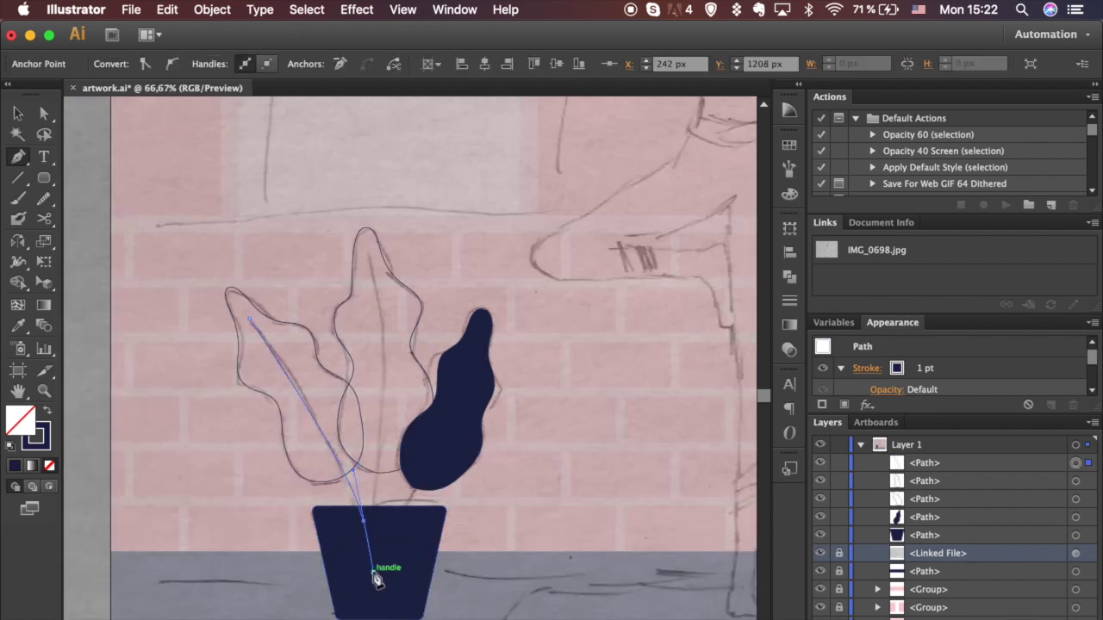
left_click(369, 257, "super")
left_click(369, 257)
left_click_drag(372, 536, 349, 614)
Turn the right leaf into an unfilled navy outline and draw its curved central vein from the tip into the pot.
key("v")
left_click(436, 444)
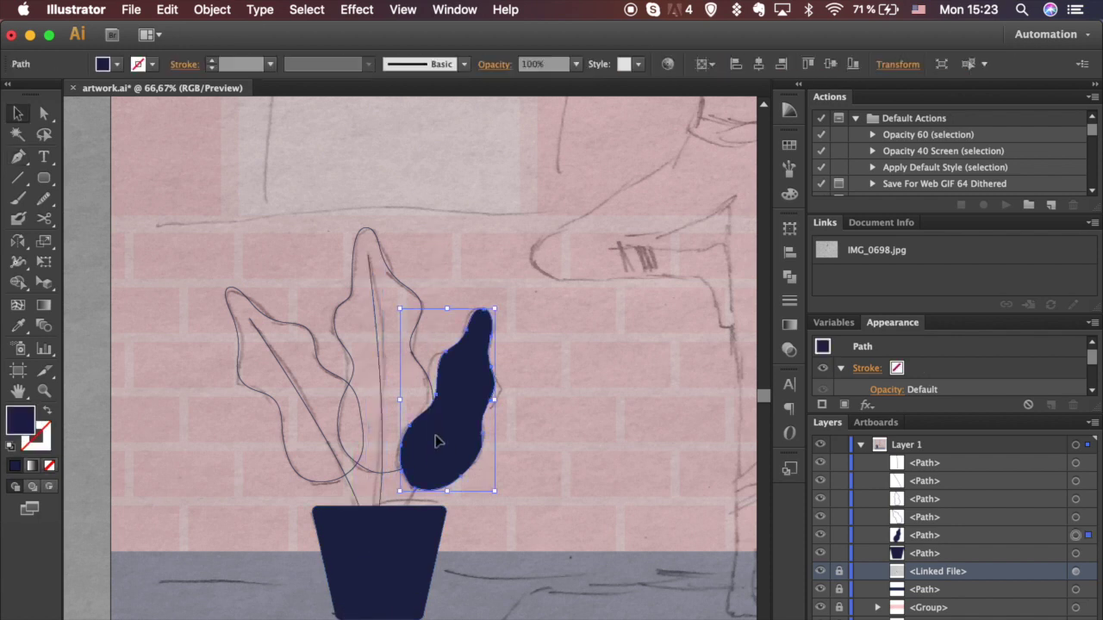
key("slash")
key("p")
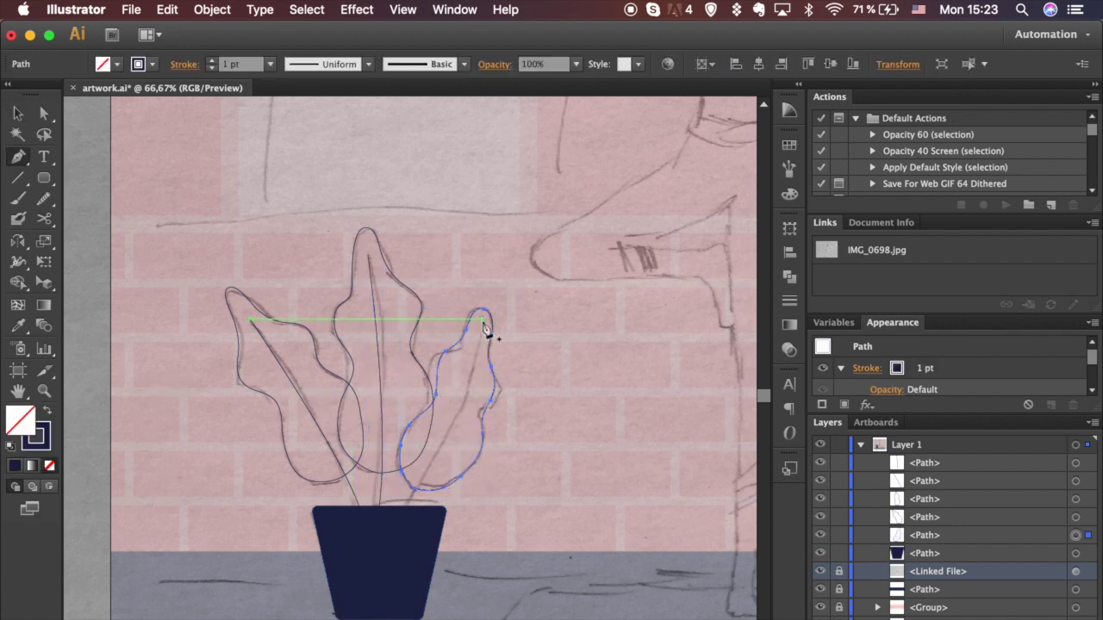
left_click(483, 321)
left_click_drag(352, 538, 246, 570)
key("v")
left_click(533, 519)
Select the three central veins and give them an 8 pt stroke with round caps.
left_click(294, 385)
left_click(381, 380, "shift")
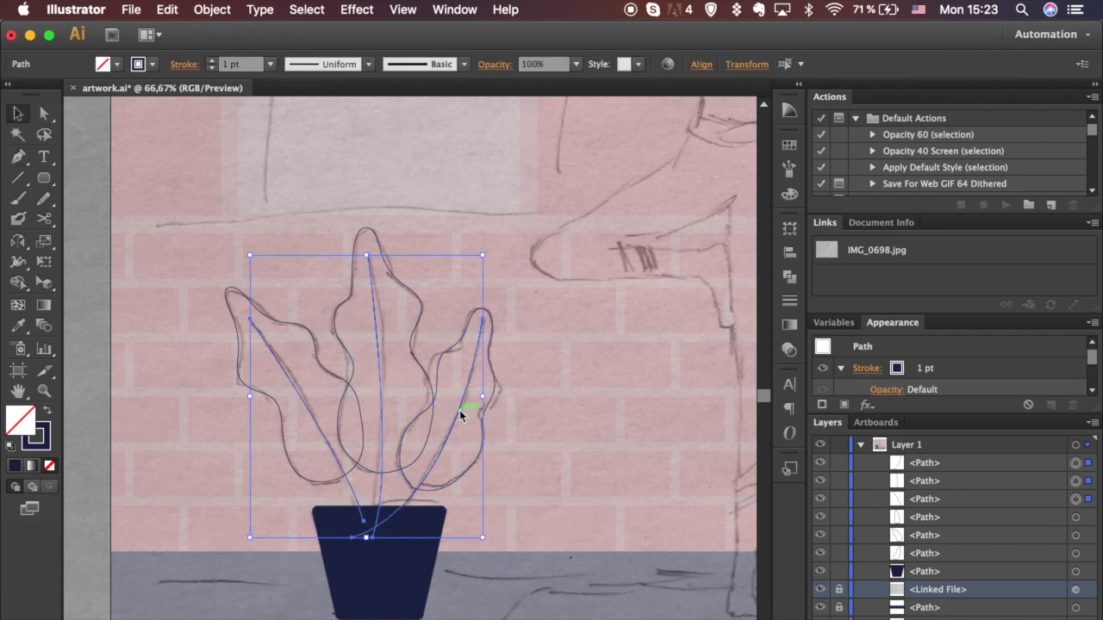
left_click(459, 416, "shift")
left_click(182, 65)
left_click(93, 112)
left_click(176, 66)
left_click(213, 61)
left_click(213, 60)
left_click(213, 60)
left_click(212, 60)
left_click(213, 60)
left_click(213, 60)
left_click(213, 60)
Adjust the bottom anchor point and handle of the middle leaf's vein to refine its curve into the pot.
key("a")
left_click(441, 257)
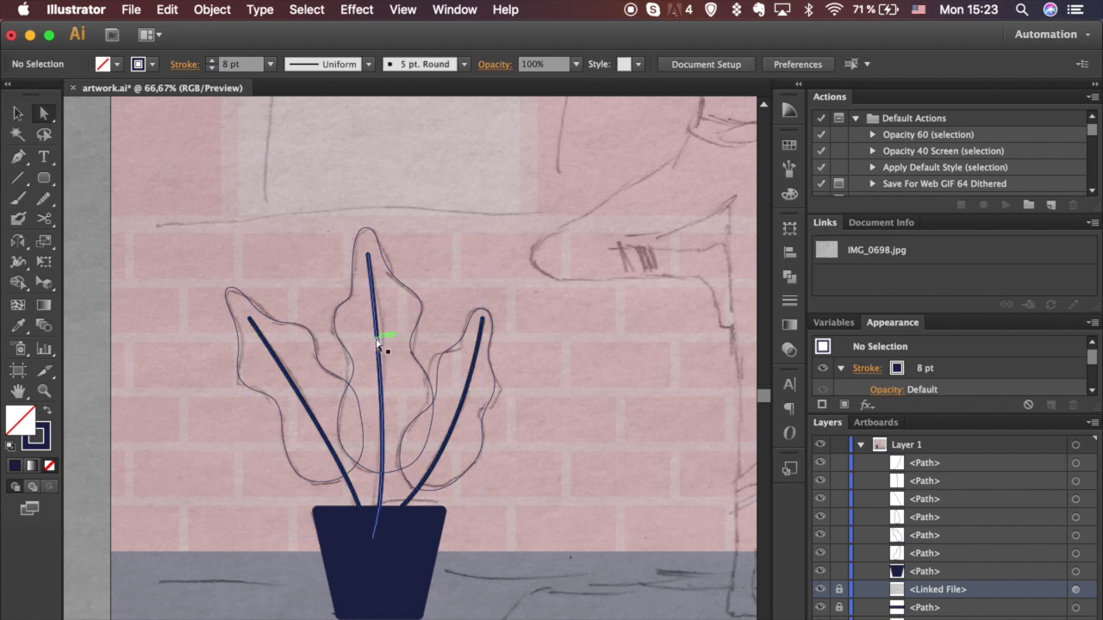
left_click(382, 345)
left_click_drag(397, 468, 410, 430)
left_click_drag(372, 538, 363, 538)
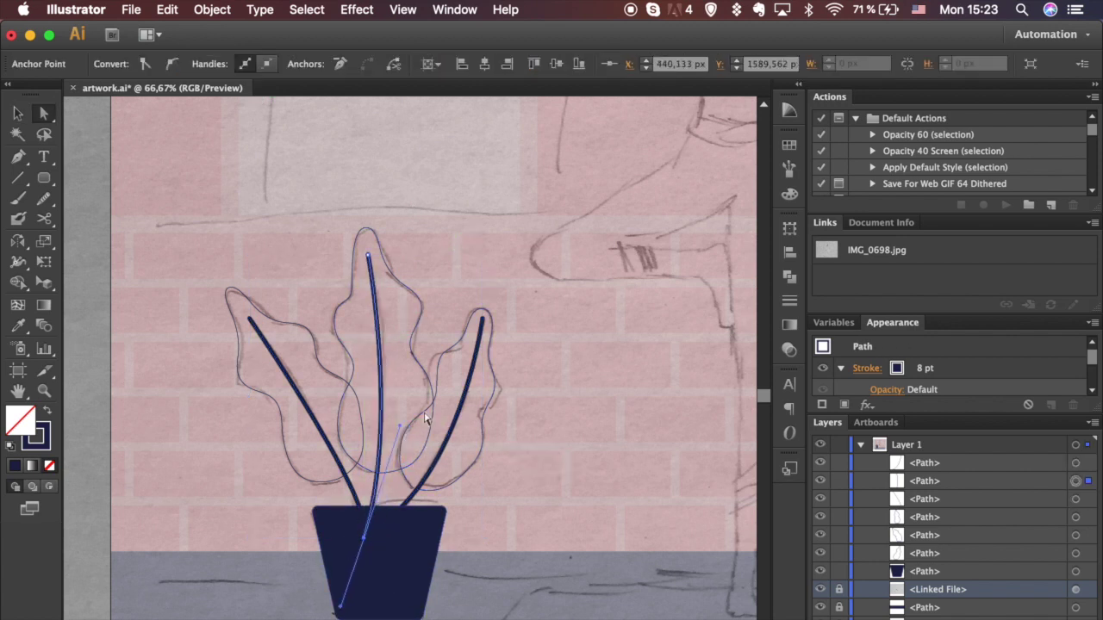
left_click_drag(401, 430, 411, 419)
left_click(512, 435)
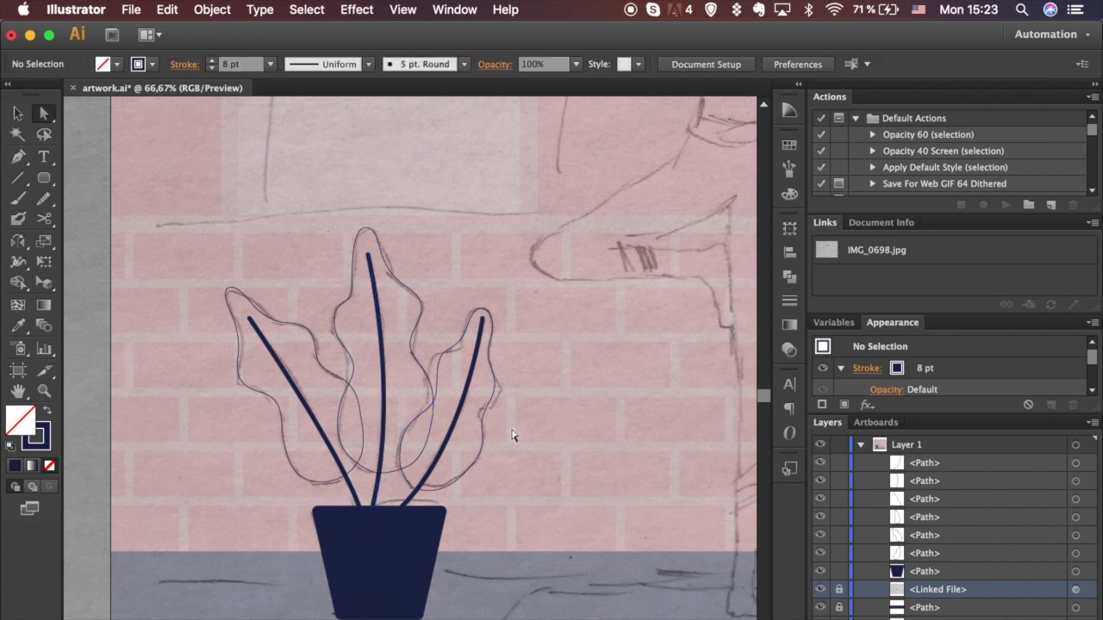
Reduce the stroke of all three central veins to 6 pt.
key("v")
left_click(466, 405)
left_click(382, 393, "shift")
left_click(298, 405, "shift")
left_click(211, 70)
left_click(237, 208)
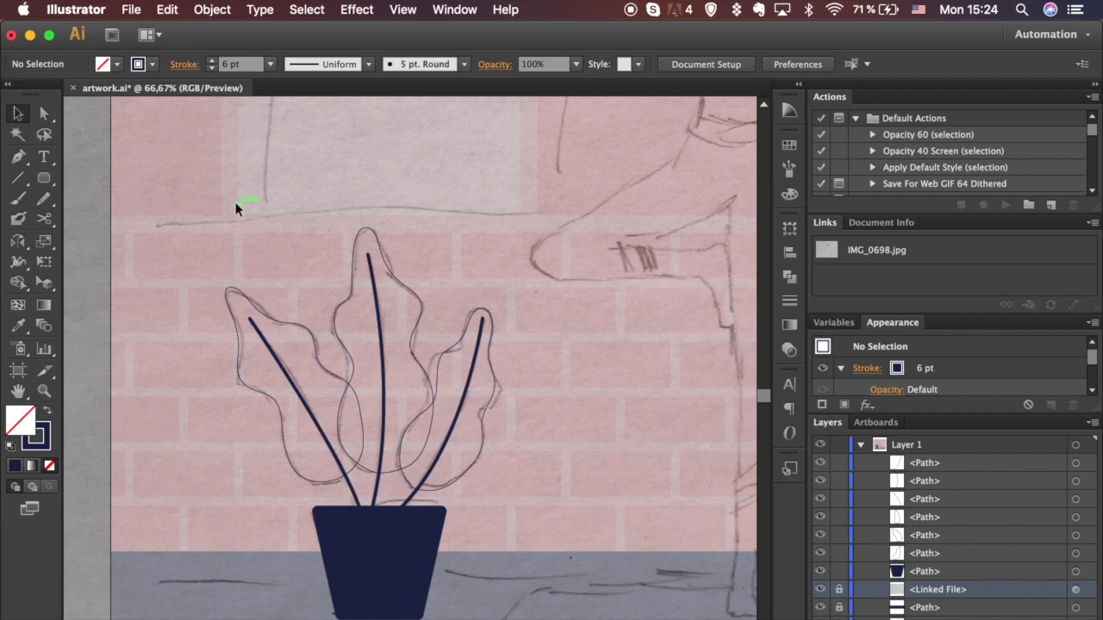
Draw a small curved side vein across the left leaf's central vein near its tip.
key("super+equal")
key("super+equal")
key("super+equal")
scroll(237, 209, "left", 5)
scroll(237, 208, "up", 2)
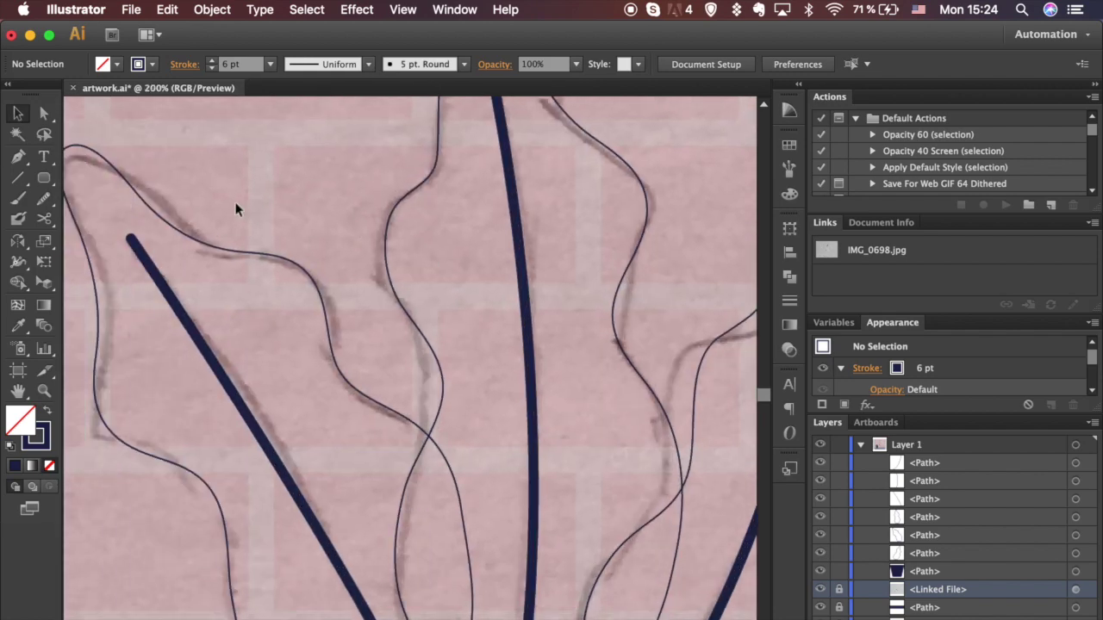
left_click(138, 308)
left_click_drag(191, 198, 191, 199)
key("v")
key("super+shift+a")
Duplicate the side vein five times down the left leaf's central vein and nudge the misaligned copy into place.
left_click_drag(187, 305, 254, 331)
key("super+d")
key("super+d")
key("super+d")
key("super+d")
scroll(269, 428, "down", 3)
left_click(288, 401)
left_click_drag(323, 459, 330, 458)
key("super+shift+a")
key("super+minus")
key("super+minus")
key("super+minus")
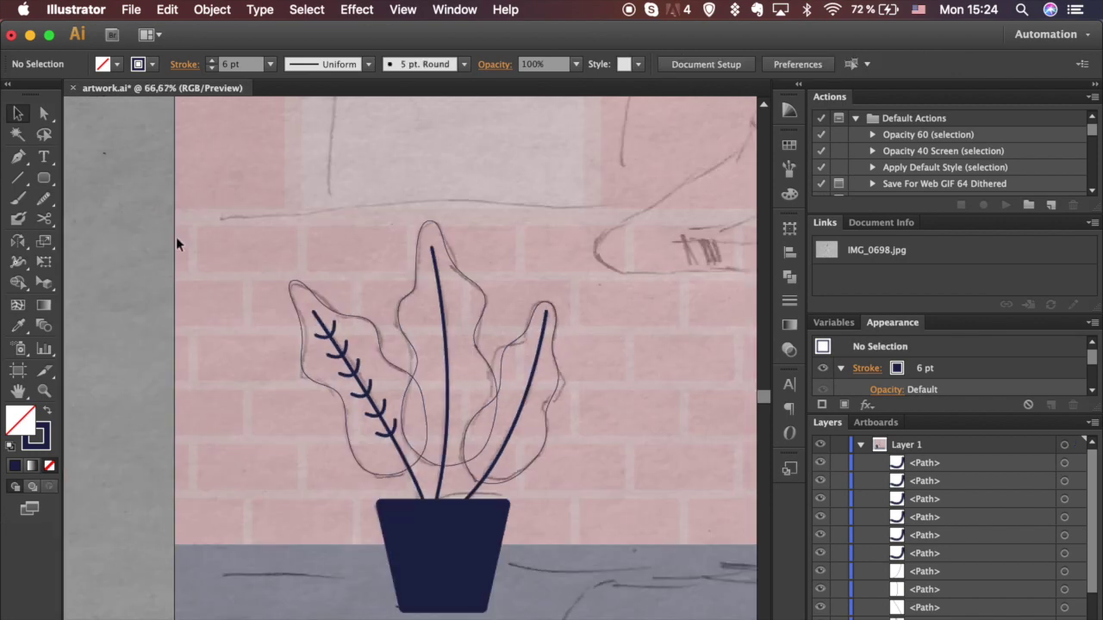
Select all central and side veins without the leaf outlines and set their stroke to 4 pt.
left_click_drag(245, 283, 580, 430)
left_click(514, 346, "shift")
left_click(476, 329, "shift")
left_click(375, 326, "shift")
left_click(212, 68)
left_click(213, 68)
key("super+shift+a")
Draw a small curved side vein across the upper part of the middle leaf's central vein.
key("super+equal")
key("super+equal")
key("super+equal")
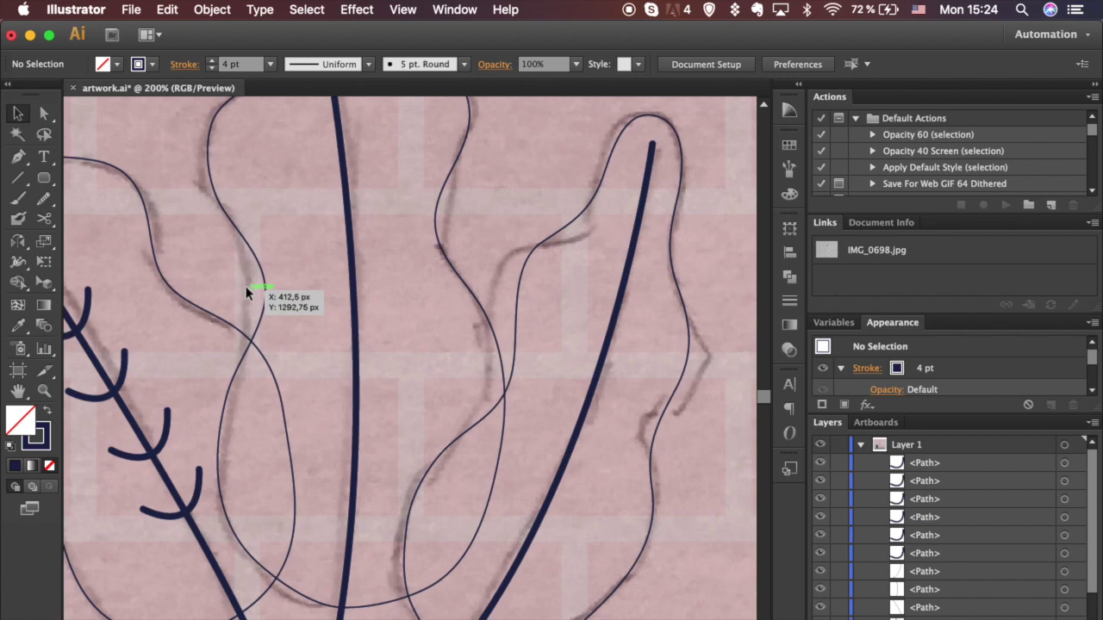
left_click(321, 194)
mouse_move(385, 188)
left_mouse_down()
mouse_move(425, 143)
mouse_move(409, 126)
left_mouse_up()
key("v")
key("super+shift+a")
Duplicate the side vein seven times at even spacing down the middle leaf's central vein.
left_click_drag(367, 215, 387, 257, "alt")
key("super+d")
key("super+d")
key("super+d")
key("super+d")
key("super+d")
key("super+d")
Shift the middle leaf's side vein copies horizontally so each is centred on the curved central vein.
left_click_drag(375, 312, 388, 312)
left_click_drag(382, 362, 400, 362)
left_click_drag(384, 416, 403, 416)
left_click_drag(390, 473, 399, 473)
left_click_drag(393, 527, 402, 527)
left_click_drag(390, 601, 399, 602)
left_click(443, 561)
Draw a small curved side vein across the right leaf's central vein near its tip.
key("super+minus")
key("super+minus")
key("super+minus")
scroll(443, 561, "right", 2)
key("super+equal")
key("super+equal")
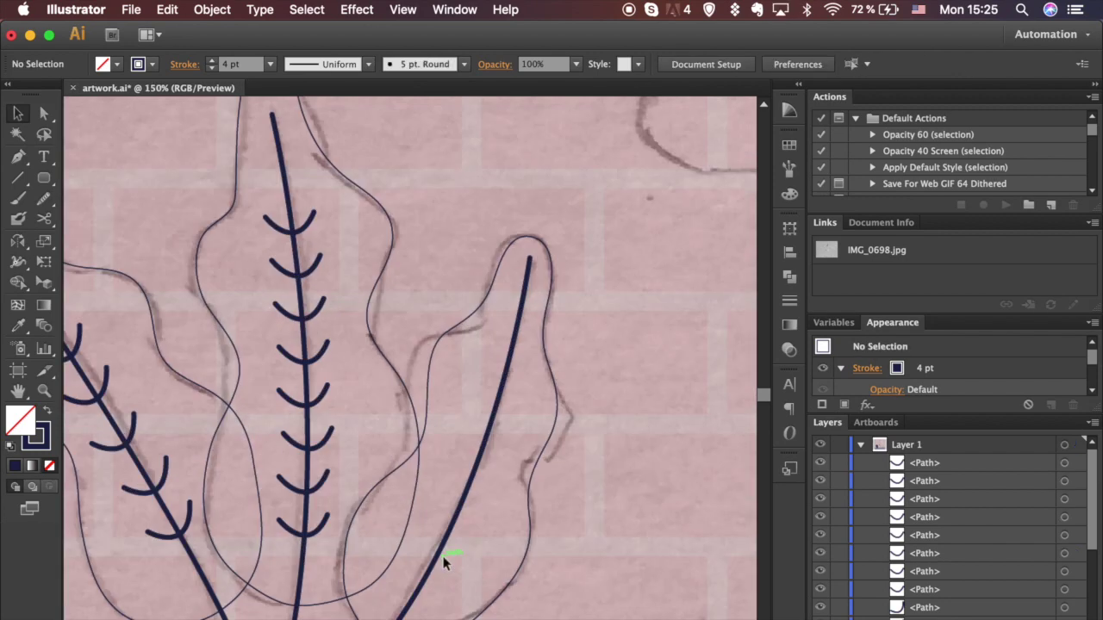
scroll(442, 561, "right", 3)
key("p")
left_click(417, 346)
left_click_drag(454, 352, 479, 316)
key("v")
left_click(517, 367)
Duplicate the side vein repeatedly at even spacing down the right leaf's central vein.
scroll(517, 367, "down", 3)
mouse_move(435, 262)
left_mouse_down()
mouse_move(426, 297)
mouse_move(419, 259)
left_mouse_up()
key("super+d")
key("super+d")
key("super+d")
key("super+d")
Move and rotate the right leaf's side vein copies so they follow the curve of its central vein.
key("super+plus")
key("super+plus")
key("super+plus")
left_click(423, 232)
left_click_drag(407, 348, 356, 368)
scroll(392, 352, "down", 3)
left_click_drag(387, 459, 332, 459)
scroll(362, 435, "down", 3)
scroll(362, 435, "left", 4)
left_click_drag(531, 300, 498, 338)
left_click(526, 318)
Place the two lowest side veins on the right leaf's central vein and rotate them to match its slant.
left_click_drag(493, 443, 430, 443)
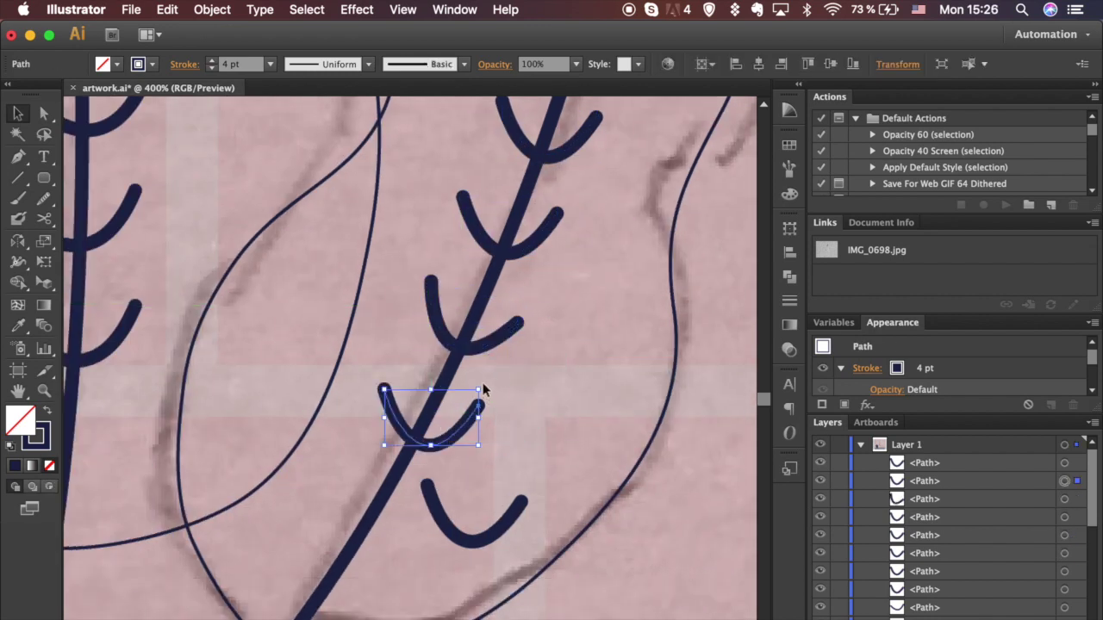
left_click_drag(483, 382, 492, 402)
left_click_drag(375, 514, 375, 514)
left_click_drag(423, 484, 461, 511)
left_click(463, 511)
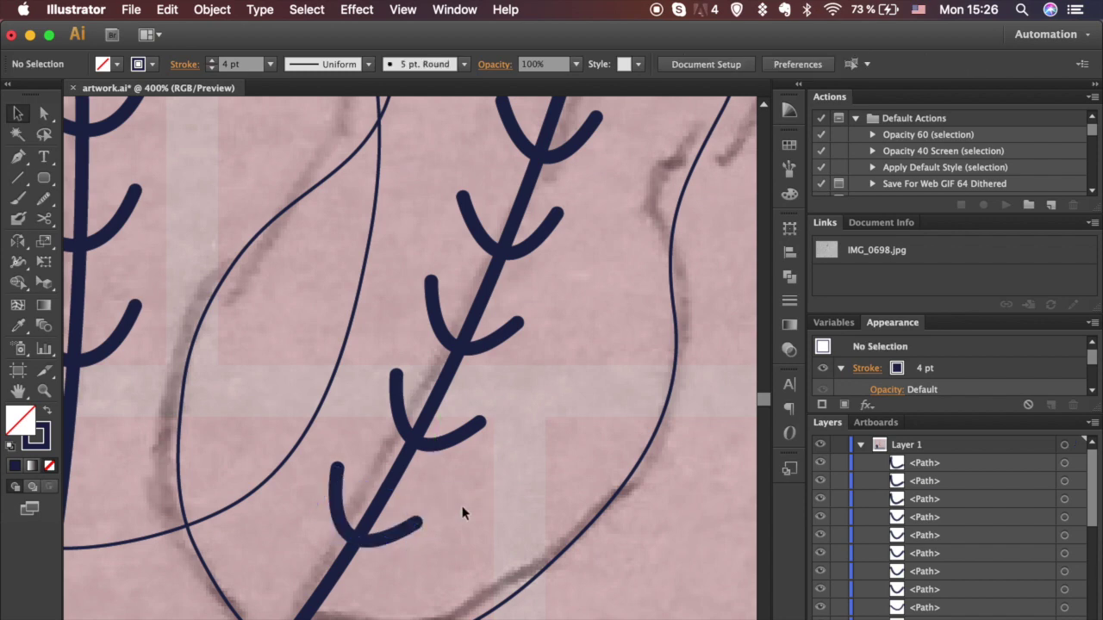
Rotate the third side vein from the right leaf's tip to match the slant of the central vein.
key("super+minus")
key("super+minus")
scroll(464, 431, "up", 3)
left_click(465, 376)
left_click_drag(476, 365, 516, 276)
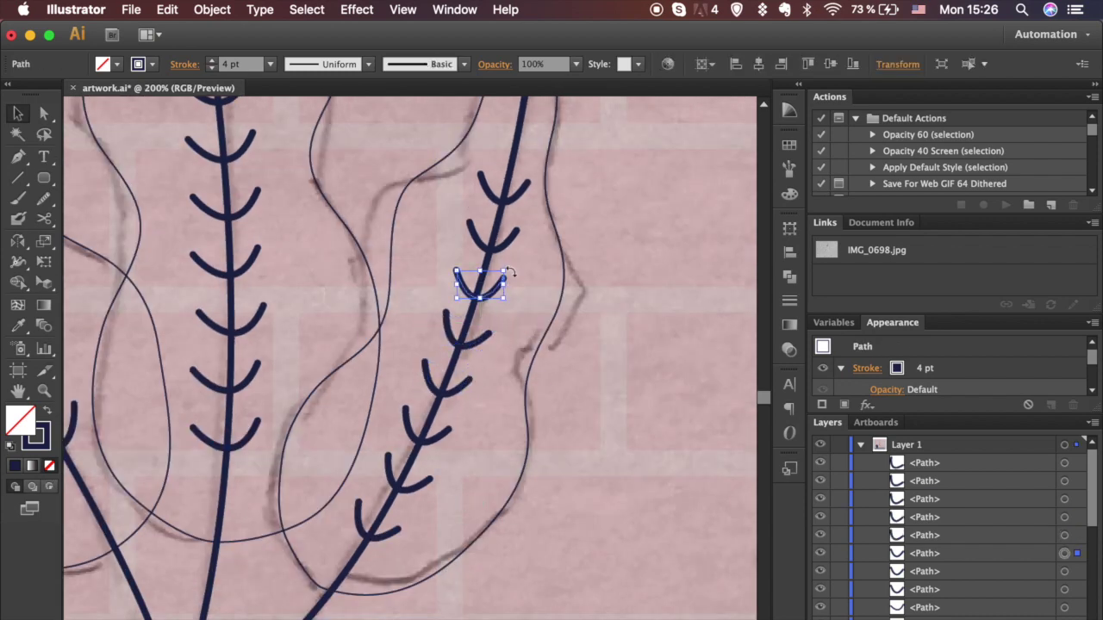
key("shift+super+a")
Select the right leaf's outline and all its veins, and change their stroke to the pale blue swatch.
key("super+minus")
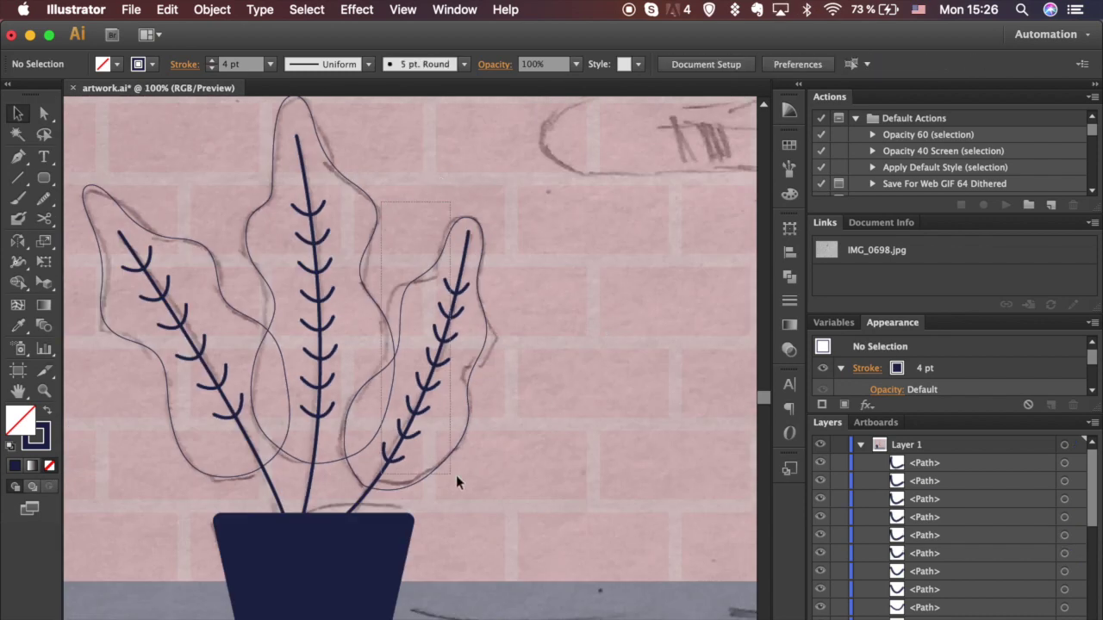
left_click_drag(457, 479, 487, 341)
left_click(365, 286, "shift")
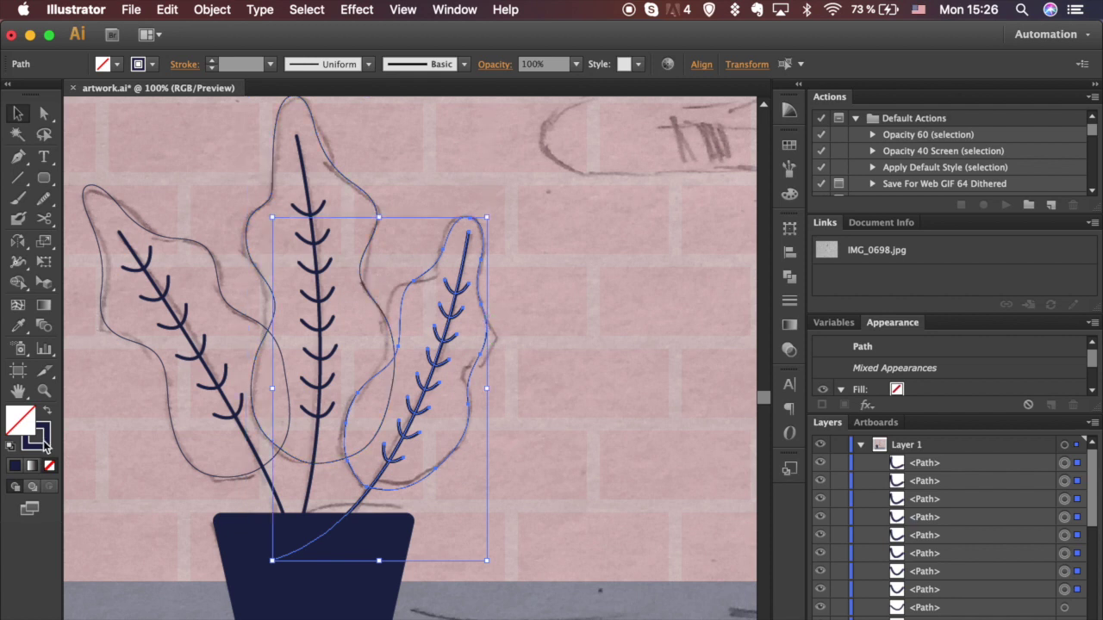
left_click(790, 194)
left_click(788, 145)
left_click(638, 168)
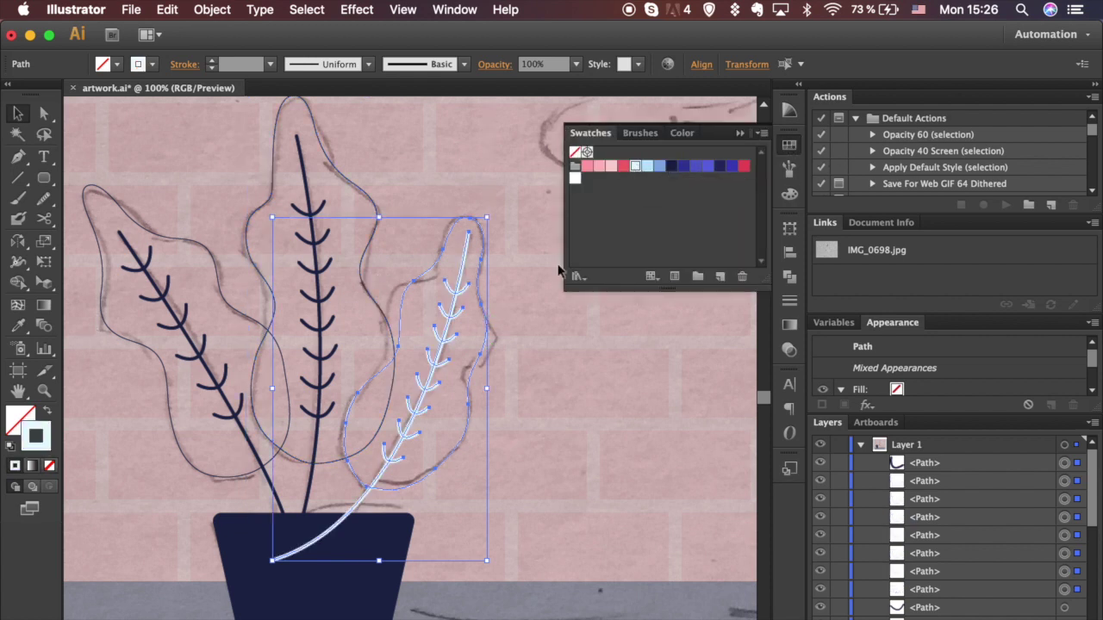
left_click(539, 331)
Fill the right leaf shape with a linear gradient from light blue to R=124 G=176 B=232 and remove its stroke.
left_click(475, 359)
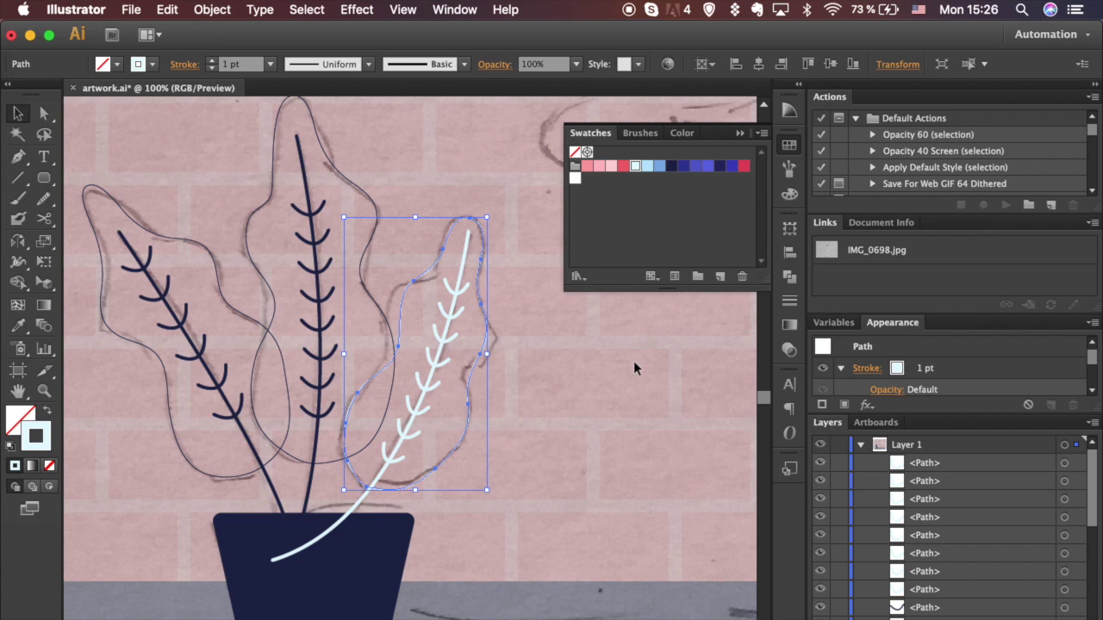
left_click(49, 413)
left_click(789, 326)
left_click(705, 238)
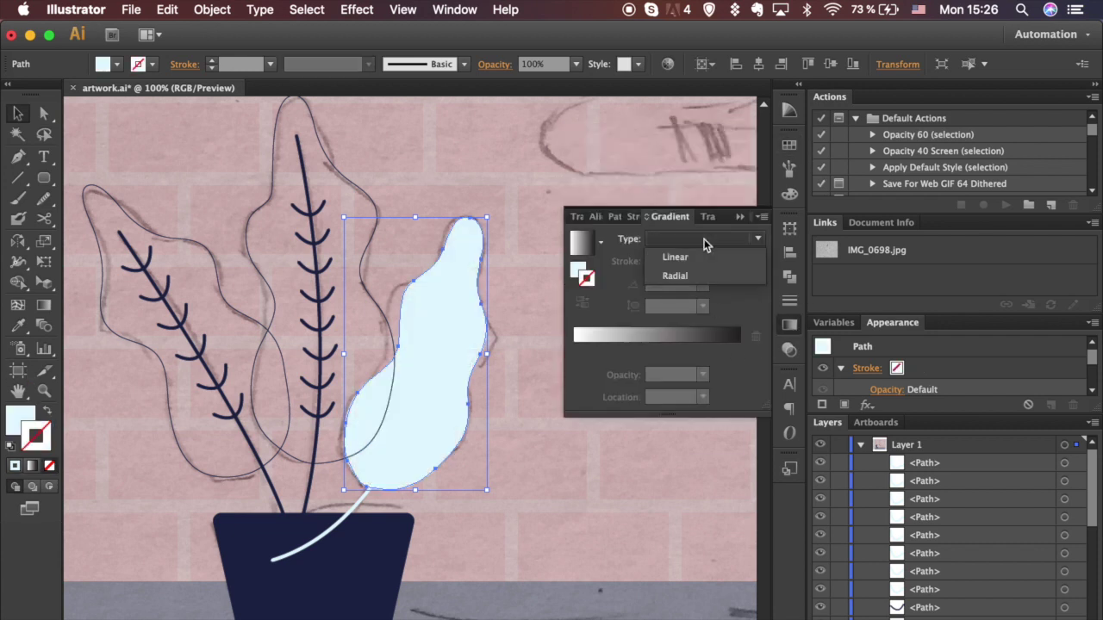
left_click(690, 263)
double_click(574, 350)
left_click(614, 407)
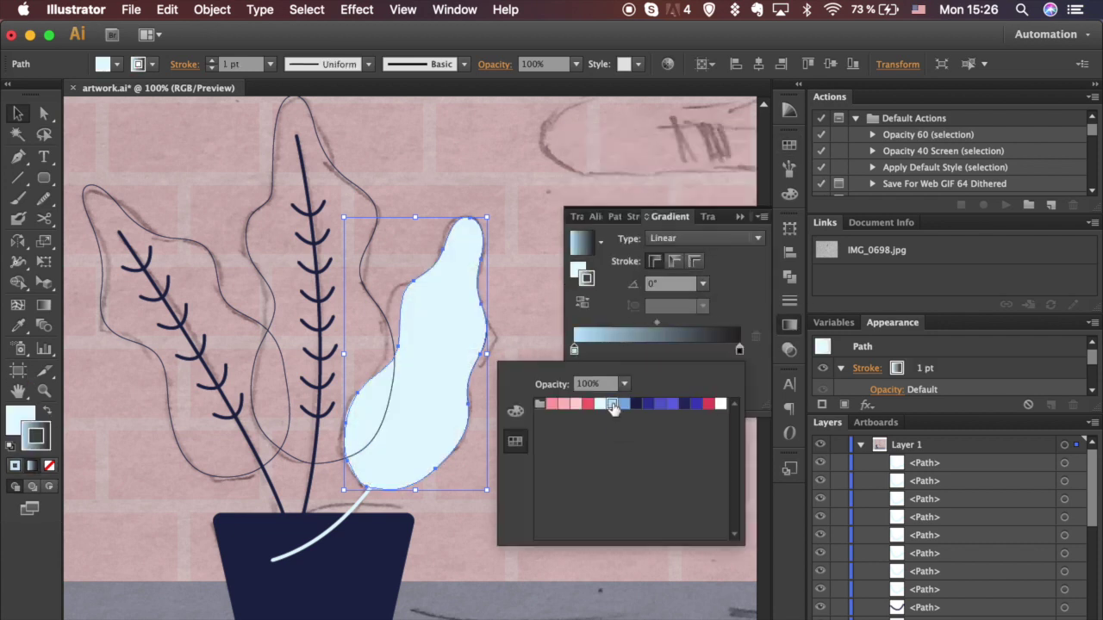
double_click(739, 350)
left_click(628, 407)
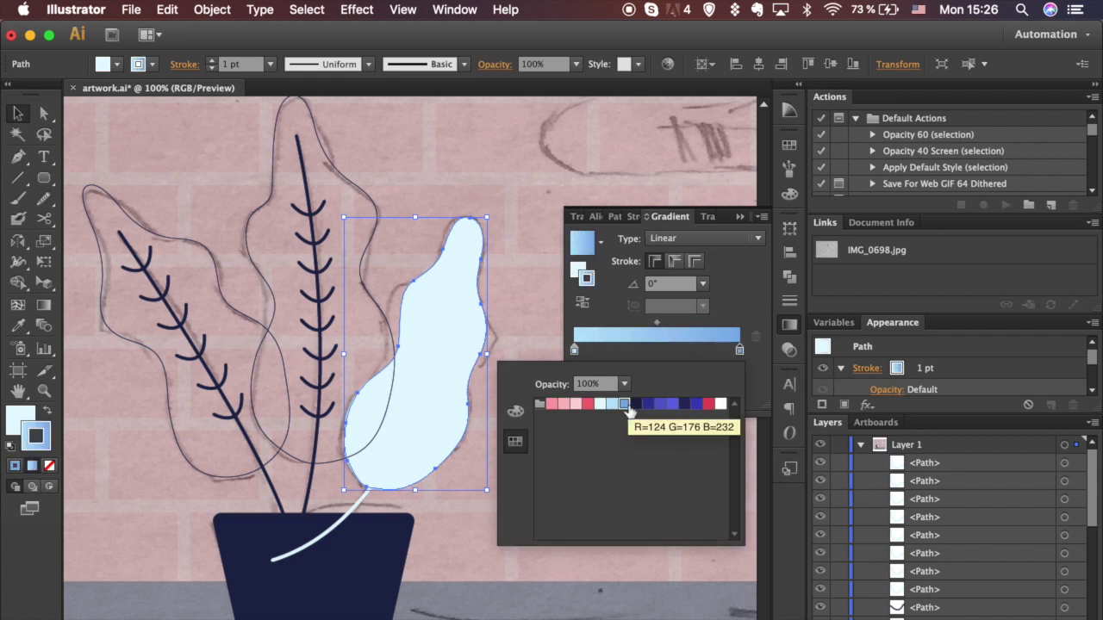
left_click(50, 415)
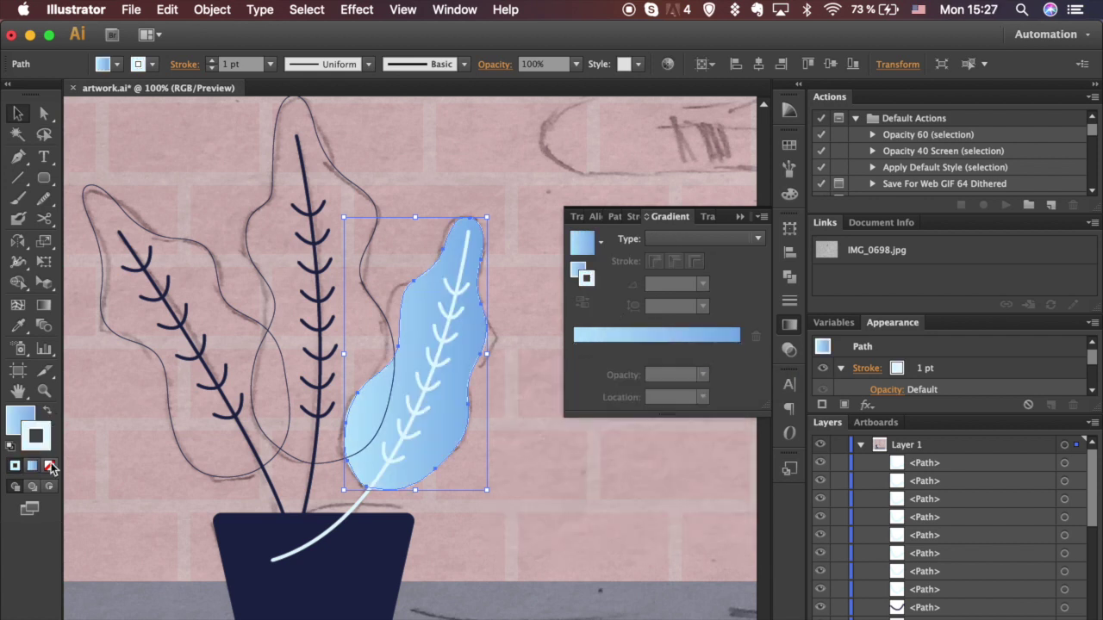
left_click(50, 466)
Redirect the right leaf's gradient so it runs from light blue at the tip to darker blue at the base.
left_click(44, 305)
left_click_drag(477, 230, 374, 474)
key("v")
left_click(530, 461)
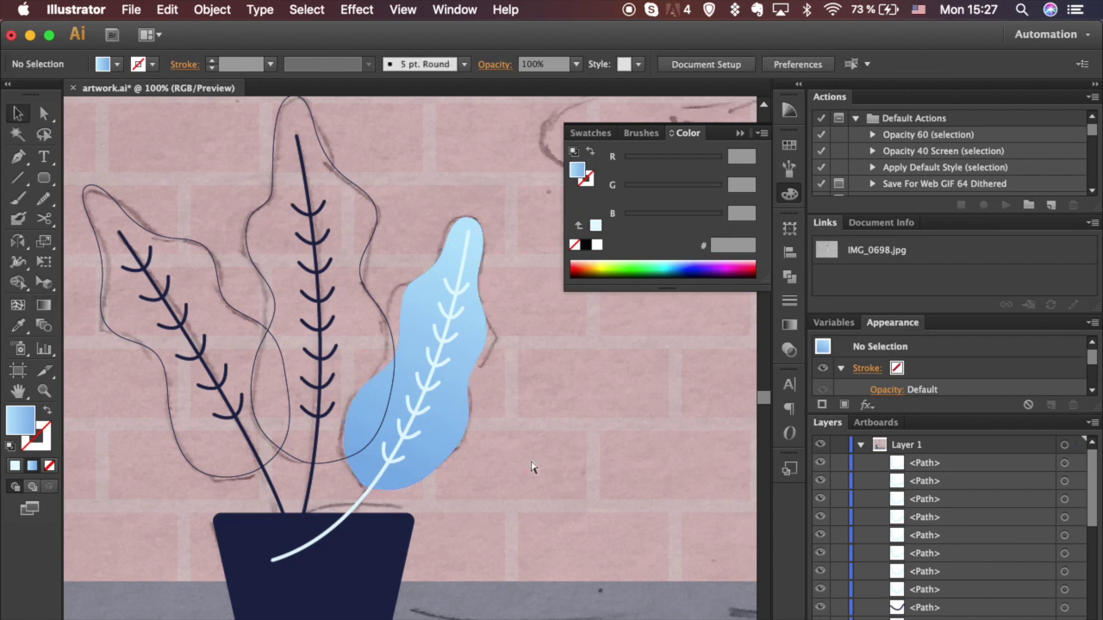
Select only the left leaf's central and side veins and match their stroke to the right leaf's pale blue veins.
scroll(530, 464, "up", 2)
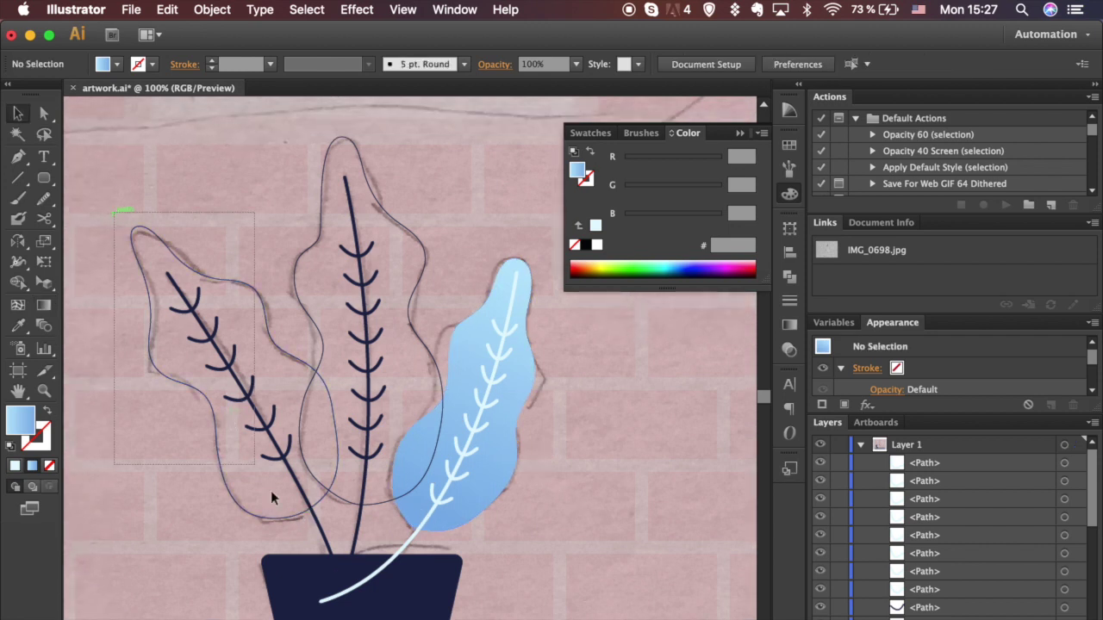
left_click(301, 517)
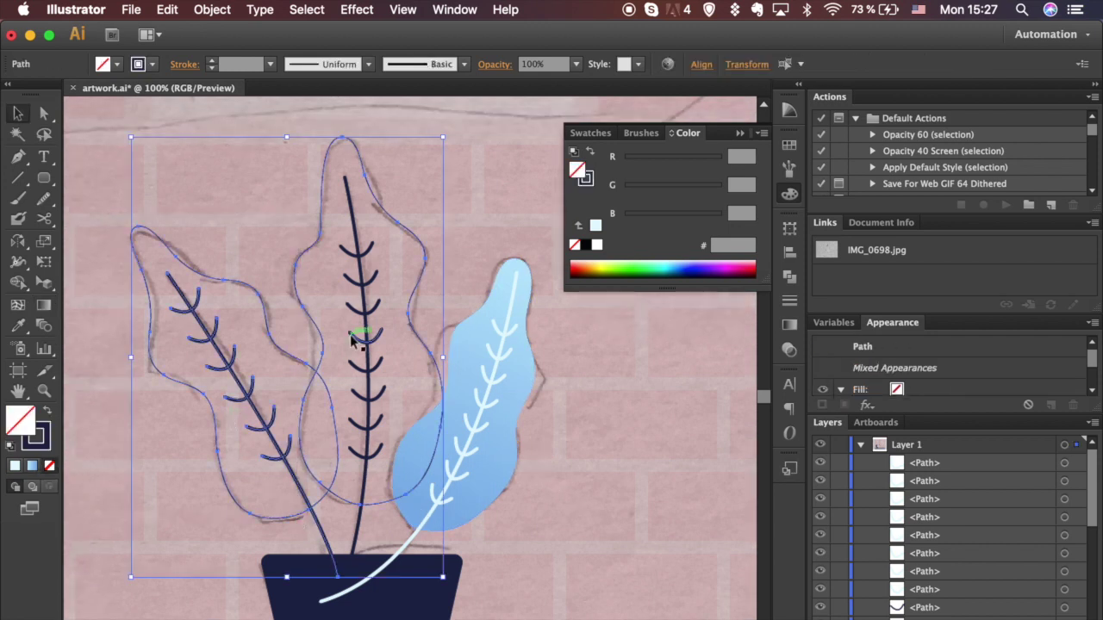
left_click(266, 310, "shift")
key("i")
left_click(413, 534)
key("v")
Give the left leaf shape the same blue gradient fill without a stroke as the right leaf, using the Eyedropper.
left_click(234, 235)
left_click(208, 277)
left_click(47, 413)
key("i")
left_click(468, 492)
key("v")
left_click(556, 464)
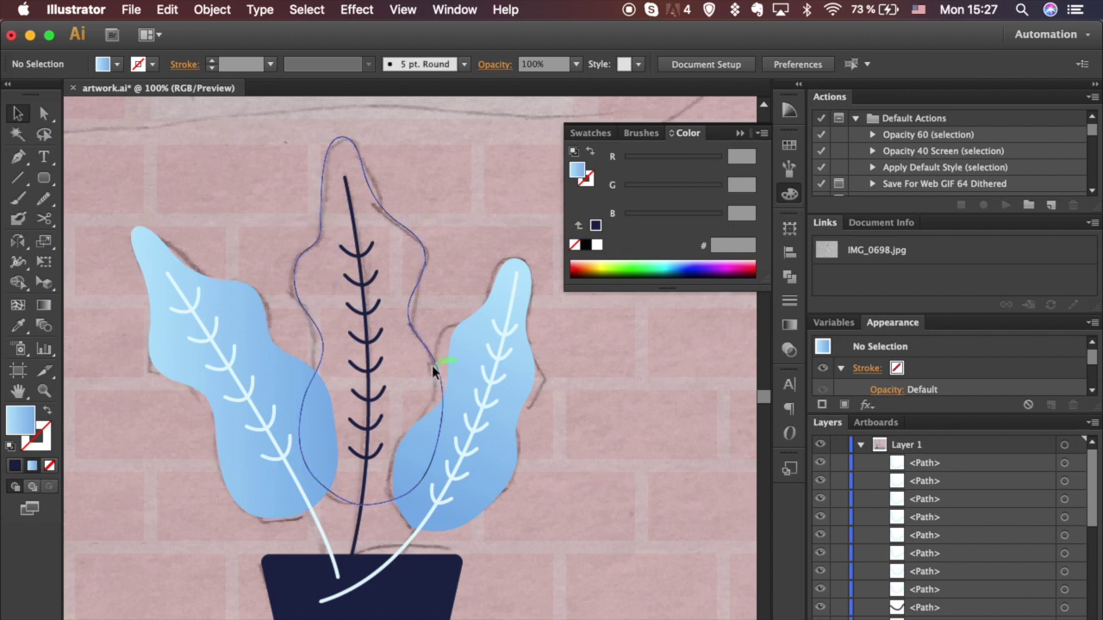
Fill the middle leaf shape with a linear gradient from vivid dark blue to navy and remove its stroke.
left_click(436, 358)
left_click(47, 413)
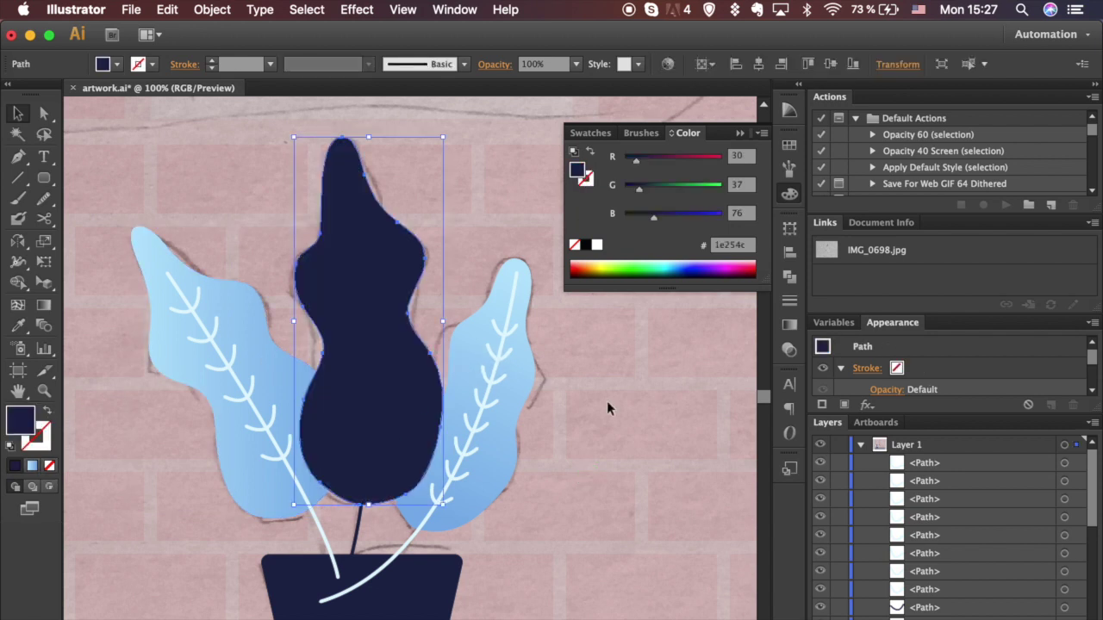
left_click(789, 325)
left_click(733, 240)
left_click(681, 253)
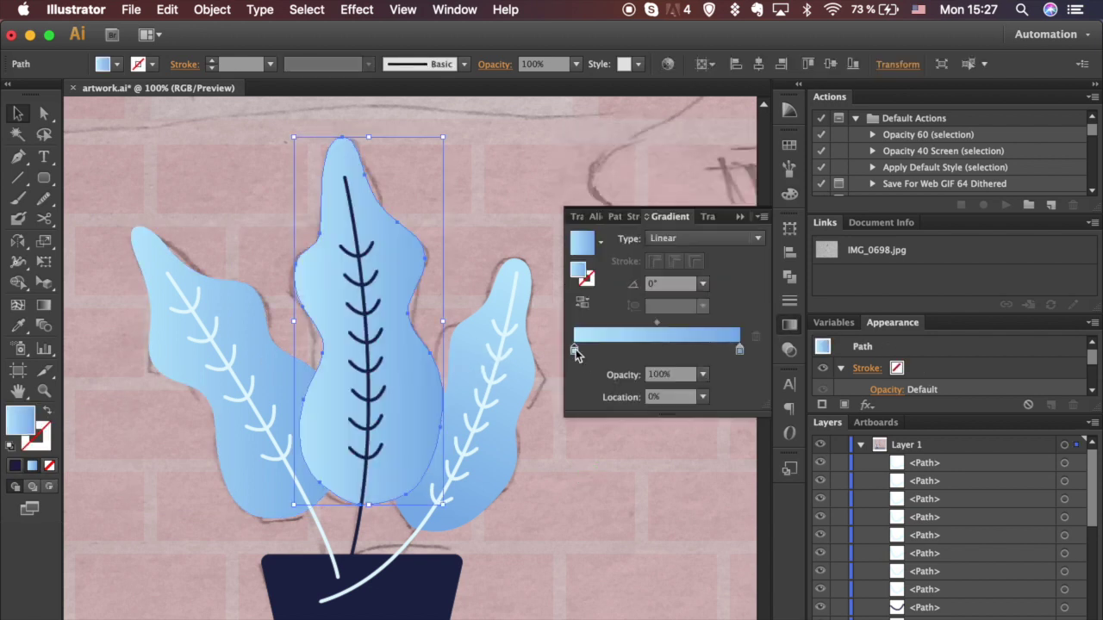
double_click(575, 349)
left_click(696, 405)
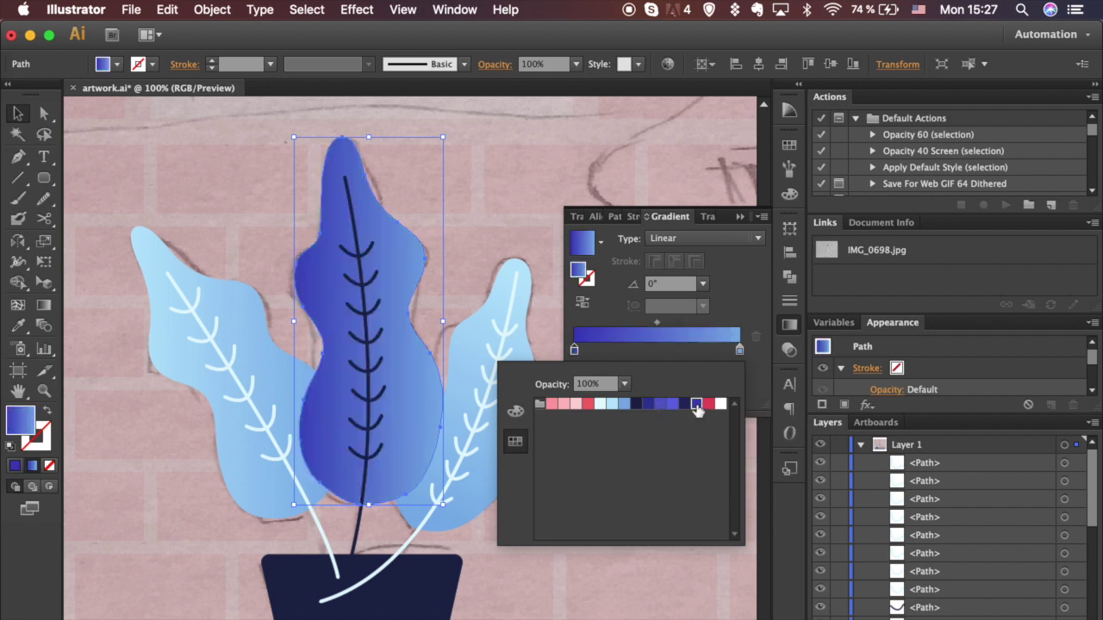
left_click(684, 405)
key("Escape")
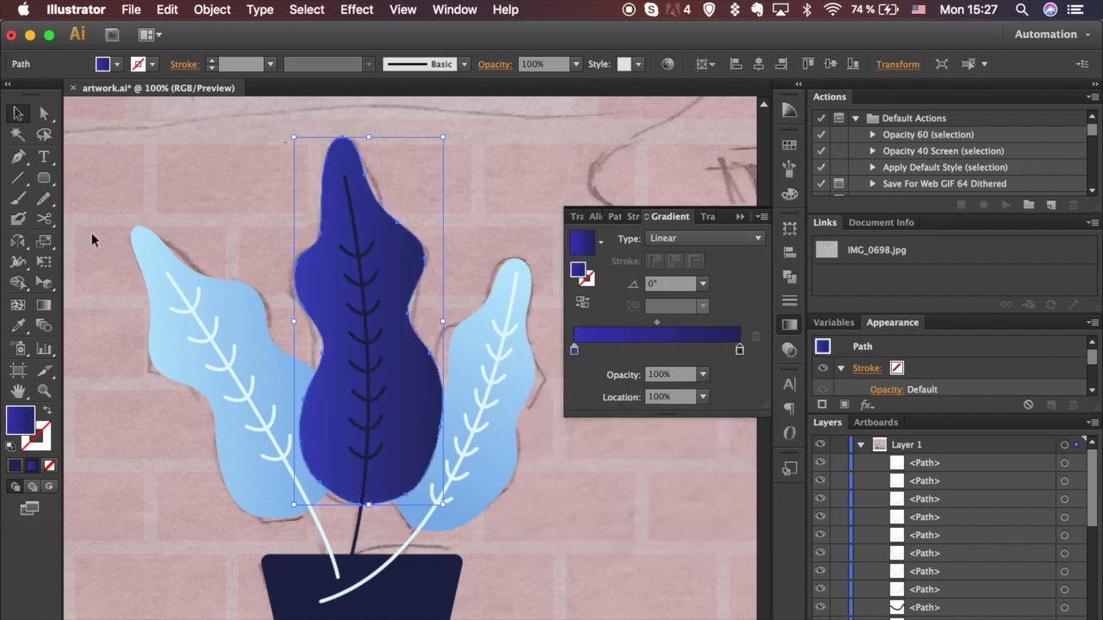
Redirect the middle leaf's gradient so it runs from the brighter blue near the tip down to navy at the base.
left_click(44, 308)
left_click_drag(363, 237, 379, 480)
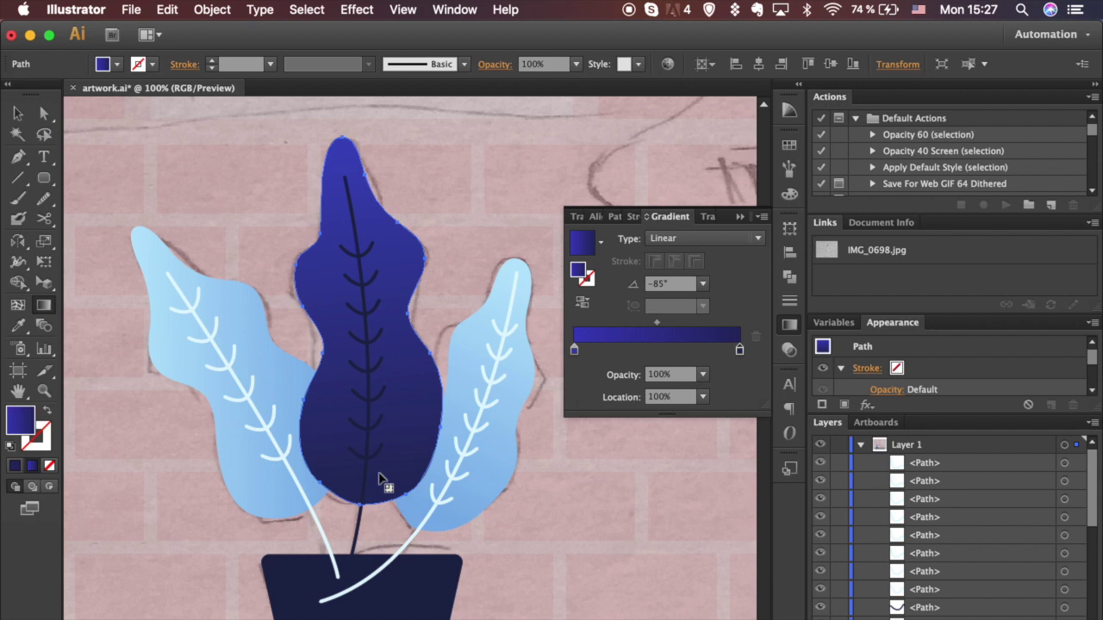
key("v")
left_click(539, 500)
Group each of the three leaves with its own veins.
left_click(449, 505)
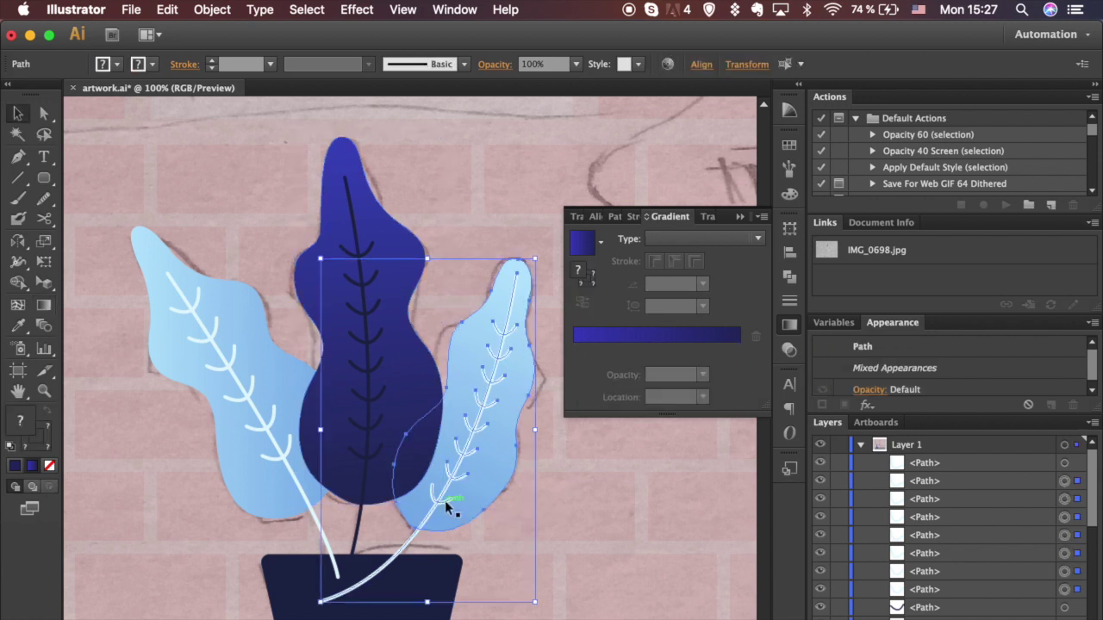
left_click(536, 527)
left_click(315, 525)
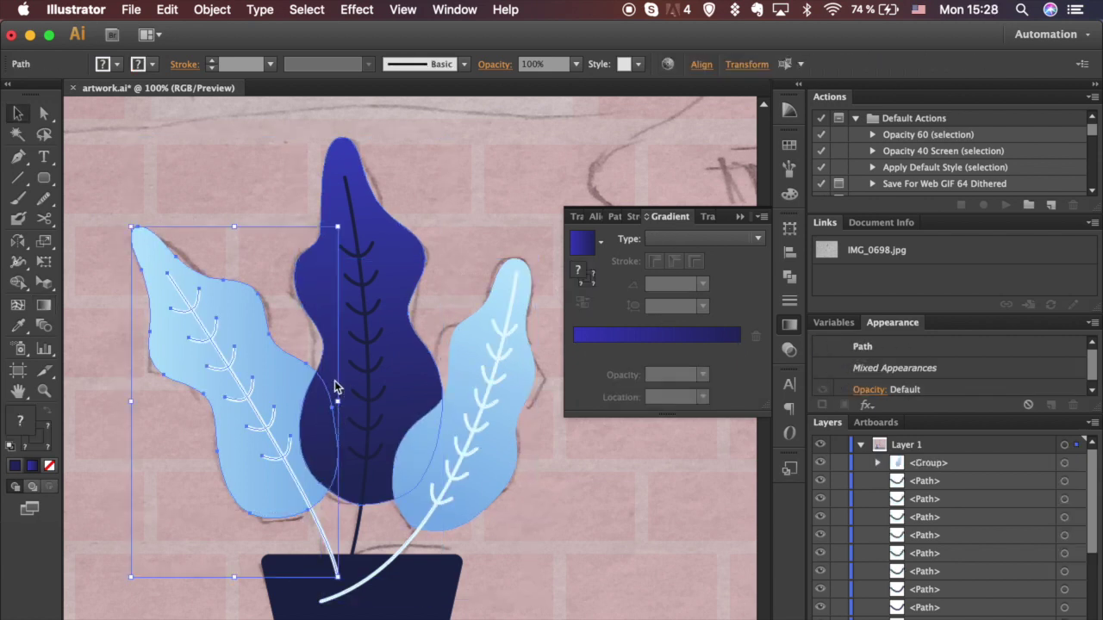
left_click_drag(265, 165, 465, 482)
left_click(279, 403, "shift")
left_click(512, 403, "shift")
key("super+g")
left_click(536, 527)
Bring the pot to the front so that it covers the lower ends of the stems.
left_click(388, 594)
key("super+minus")
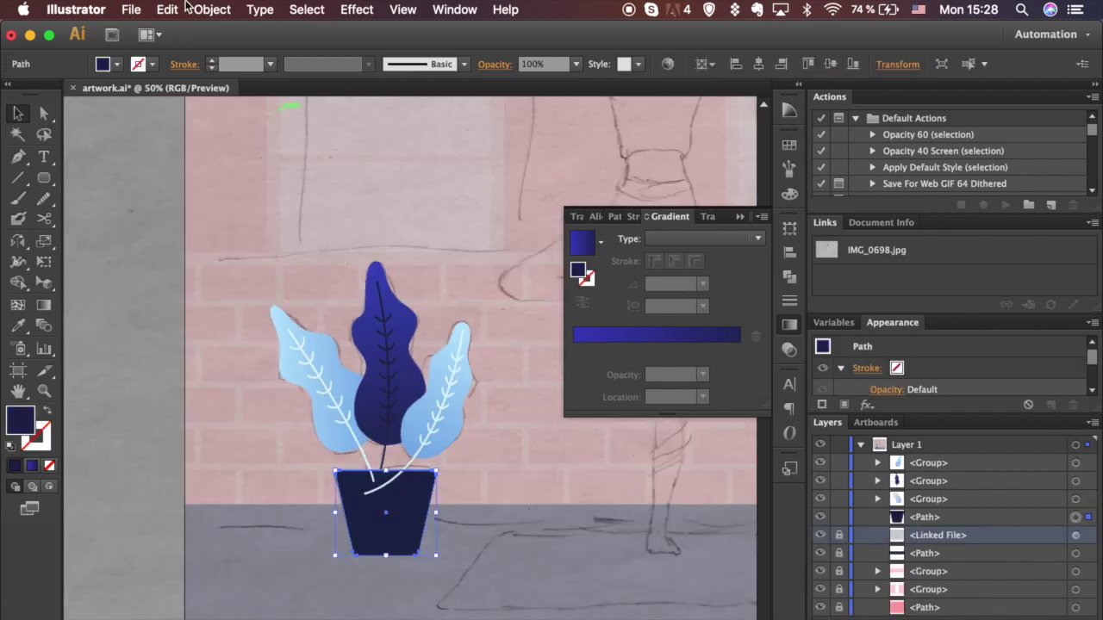
left_click(212, 10)
mouse_move(256, 49)
left_click(423, 46)
left_click(501, 441)
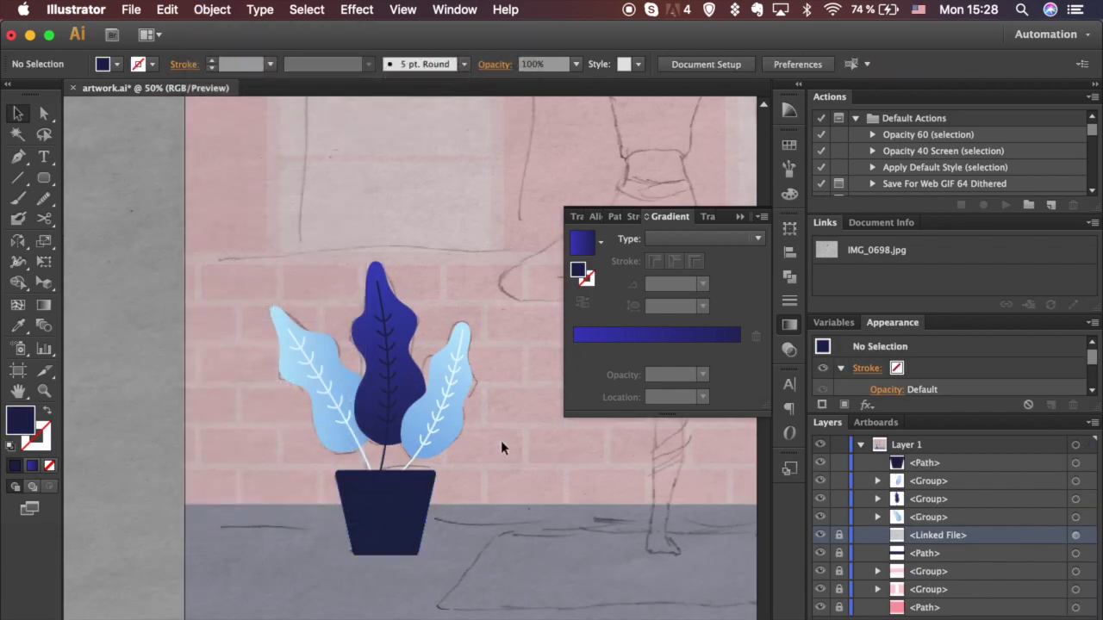
Fill the pot with a linear gradient from R=246 G=111 B=108 to the crimson swatch.
key("super+plus")
key("super+plus")
left_click(405, 420)
left_click(733, 239)
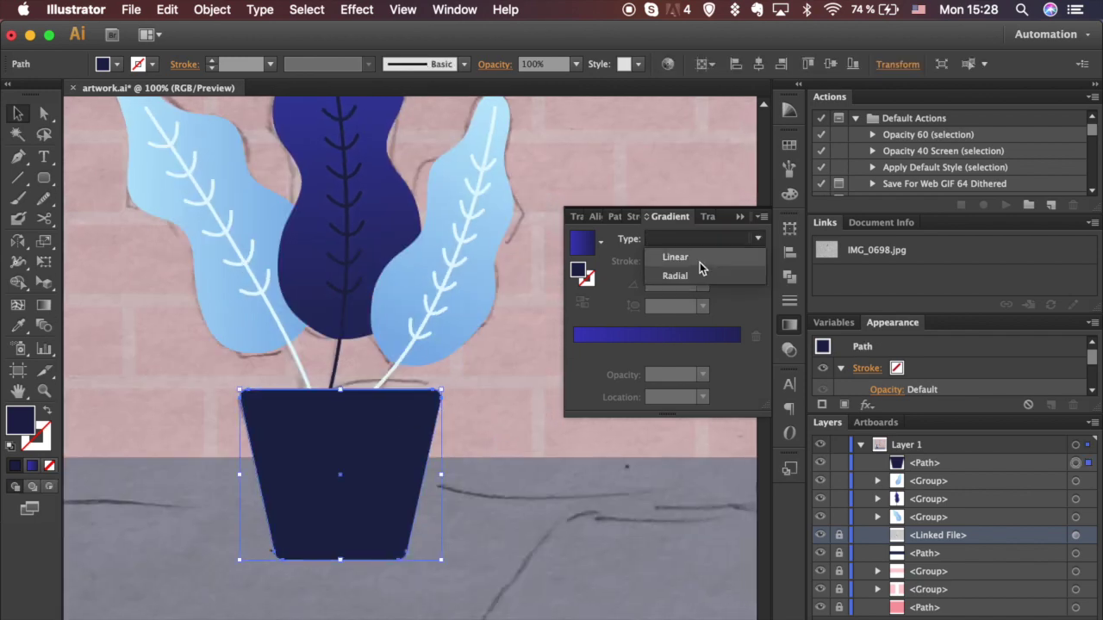
left_click(690, 252)
left_click(575, 350)
double_click(575, 350)
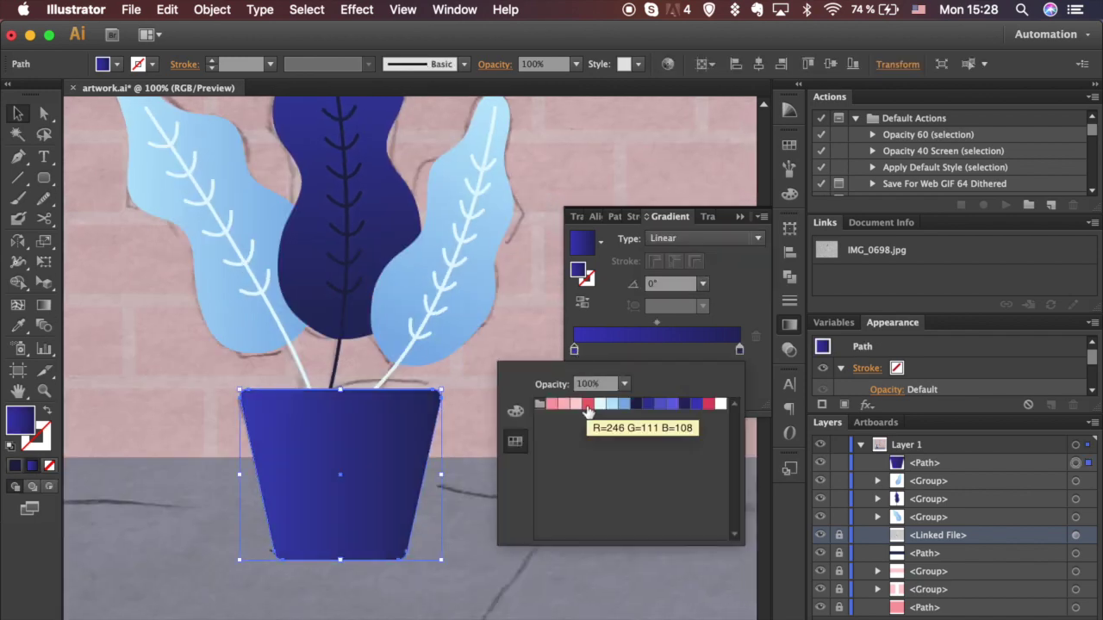
left_click(589, 405)
double_click(739, 350)
left_click(707, 404)
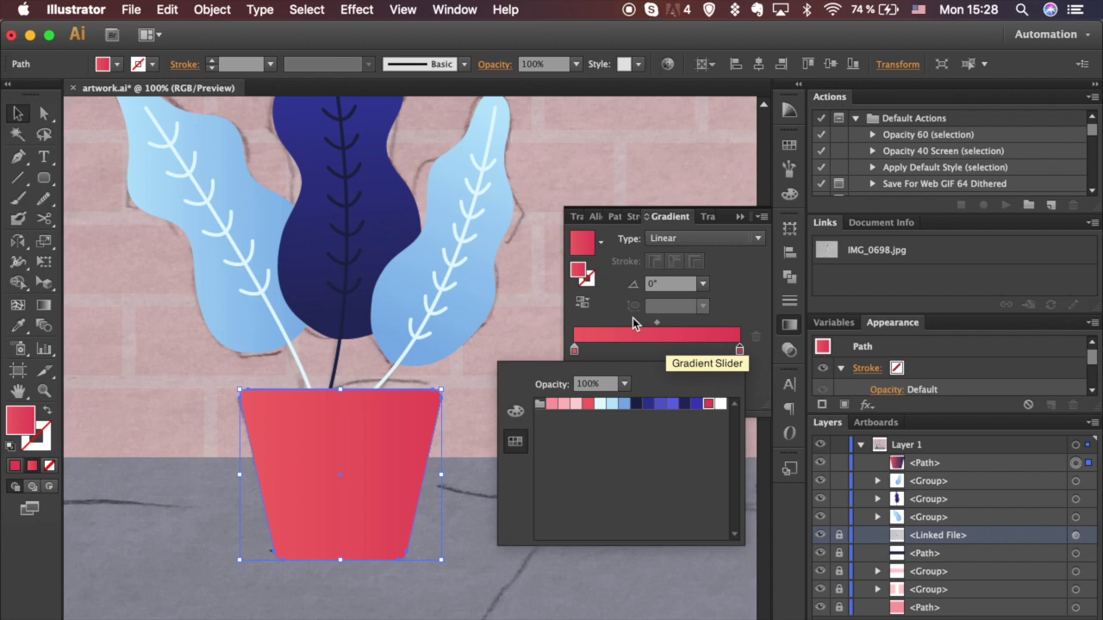
left_click(637, 324)
Redirect the pot's gradient at -90° so it runs from the rim down to the base.
left_click(49, 310)
left_click_drag(355, 381, 351, 565)
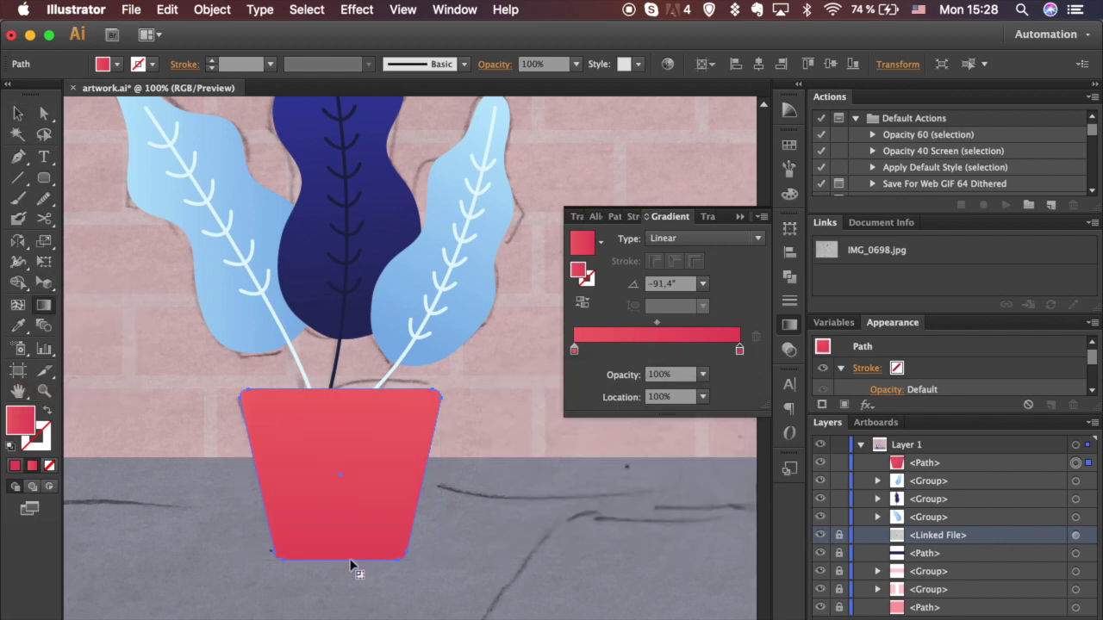
key("v")
left_click(490, 485)
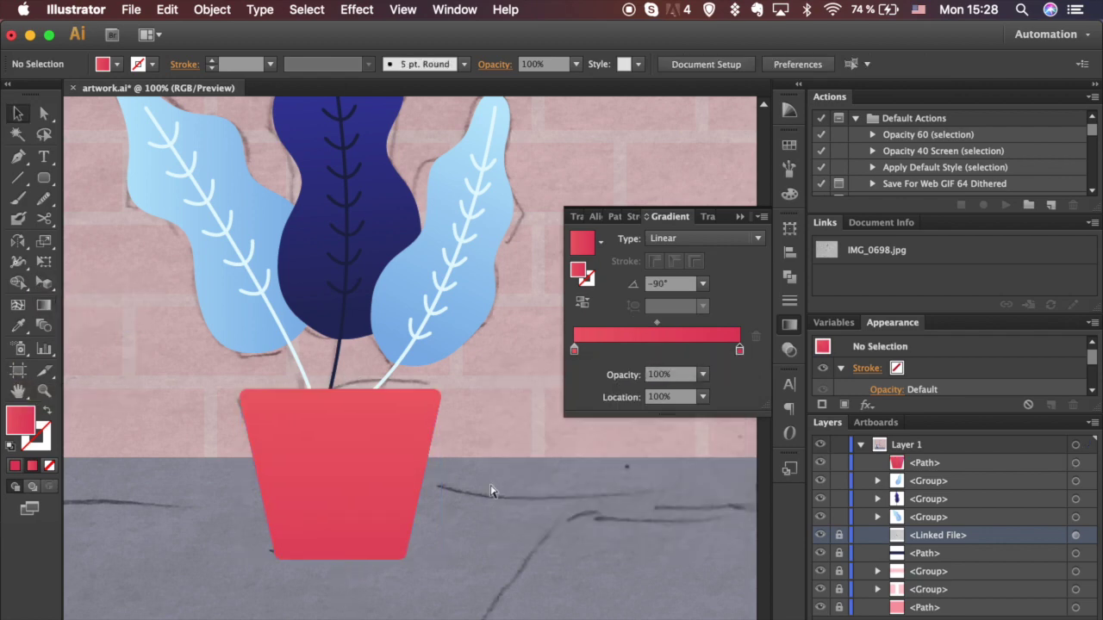
Group the pot and all three leaves into one plant object.
key("super+minus")
key("super+minus")
key("super+minus")
key("super+minus")
scroll(489, 483, "right", 2)
scroll(490, 484, "up", 2)
left_click(791, 325)
scroll(219, 436, "up", 3)
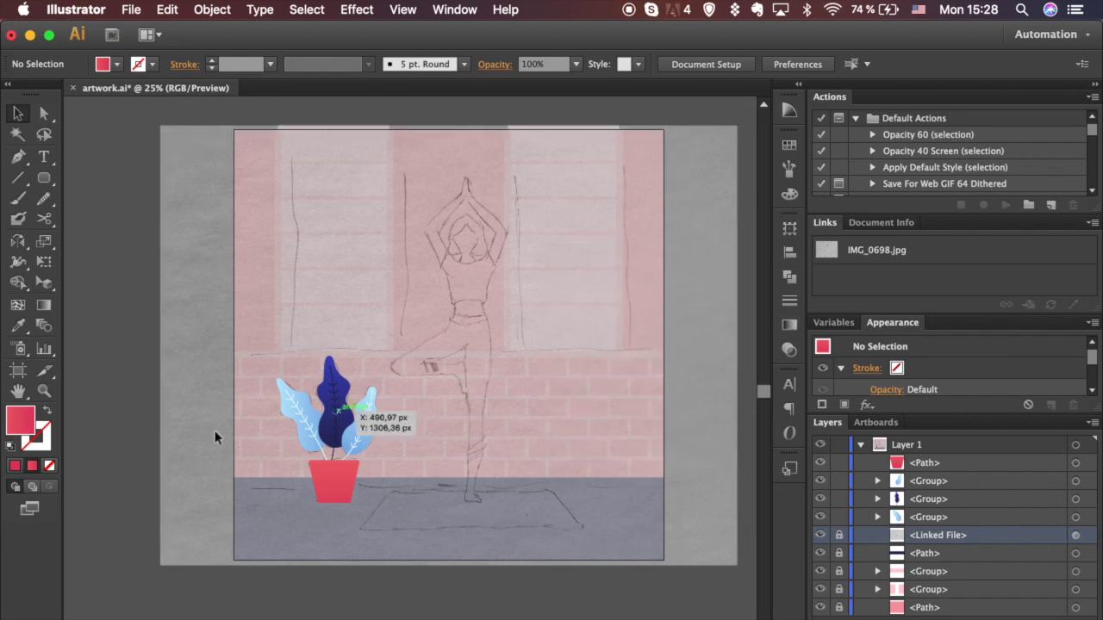
left_click_drag(393, 528, 397, 529)
key("super+g")
left_click(579, 505)
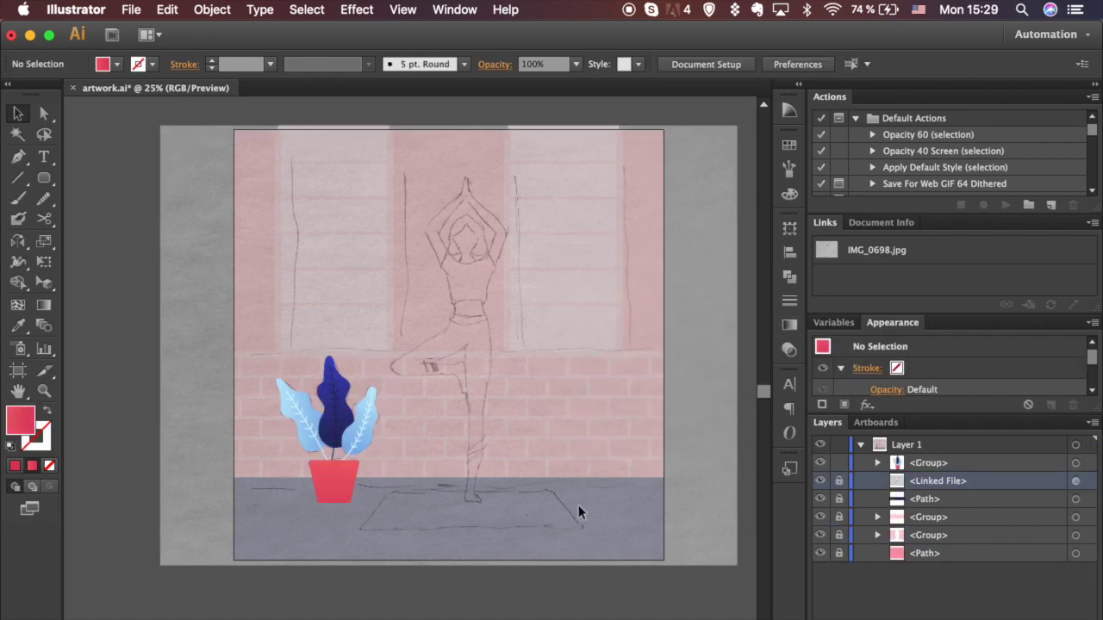
Hide the linked sketch image to check the plant against the coloured background.
key("super+plus")
key("super+plus")
key("super+plus")
scroll(578, 506, "down", 5)
scroll(578, 506, "left", 6)
left_click(819, 481)
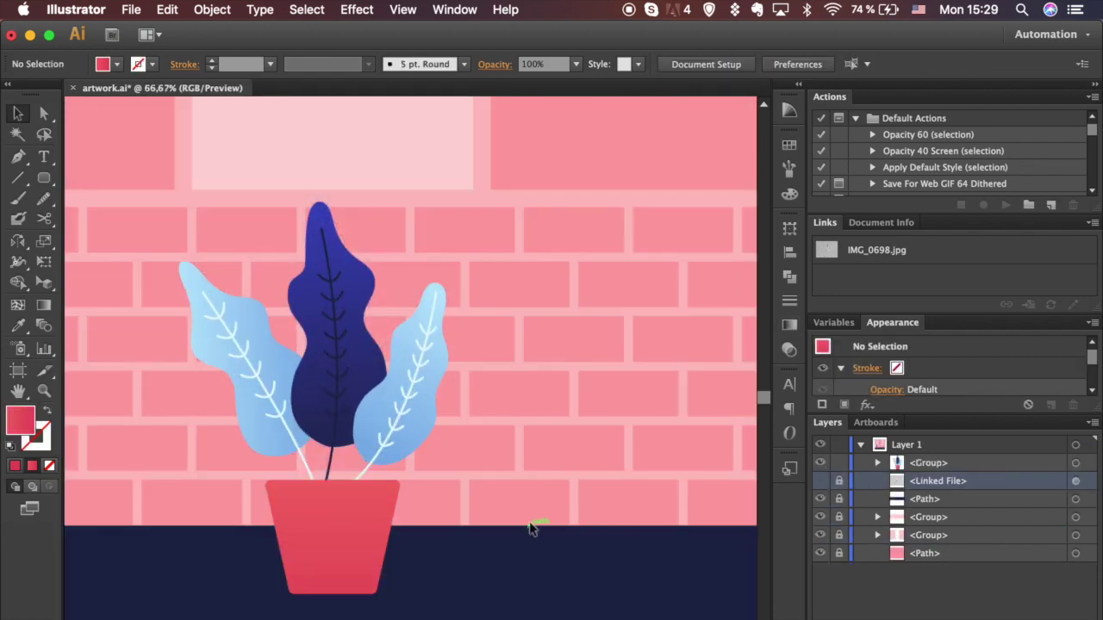
Duplicate the pot shape slightly below the original and fill the copy with dark navy.
scroll(529, 522, "down", 2)
scroll(530, 522, "left", 1)
left_click(388, 461)
left_click_drag(386, 451, 386, 461)
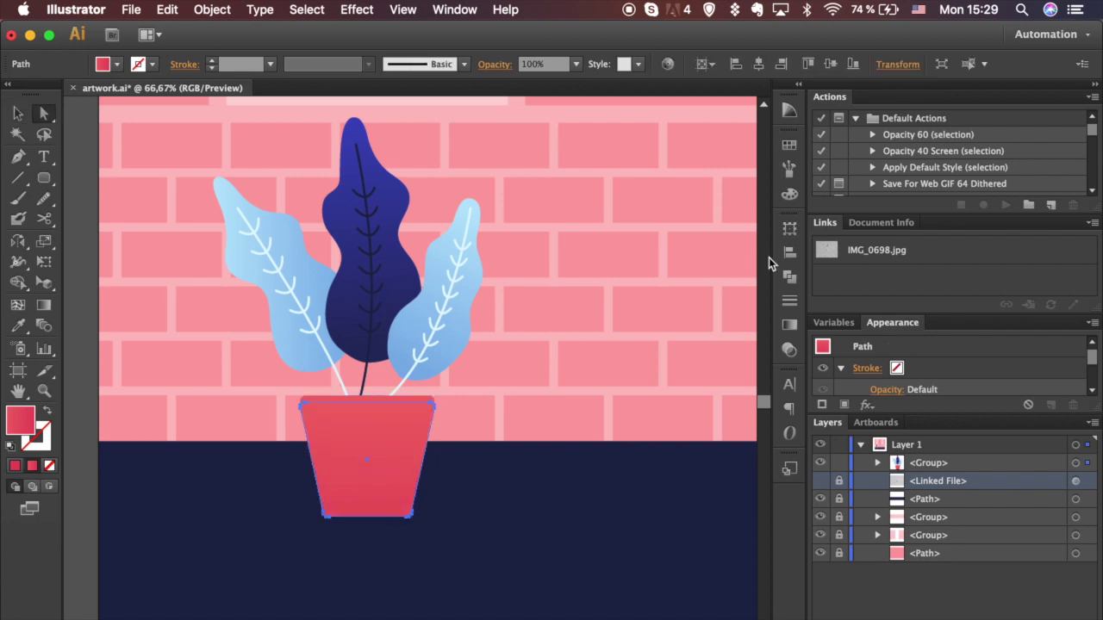
left_click(789, 145)
left_click(671, 171)
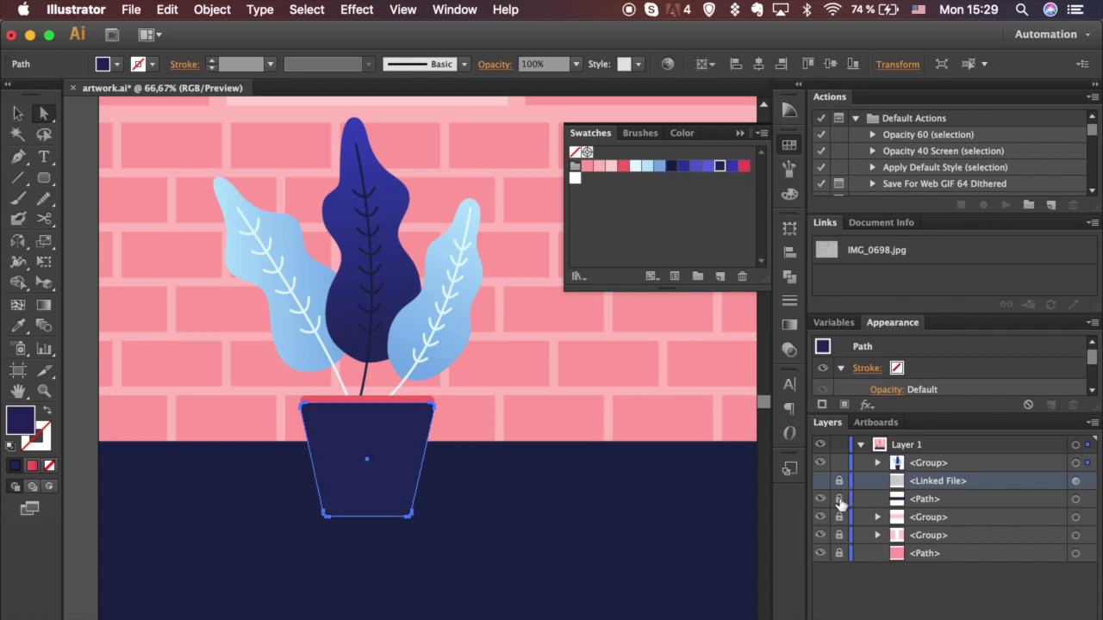
left_click(567, 340)
Unlock the floor shape and change its fill to the slightly lighter navy swatch.
key("super+minus")
key("super+minus")
left_click(839, 499)
left_click(665, 448)
left_click(720, 168)
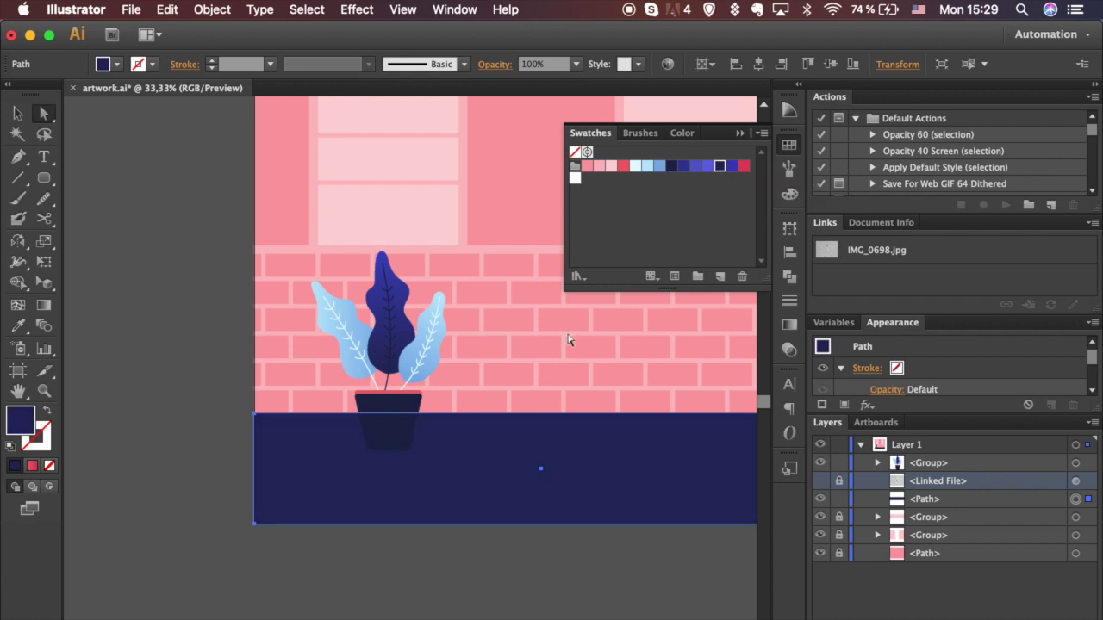
key("v")
left_click(447, 558)
Select the dark copy of the pot and make it slightly narrower than the red pot.
key("super+plus")
key("super+plus")
key("super+plus")
left_click(347, 523)
key("a")
left_click(447, 579)
left_click(405, 577)
key("v")
left_click_drag(443, 498, 441, 496)
key("a")
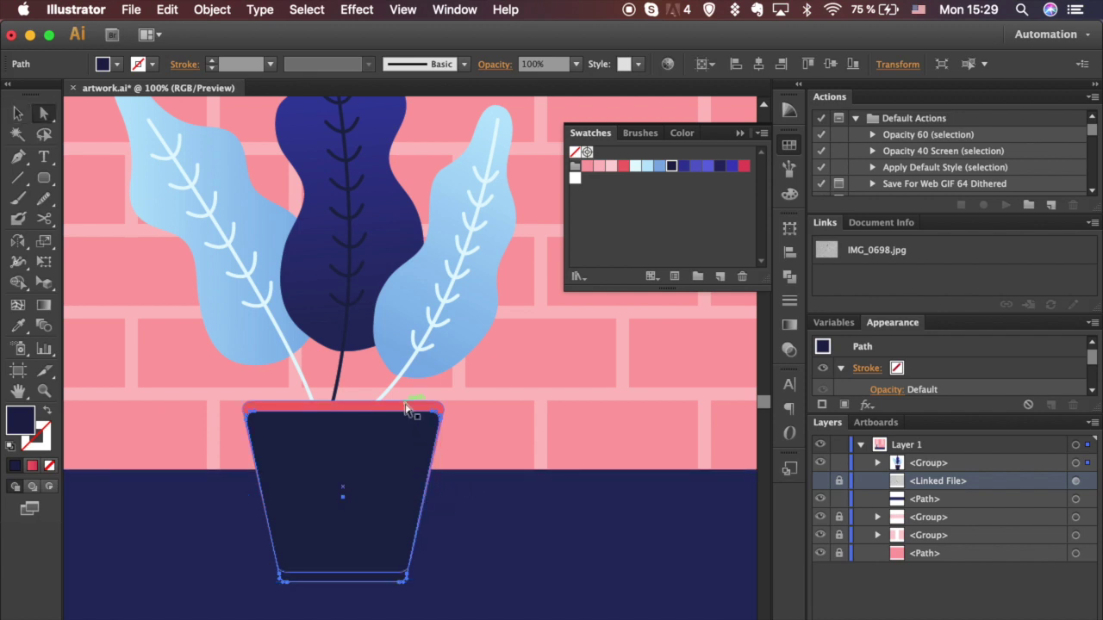
Narrow the dark pot copy a little more so its upper sides sit inside the red pot.
left_click(405, 409)
key("super+equal")
key("super+equal")
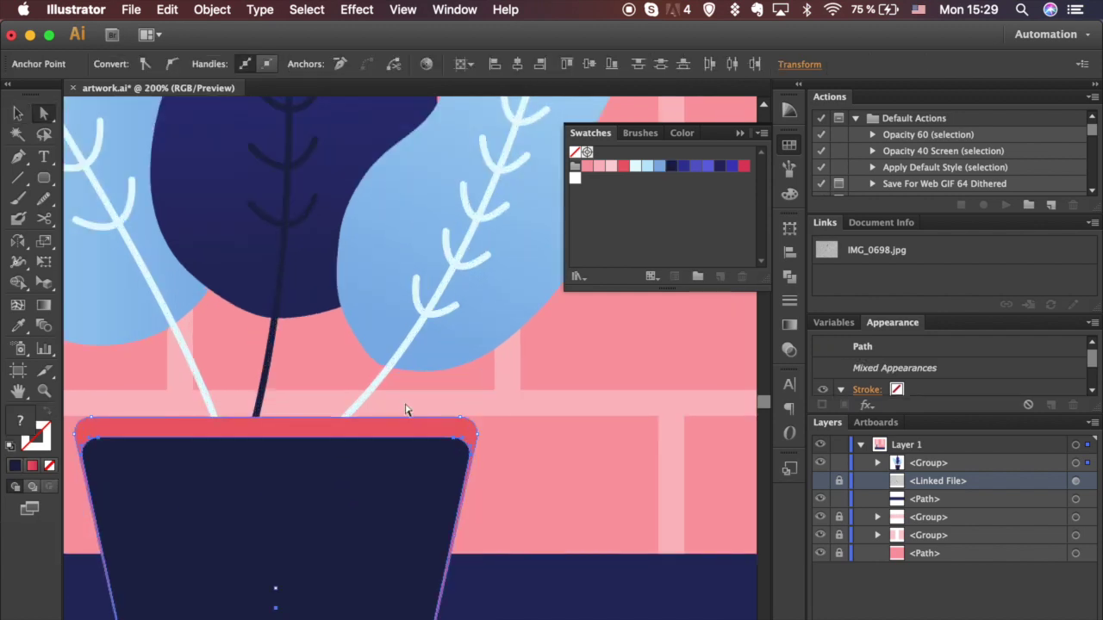
scroll(579, 507, "down", 5)
key("v")
left_click_drag(518, 408, 514, 409)
key("a")
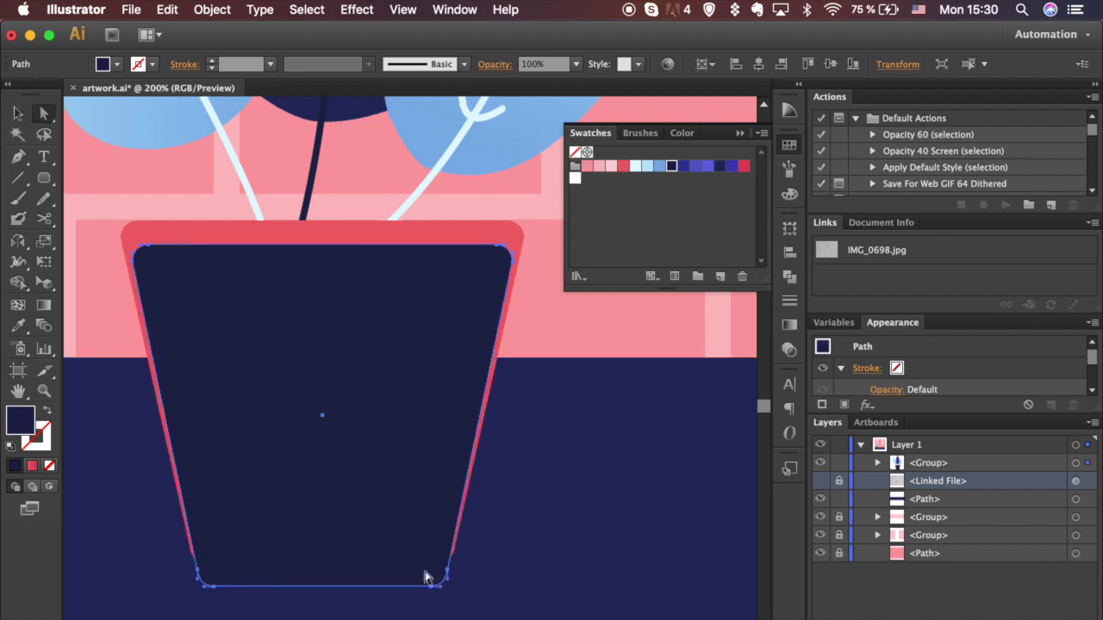
Split the two overlapping pot shapes with Shape Builder and delete the dark overlap, keeping only the strip below the pot.
left_click(409, 246, "shift")
key("shift+m")
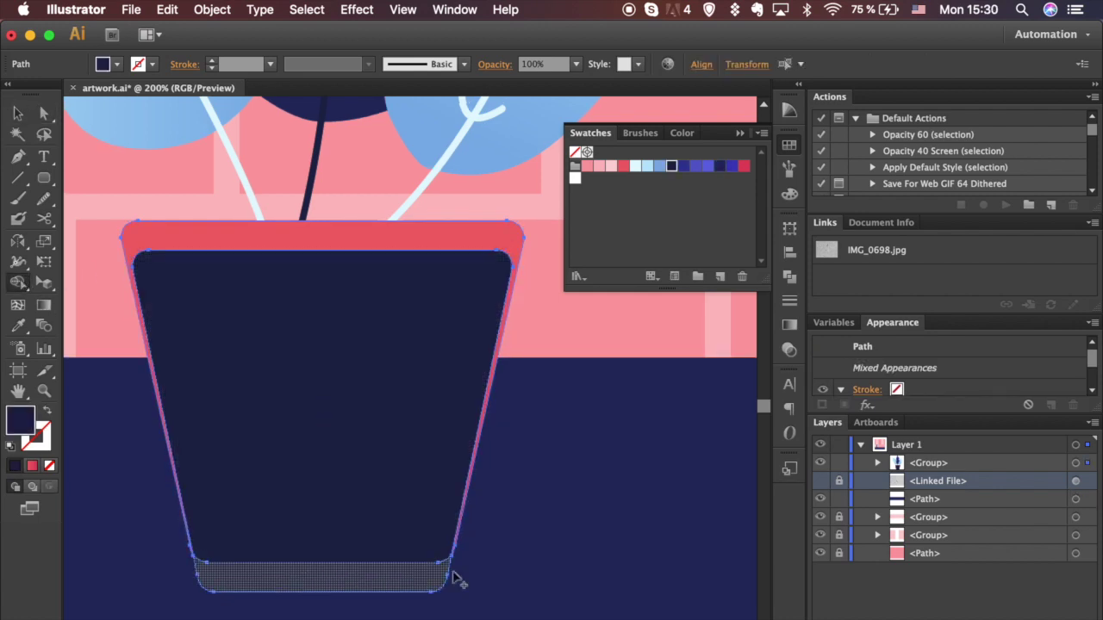
key("a")
left_click(456, 577)
left_click(370, 440)
key("Delete")
key("super+minus")
key("super+minus")
key("super+minus")
key("super+minus")
key("super+minus")
left_click(443, 480)
left_click(452, 582)
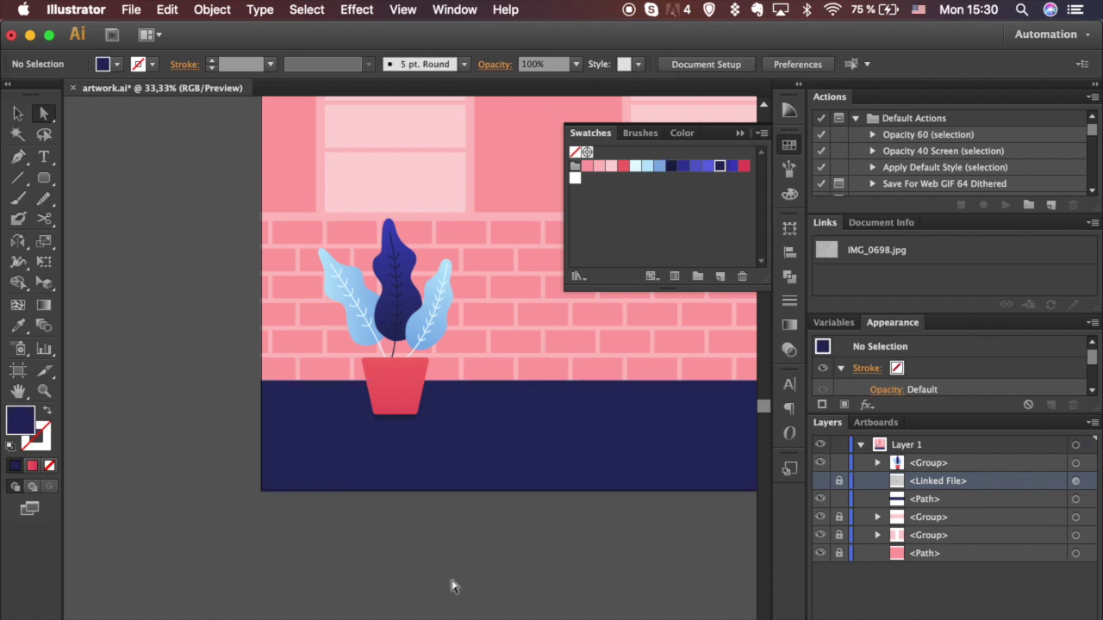
Draw a mid-blue rounded rectangle over the sketched yoga mat, spanning its full width and height.
scroll(452, 582, "up", 3)
scroll(453, 582, "right", 3)
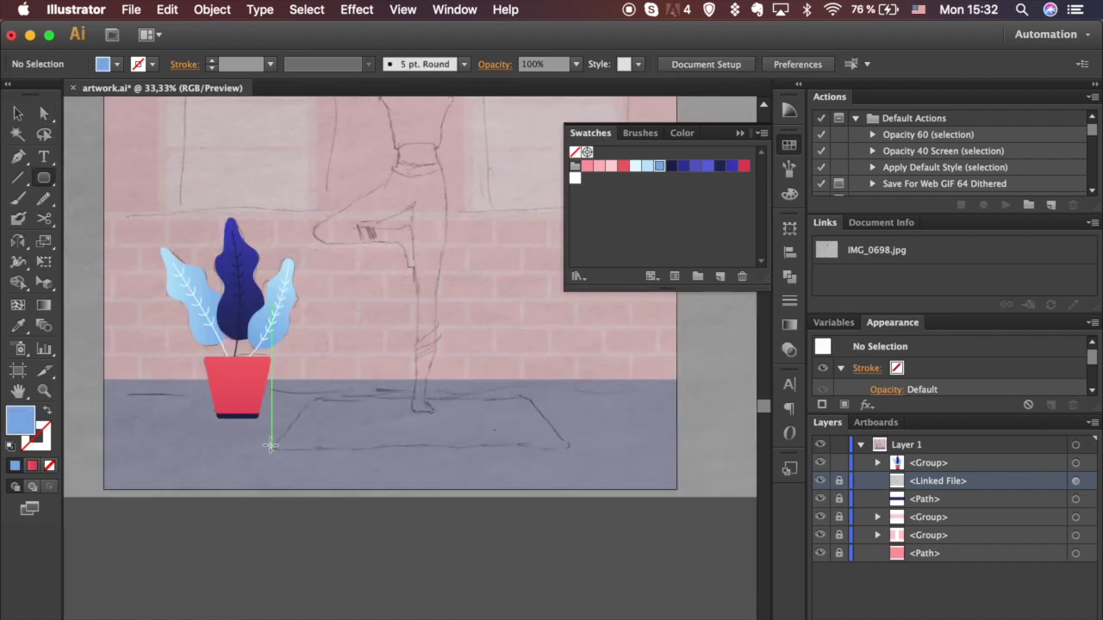
left_click_drag(271, 445, 570, 399)
Shift the mat's upper-left corner points inward to slant its left side along the sketch.
scroll(539, 495, "left", 3)
key("super+plus")
key("super+plus")
key("super+plus")
key("super+plus")
key("super+plus")
key("a")
left_click(255, 363)
left_click_drag(233, 380, 489, 387)
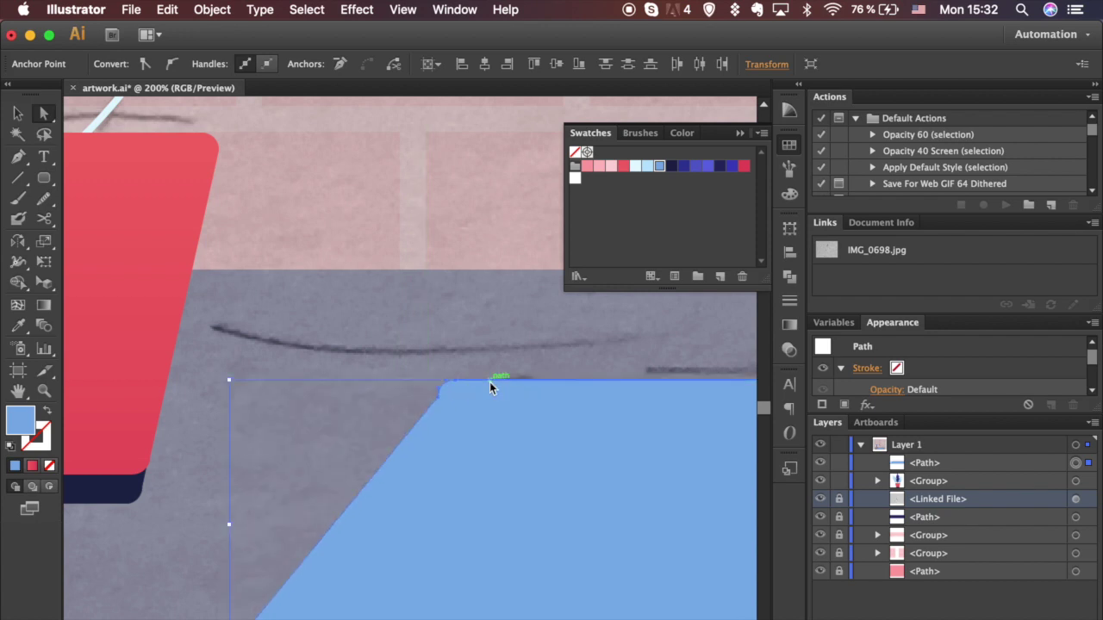
Adjust the anchor point at the mat's upper-left corner to smooth its rounding.
left_click(469, 352)
left_click_drag(456, 381, 481, 381)
left_click(507, 349)
left_click(447, 362)
Shift the mat's upper-right corner points inward to slant its right side along the sketch.
key("super+minus")
key("super+minus")
key("super+minus")
key("super+minus")
scroll(447, 362, "right", 5)
key("super+equal")
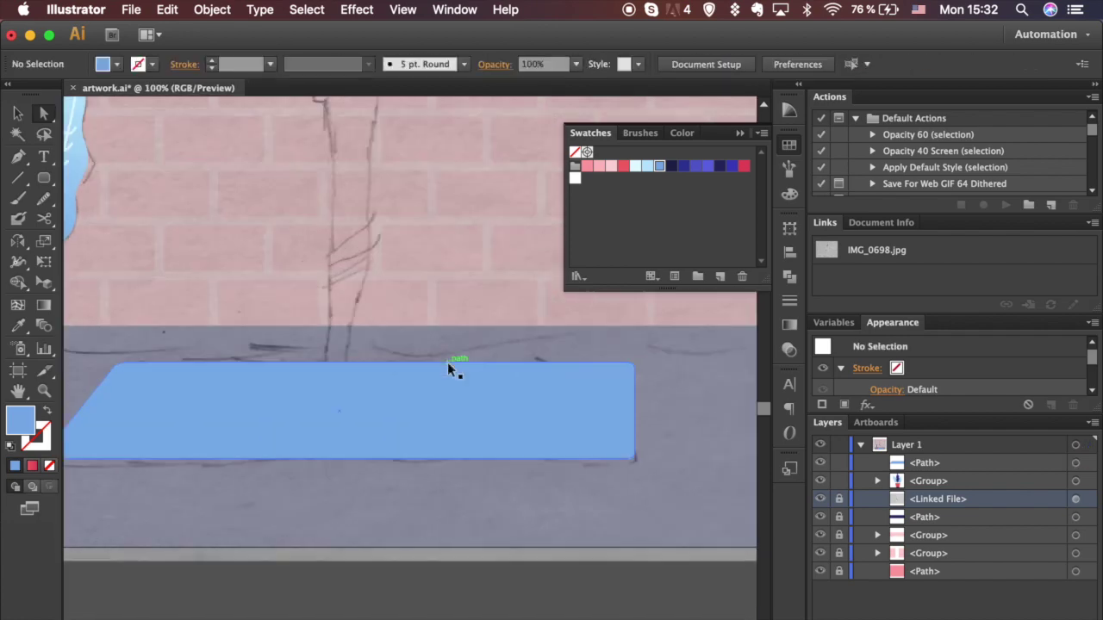
key("super+equal")
key("super+equal")
scroll(447, 362, "right", 5)
left_click_drag(555, 412, 630, 476)
left_click_drag(583, 422, 416, 422)
Refine the anchor points of the mat's upper-right corner to smooth its rounding.
left_click(418, 417)
left_click(409, 426)
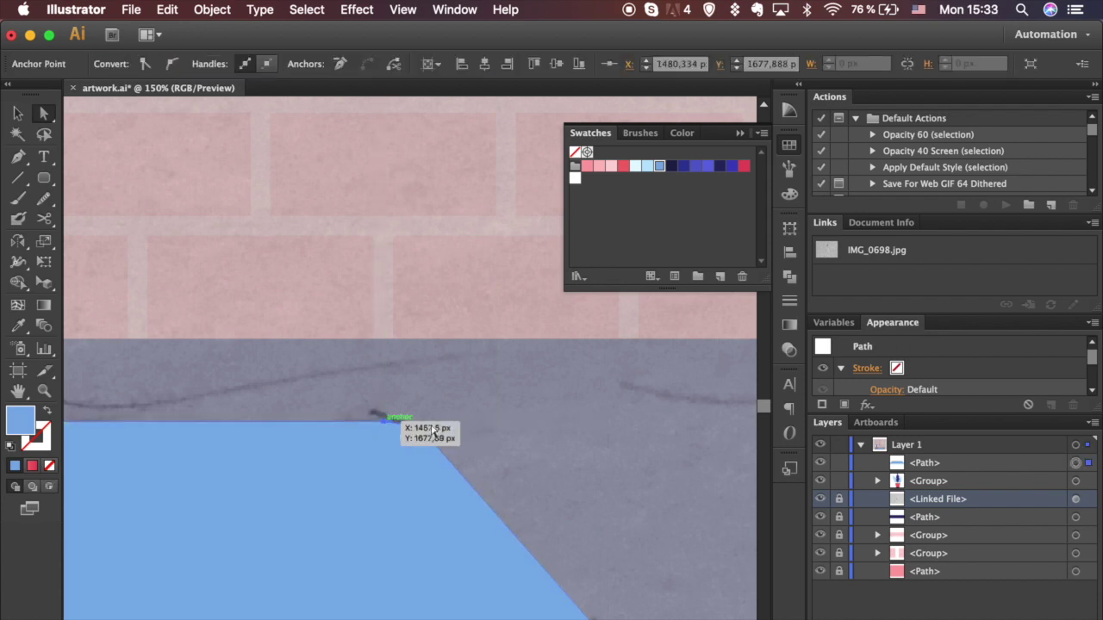
left_click(440, 431)
Select the blue mat and change its fill to a linear gradient.
key("super+minus")
key("super+minus")
key("super+minus")
key("super+minus")
scroll(446, 435, "left", 3)
scroll(445, 435, "up", 1)
left_click(464, 448)
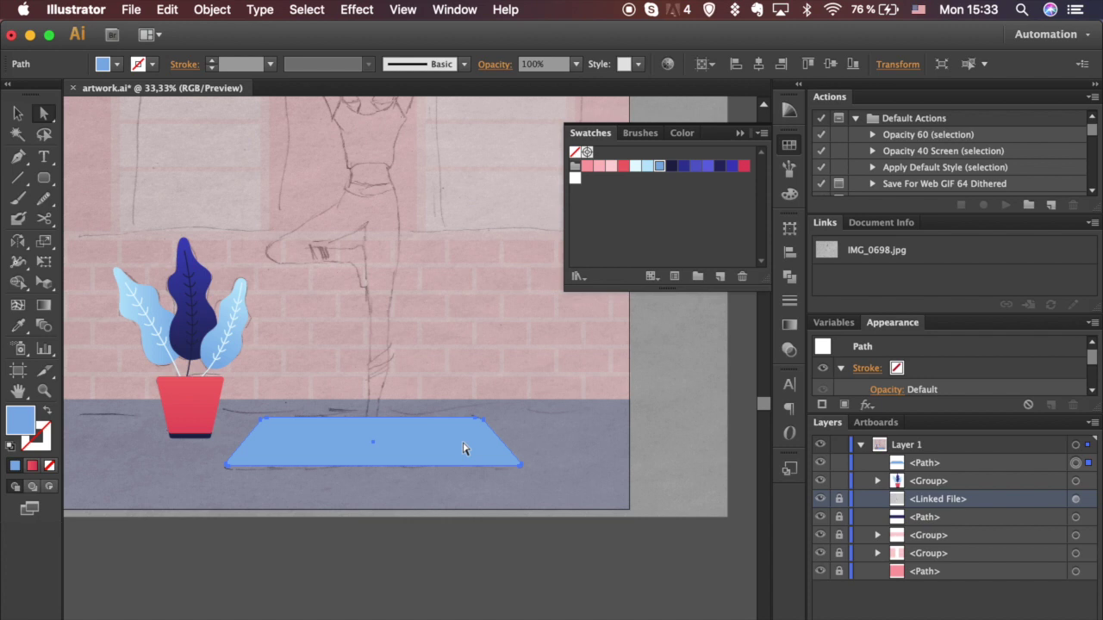
left_click(793, 324)
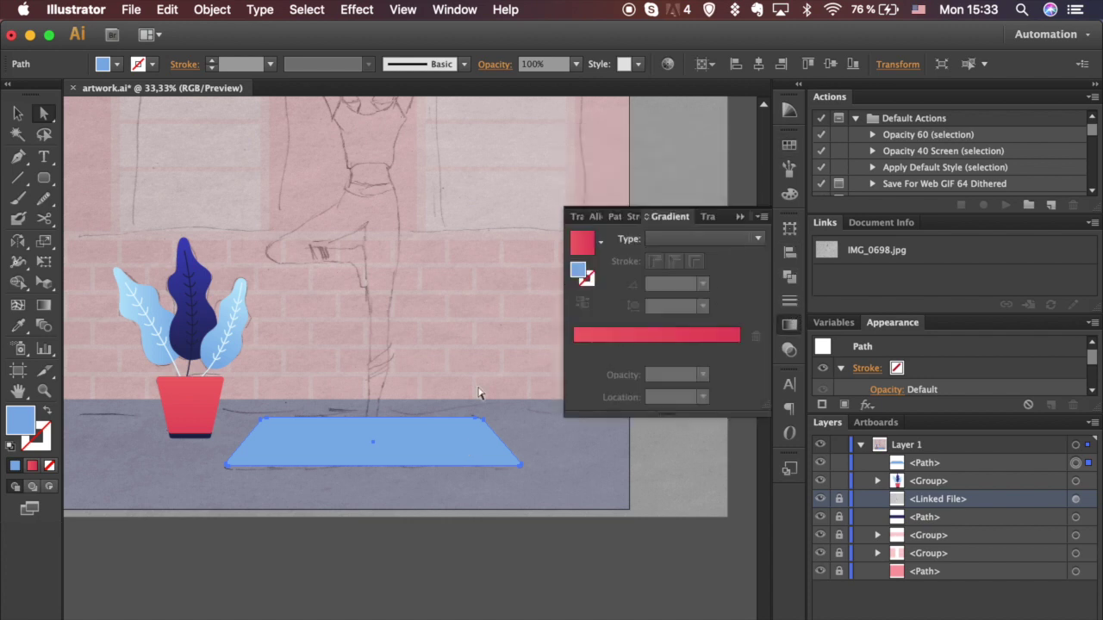
key("v")
left_click(748, 241)
left_click(672, 254)
Add a colour stop about a quarter along the mat's linear gradient and set the first stop to the palest blue swatch.
left_click(577, 351)
double_click(577, 350)
left_click(601, 405)
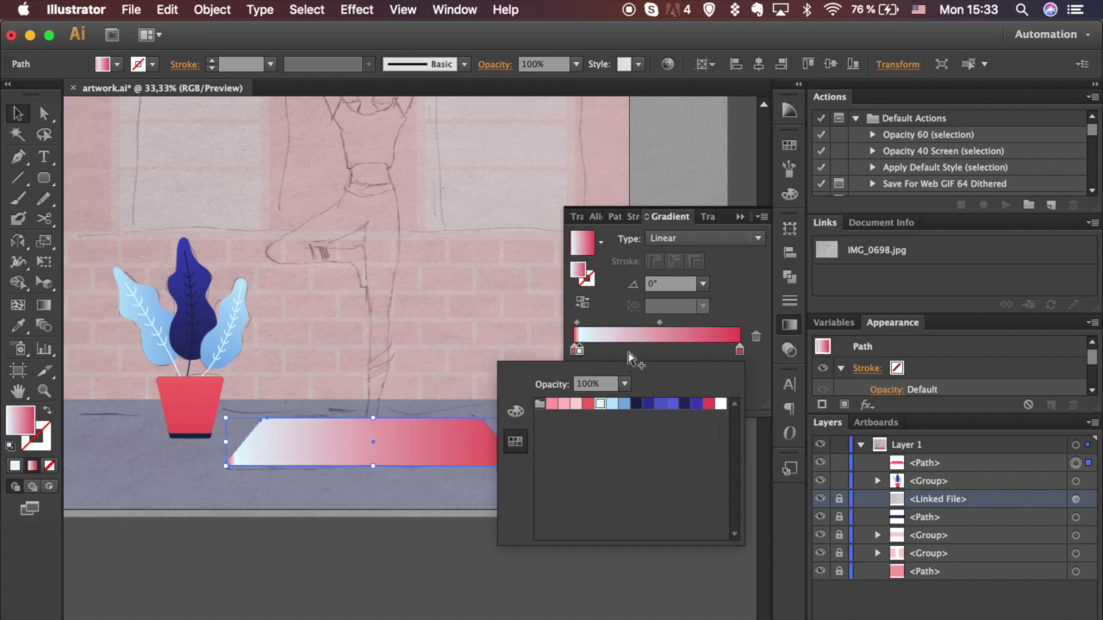
key("super+z")
left_click_drag(580, 352, 619, 351)
double_click(575, 350)
left_click(601, 405)
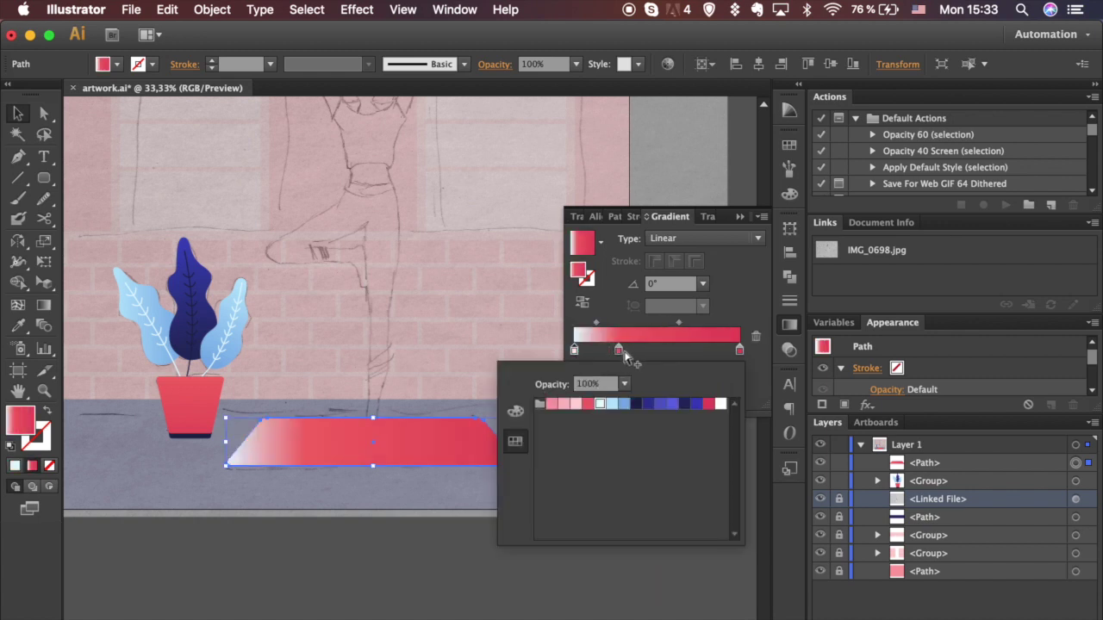
Set the gradient's second stop to light blue and add a medium blue stop at about 49.5%.
left_click(612, 404)
left_click(658, 350)
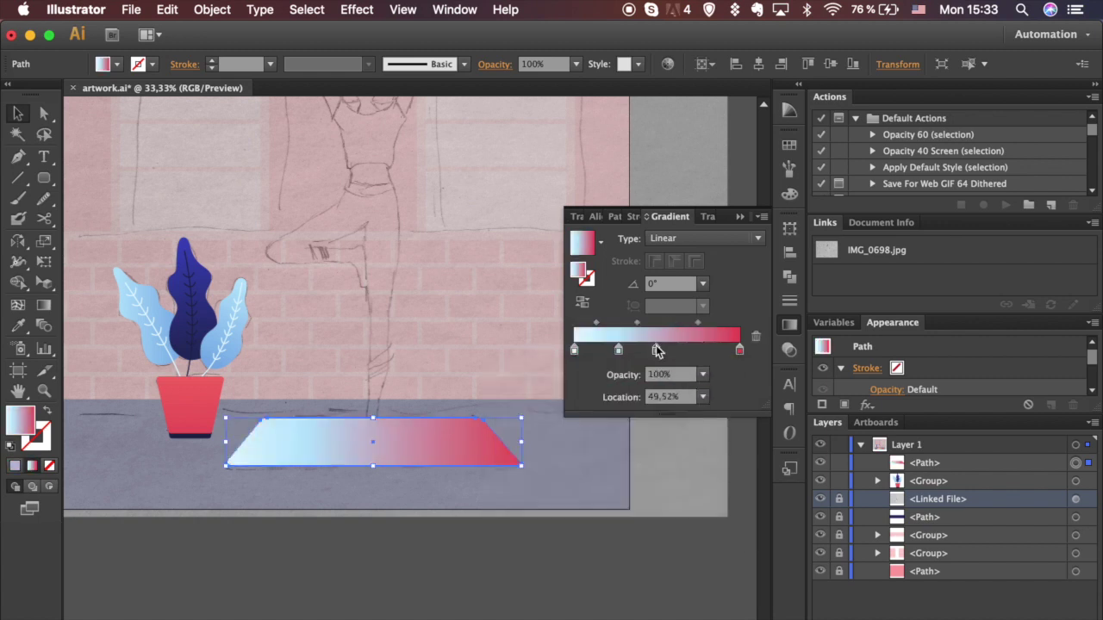
double_click(656, 350)
left_click(623, 404)
Add a light blue gradient stop at about 76% and set the end stop to the palest blue swatch.
left_click(702, 350)
left_click(700, 350)
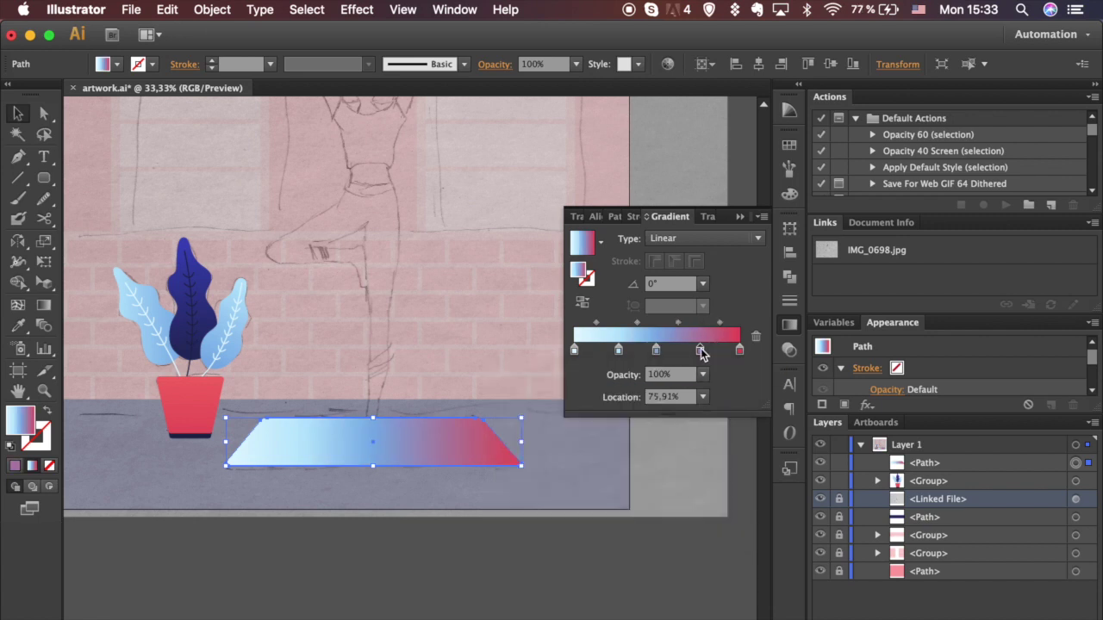
double_click(701, 351)
left_click(613, 404)
double_click(739, 350)
left_click(599, 405)
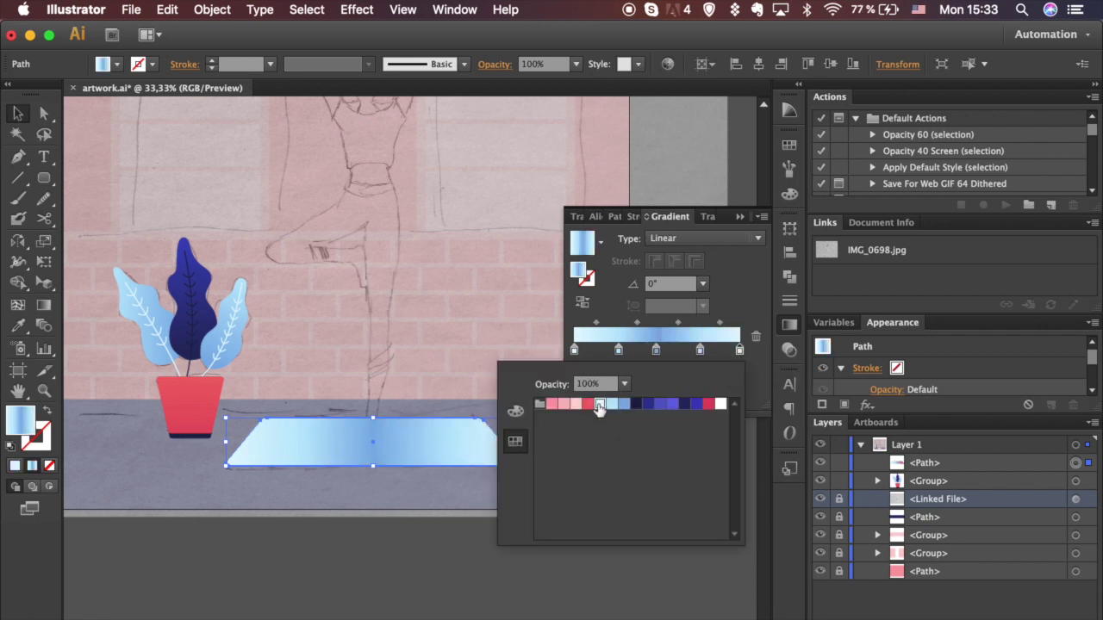
Duplicate the gradient mat with a slight downward offset.
left_click(522, 569)
key("super+equal")
key("super+equal")
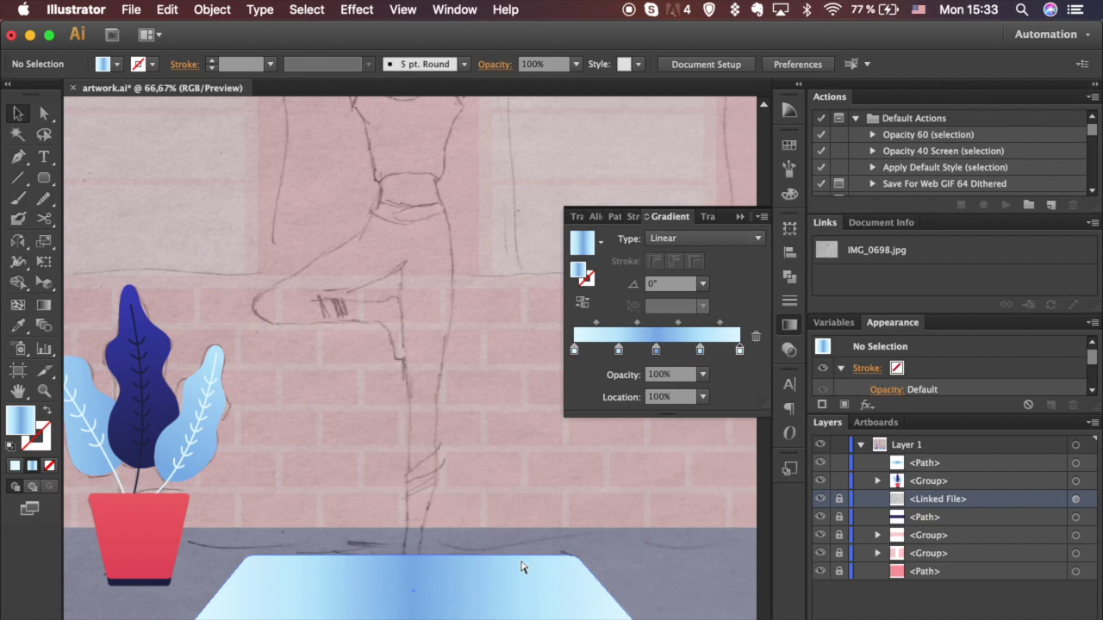
left_click_drag(517, 531, 516, 543)
scroll(377, 535, "left", 5)
Fill the mat's copy with the dark navy sampled from the pot's base and send it behind the mat.
key("i")
left_click(160, 485)
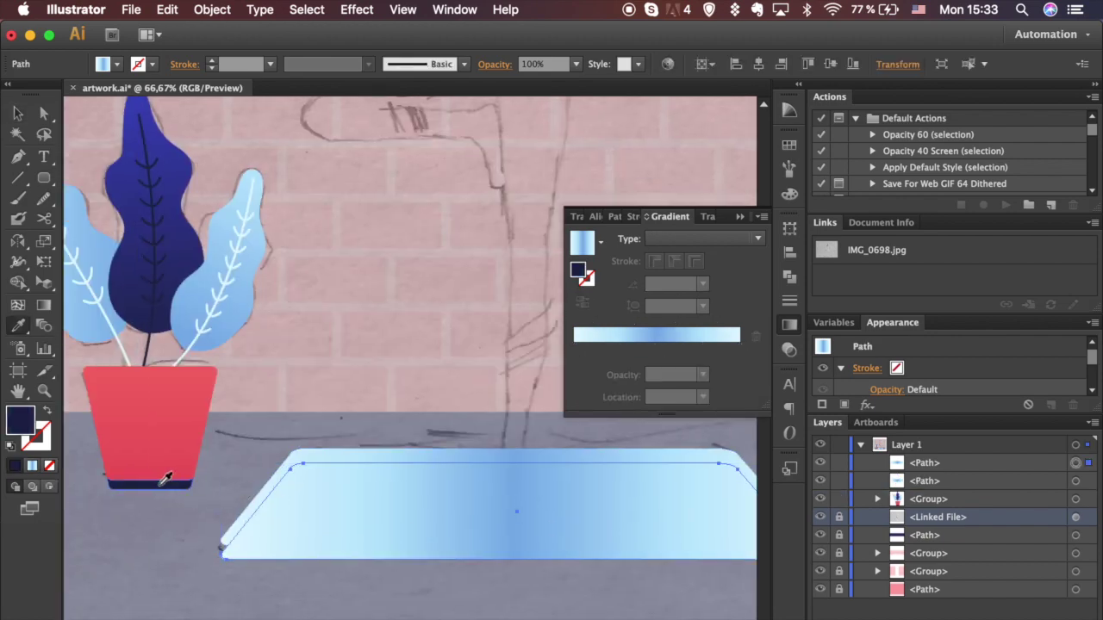
key("super+shift+bracketleft")
key("v")
left_click(175, 575)
key("super+minus")
key("super+minus")
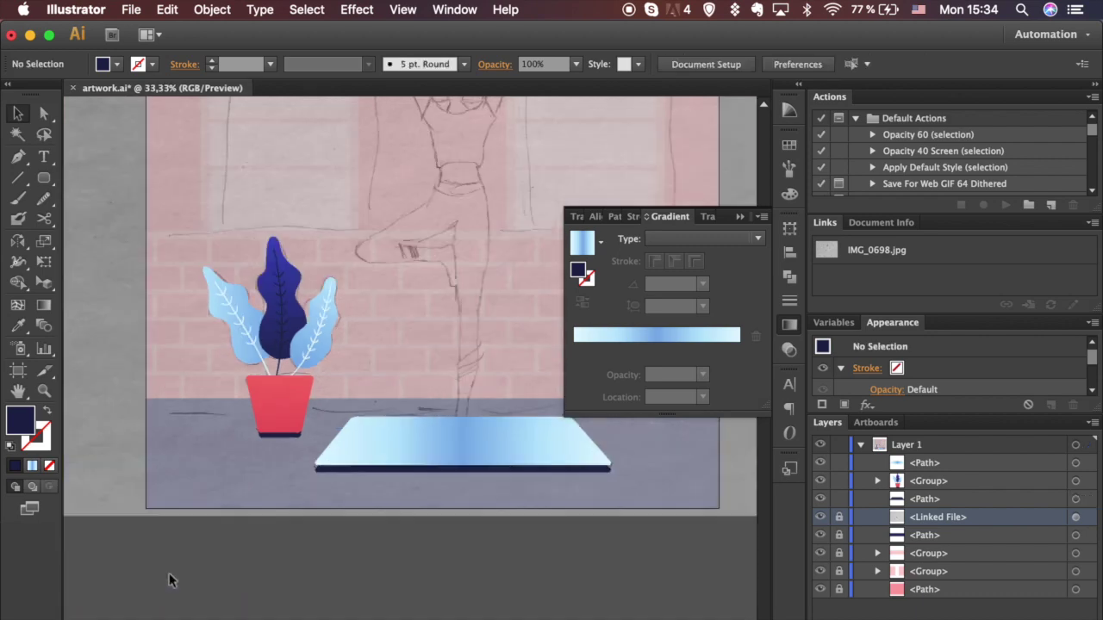
Hide the sketch image and group the mat with its dark underside.
scroll(675, 481, "up", 3)
scroll(675, 481, "right", 1)
left_click(821, 517)
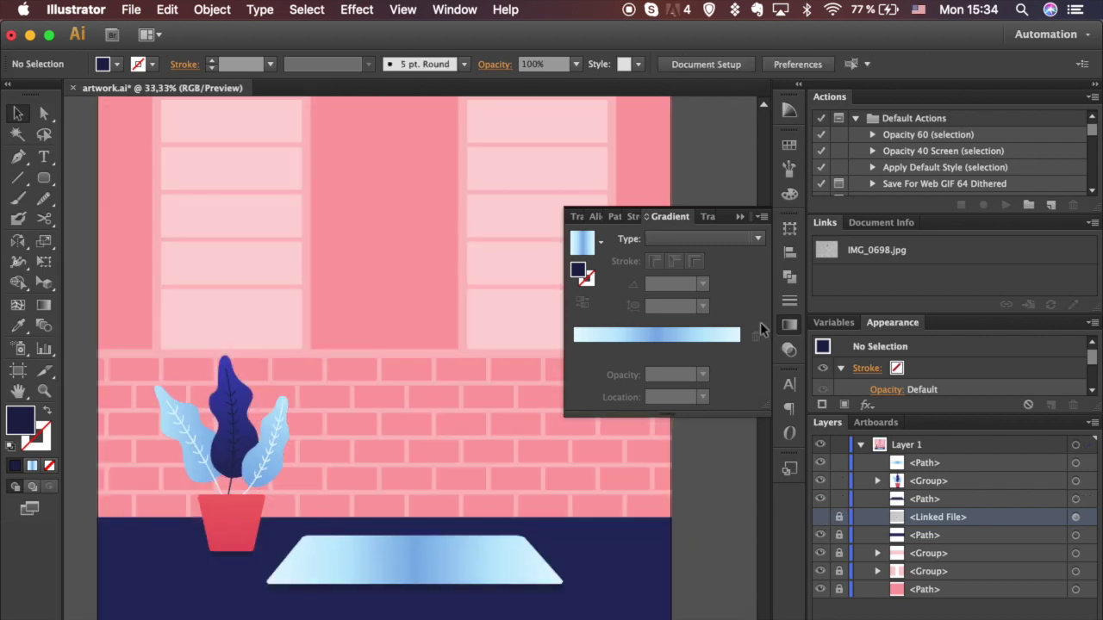
left_click(790, 325)
scroll(724, 430, "left", 1)
scroll(724, 430, "up", 1)
left_click(351, 575)
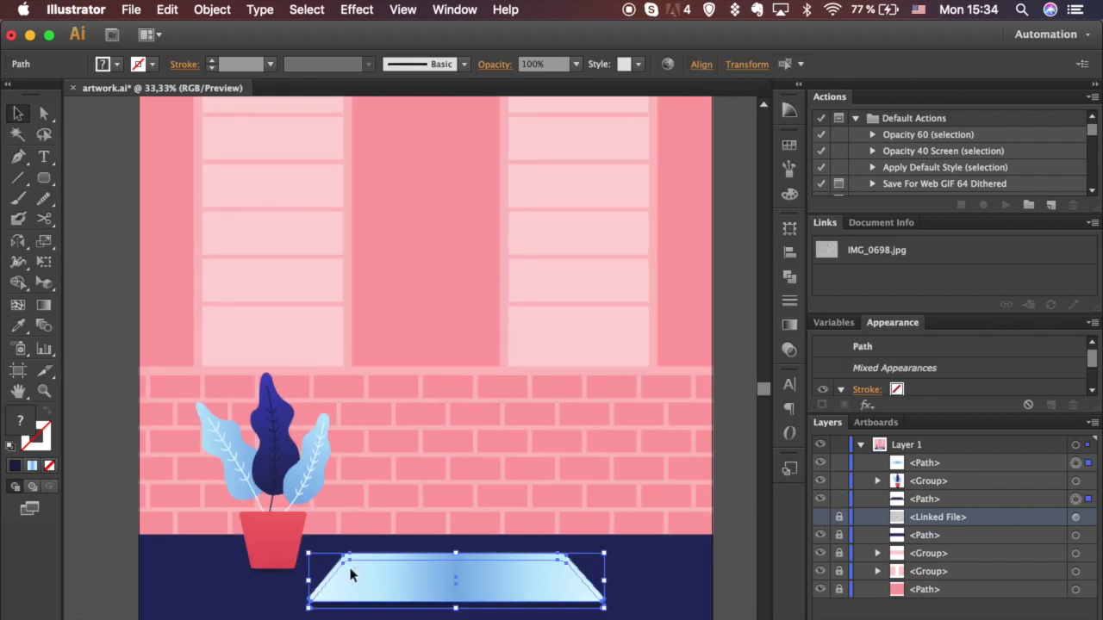
key("super+g")
left_click(692, 598)
Show the sketch image again and move it above all artwork in the layer.
left_click(822, 500)
left_click_drag(915, 500, 911, 454)
scroll(615, 465, "down", 1)
scroll(614, 462, "down", 2)
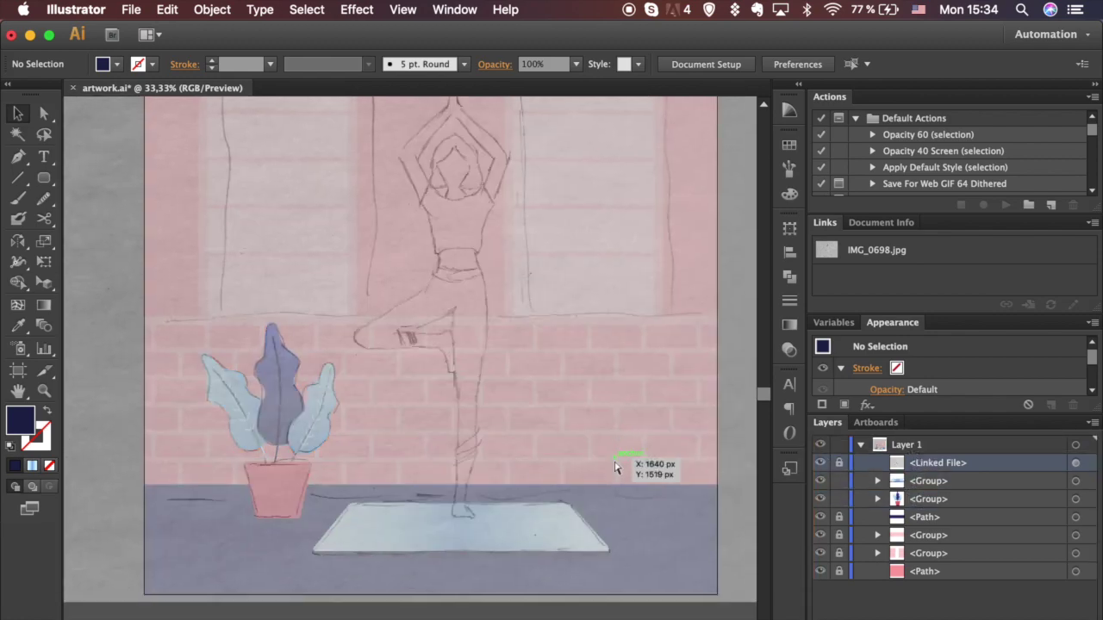
Prepare the Pen tool with no fill and a dark navy 1 pt stroke for tracing the figure.
key("p")
key("super+plus")
key("super+plus")
scroll(491, 405, "up", 5)
scroll(489, 408, "up", 5)
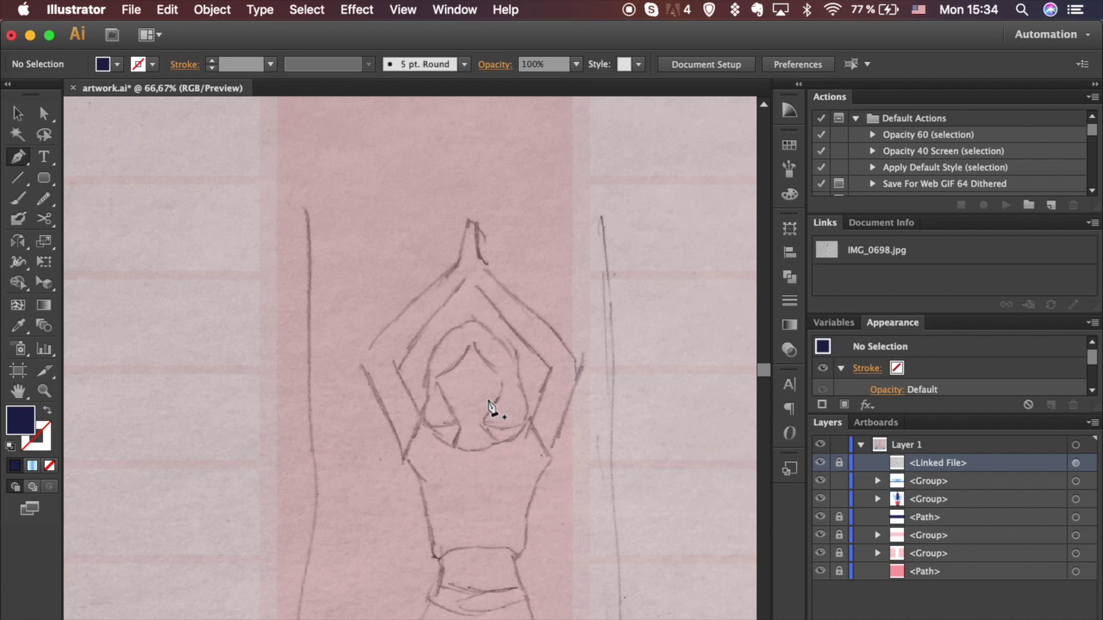
key("super+equal")
scroll(489, 408, "up", 1)
key("super+equal")
key("shift+x")
scroll(489, 408, "down", 1)
scroll(489, 408, "right", 1)
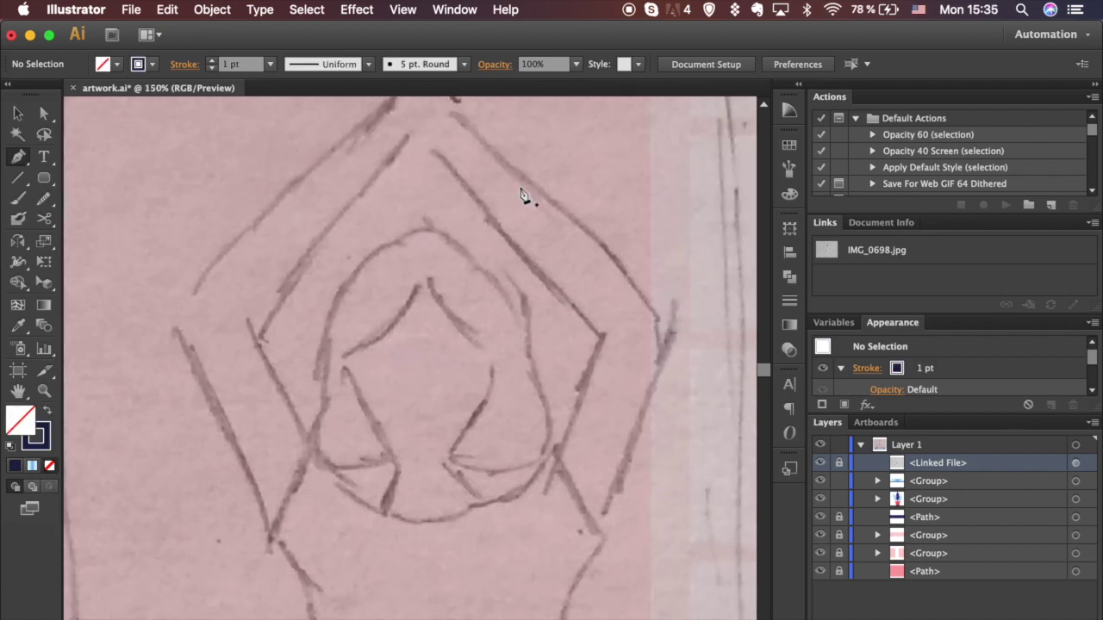
Trace the figure's outline from the raised fingertips down the outer edge of the right-hand arm to the armpit.
scroll(520, 193, "up", 3)
scroll(500, 198, "down", 1)
scroll(500, 198, "right", 1)
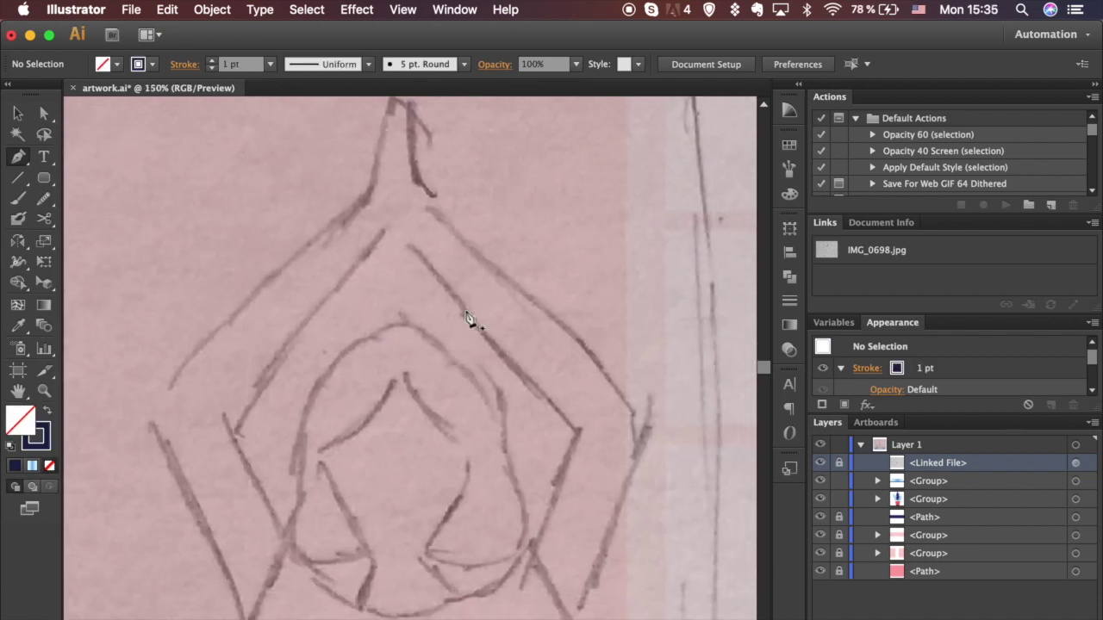
scroll(397, 242, "up", 1)
scroll(396, 241, "left", 1)
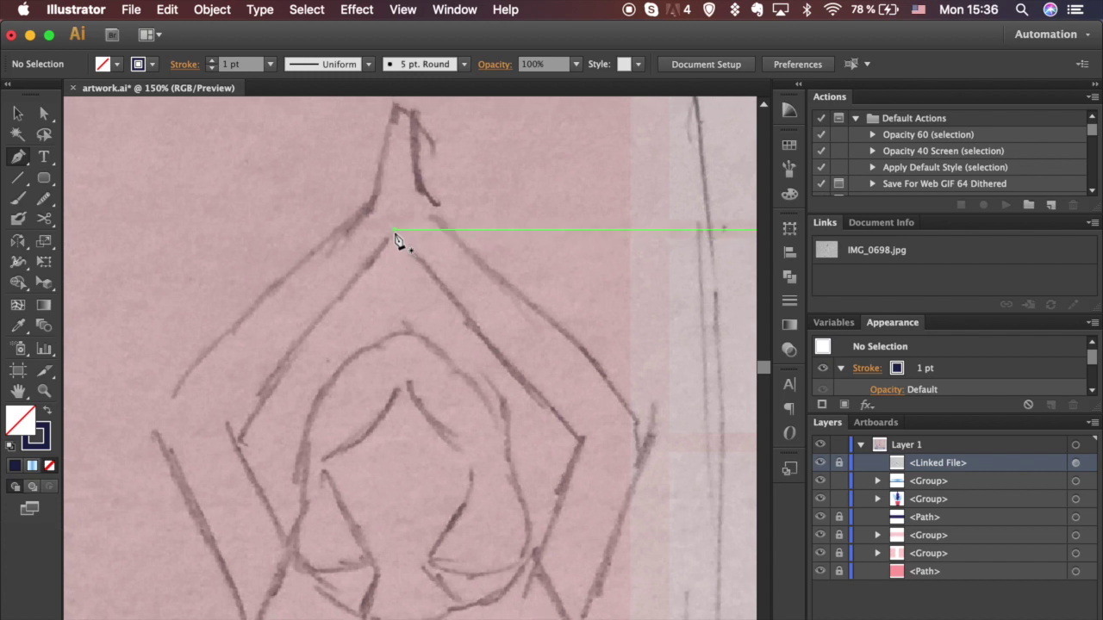
left_click(395, 106)
scroll(434, 207, "up", 1)
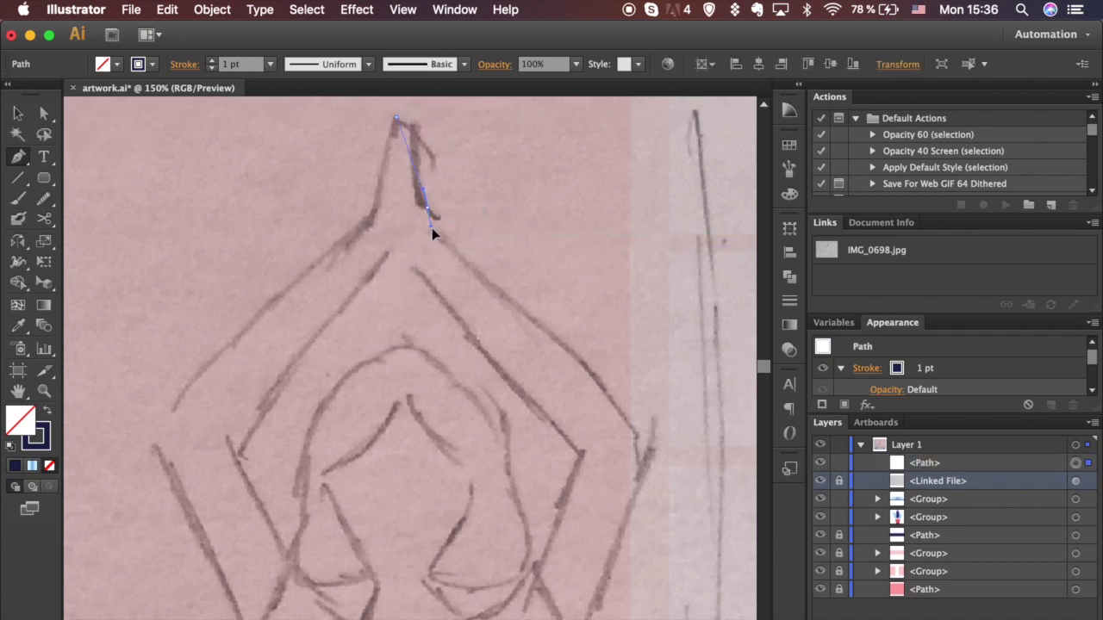
left_click(433, 230)
scroll(646, 485, "down", 5)
scroll(646, 486, "right", 1)
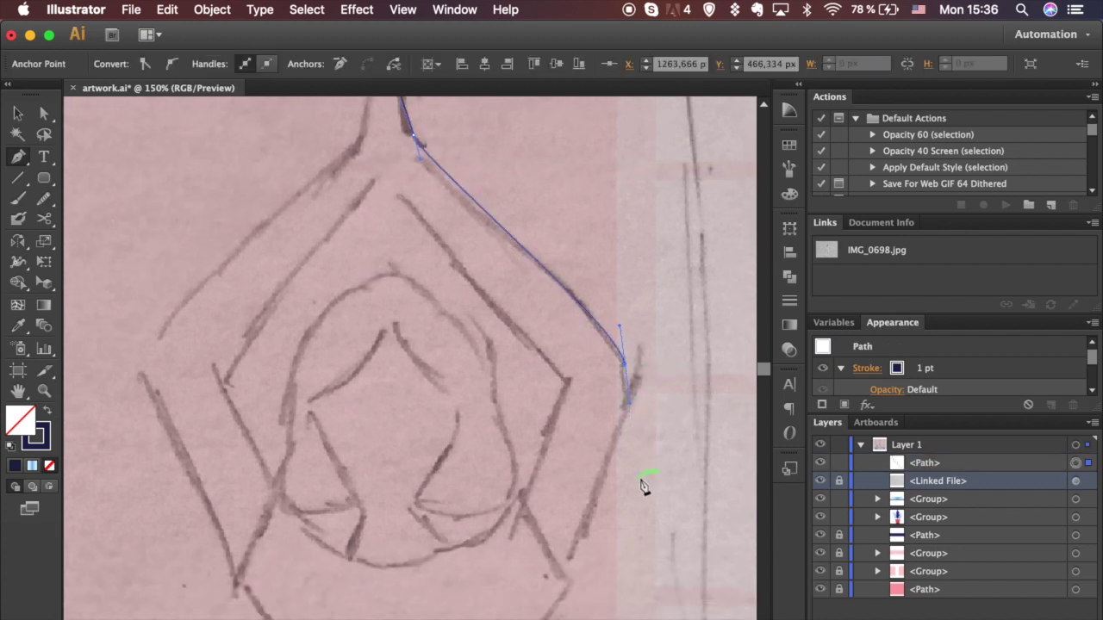
left_click_drag(567, 566, 556, 581)
scroll(558, 525, "down", 8)
scroll(560, 483, "right", 1)
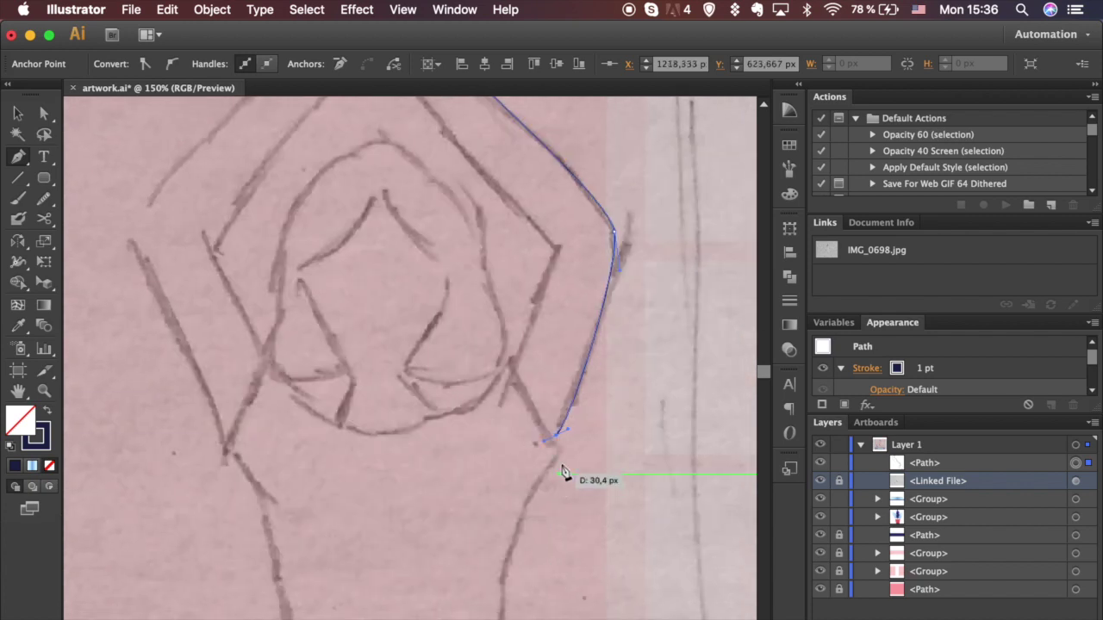
Continue the figure's outline down the right side of the torso, around the waist to the hip.
scroll(523, 517, "down", 5)
scroll(523, 517, "left", 1)
left_click_drag(522, 480, 508, 540)
left_click_drag(487, 595, 453, 606)
scroll(543, 560, "down", 6)
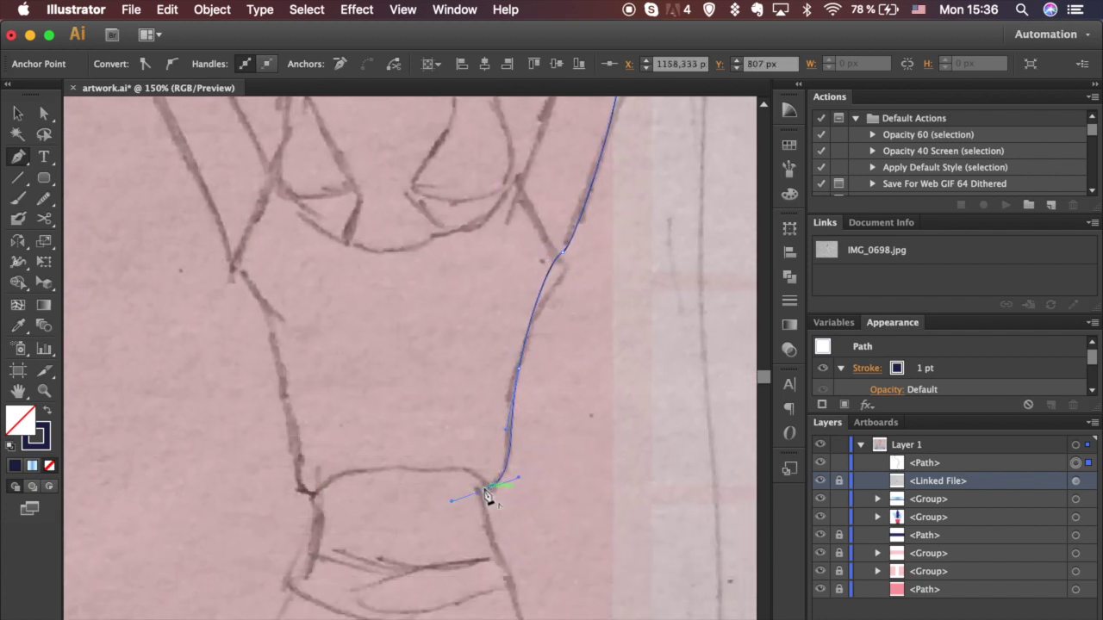
left_click(519, 598)
Continue the outline from the hip down the outer edge of the standing leg to the heel.
key("super+minus")
key("super+minus")
key("super+minus")
key("super+minus")
scroll(522, 614, "down", 8)
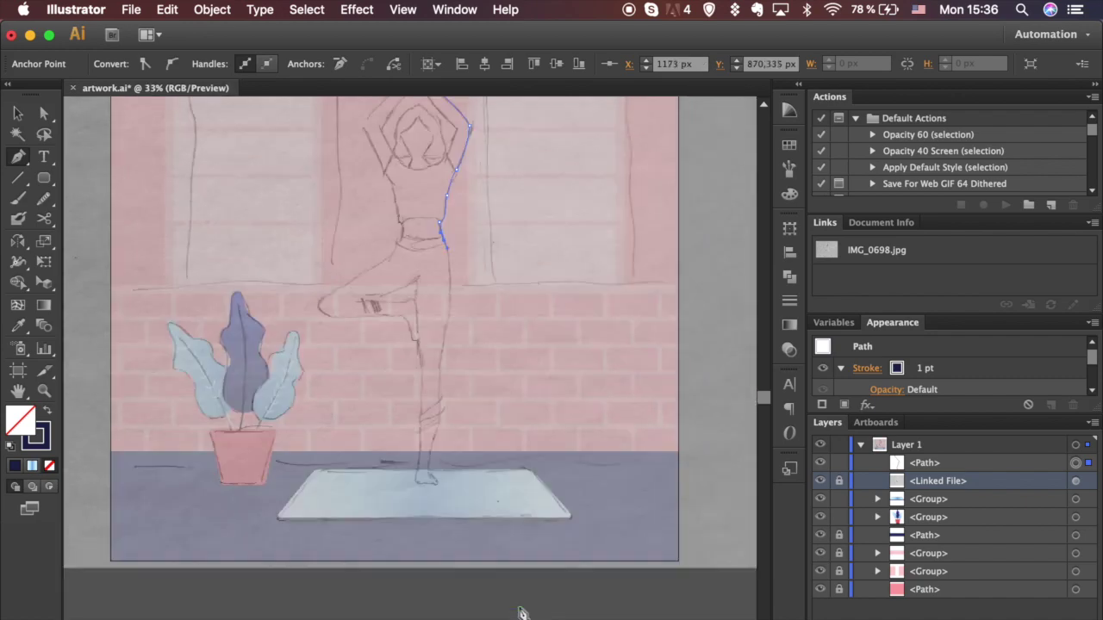
key("super+plus")
key("super+plus")
key("super+plus")
scroll(521, 611, "up", 14)
left_click_drag(464, 409, 445, 450)
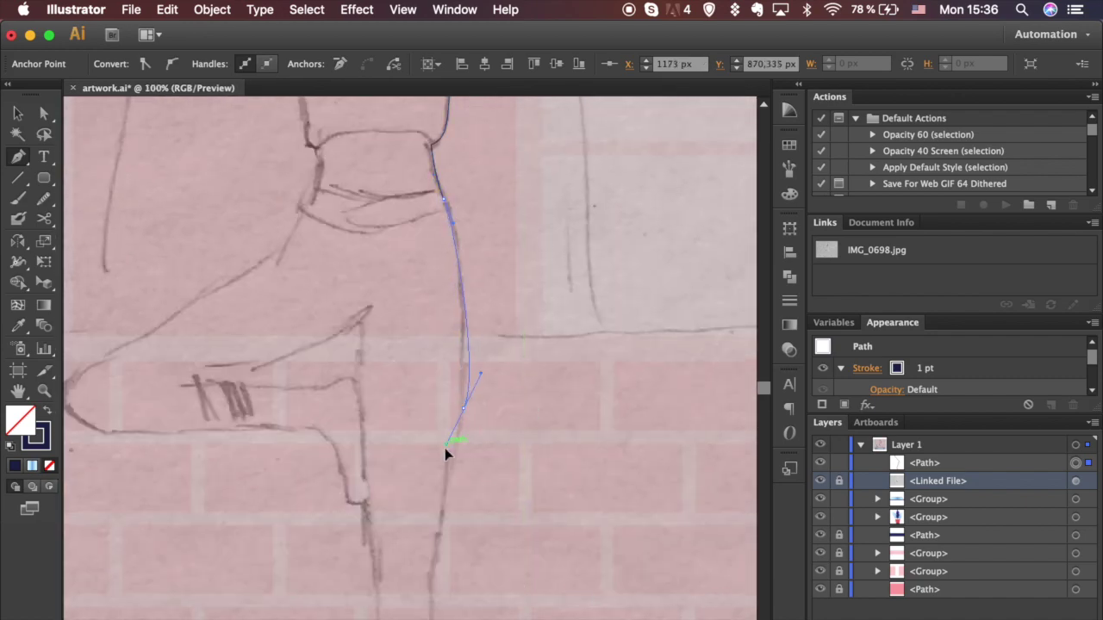
scroll(454, 475, "down", 4)
scroll(454, 517, "down", 6)
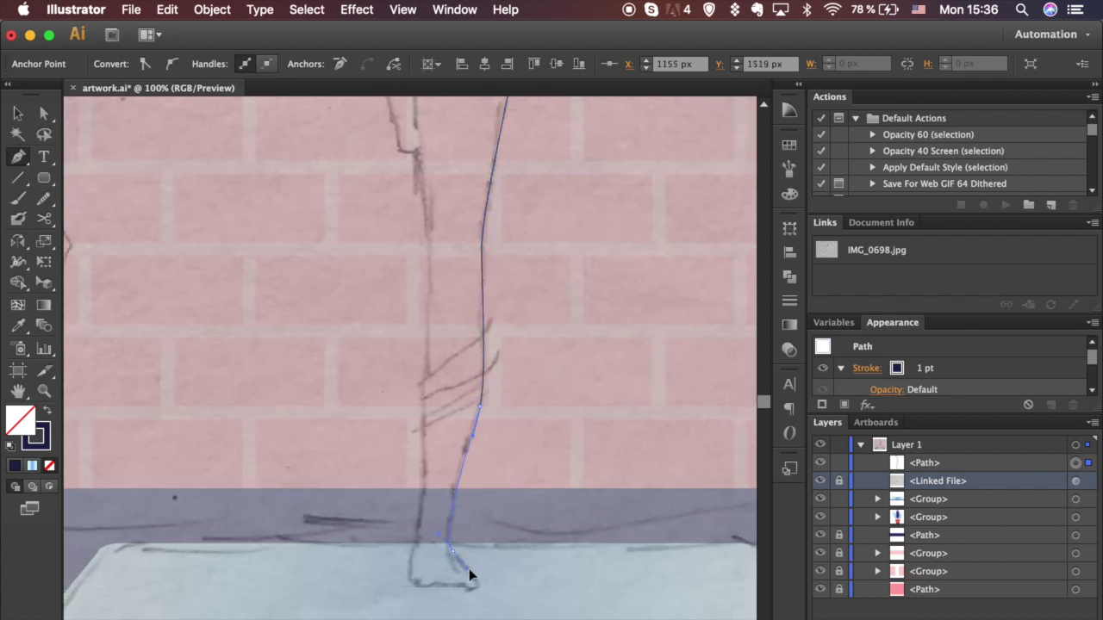
Trace around the standing foot and up the inner edge of the standing leg to the crotch.
left_click_drag(412, 571, 412, 566)
left_click_drag(425, 470, 422, 443)
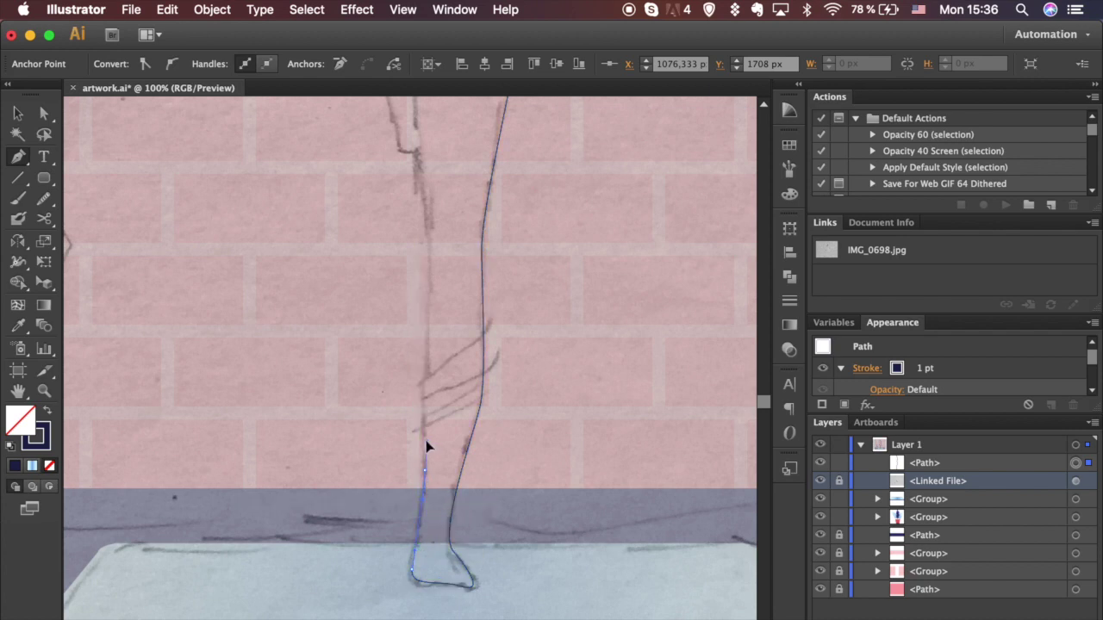
scroll(430, 444, "up", 5)
left_click_drag(440, 298, 434, 266)
scroll(455, 168, "up", 2)
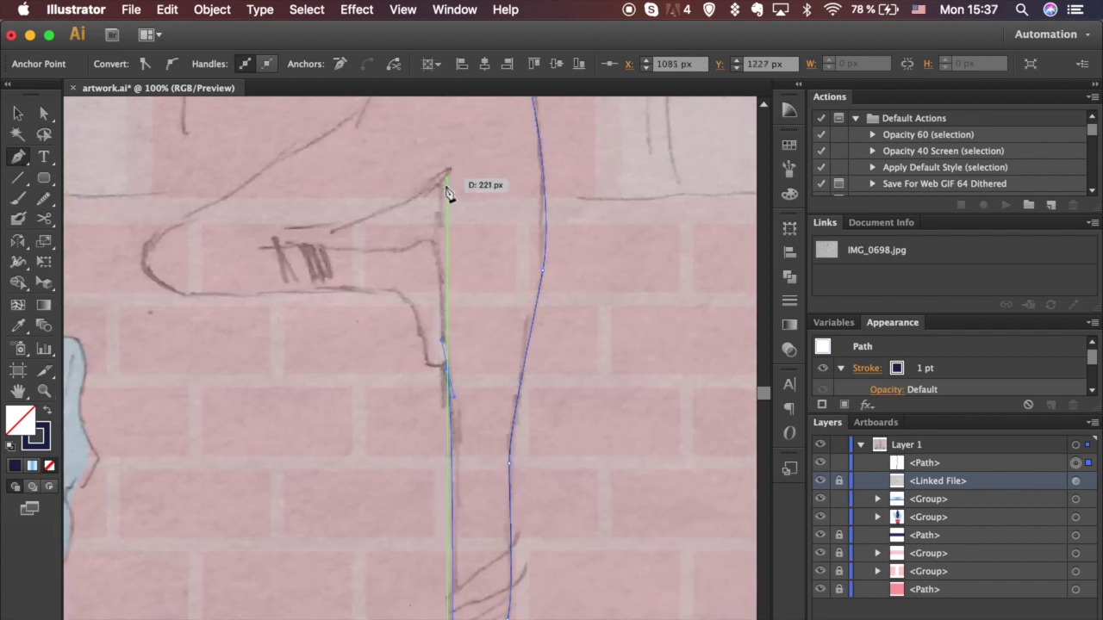
left_click(440, 181)
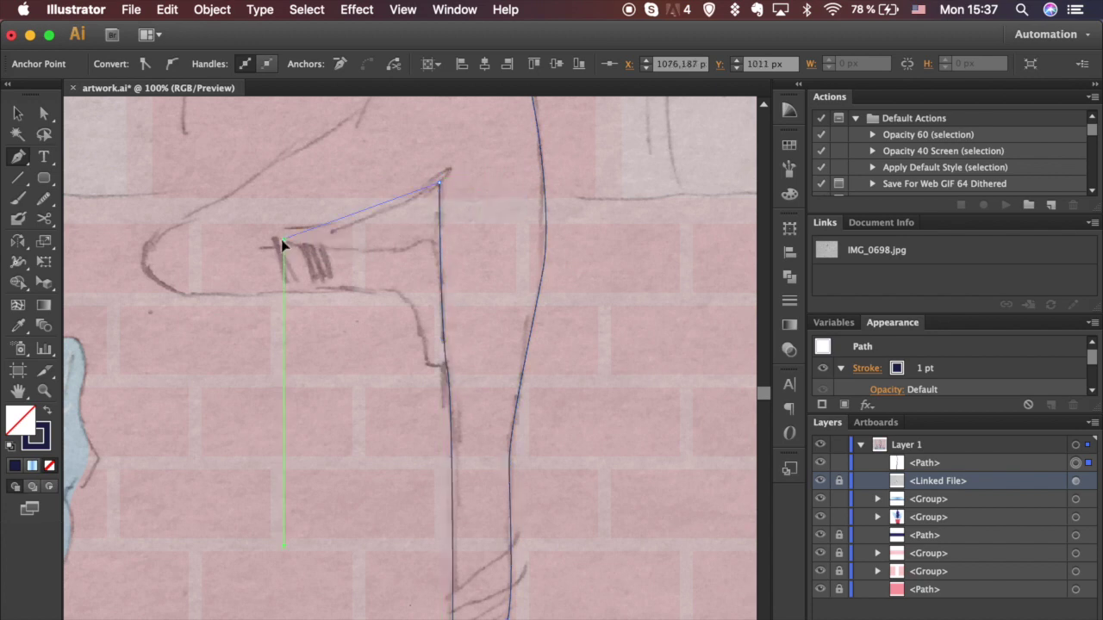
Trace the bent leg's inner thigh, calf and foot, following its lower edge around to the knee.
left_click_drag(214, 244, 209, 242)
left_click_drag(403, 251, 412, 250)
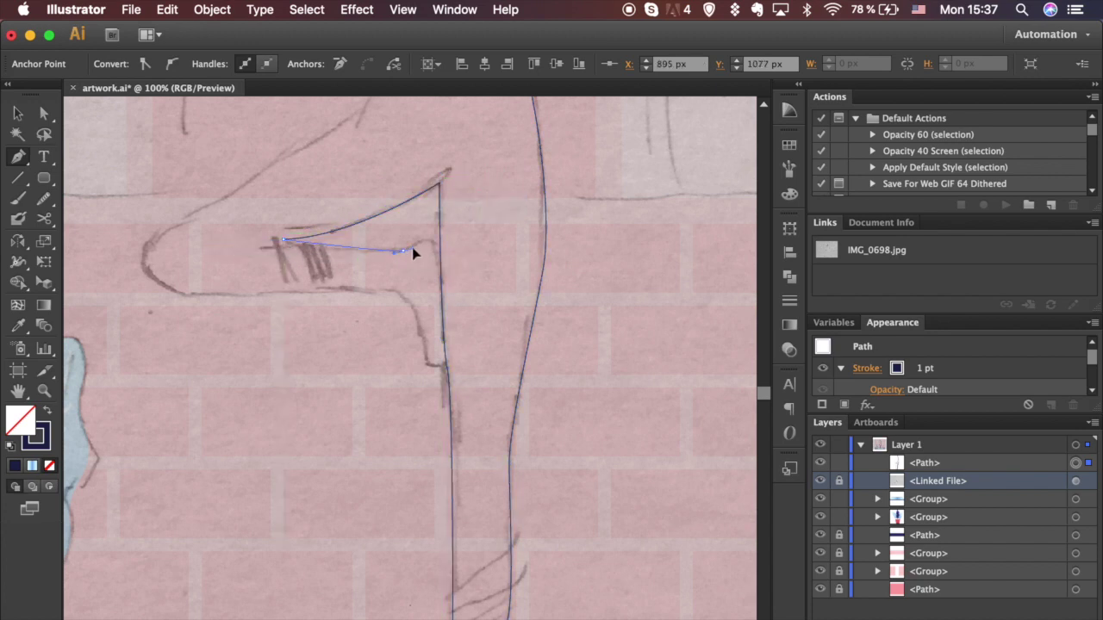
left_click(433, 247)
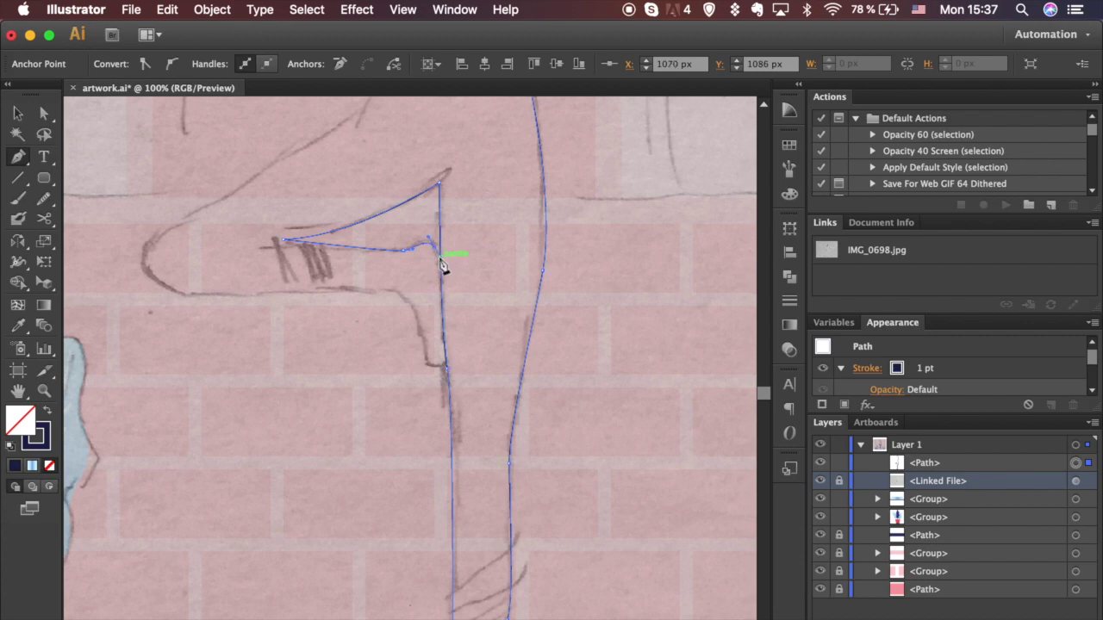
left_click_drag(416, 361, 415, 360)
left_click_drag(396, 288, 372, 289)
left_click_drag(143, 255, 174, 199)
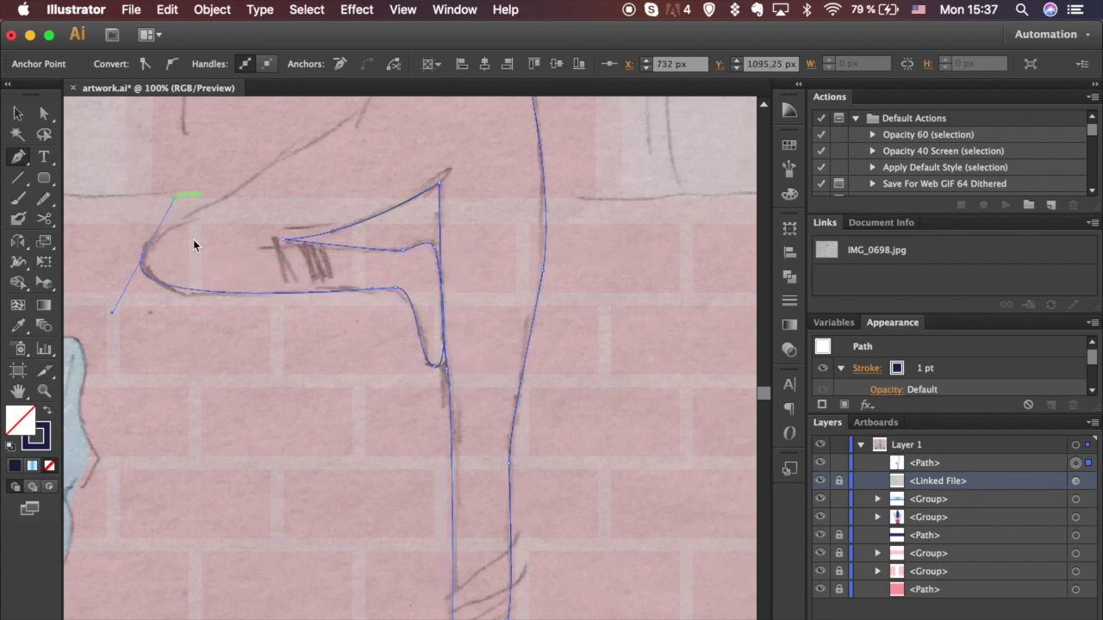
Continue the outline from the bent knee along the upper thigh to the hip and left side of the waist.
left_click_drag(193, 238, 276, 417)
left_click_drag(442, 286, 465, 250)
scroll(466, 256, "up", 4)
scroll(466, 257, "right", 1)
left_click_drag(432, 321, 427, 269)
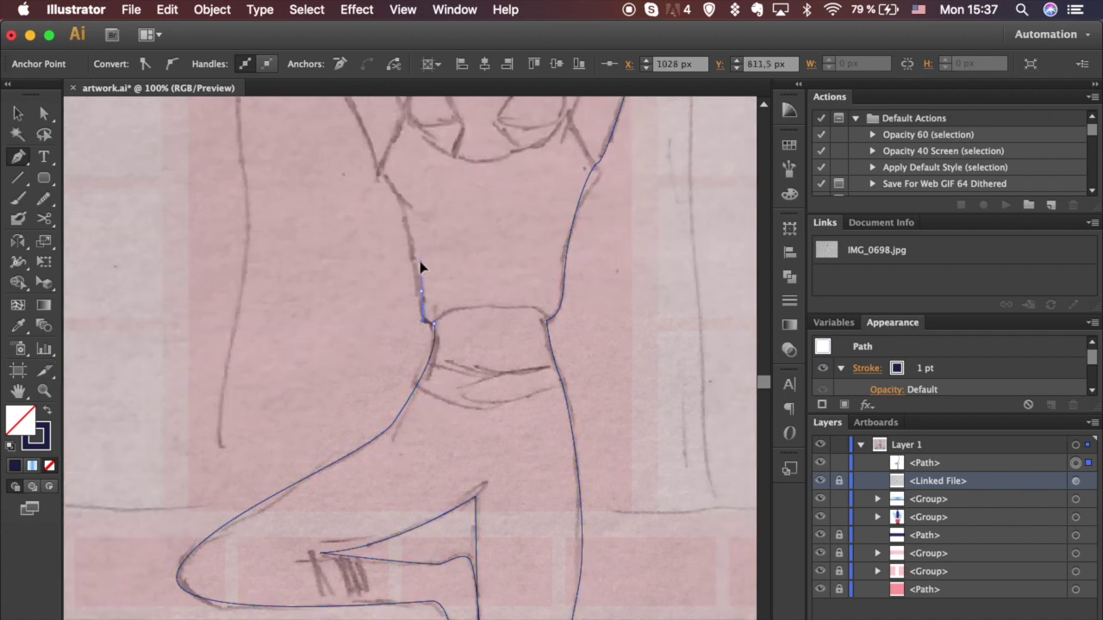
Trace the left side of the torso and the left-hand arm, closing the body outline at the fingertips.
scroll(421, 266, "up", 5)
left_click(407, 369)
left_click_drag(332, 194, 351, 172)
scroll(351, 172, "up", 4)
scroll(351, 172, "right", 1)
left_click_drag(431, 189, 439, 165)
left_click_drag(450, 127, 460, 125)
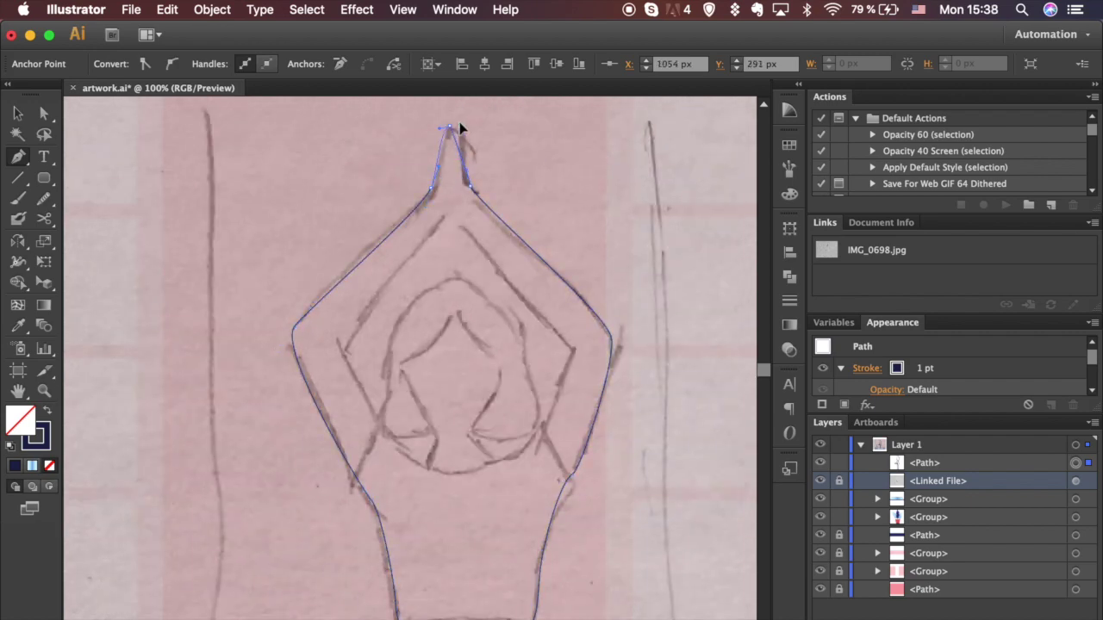
key("a")
left_click(546, 162)
scroll(546, 162, "down", 1)
key("super+minus")
key("super+minus")
scroll(546, 162, "down", 3)
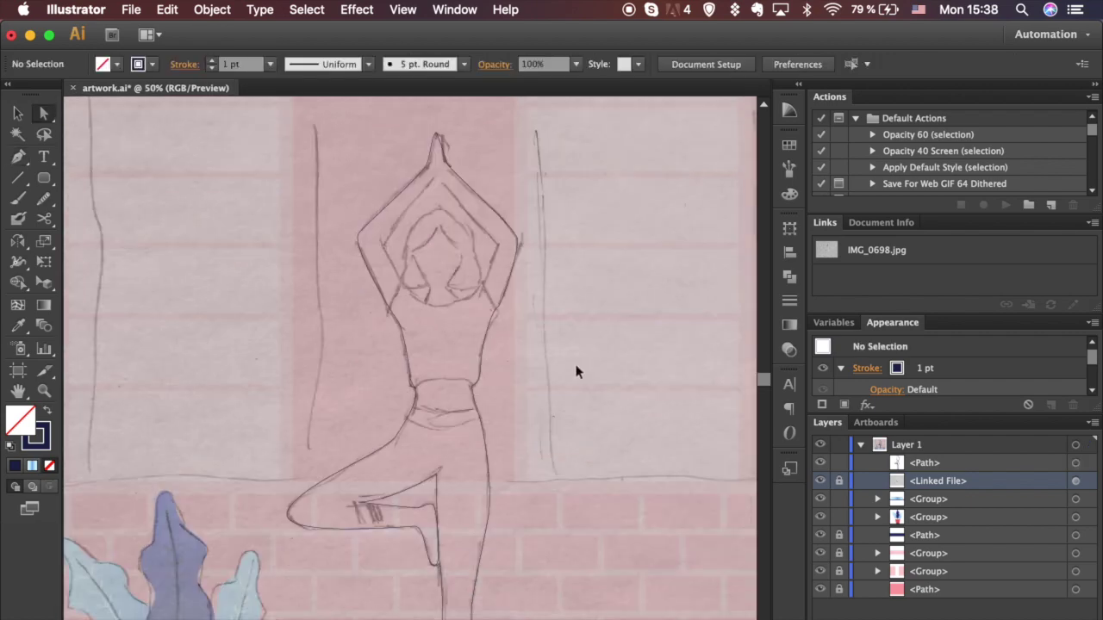
Draw a curved line across the waist along the trousers' upper edge and adjust its right end point.
key("super+equal")
key("super+equal")
key("super+equal")
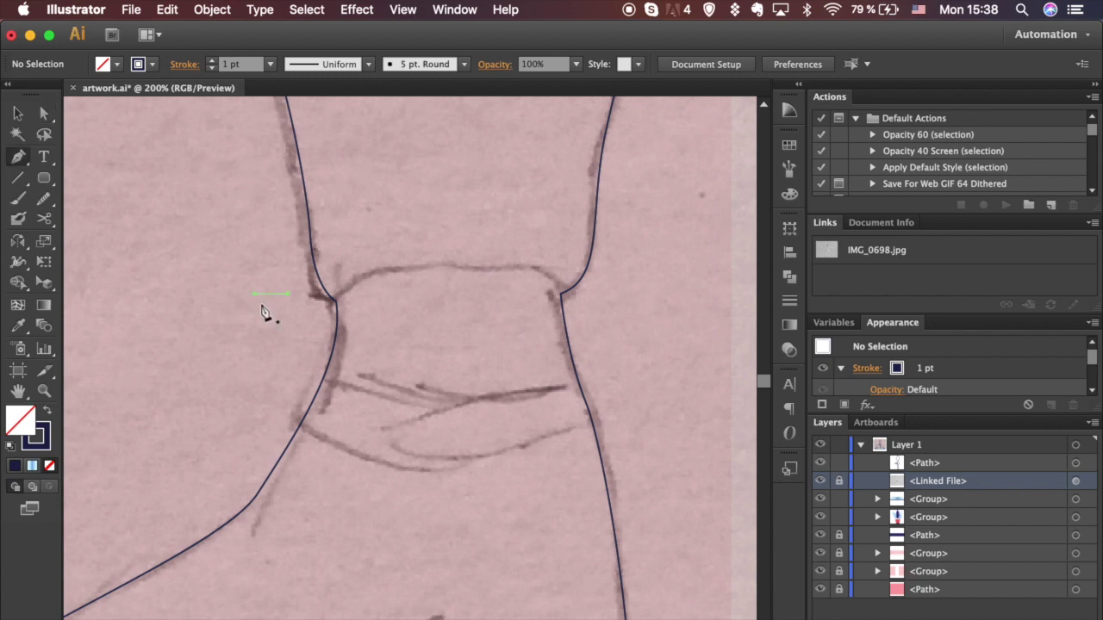
left_click(291, 359)
left_click(591, 371)
left_click_drag(717, 312, 732, 288)
key("a")
left_click(594, 375)
left_click(591, 372)
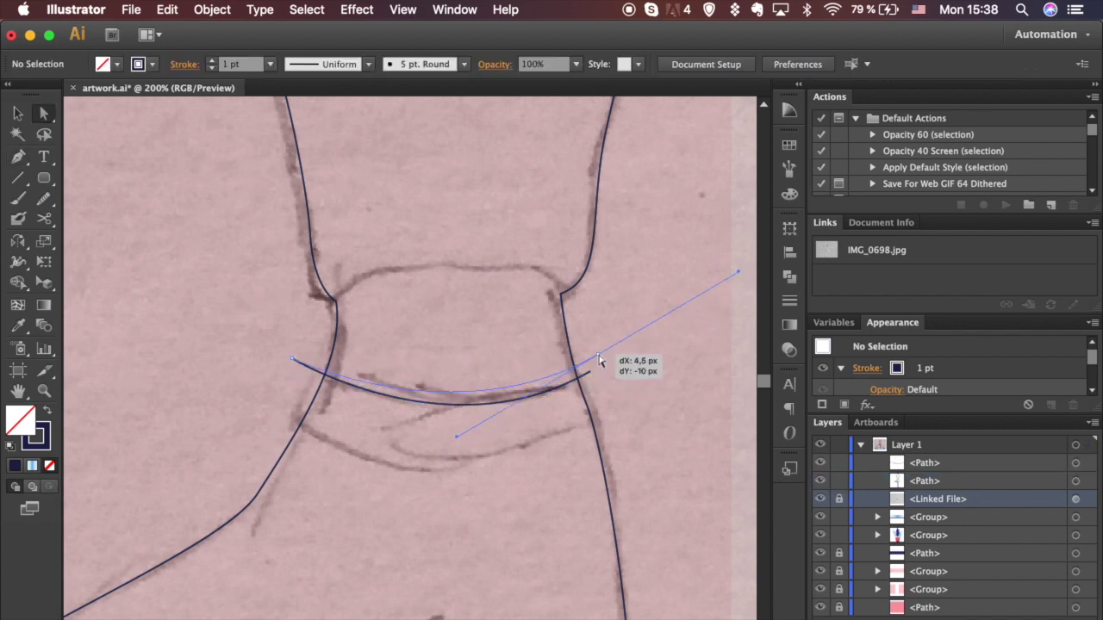
Duplicate the waist curve down to the waistband's lower edge and extend its left end past the body outline.
left_click(492, 394, "super")
key("v")
left_click_drag(493, 395, 502, 461)
key("a")
left_click_drag(301, 423, 292, 423)
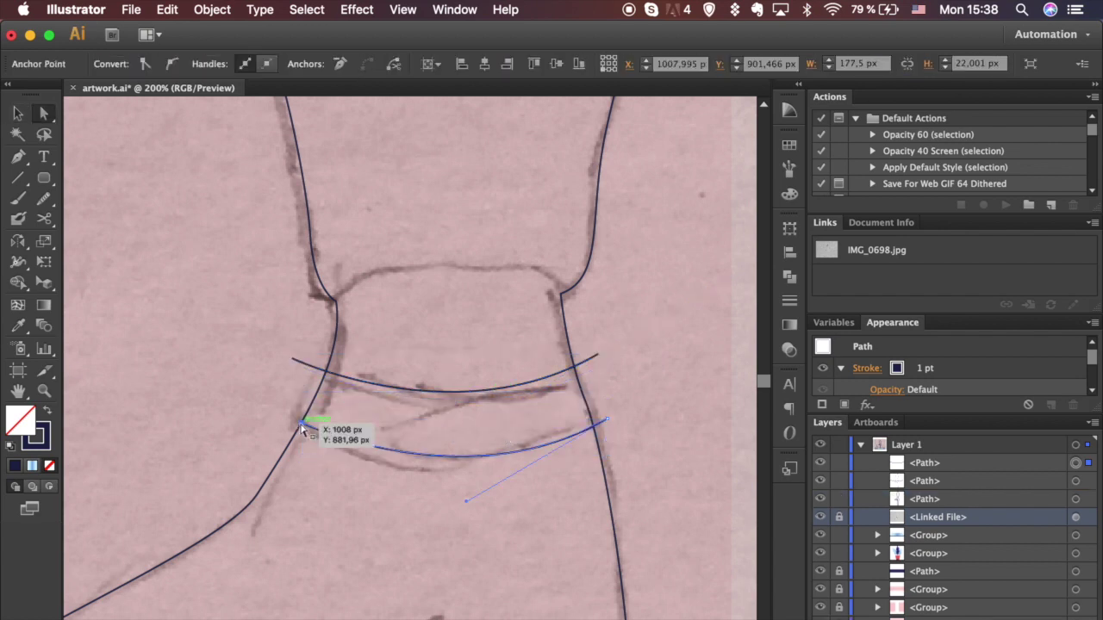
Divide the body outline along the two waist curves with Pathfinder so the waistband becomes a separate shape.
key("v")
left_click(611, 467, "shift")
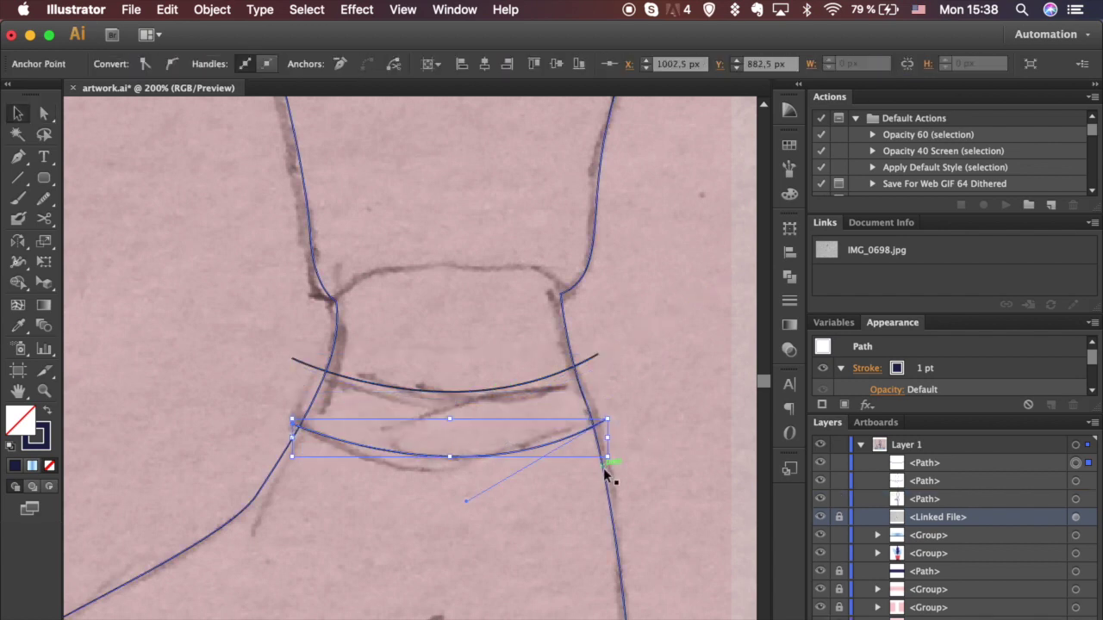
left_click(789, 276)
left_click(582, 298)
left_click(640, 438)
left_click(583, 394)
left_click(542, 385, "shift")
left_click(585, 298)
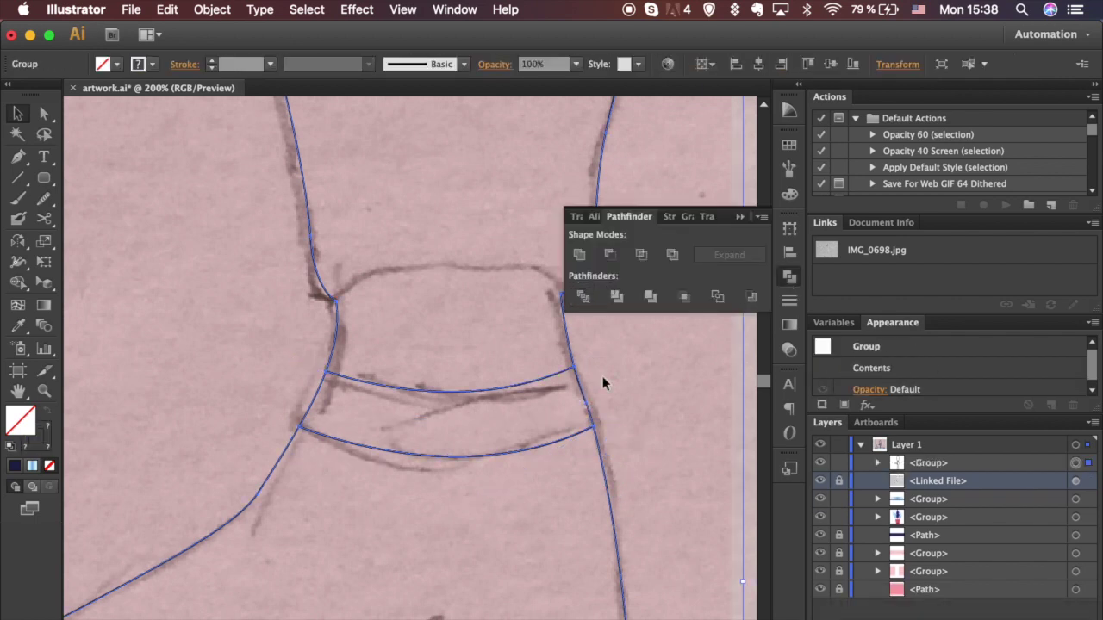
left_click(602, 376)
Draw a slightly curved line across the standing leg's ankle, just below the sketched diagonal stripes and extending past both sides.
key("a")
key("super+minus")
key("super+minus")
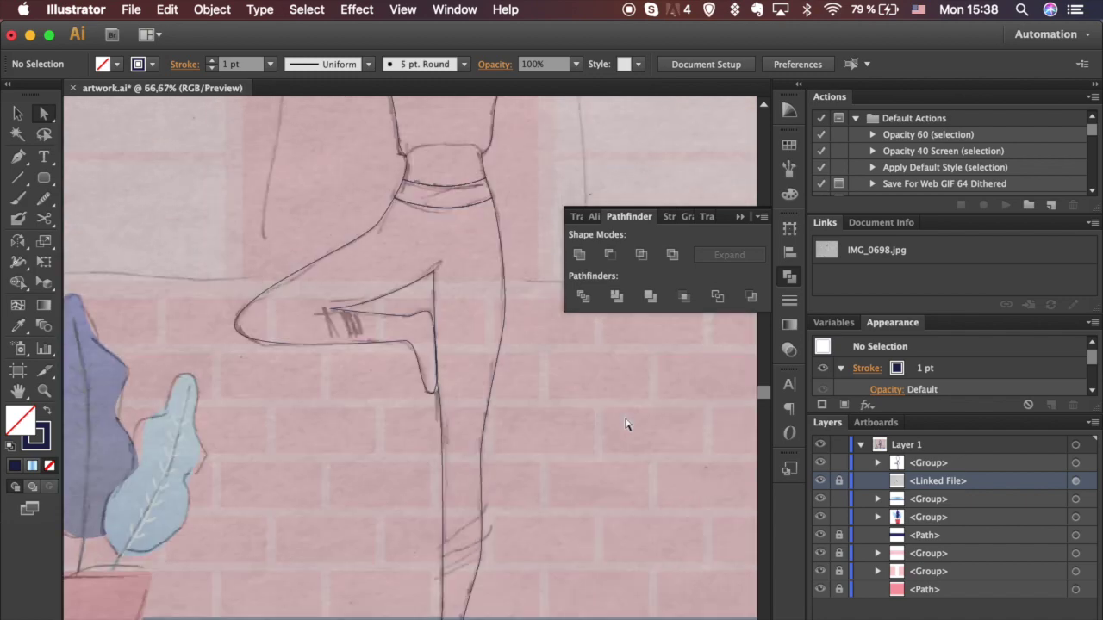
key("super+plus")
key("super+plus")
key("super+plus")
scroll(627, 424, "down", 5)
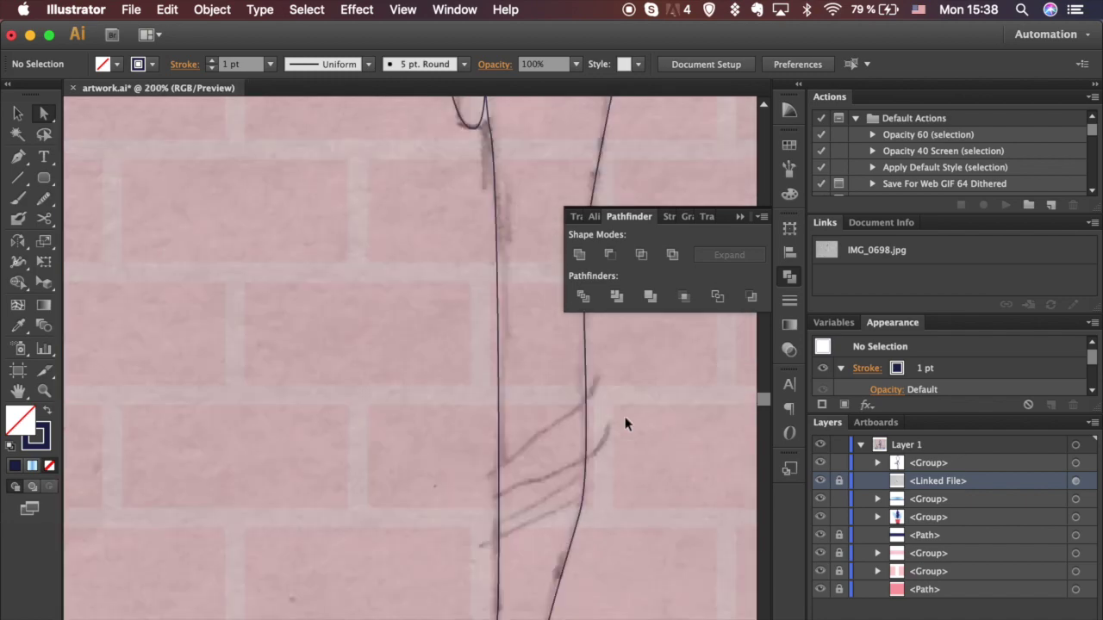
scroll(627, 425, "right", 2)
key("p")
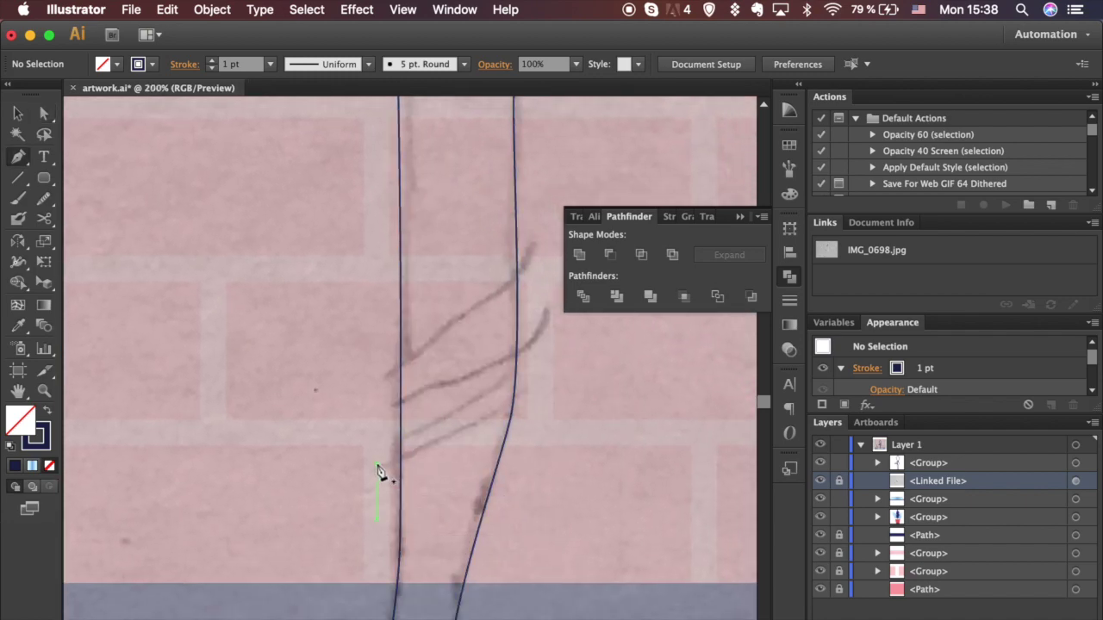
left_click(377, 466)
left_click_drag(626, 466, 627, 465)
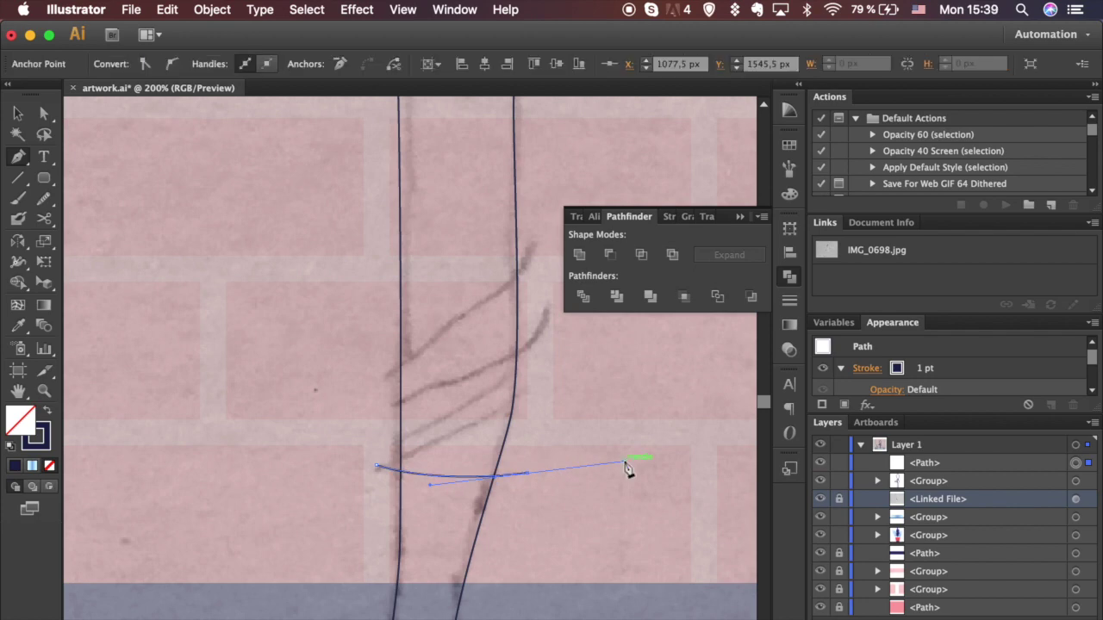
Divide the body shape along the ankle curve with Pathfinder to separate the trouser leg's hem.
key("v")
left_click(485, 511, "shift")
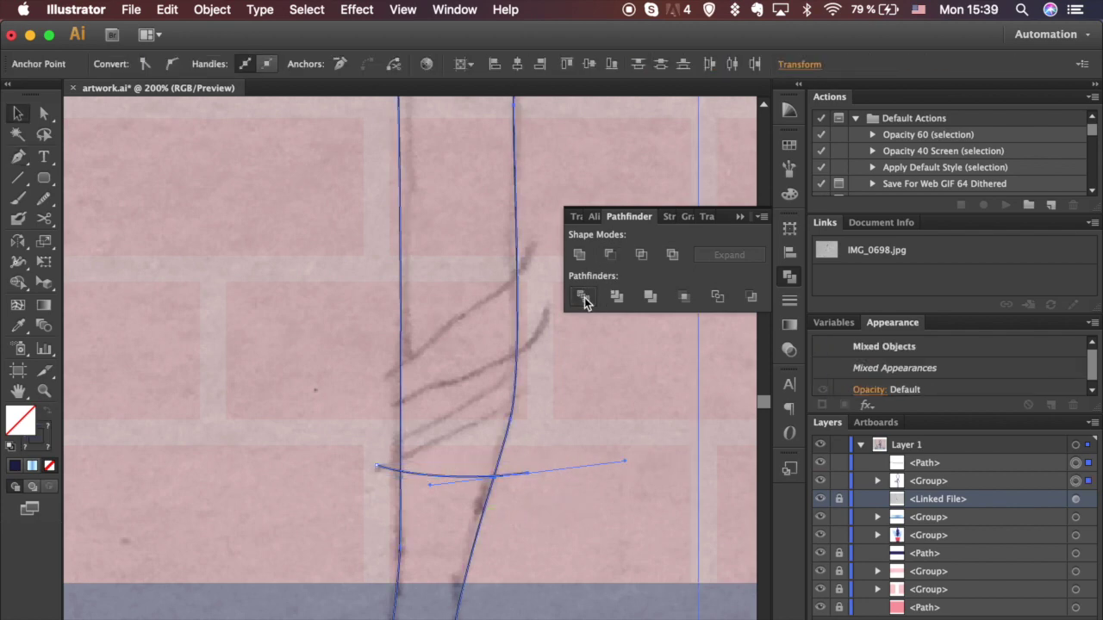
left_click(584, 297)
left_click(584, 400)
Draw a curved hem line across the bent leg's shin and divide the body shape along it with Pathfinder.
scroll(584, 401, "up", 10)
key("p")
left_click_drag(293, 164, 264, 302)
key("v")
left_click(416, 262, "shift")
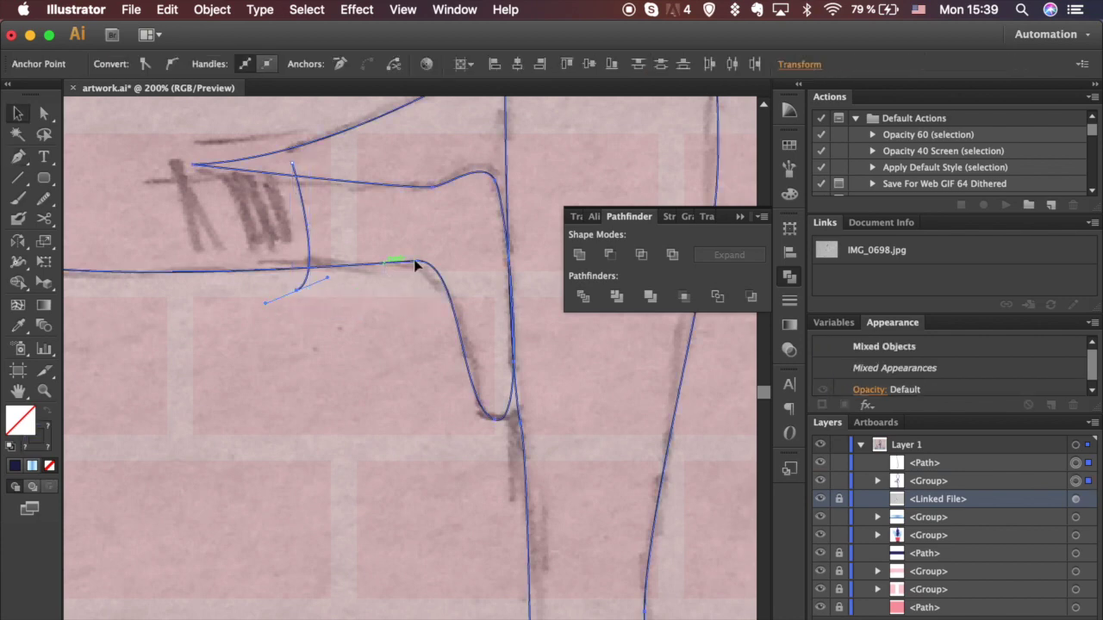
left_click(583, 298)
left_click(383, 413)
Draw a straight diagonal line across the standing leg above the ankle and duplicate it downward into four stripe lines.
scroll(382, 418, "down", 10)
key("p")
left_click_drag(362, 355, 522, 231)
left_click(524, 233)
key("v")
left_click_drag(468, 286, 470, 341)
left_click_drag(471, 346, 463, 389)
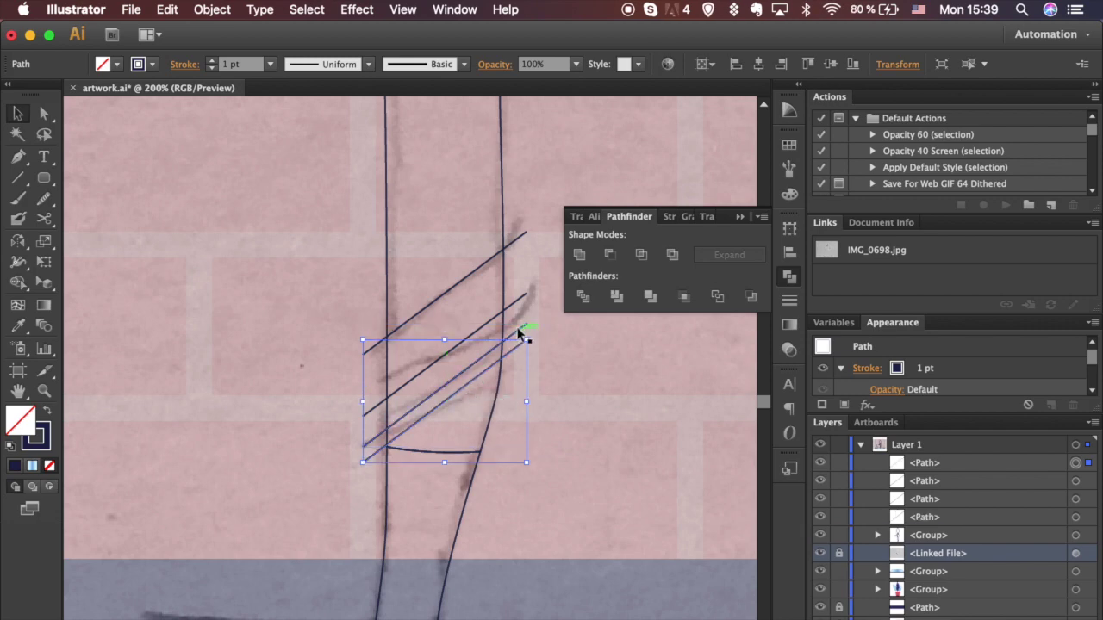
left_click(518, 331, "shift")
left_click_drag(367, 230, 552, 433)
key("super+minus")
key("super+minus")
key("super+minus")
key("super+minus")
key("super+minus")
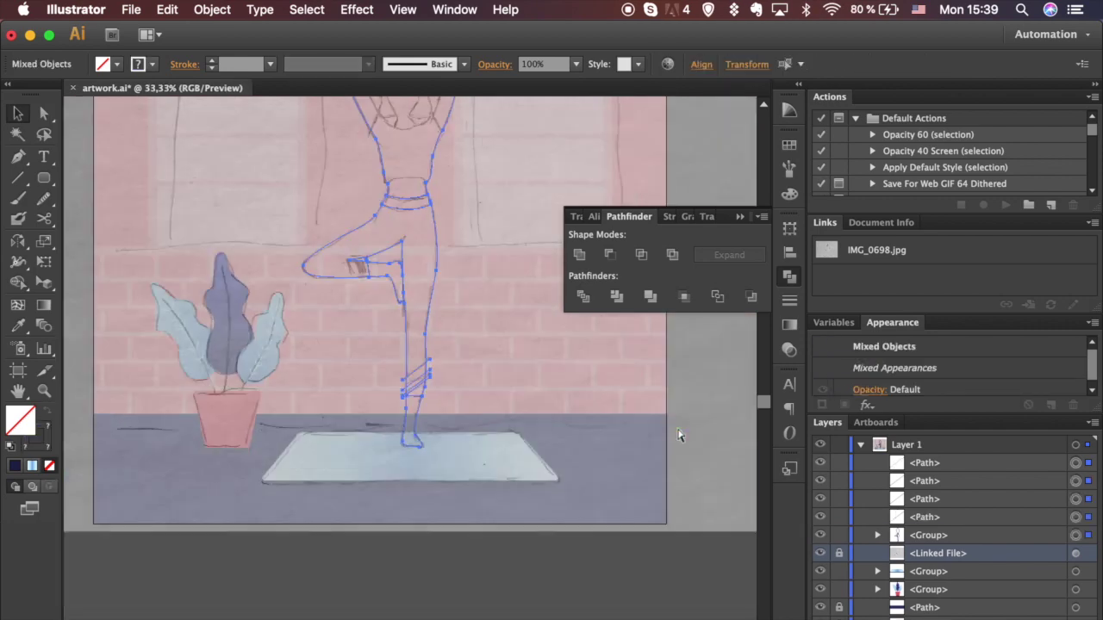
left_click(682, 436)
Copy the four ankle stripe lines to the bent leg's shin and rotate them to cross it before the hem.
key("super+plus")
key("super+plus")
key("super+plus")
left_click_drag(489, 361, 612, 597)
mouse_move(544, 562)
left_mouse_down()
mouse_move(550, 619)
mouse_move(424, 355)
left_mouse_up()
mouse_move(434, 282)
left_mouse_down()
mouse_move(345, 241)
mouse_move(290, 264)
left_mouse_up()
key("super+equal")
key("super+equal")
key("super+equal")
scroll(291, 273, "up", 1)
mouse_move(393, 366)
left_mouse_down()
mouse_move(371, 183)
mouse_move(414, 185)
mouse_move(382, 202)
left_mouse_up()
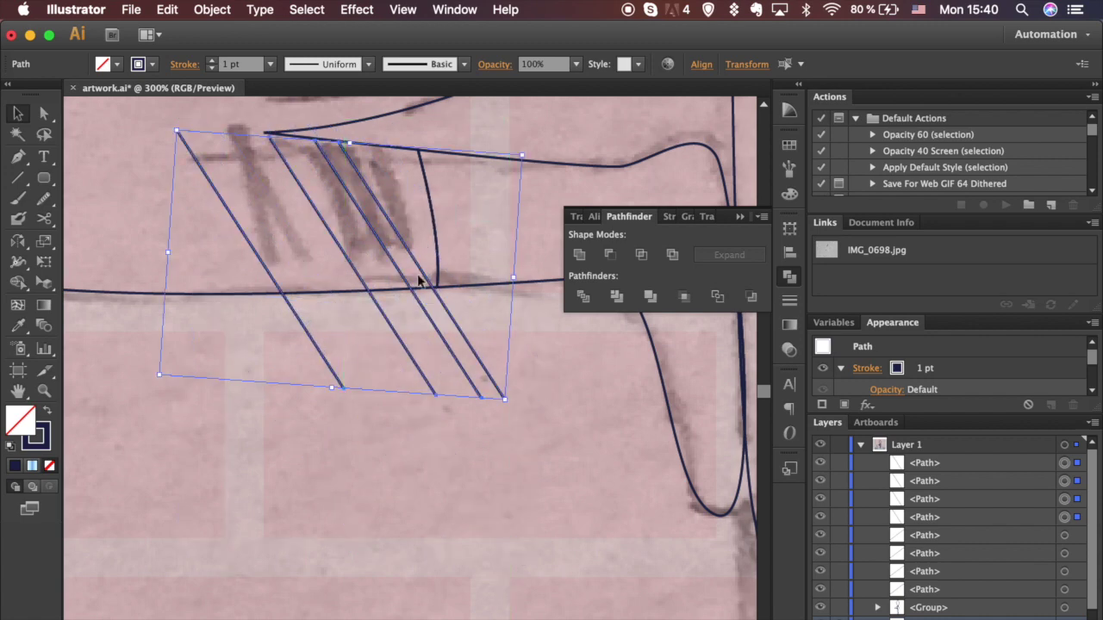
left_click(431, 438)
Pull the pointed anchor between thigh and shin outward past the first stripe line and adjust its curve.
scroll(431, 438, "up", 5)
scroll(431, 437, "left", 1)
key("a")
left_click_drag(309, 417, 215, 414)
left_click(520, 389)
scroll(519, 389, "down", 4)
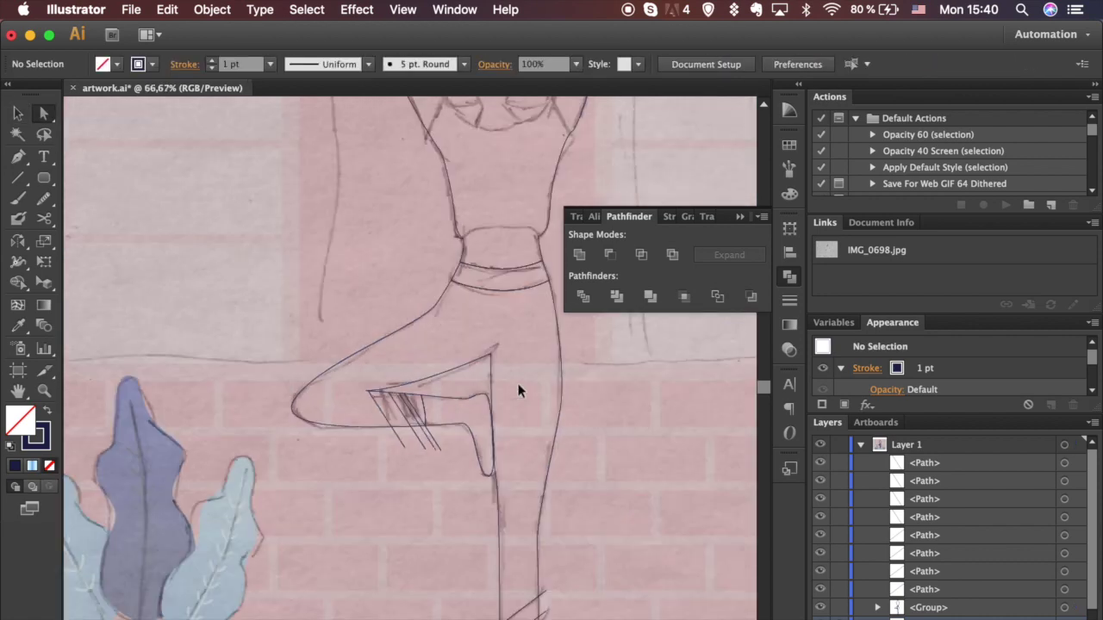
scroll(520, 390, "up", 5)
scroll(520, 392, "left", 1)
scroll(520, 392, "down", 1)
left_click_drag(190, 393, 172, 403)
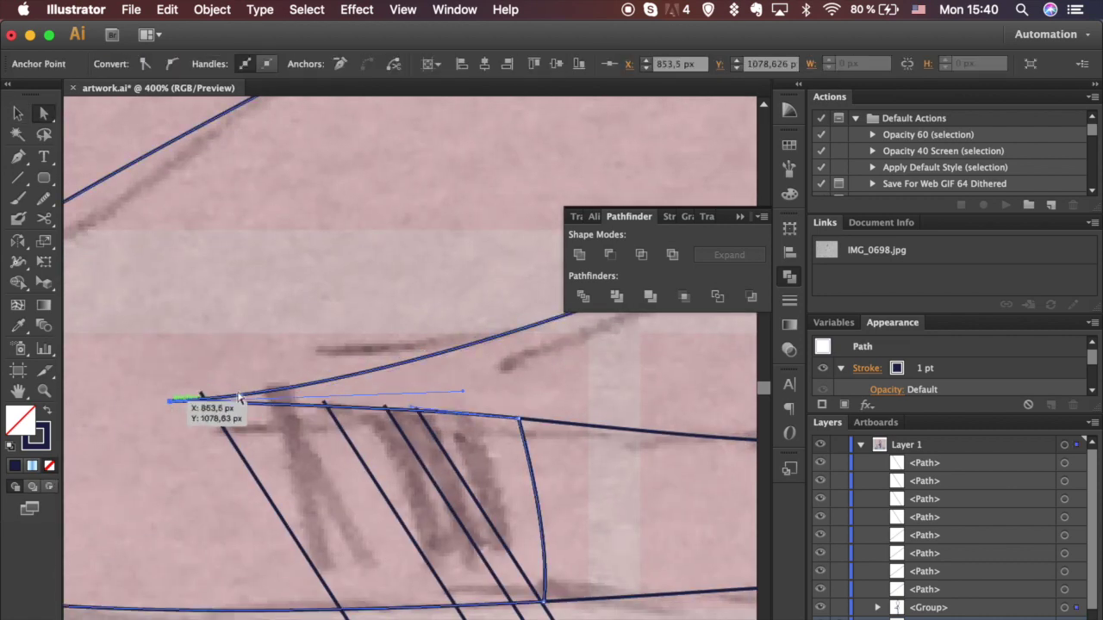
left_click_drag(457, 382, 463, 387)
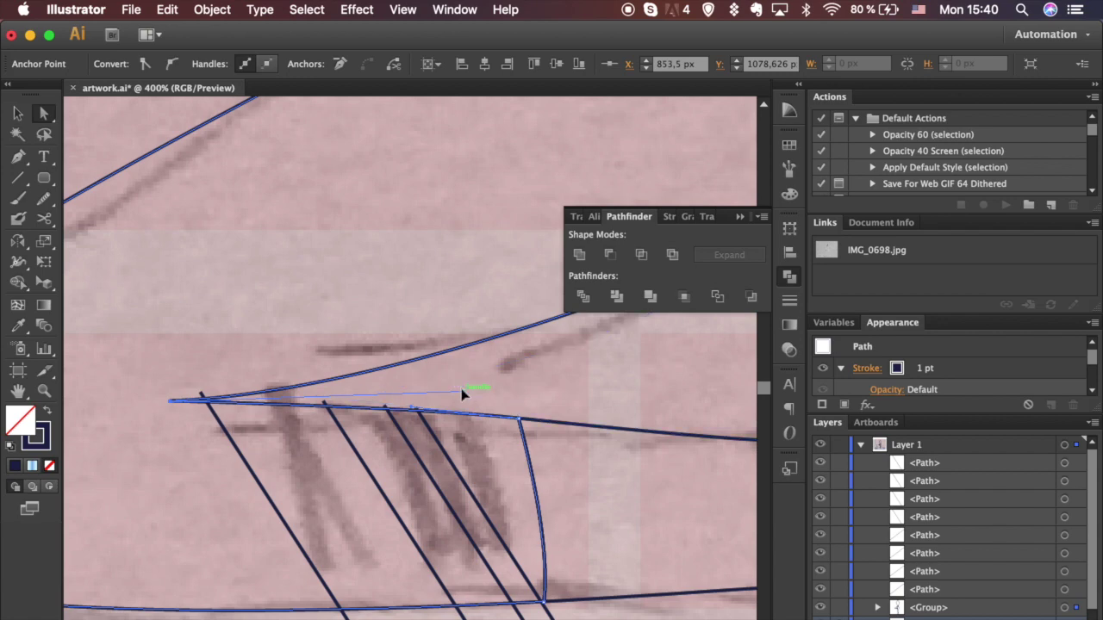
left_click(482, 387)
Shorten the upper end of the shin's outermost stripe line so it ends inside the narrow tip between thigh and shin.
key("super+equal")
key("super+equal")
key("super+equal")
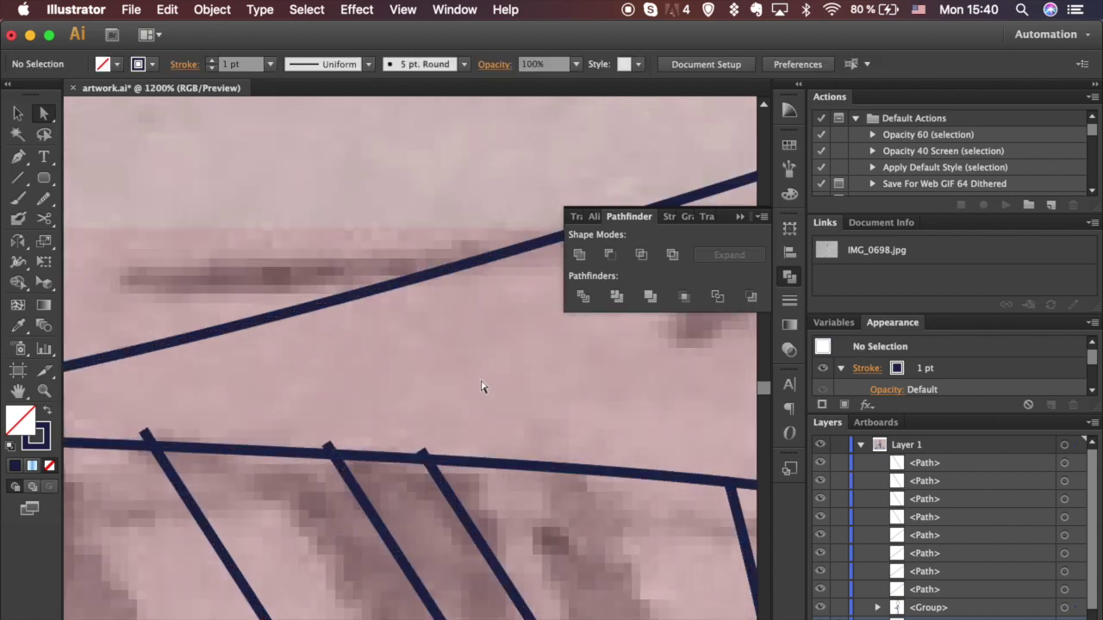
scroll(484, 387, "left", 4)
scroll(484, 387, "down", 1)
scroll(239, 338, "left", 2)
left_click_drag(216, 355, 227, 374)
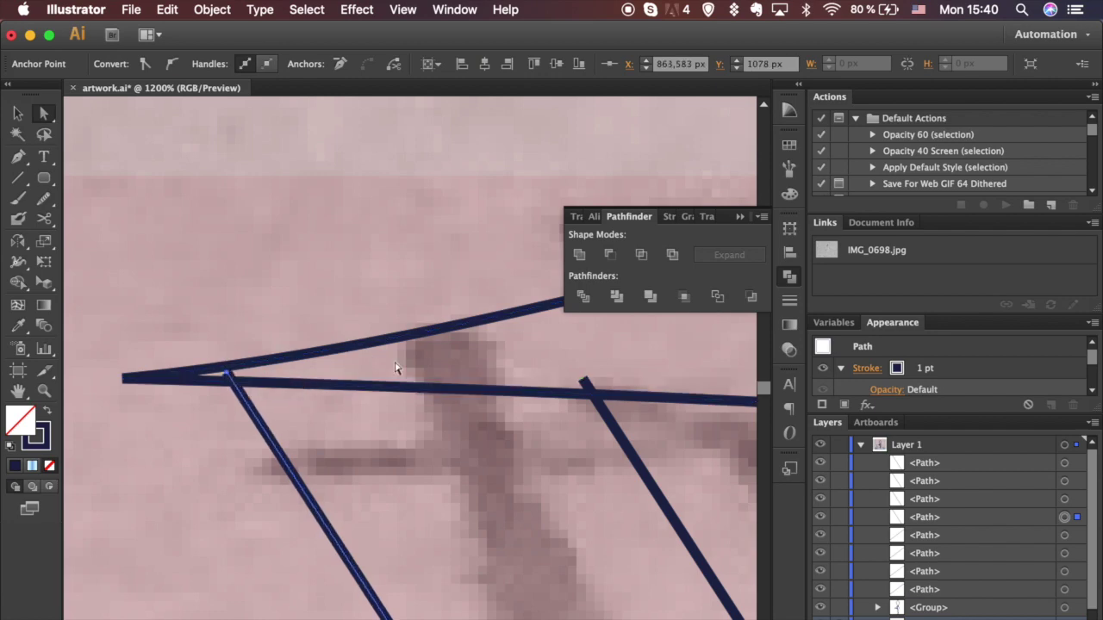
Divide the body shape along all the stripe lines on both legs with Pathfinder.
key("super+1")
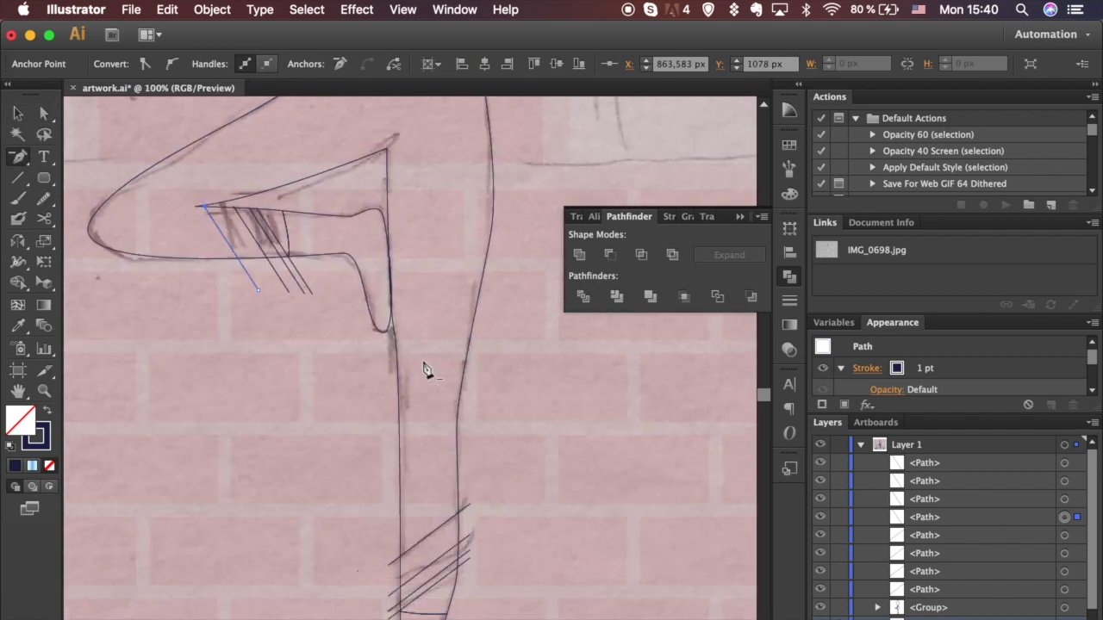
key("super+a")
key("super+g")
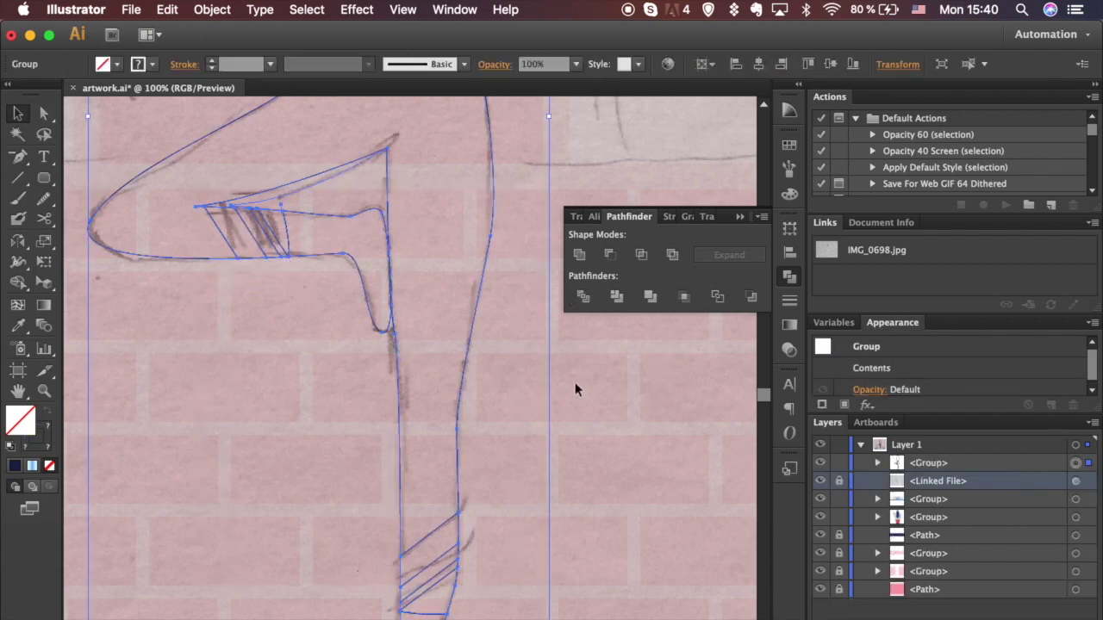
left_click(577, 490)
Ungroup the divided figure so its pieces can be selected individually.
scroll(578, 490, "up", 5)
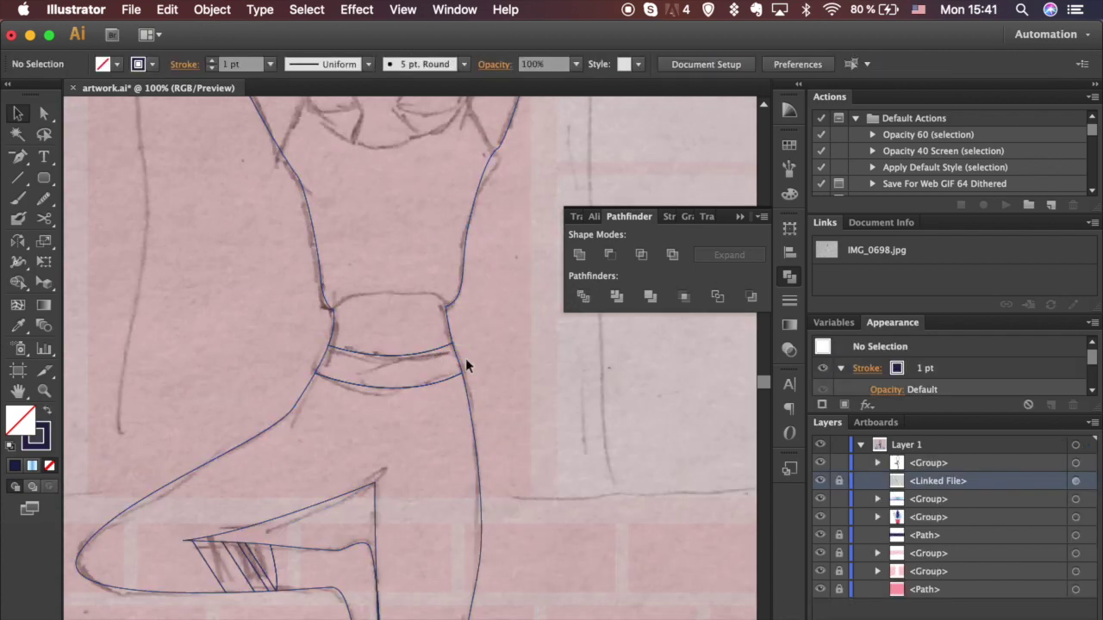
left_click(410, 356)
left_click(212, 10)
left_click(237, 89)
left_click(485, 408)
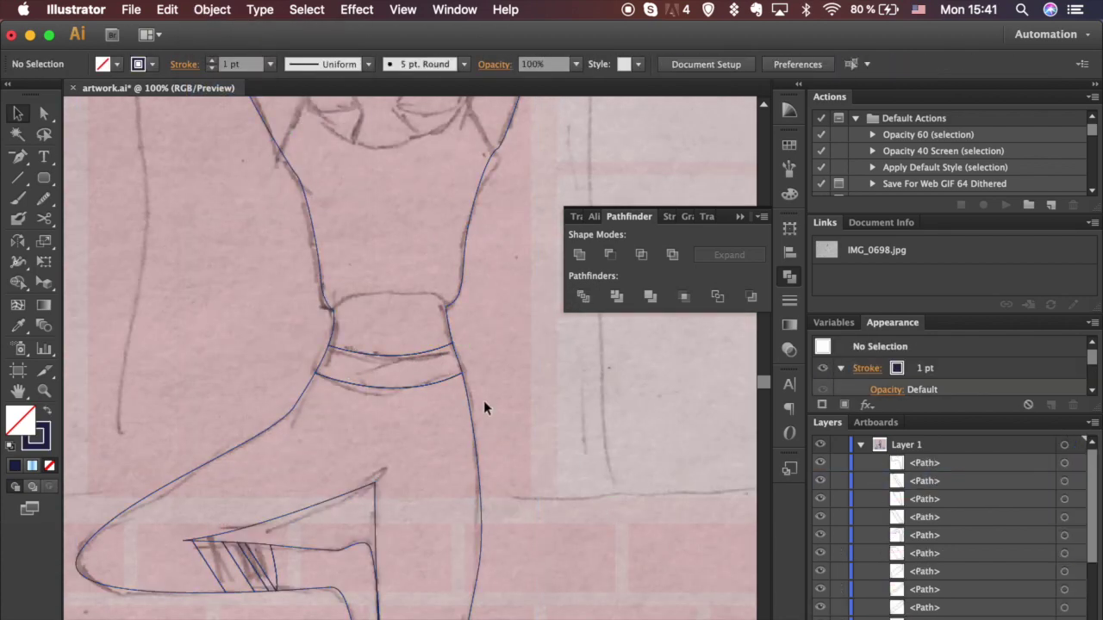
Fill the waistband shape with the medium blue-violet swatch.
left_click(406, 355)
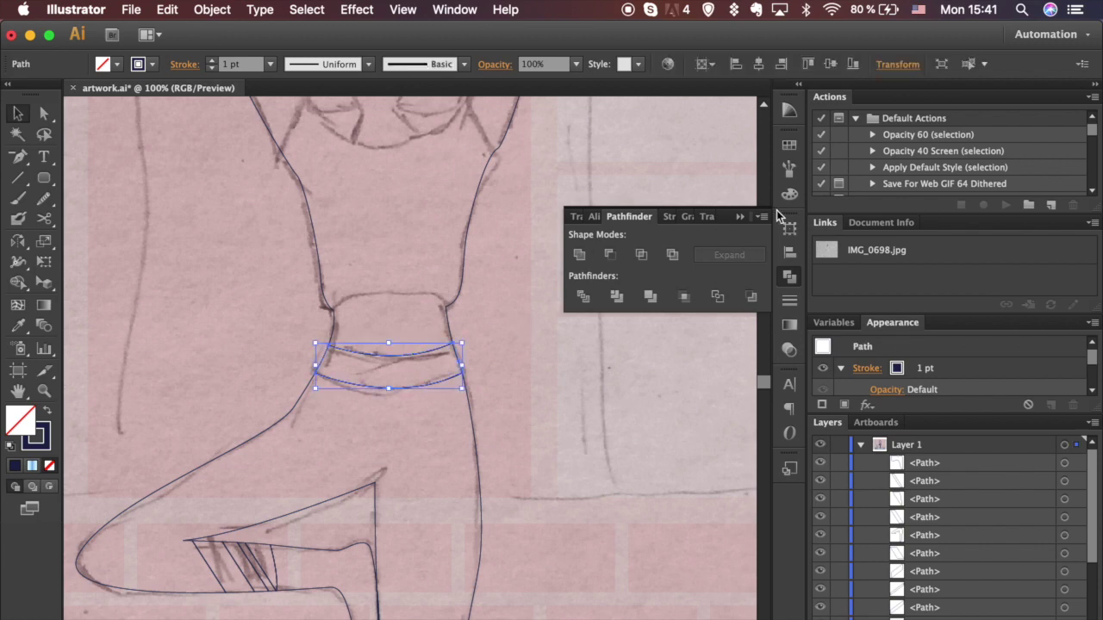
left_click(790, 147)
left_click(694, 175)
left_click(591, 394)
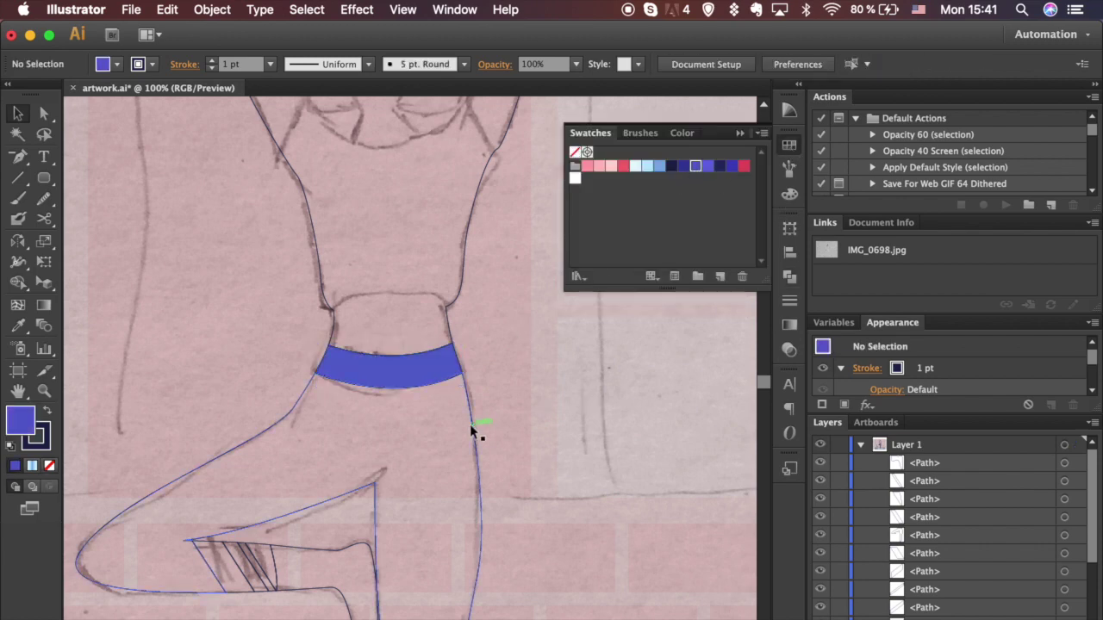
Fill the wide upper stripe on the standing leg with the light blue swatch and remove its outline.
scroll(327, 571, "down", 3)
scroll(328, 572, "down", 5)
left_click(435, 550)
left_click(439, 572)
left_click(437, 588)
key("i")
left_click(659, 164)
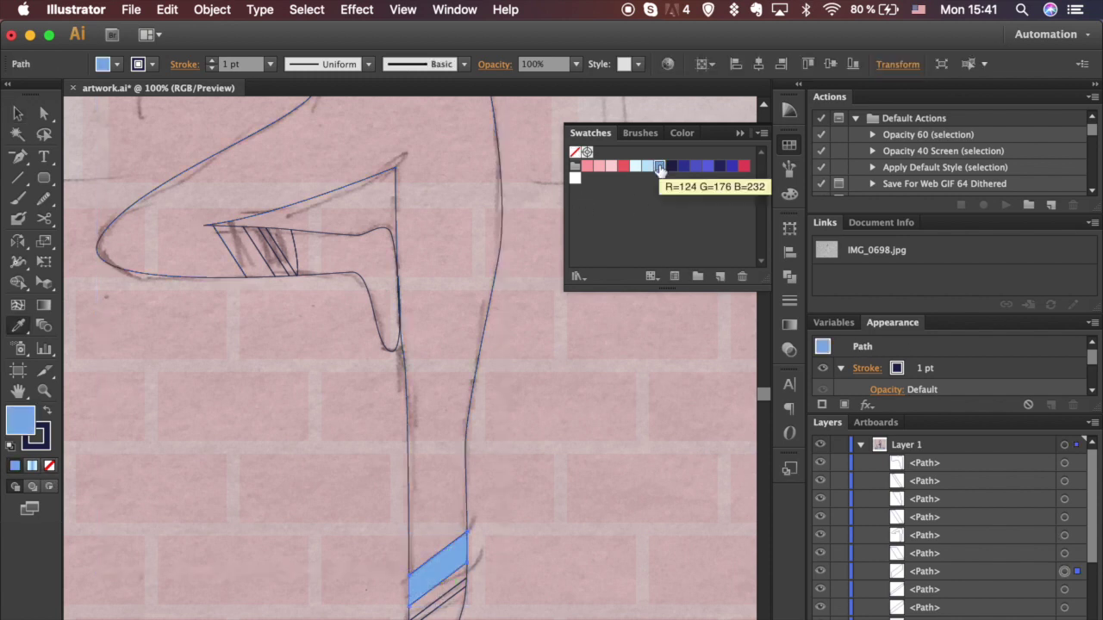
left_click(647, 167)
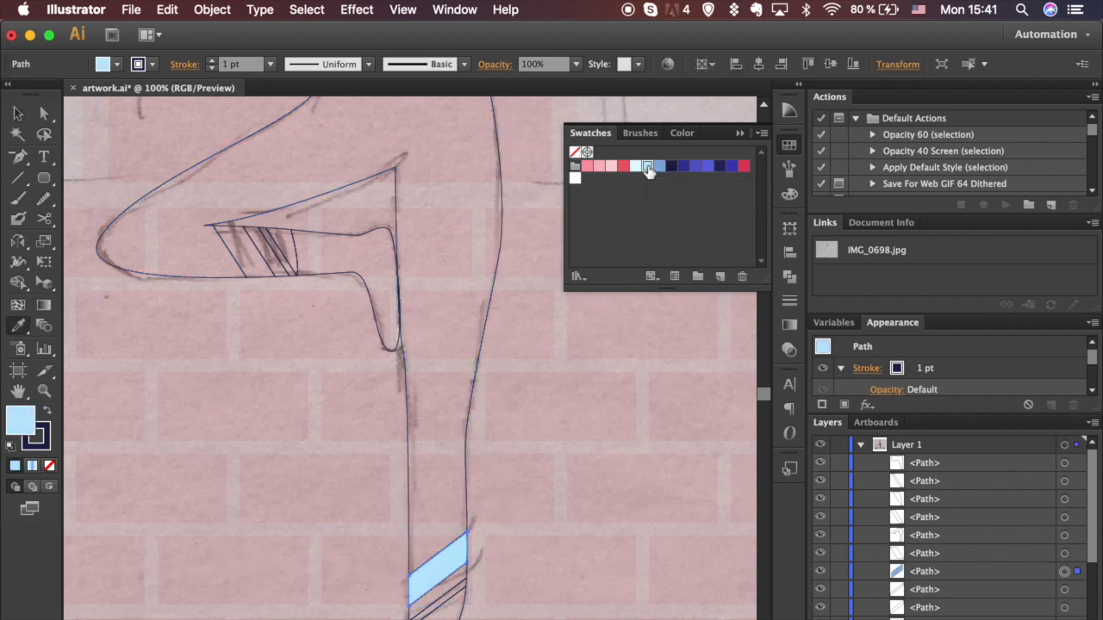
left_click(50, 441)
Fill the narrow lower stripe on the standing leg with the R=124 G=176 B=232 blue swatch and no outline.
key("v")
left_click(429, 605)
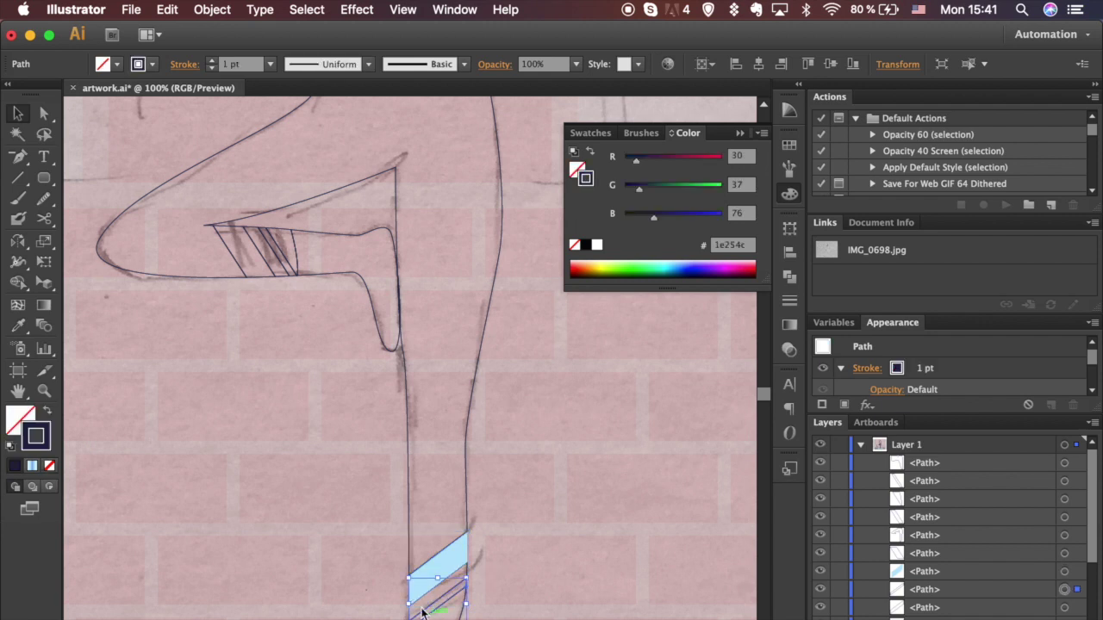
left_click(50, 468)
left_click(790, 145)
left_click(659, 166)
left_click(449, 571)
Copy the blue fill of the standing leg's narrow stripe onto the narrow stripe of the bent leg with the Eyedropper.
left_click(281, 258)
key("i")
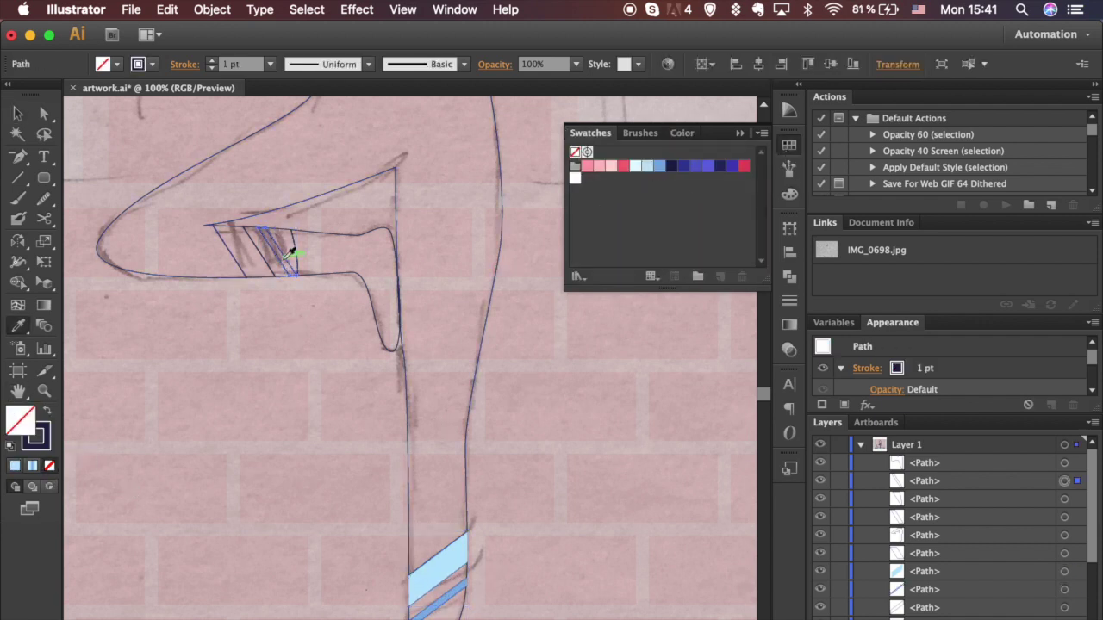
left_click(460, 588)
key("v")
left_click(264, 349)
Give the bent leg's wide stripe the light blue, outline-free style of the standing leg's wide stripe with the Eyedropper.
key("super+minus")
key("super+plus")
key("super+minus")
key("super+minus")
key("super+minus")
key("super+minus")
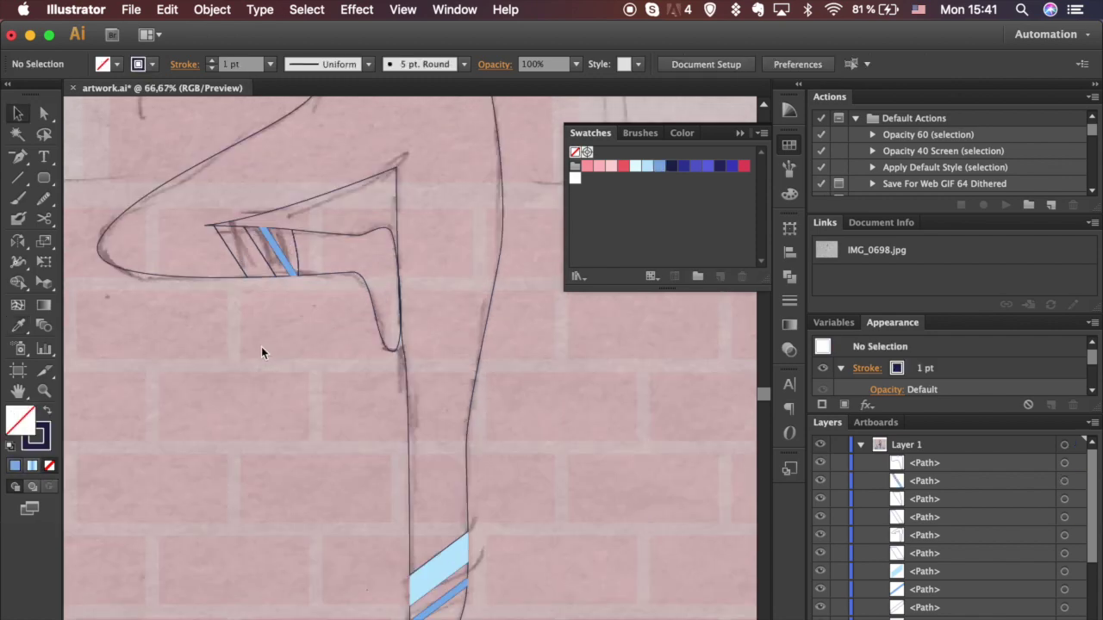
key("super+plus")
key("super+plus")
key("super+plus")
key("super+plus")
key("super+plus")
key("super+plus")
key("super+plus")
key("super+plus")
scroll(260, 345, "up", 10)
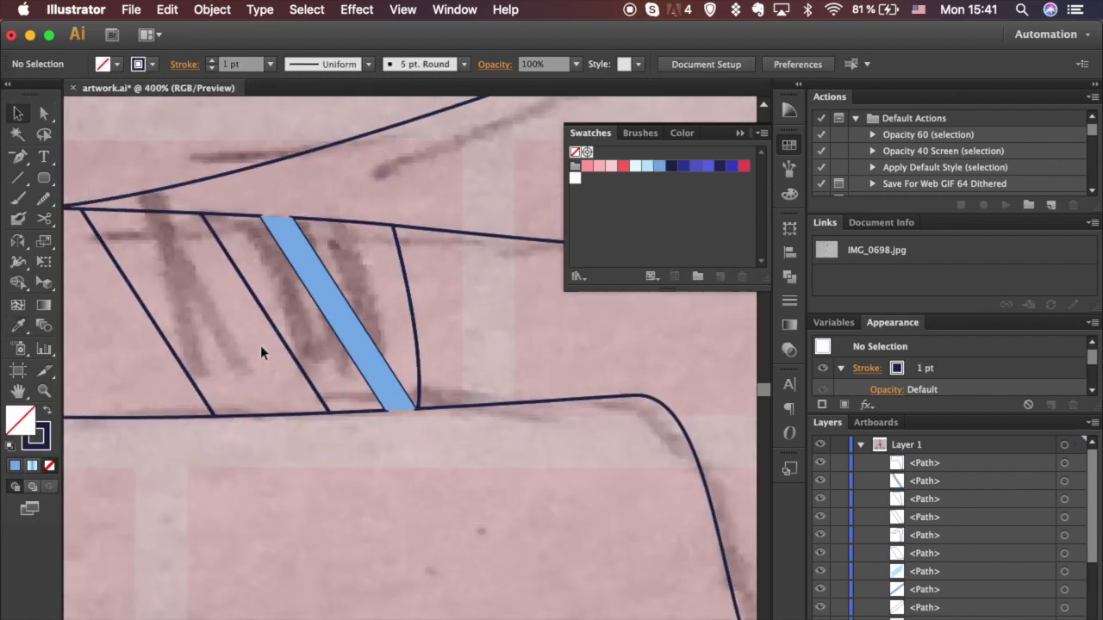
key("super+plus")
key("super+plus")
scroll(260, 346, "left", 5)
left_click(193, 396)
scroll(193, 396, "left", 3)
left_click(287, 207)
key("i")
left_click(681, 346)
key("super+minus")
key("super+minus")
key("super+minus")
key("super+minus")
key("super+minus")
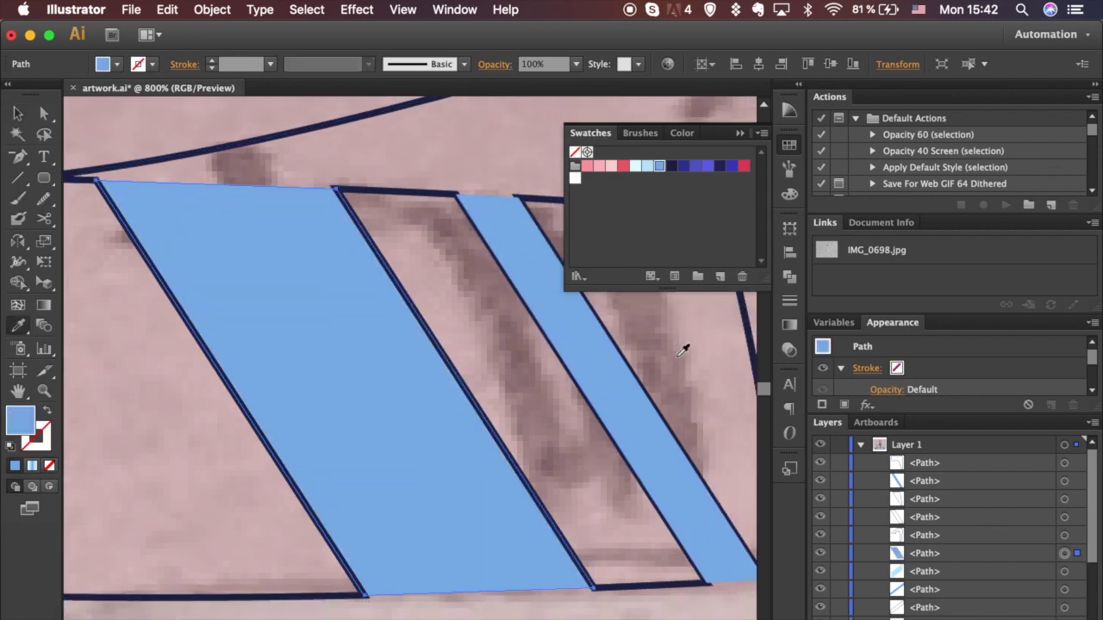
scroll(682, 350, "down", 5)
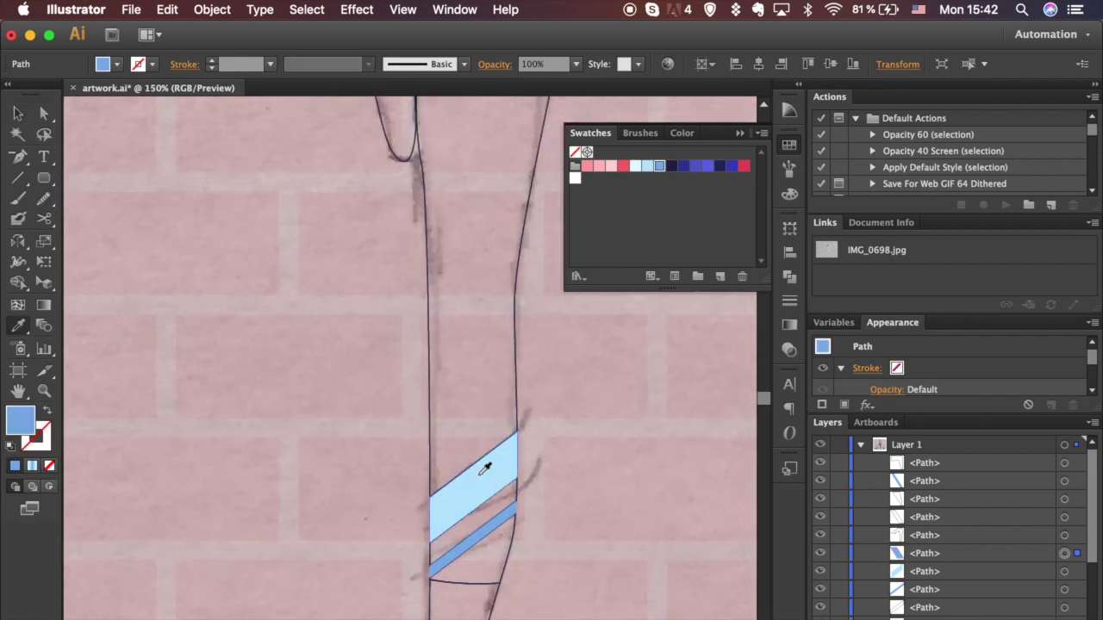
left_click(483, 468)
scroll(337, 409, "up", 7)
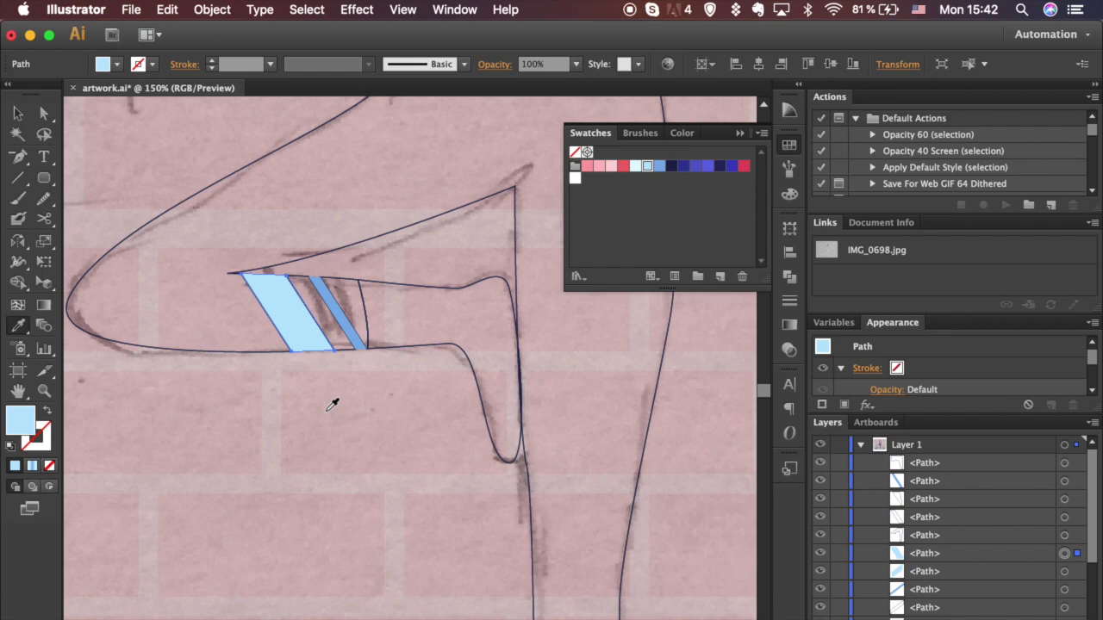
Swap the fill and stroke of the main trousers shape so it has a dark navy fill and no outline.
key("v")
left_click(394, 231)
key("super+minus")
key("super+minus")
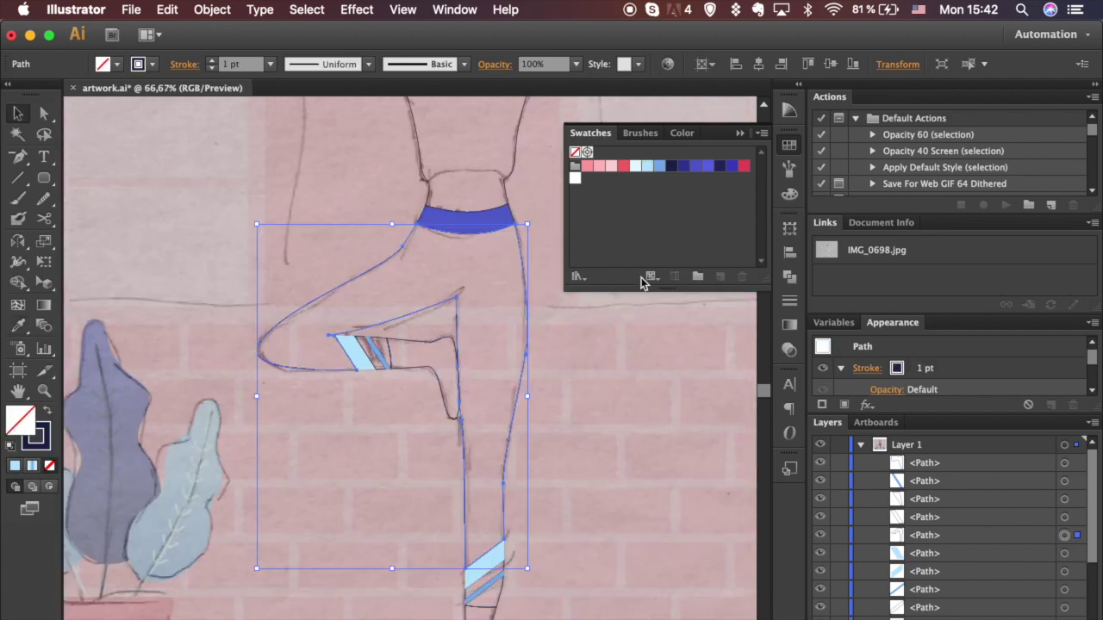
left_click(789, 325)
left_click(47, 411)
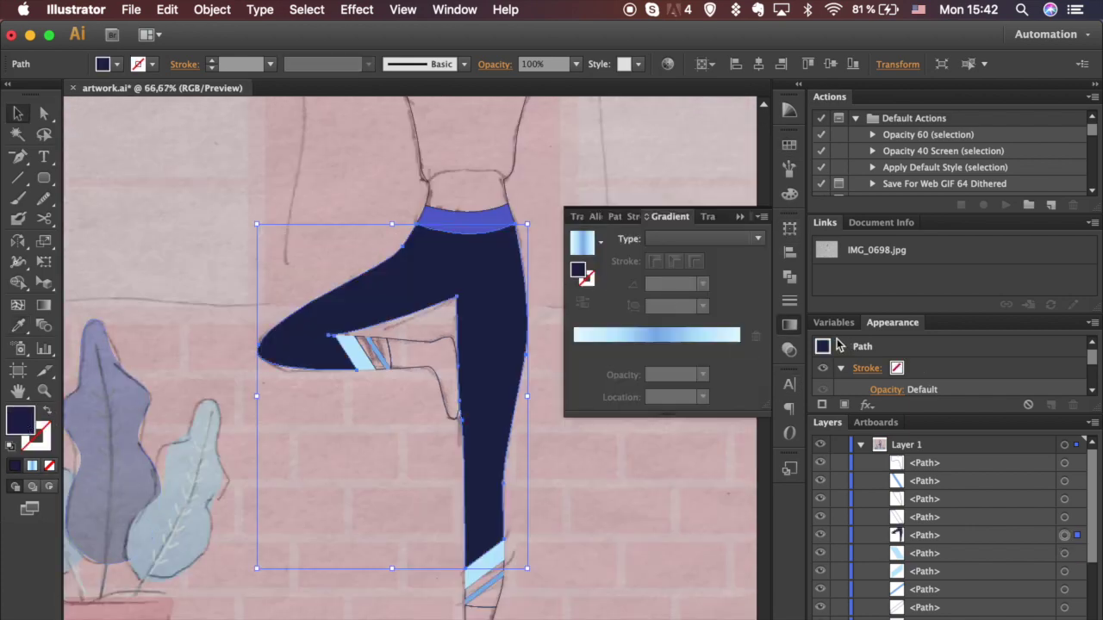
Give the main trousers shape a linear gradient from dark blue to the R=87 G=102 B=206 swatch.
left_click(710, 241)
left_click(707, 258)
left_click_drag(618, 350, 701, 369)
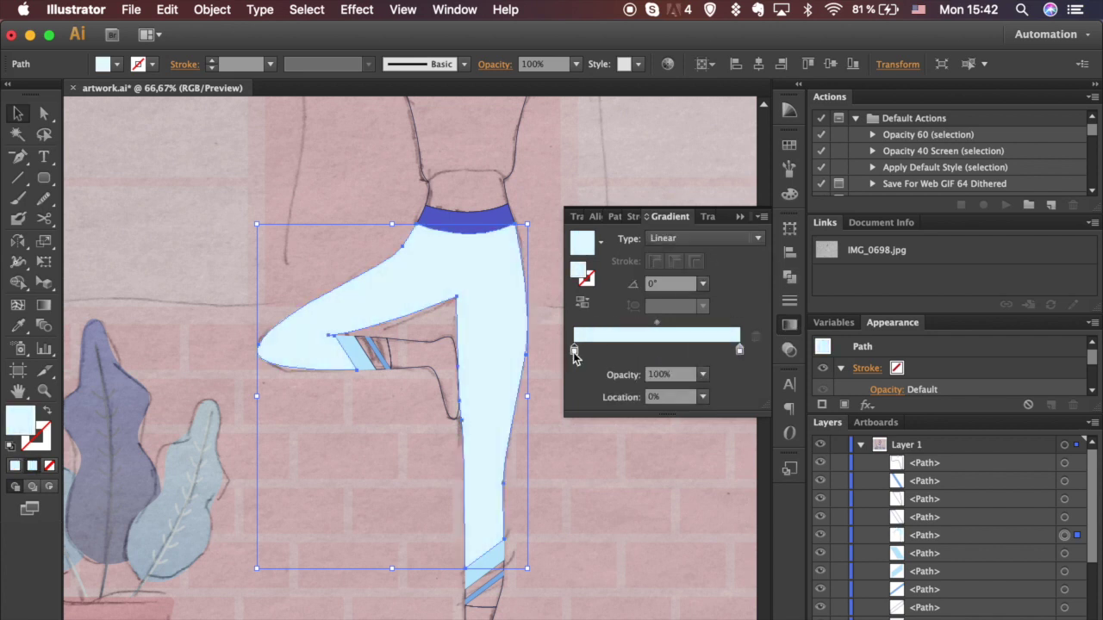
double_click(575, 350)
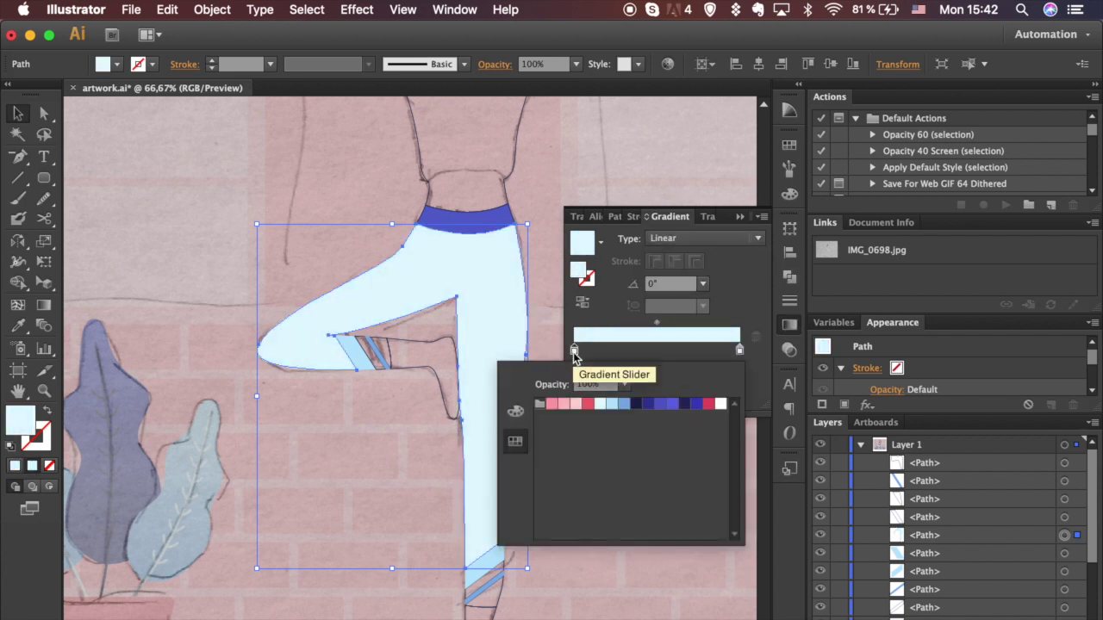
left_click(649, 405)
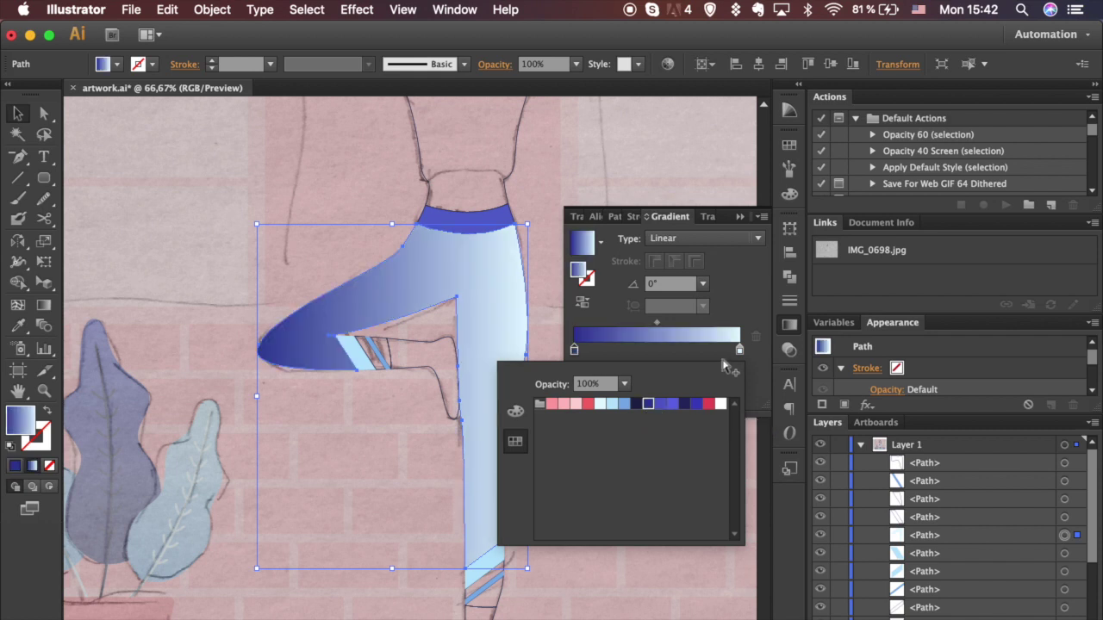
double_click(740, 350)
left_click(660, 405)
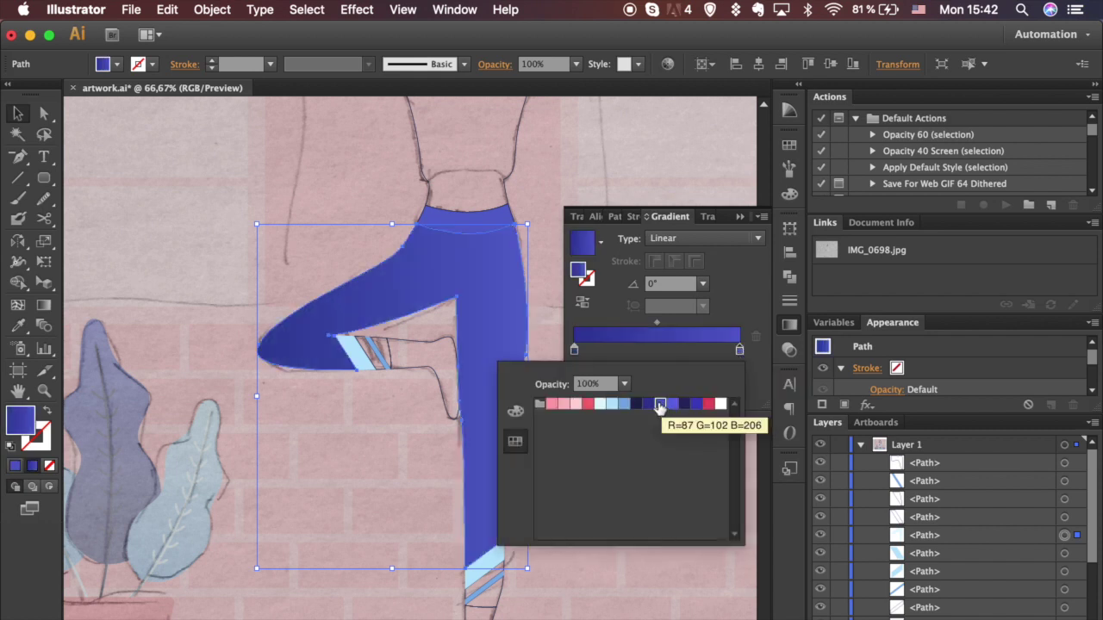
Fill the waistband with a brighter violet-blue swatch and remove its outline.
left_click(475, 230)
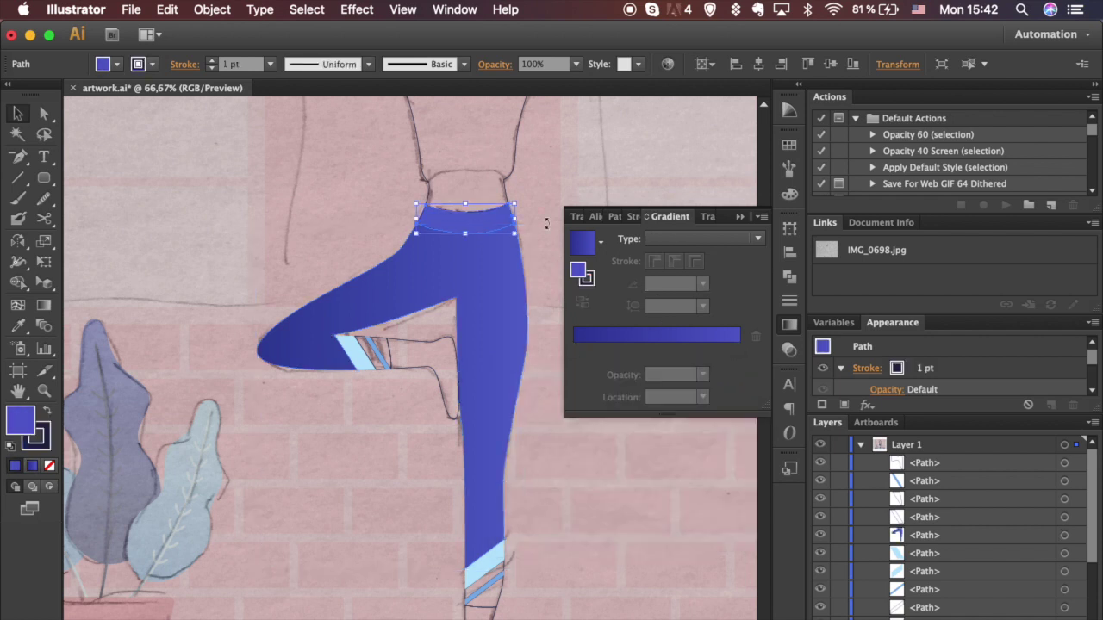
left_click(790, 146)
left_click(708, 167)
left_click(550, 318)
left_click(493, 332)
left_click(488, 228)
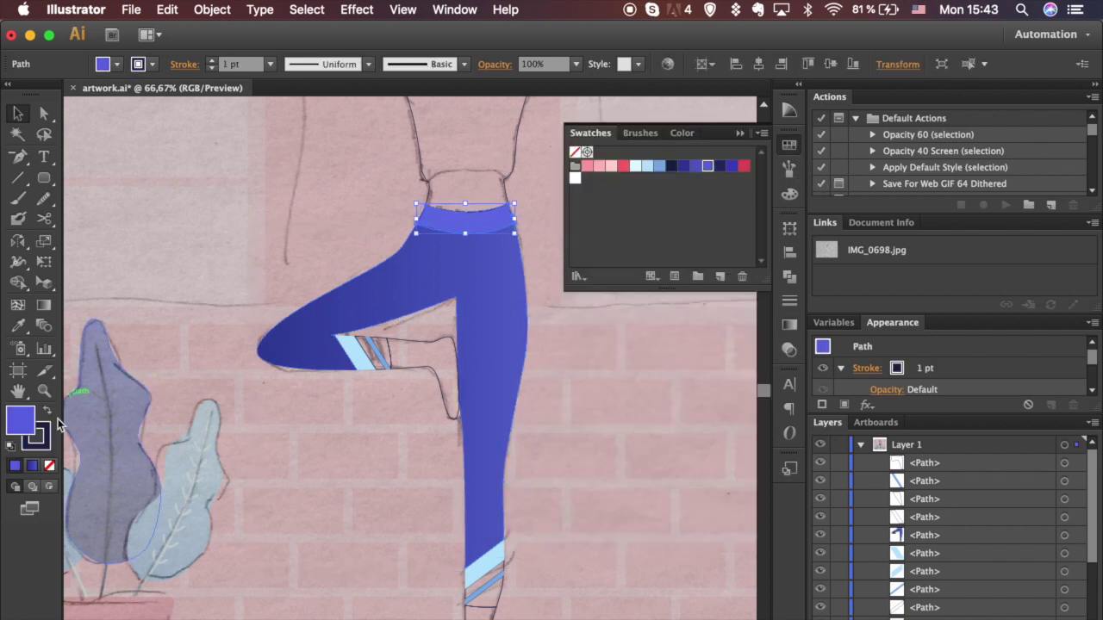
left_click(46, 437)
left_click(50, 466)
left_click(17, 419)
Redirect the trousers' gradient vertically with the Gradient tool, dark at the lower leg and lighter towards the hips.
left_click(467, 318)
left_click(44, 305)
left_click_drag(474, 435, 470, 229)
left_click_drag(445, 555, 446, 179)
left_click_drag(433, 493, 436, 183)
key("super+equal")
key("super+equal")
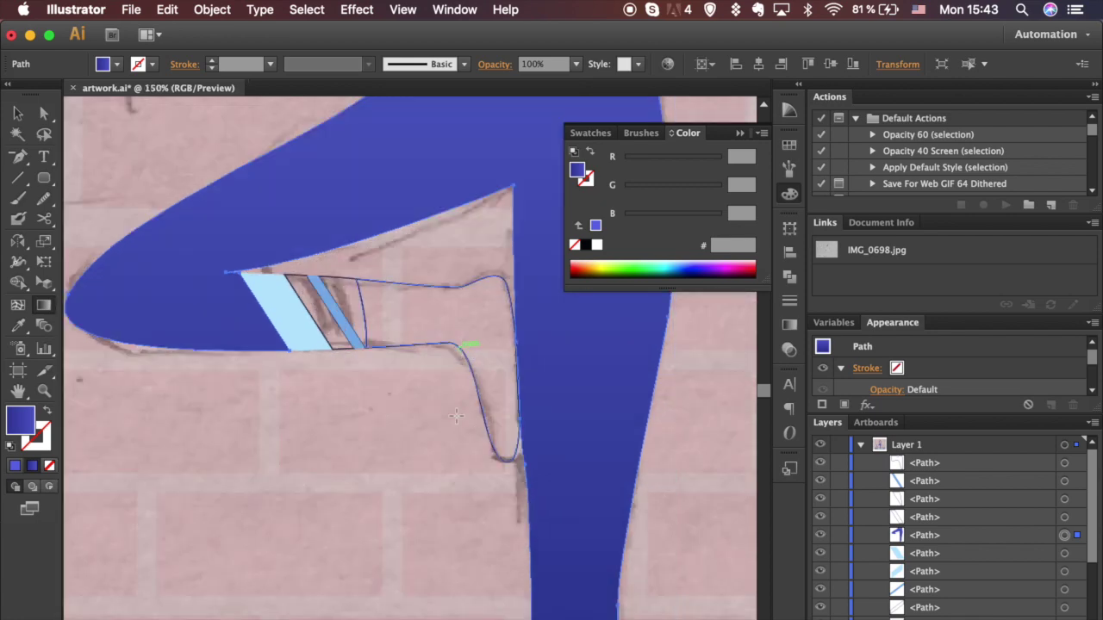
key("super+minus")
key("super+minus")
key("super+minus")
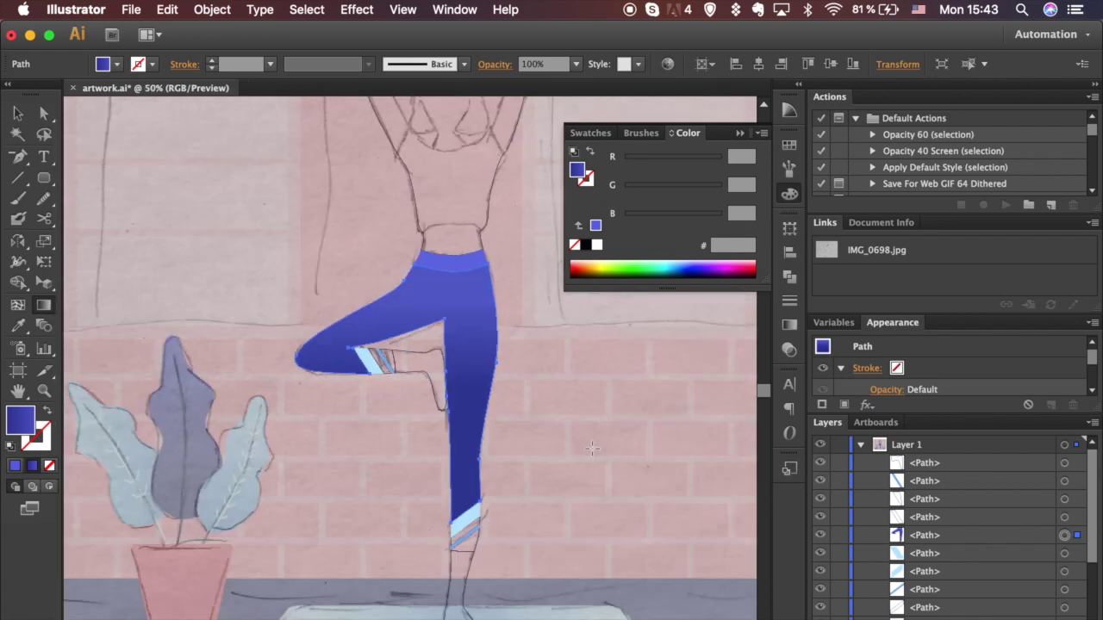
Fill the two unfilled trouser panels beside the bent leg's narrow stripe with the dark blue swatch.
key("v")
left_click(555, 459)
key("super+equal")
key("super+equal")
key("super+equal")
key("super+equal")
left_click(313, 337)
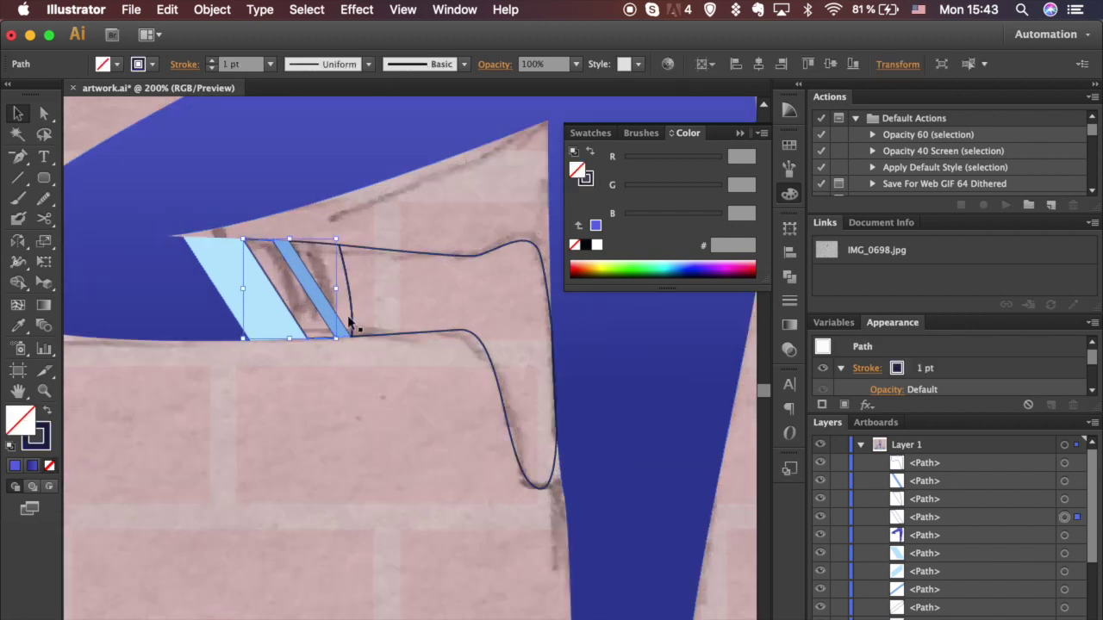
key("F5")
left_click(312, 244, "shift")
left_click(686, 168)
left_click(414, 473)
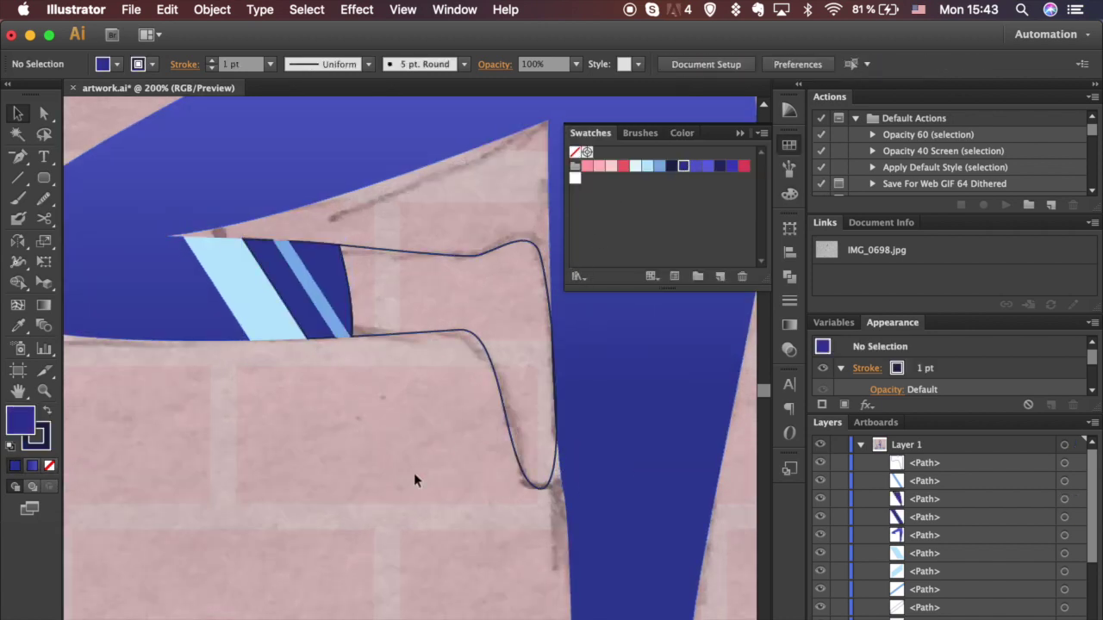
Remove the outline from the two dark blue panels beside the bent leg's narrow stripe.
scroll(414, 474, "down", 3)
left_click(301, 214)
left_click(264, 237, "shift")
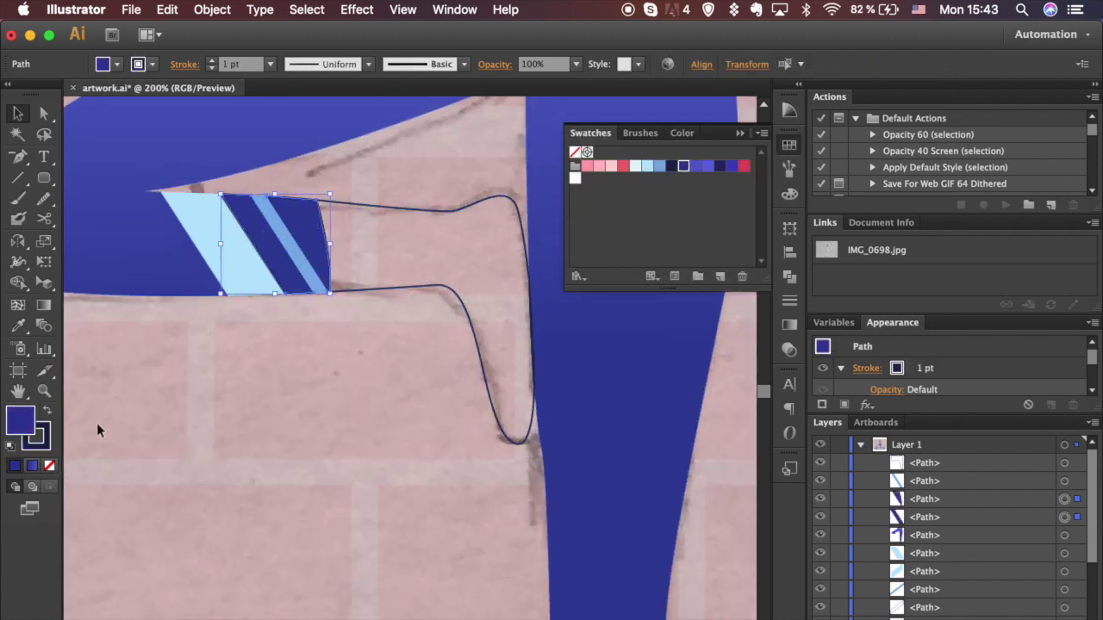
left_click(48, 439)
left_click(52, 465)
left_click(263, 505)
Fill the two panels beside the standing leg's narrow stripe with dark blue and no outline.
scroll(263, 503, "down", 10)
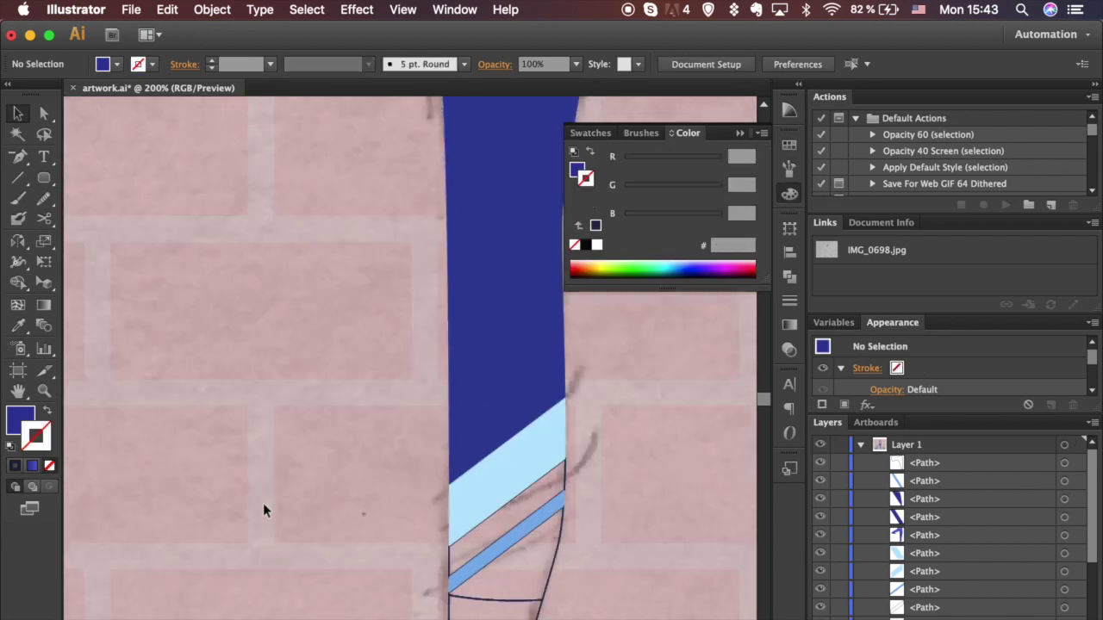
left_click(555, 365)
left_click(520, 383)
scroll(521, 383, "up", 3)
scroll(521, 384, "right", 3)
left_click(459, 368)
left_click(452, 449, "shift")
left_click(46, 412)
left_click(30, 415)
left_click(790, 146)
left_click(684, 166)
left_click(624, 410)
Fill the bare lower legs and feet with the R=246 G=111 B=108 red swatch and no outline.
key("super+minus")
key("super+minus")
key("super+minus")
key("super+minus")
key("super+minus")
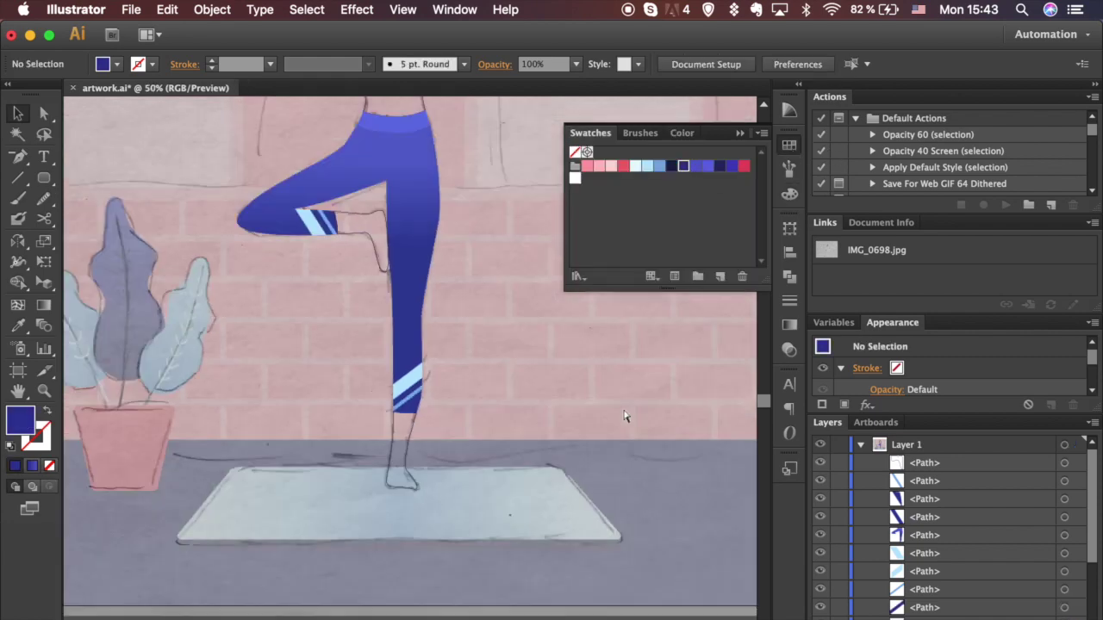
left_click(790, 151)
scroll(622, 289, "left", 3)
scroll(611, 302, "down", 1)
key("super+1")
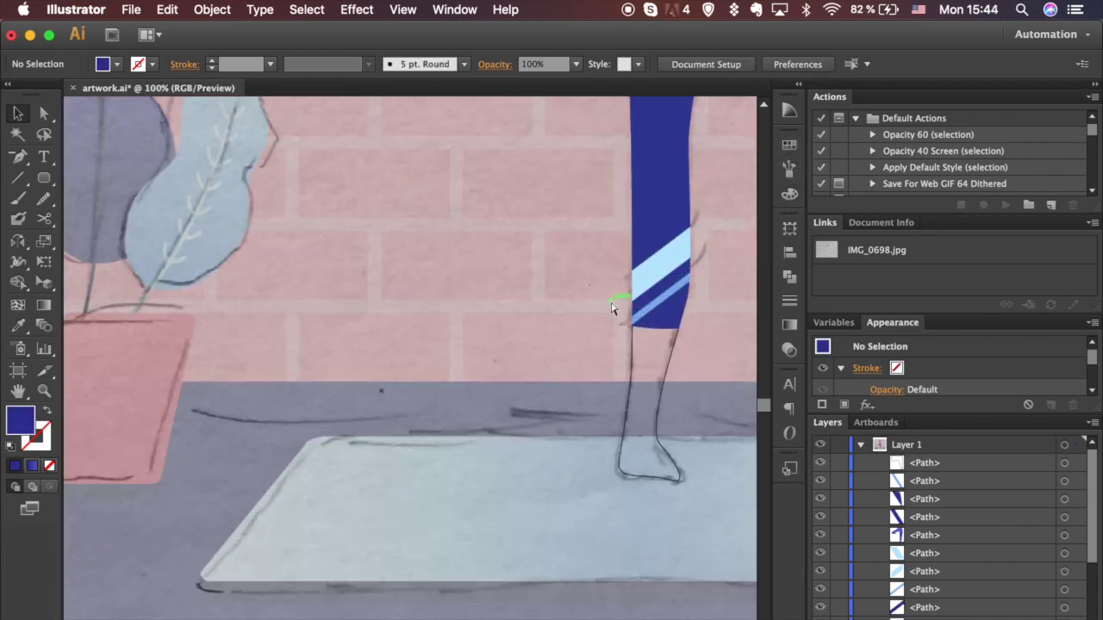
left_click(650, 385)
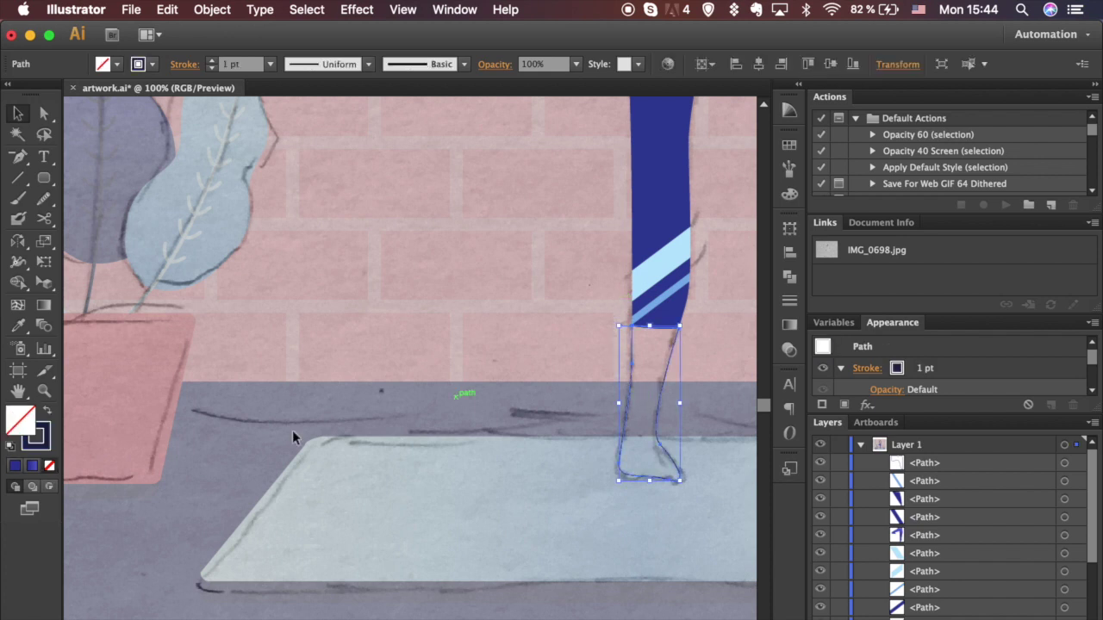
scroll(507, 392, "up", 3)
scroll(507, 392, "right", 2)
left_click(47, 411)
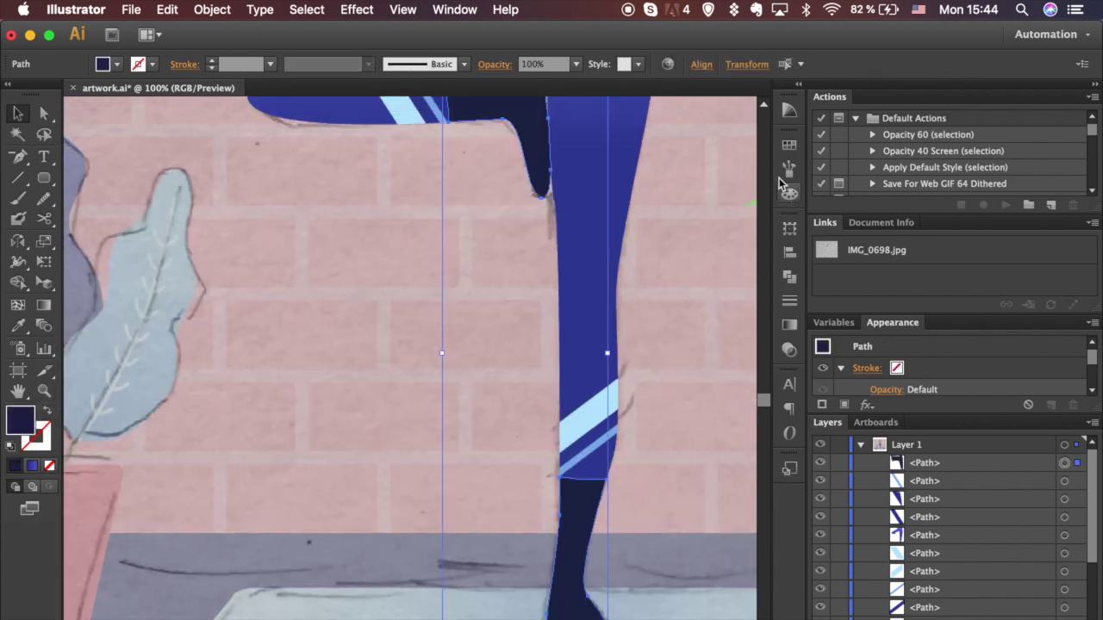
left_click(789, 145)
left_click(624, 167)
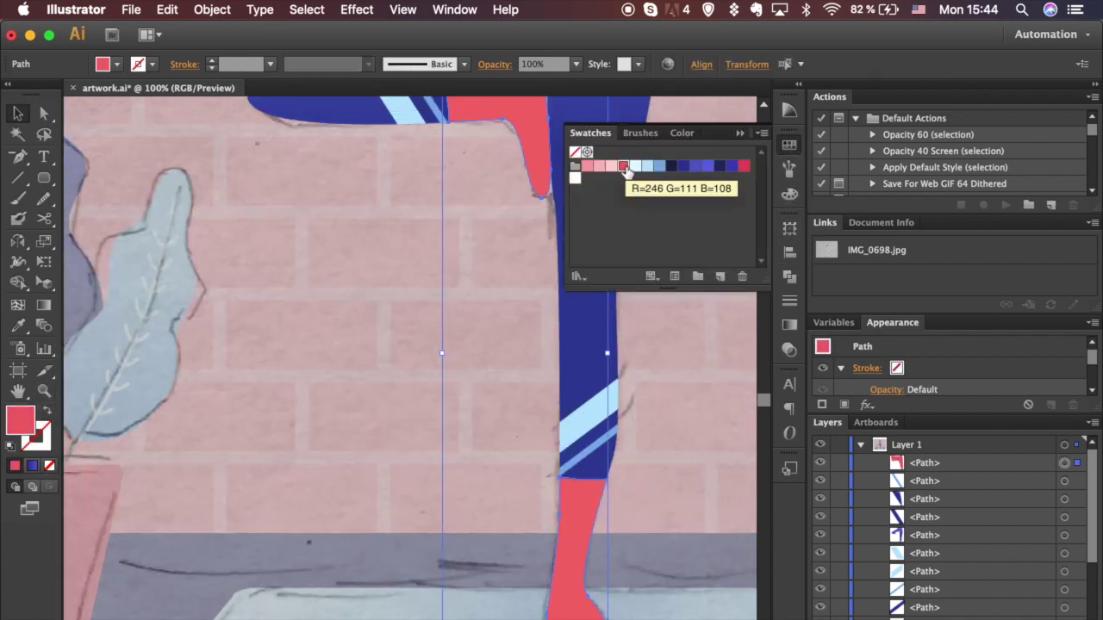
left_click(402, 321)
Draw a curved Pen path across the waist along the sketched lower edge of the top.
key("super+minus")
key("super+minus")
key("super+minus")
scroll(486, 332, "up", 4)
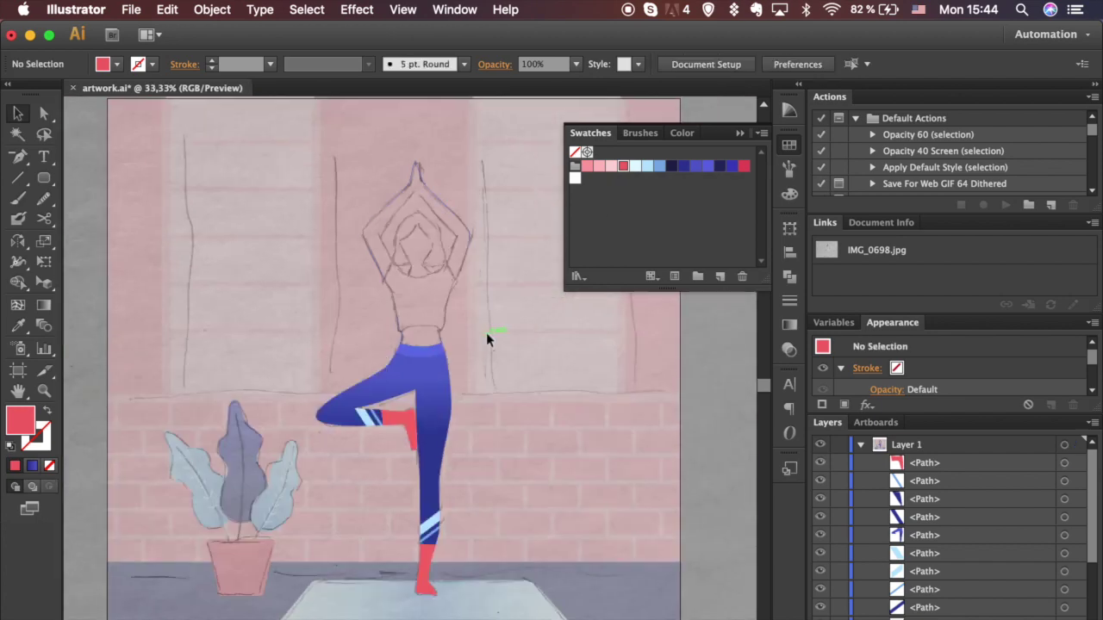
key("super+plus")
key("super+plus")
key("super+plus")
key("super+plus")
scroll(486, 332, "up", 5)
key("p")
scroll(347, 396, "up", 3)
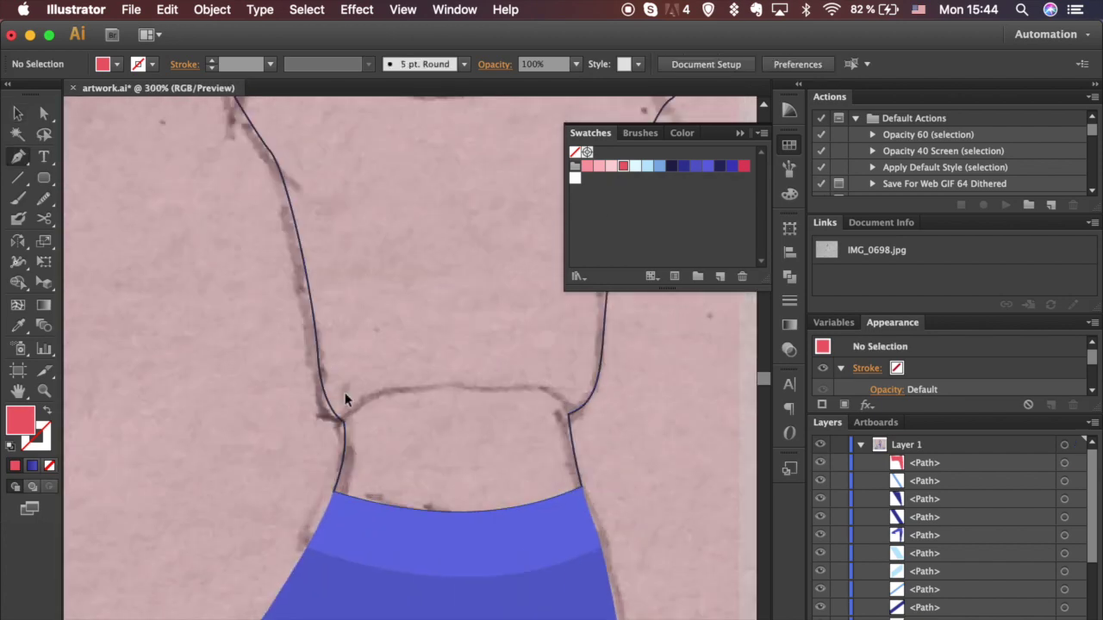
left_click(261, 469)
left_click_drag(509, 394, 649, 400)
scroll(649, 400, "right", 5)
scroll(649, 401, "down", 1)
left_click_drag(577, 427, 603, 458)
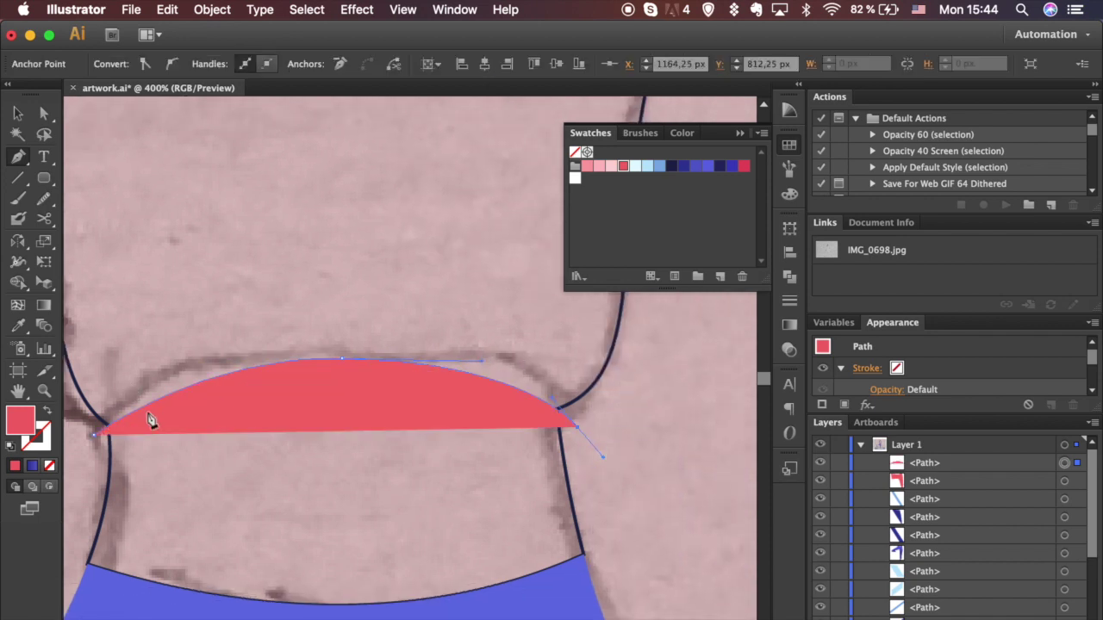
Turn the waist curve into an unfilled line, divide the upper-body outline along it with Pathfinder Divide, and ungroup the pieces.
key("shift+x")
key("v")
left_click(600, 370, "shift")
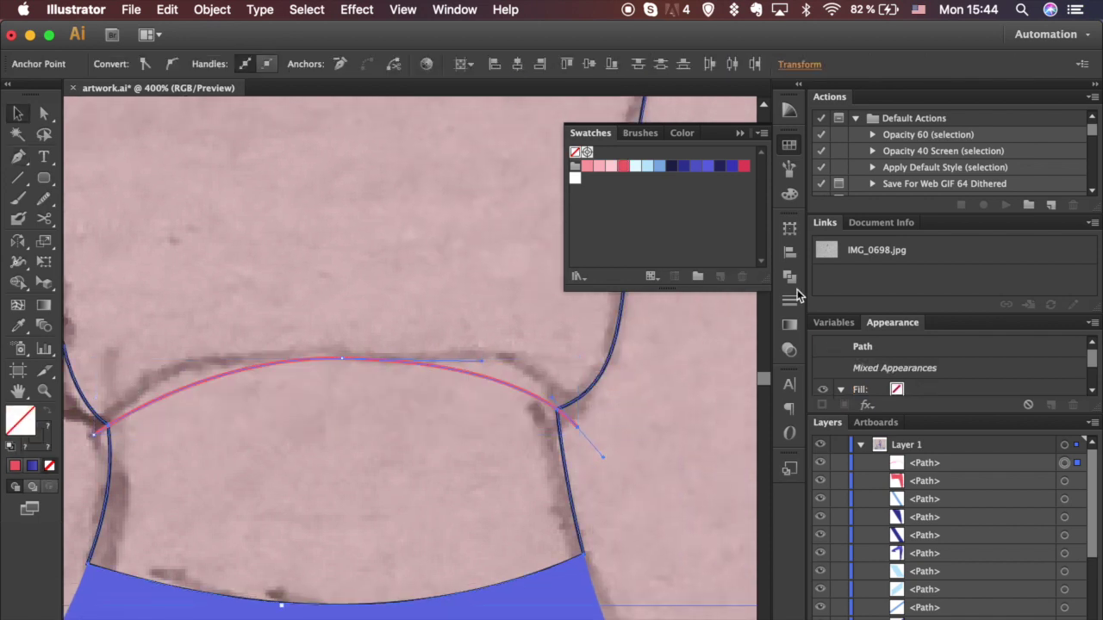
left_click(789, 277)
left_click(583, 297)
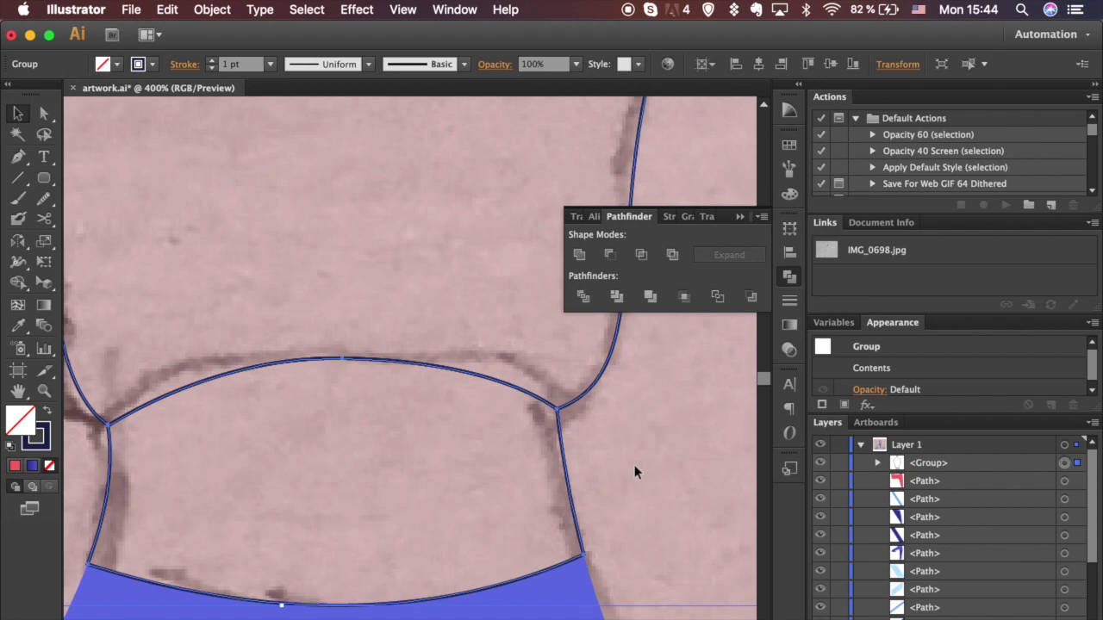
key("shift+super+g")
Fill the bare waist piece with the same red as the legs and remove its outline.
left_click(684, 440)
left_click(562, 442)
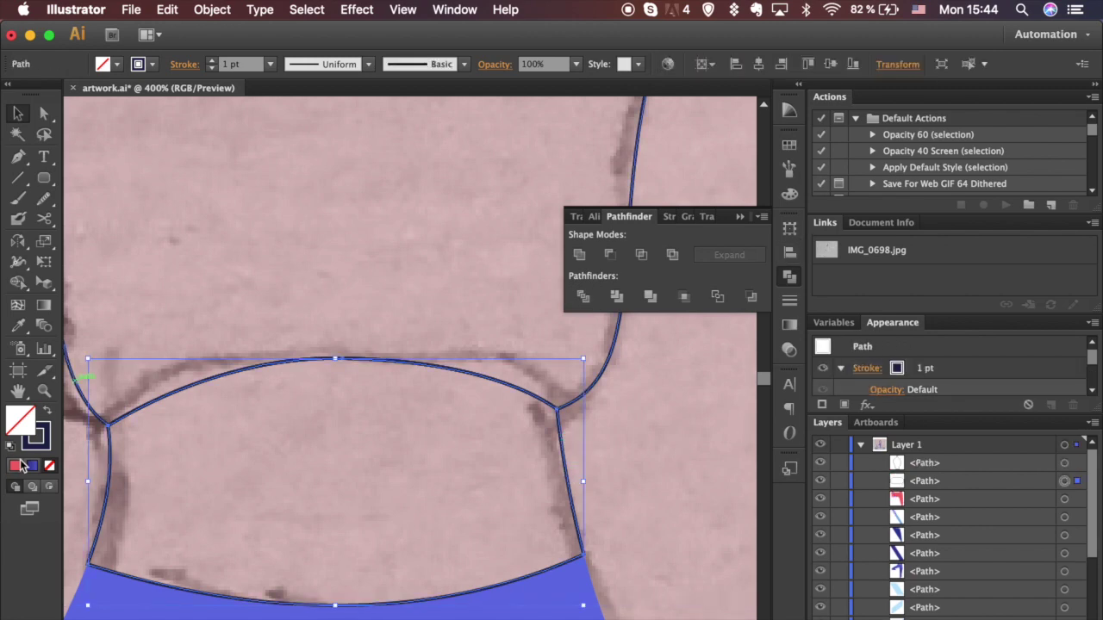
left_click(17, 465)
key("x")
left_click(49, 466)
left_click(634, 417)
Trace the left inner edge of the raised arms with the Pen tool, from the peak past the elbow to the hair tip.
key("super+minus")
key("super+minus")
key("super+minus")
key("super+minus")
key("super+minus")
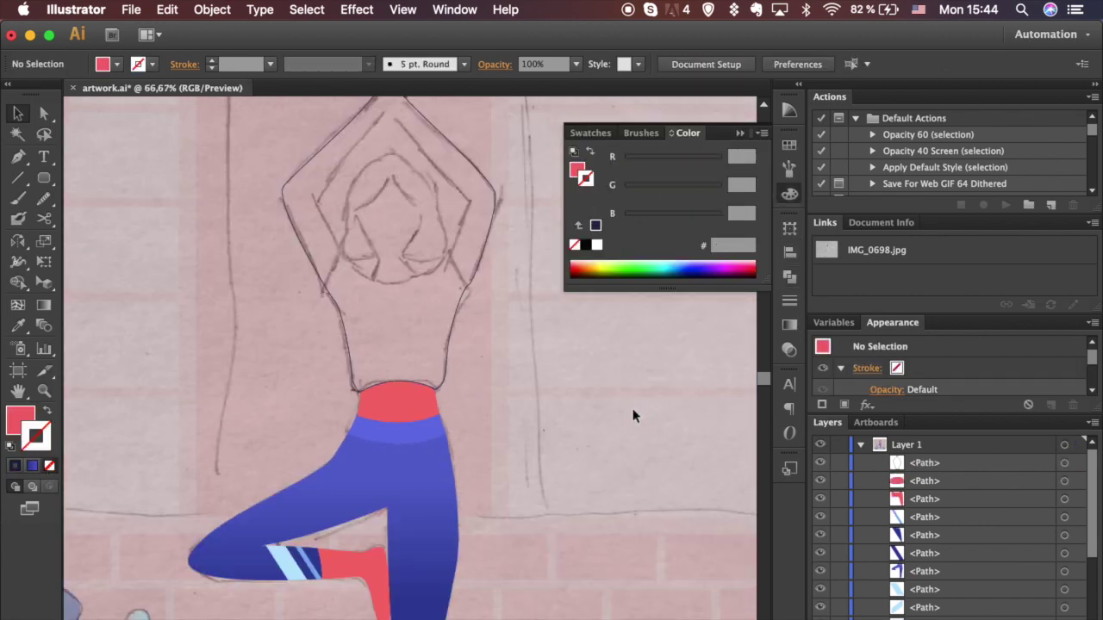
left_click(790, 196)
key("super+plus")
key("super+plus")
key("super+plus")
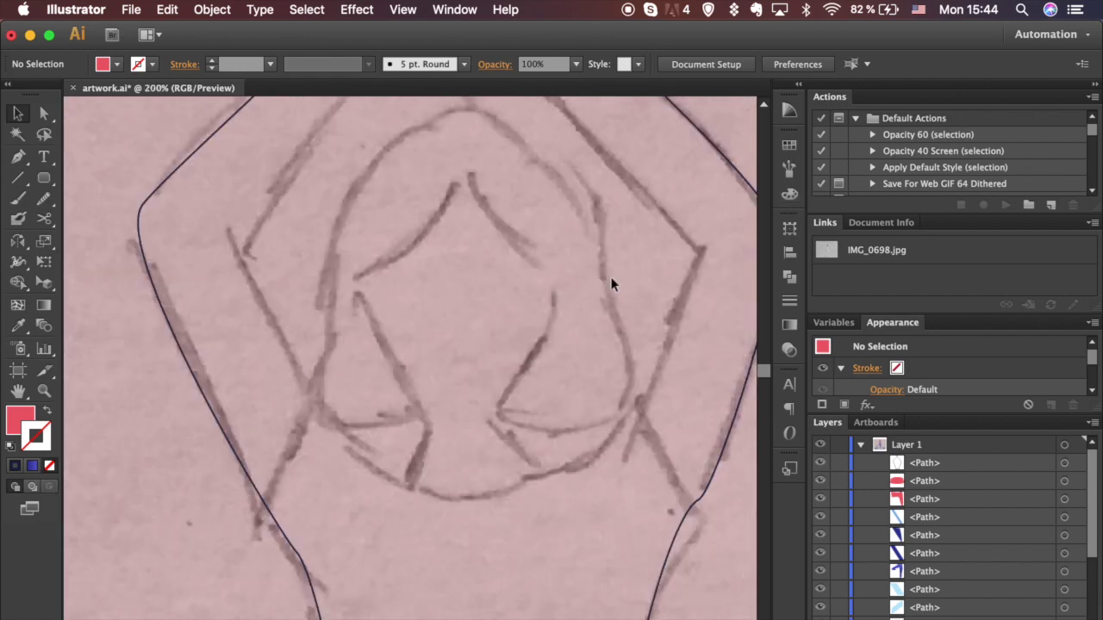
scroll(612, 284, "up", 2)
key("p")
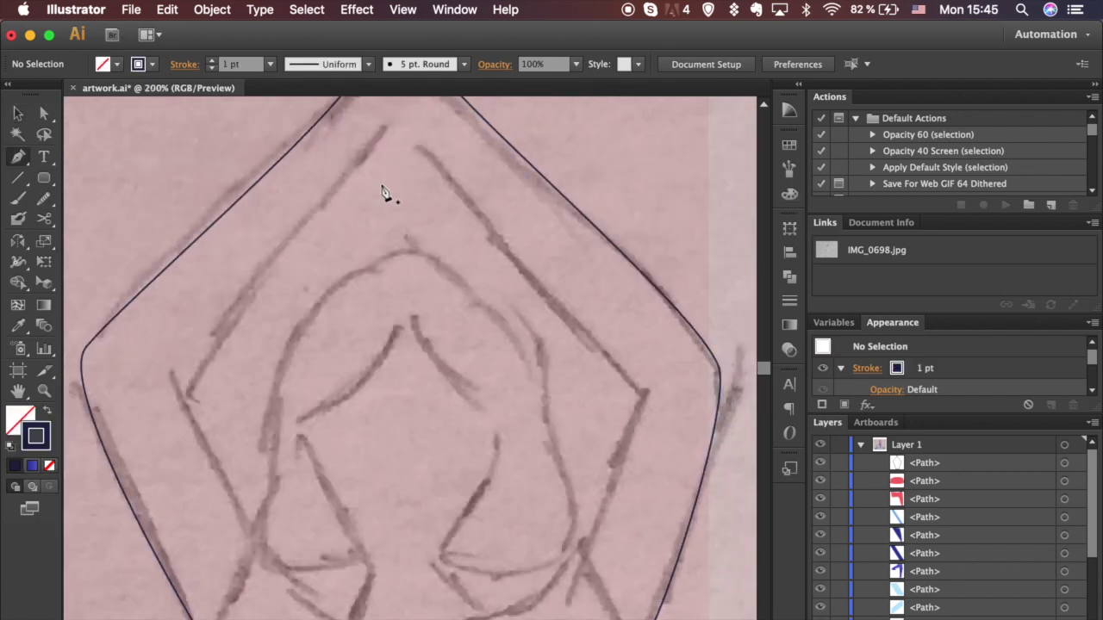
left_click(394, 127)
left_click_drag(185, 395, 202, 446)
scroll(216, 465, "down", 3)
left_click_drag(411, 564, 420, 568)
left_click_drag(348, 470, 331, 447)
left_click(348, 471)
scroll(485, 442, "up", 3)
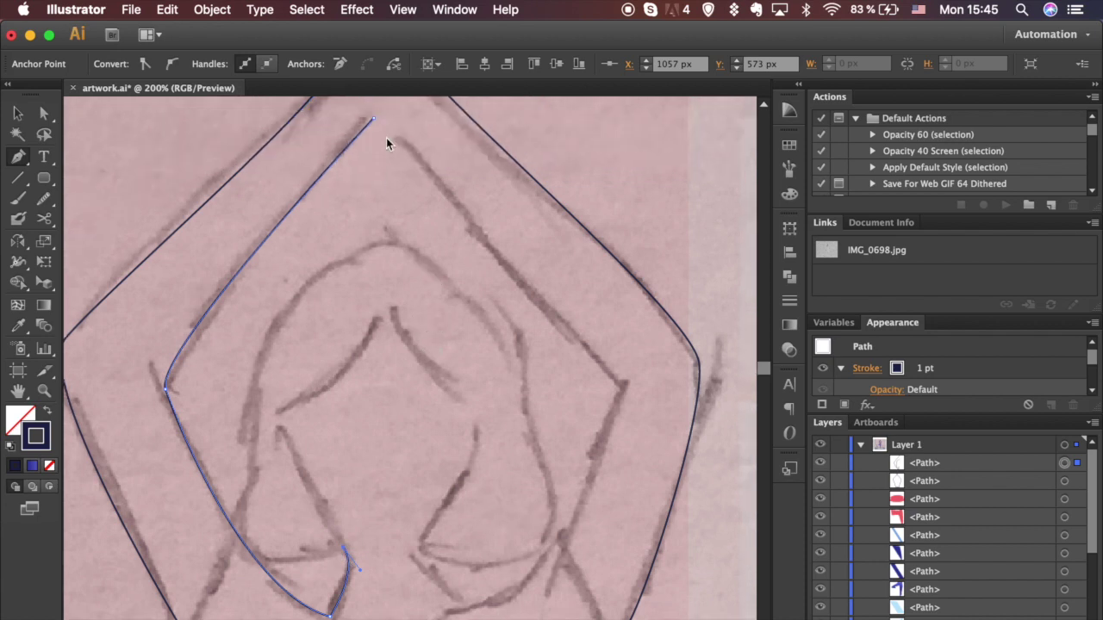
Continue the path from the peak down the right inner arm, past the elbow, to the right hair tip.
left_click(374, 119)
left_click_drag(620, 385, 624, 411)
left_click_drag(469, 602, 374, 601)
left_click(469, 603)
left_click_drag(423, 550, 422, 522)
left_click(422, 550)
Trace the hair contour from the right tip over the head and close the path at the left tip.
left_click_drag(549, 520, 550, 469)
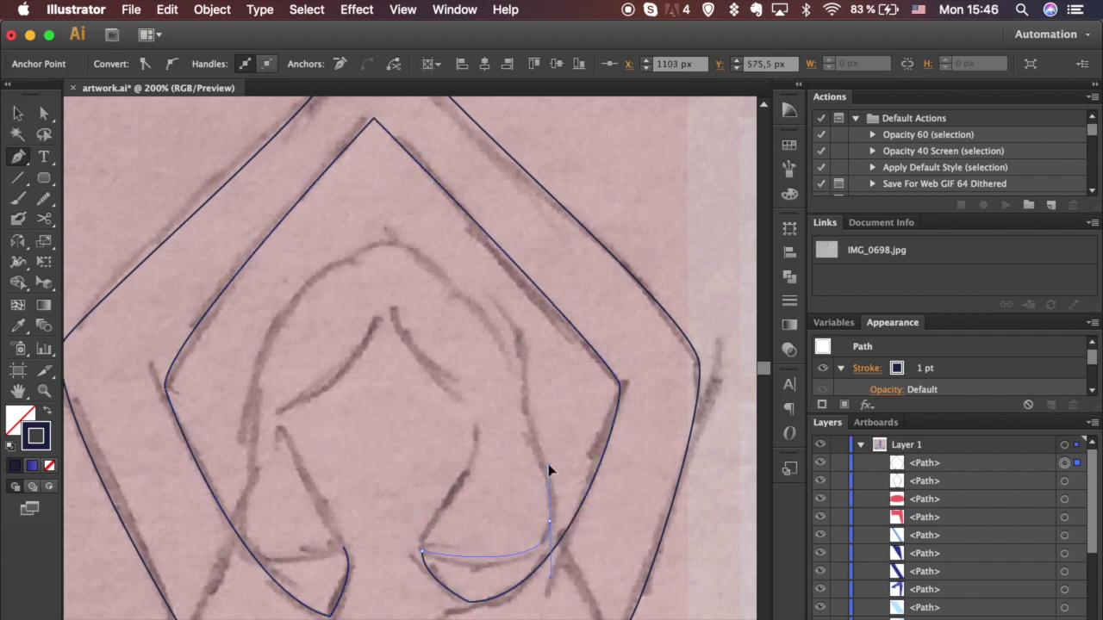
left_click_drag(523, 389, 527, 351)
left_click_drag(480, 280, 452, 254)
left_click_drag(373, 242, 350, 243)
left_click_drag(264, 348, 261, 416)
left_click_drag(248, 496, 249, 493)
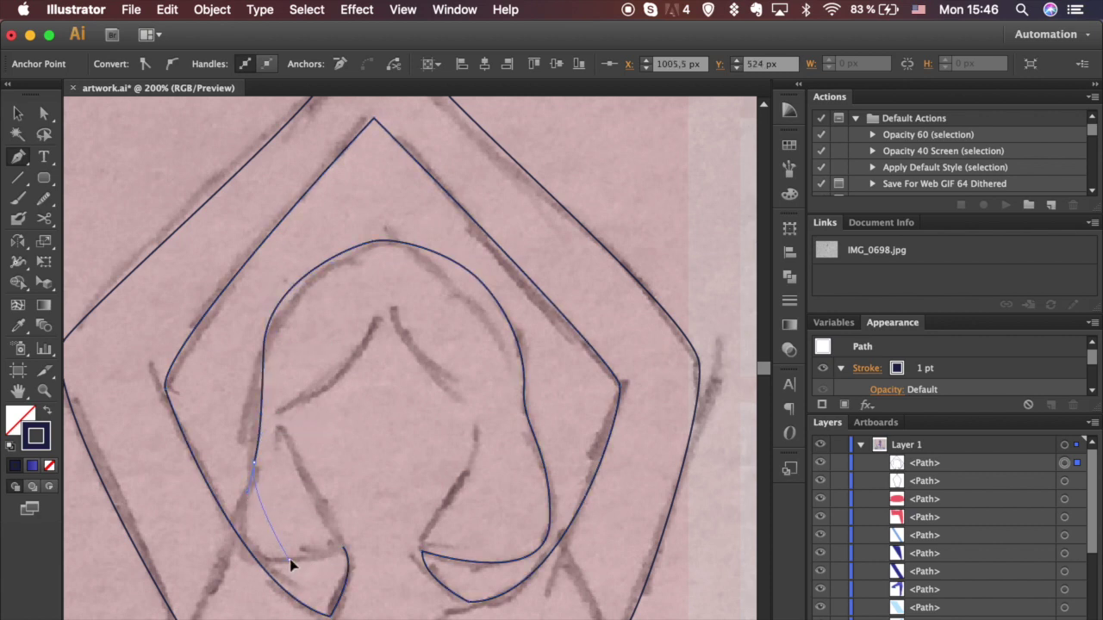
left_click(344, 549)
Adjust the curve of the lower left hair lock and even out the hair contour with the Smooth tool.
mouse_move(468, 510)
left_mouse_down()
mouse_move(458, 514)
mouse_move(468, 508)
left_mouse_up()
key("a")
left_click_drag(372, 539, 349, 542)
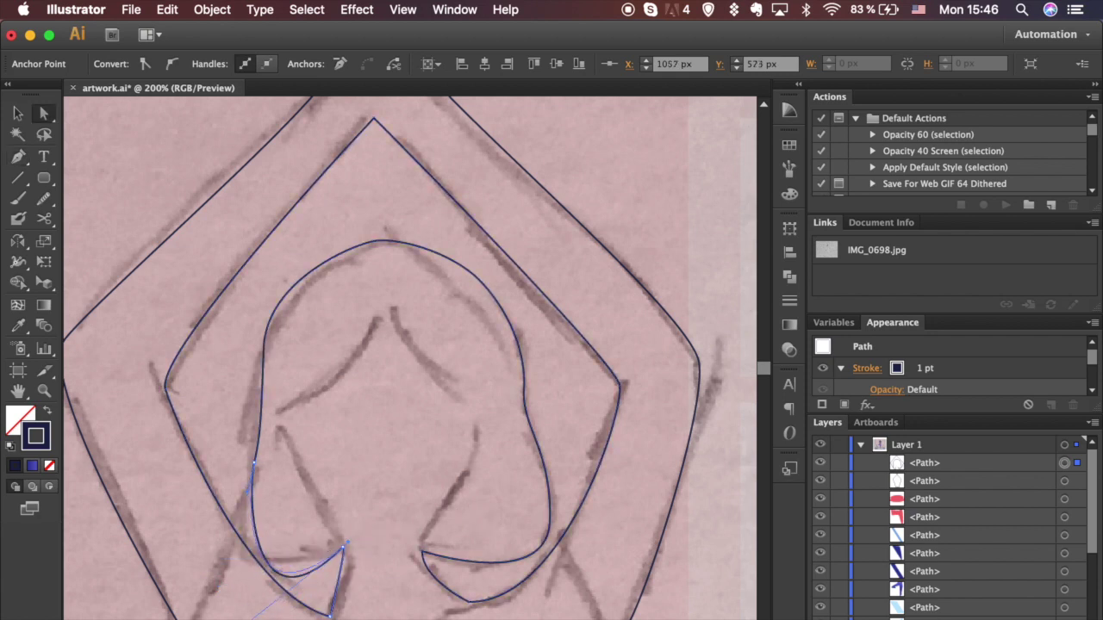
left_click(227, 603)
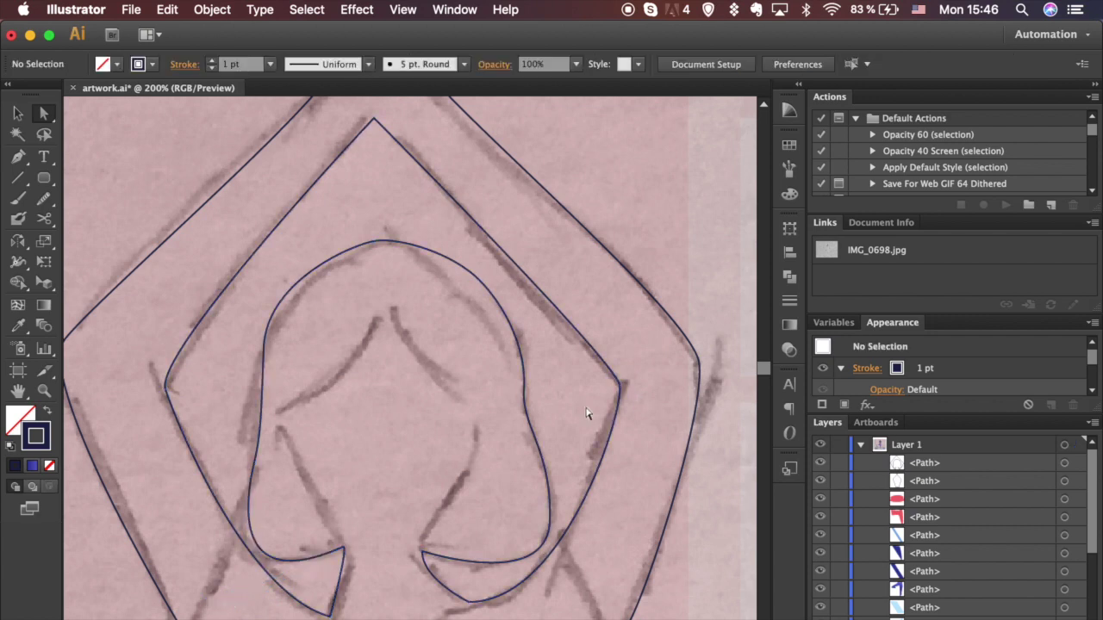
left_click_drag(559, 417, 558, 417)
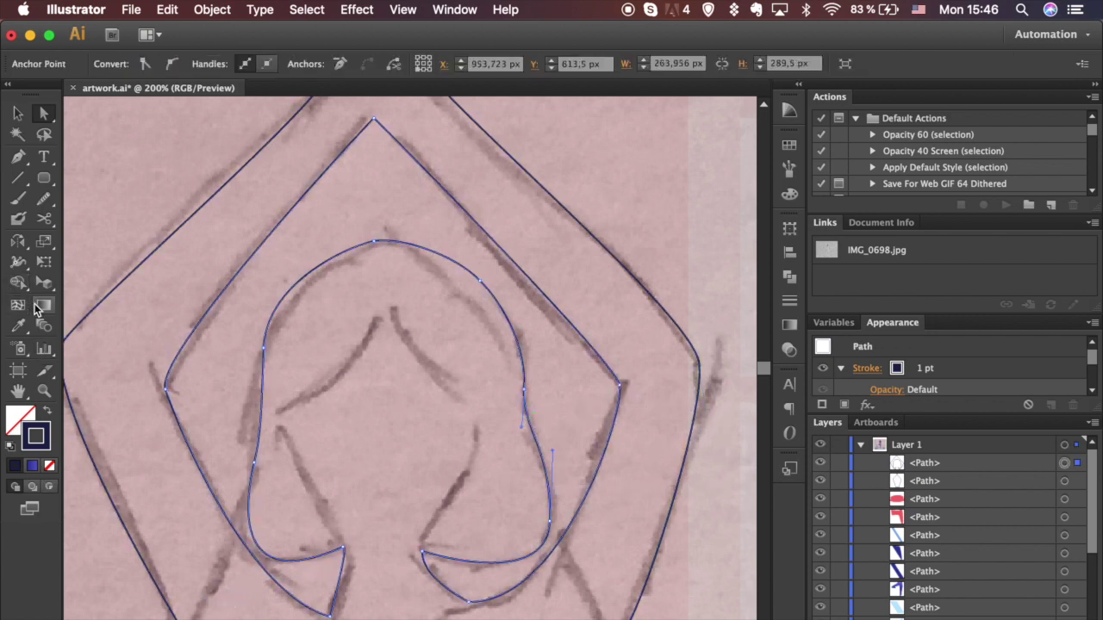
left_click_drag(532, 435, 524, 367)
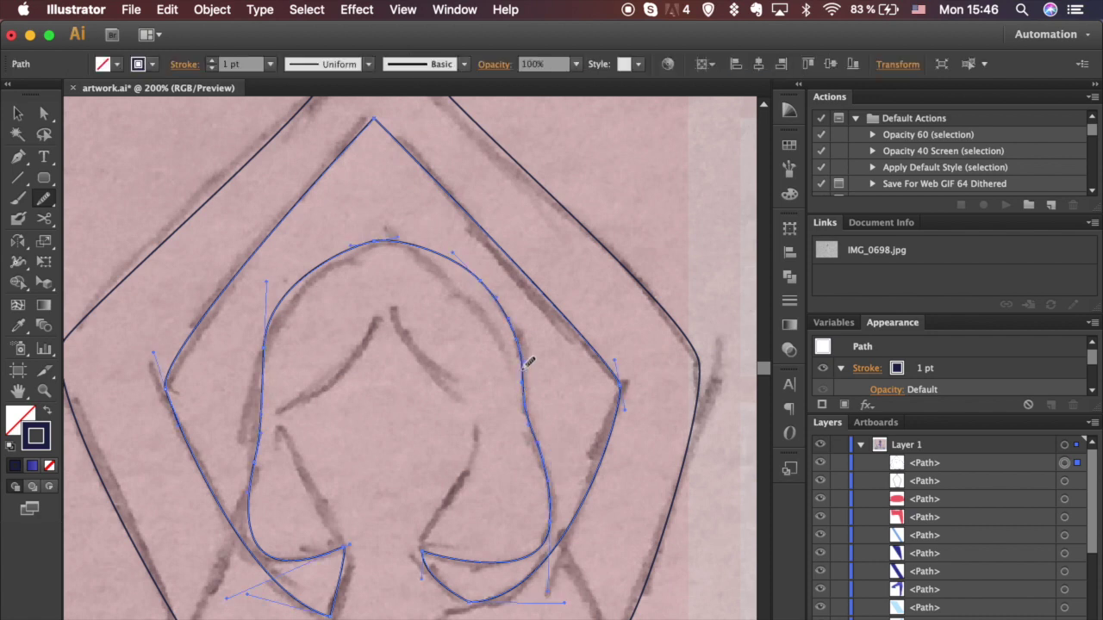
left_click_drag(307, 264, 274, 323)
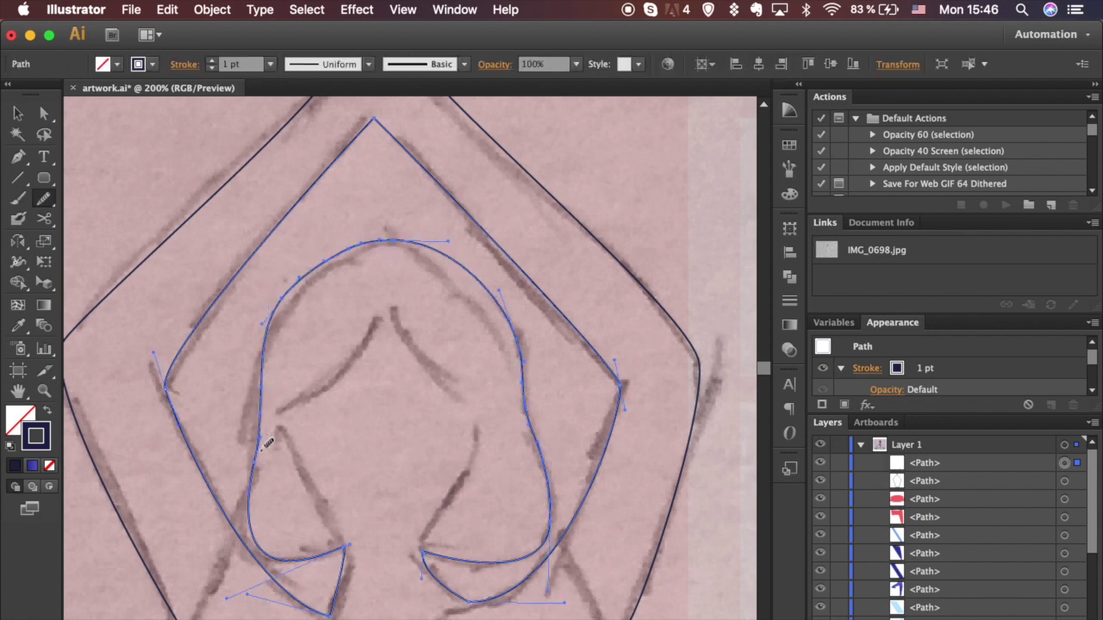
Swap fill and stroke of the arm-gap shape and the upper-body shape so both are dark navy without outline.
key("v")
left_click(660, 566, "shift")
left_click(49, 417)
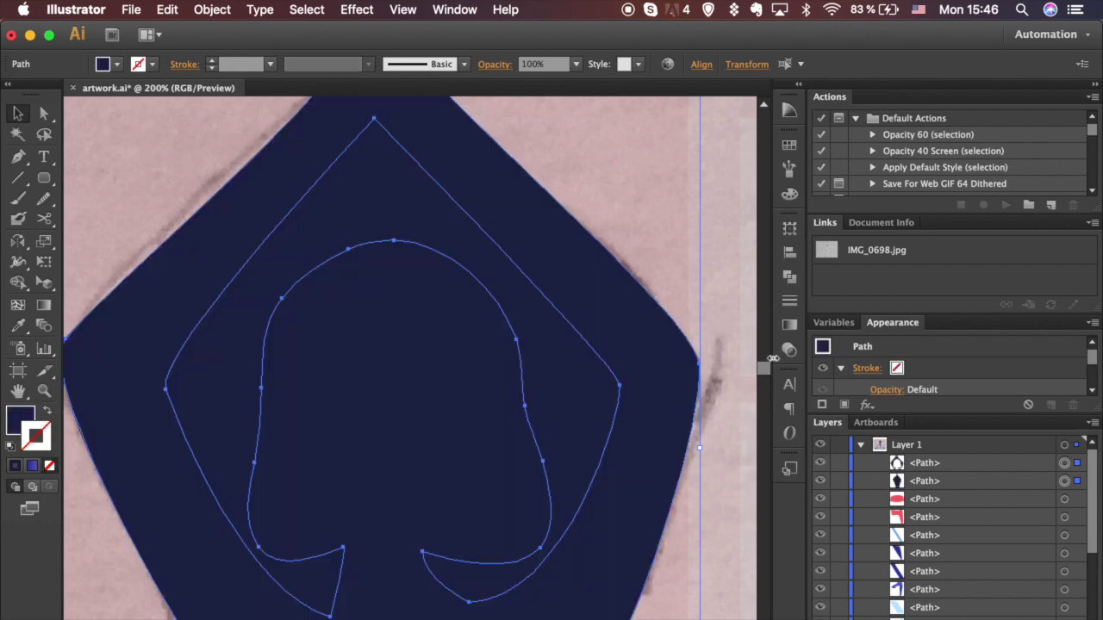
Cut the arm-gap shape out of the upper-body shape and swap its fill and stroke to leave a navy outline.
left_click(789, 275)
left_click(609, 254)
left_click(603, 144)
left_click(778, 276)
left_click(673, 370)
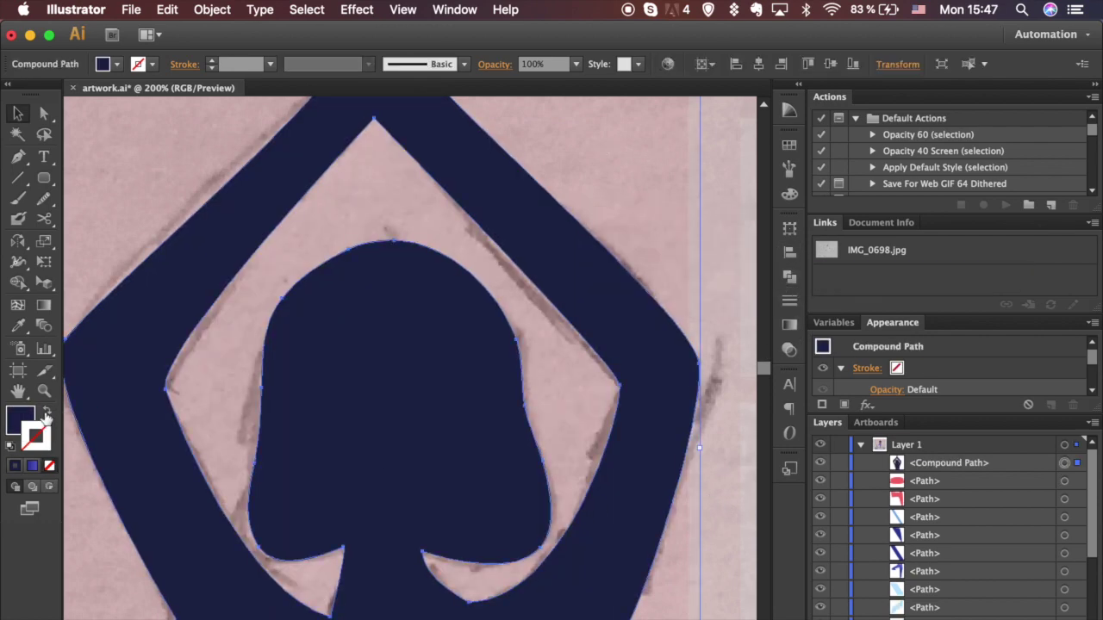
key("shift+x")
left_click(407, 223)
Trace the face contour from the hair parting to the left temple and down along the left hair lock to the neck.
key("super+minus")
key("super+minus")
key("super+minus")
key("super+minus")
key("super+equal")
key("super+equal")
key("super+equal")
key("super+equal")
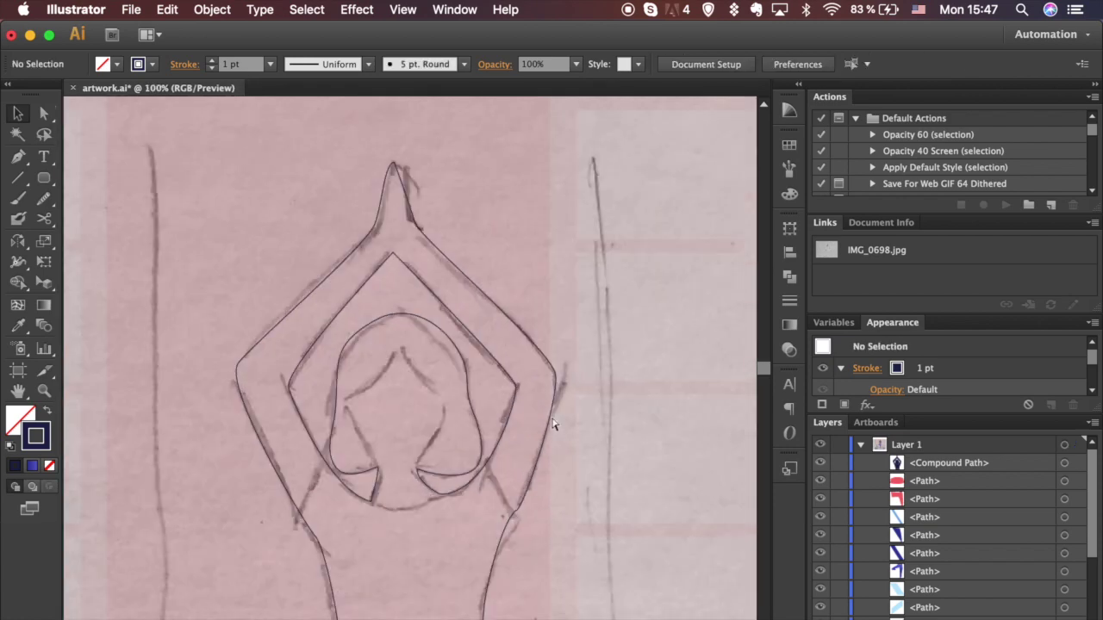
scroll(554, 421, "down", 2)
key("p")
left_click(401, 228)
left_click_drag(295, 338, 232, 350)
left_click(297, 339)
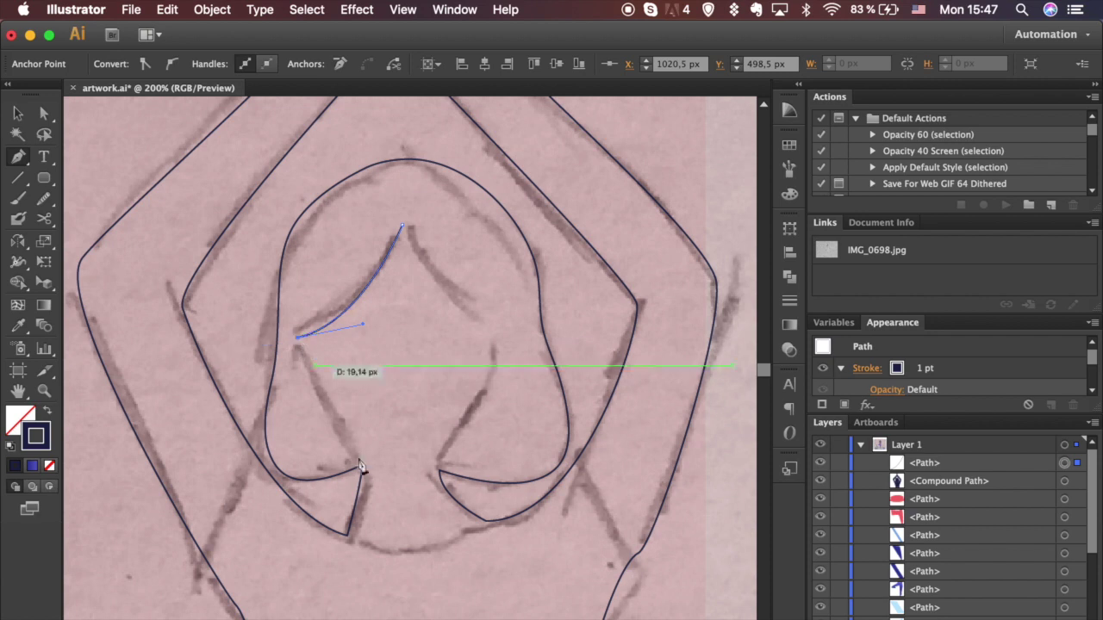
left_click_drag(351, 488, 306, 524)
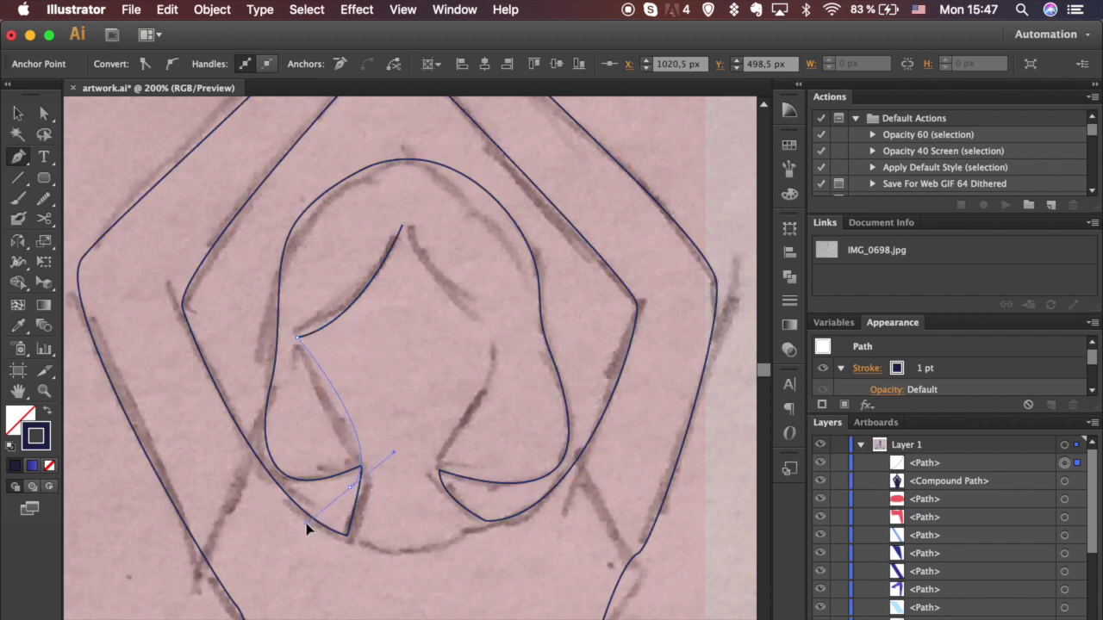
Extend the face path from the parting to the right temple and down along the right hair lock to the neck.
key("a")
left_click(403, 228)
key("p")
left_click(488, 333)
left_click_drag(525, 353, 525, 353)
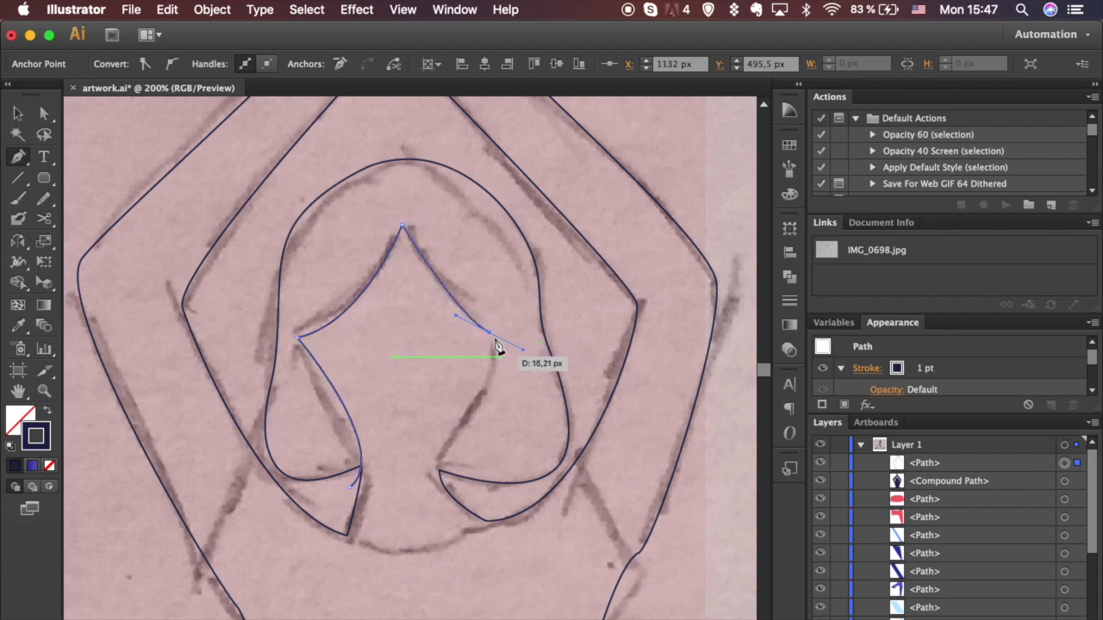
left_click_drag(482, 392, 465, 416)
left_click_drag(460, 488, 493, 521)
Adjust the face contour's curve at the lower right hair lock and even out its right side with the Smooth tool.
key("super+plus")
key("super+plus")
key("super+plus")
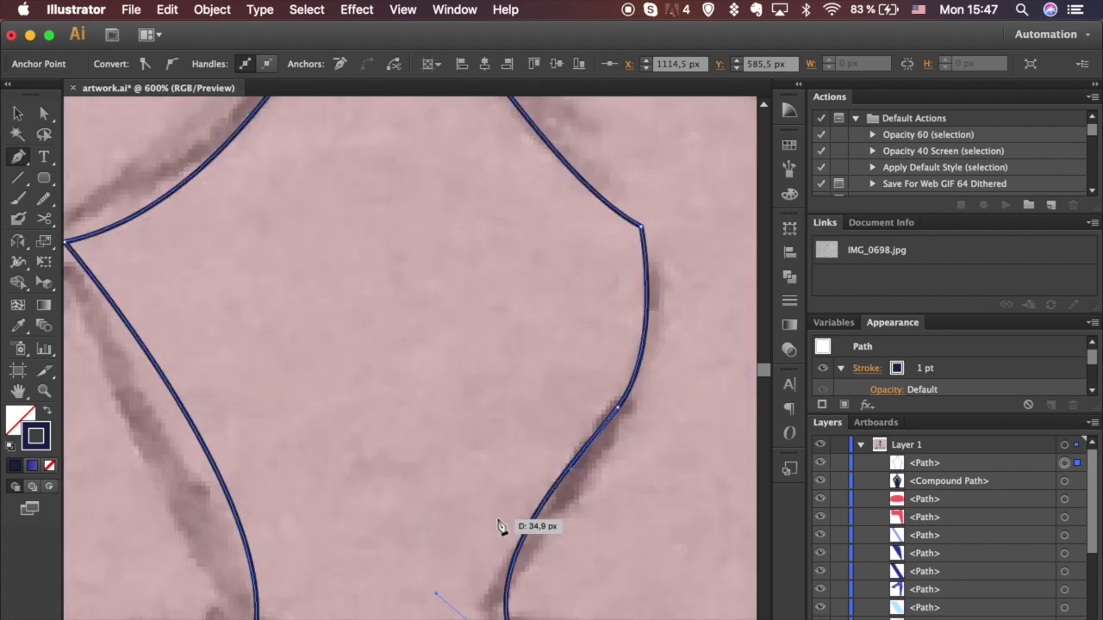
scroll(499, 517, "down", 5)
key("a")
left_click_drag(496, 500, 472, 501)
scroll(472, 505, "down", 2)
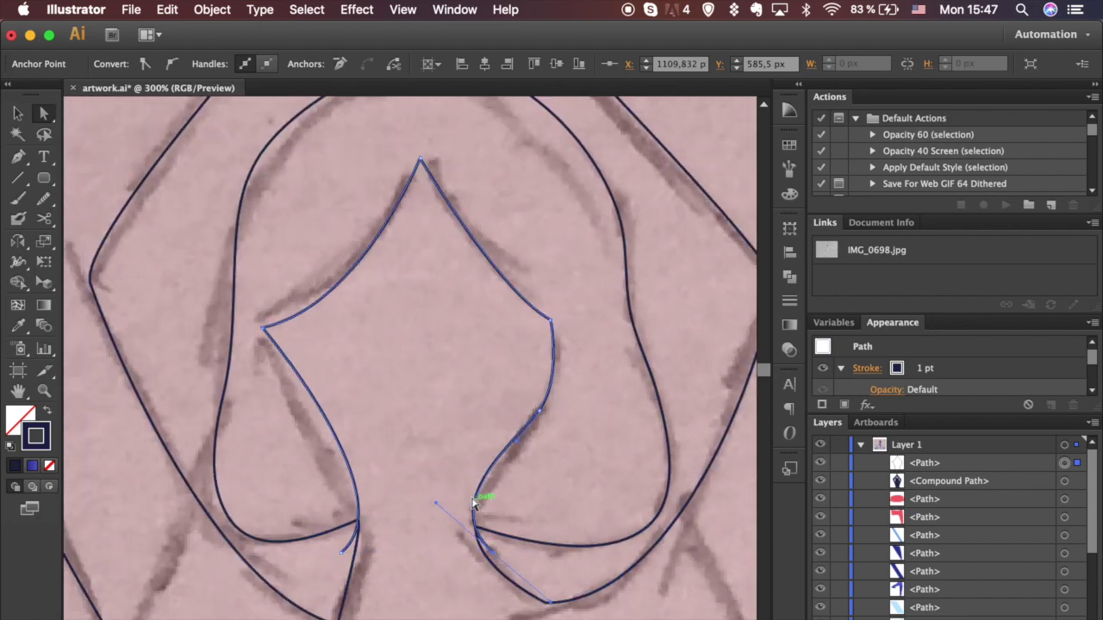
left_click(43, 198)
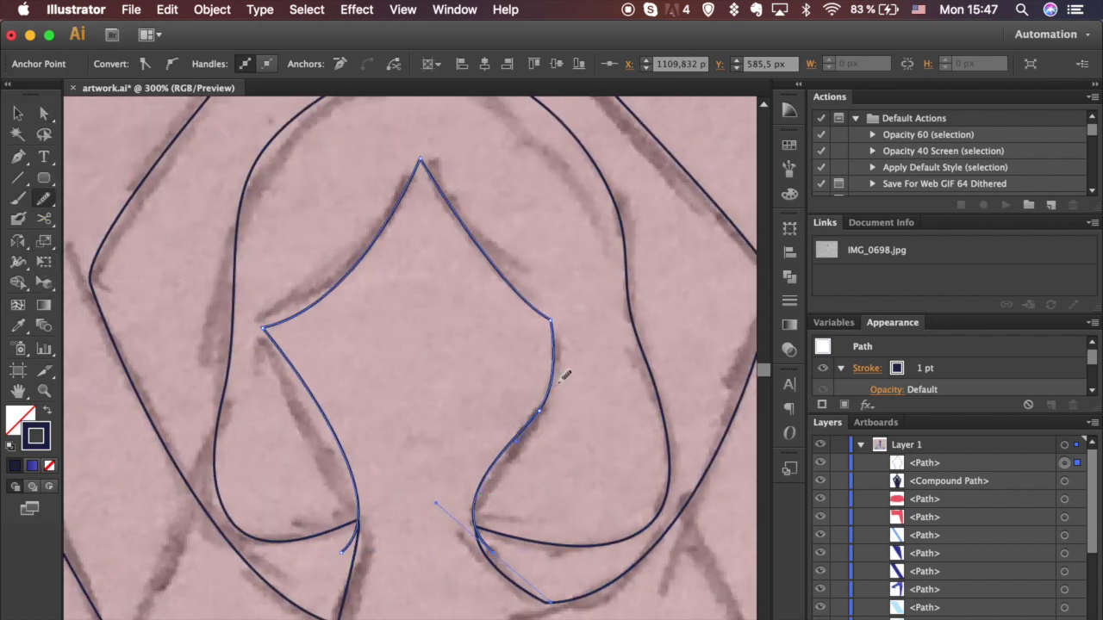
left_click_drag(554, 385, 557, 378)
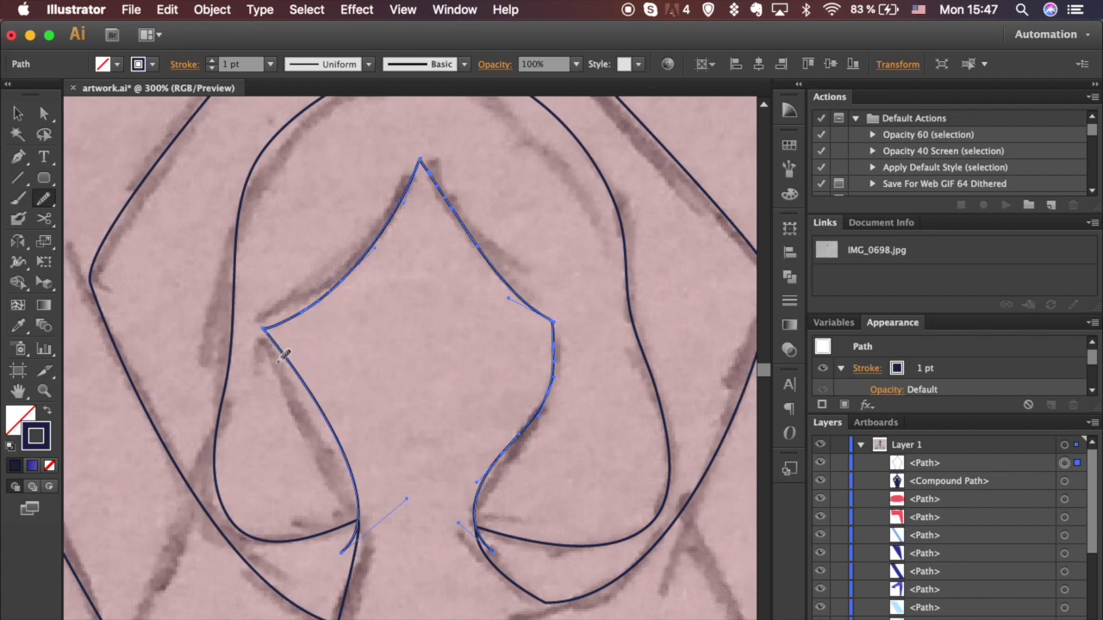
Divide the upper-body outline along the face contour with Pathfinder, separating the hair from the rest.
key("v")
left_click(656, 410, "shift")
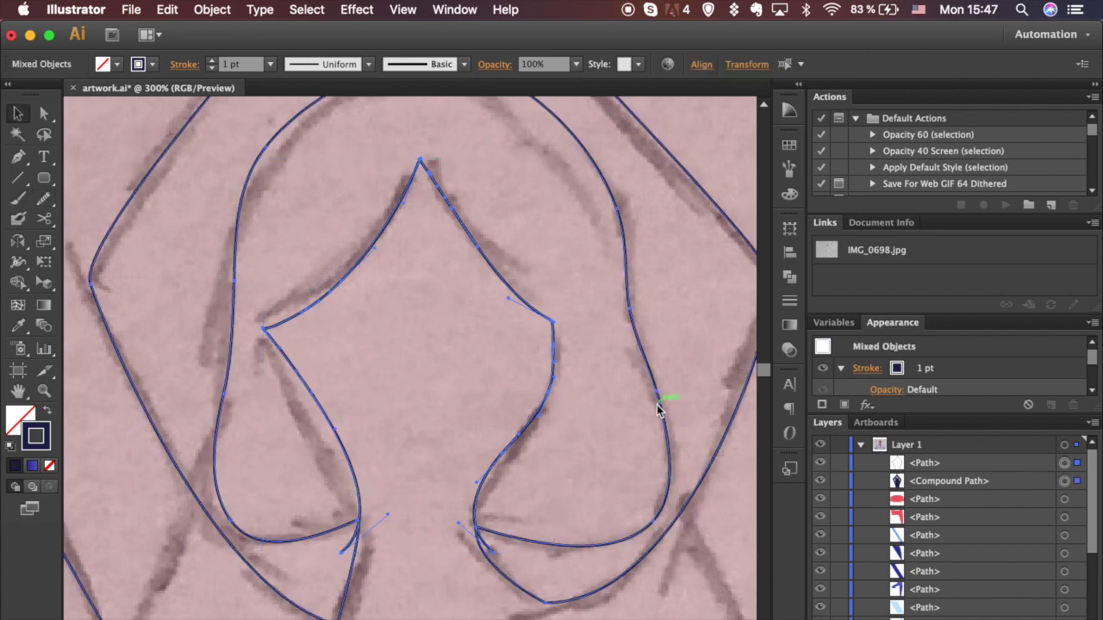
left_click(789, 254)
left_click(790, 274)
left_click(583, 297)
left_click(675, 387)
key("super+minus")
left_click(787, 278)
key("a")
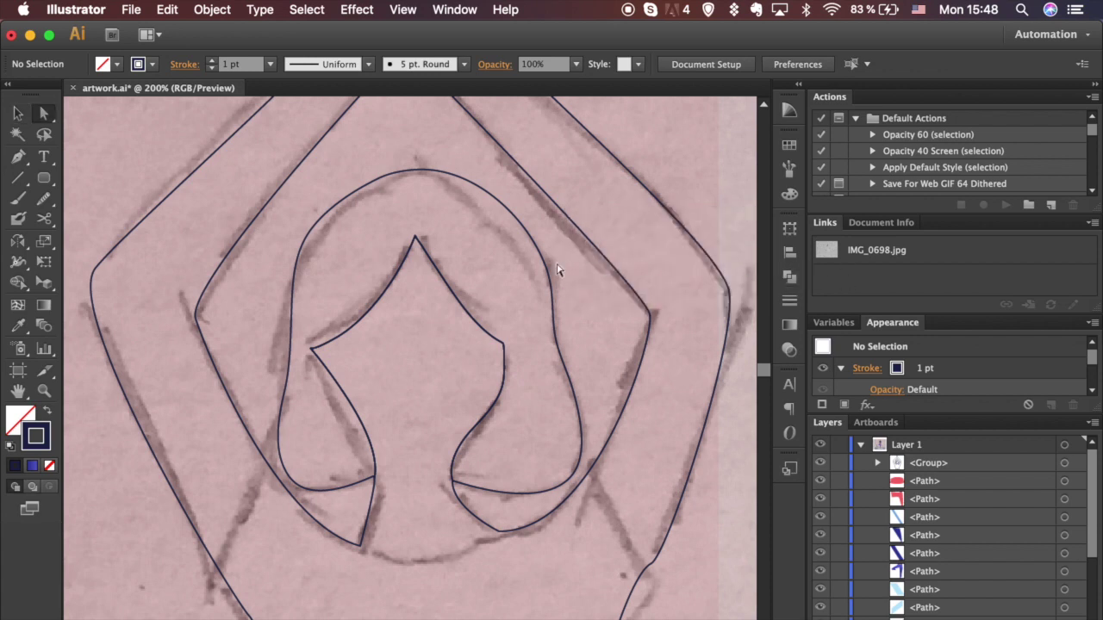
Swap the hair shape's outline for a fill and apply a linear gradient to it.
left_click(545, 263)
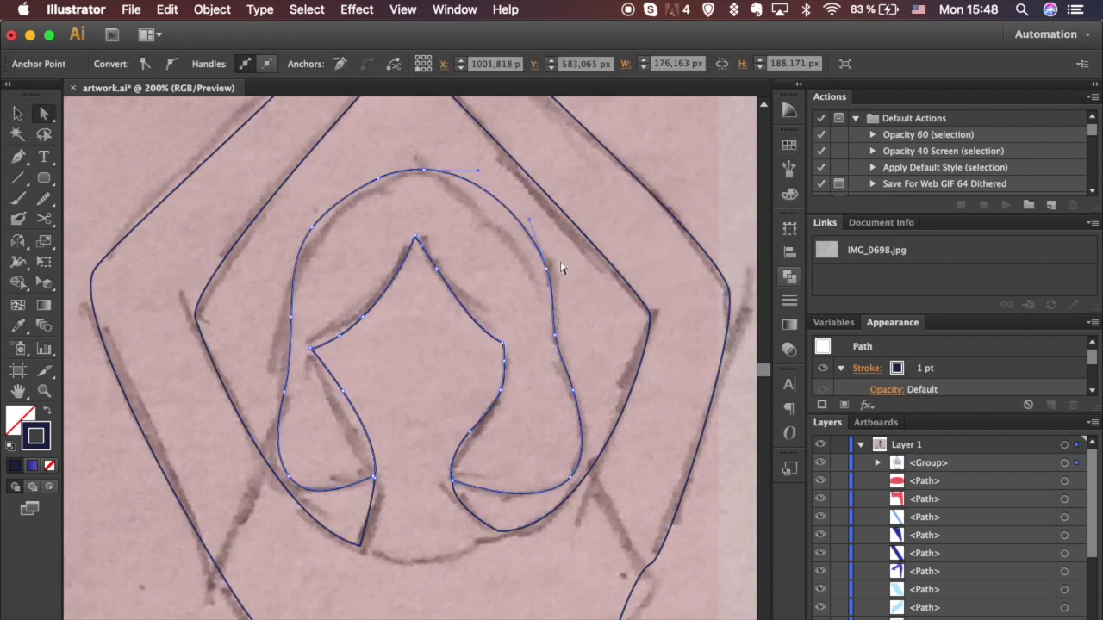
left_click(46, 414)
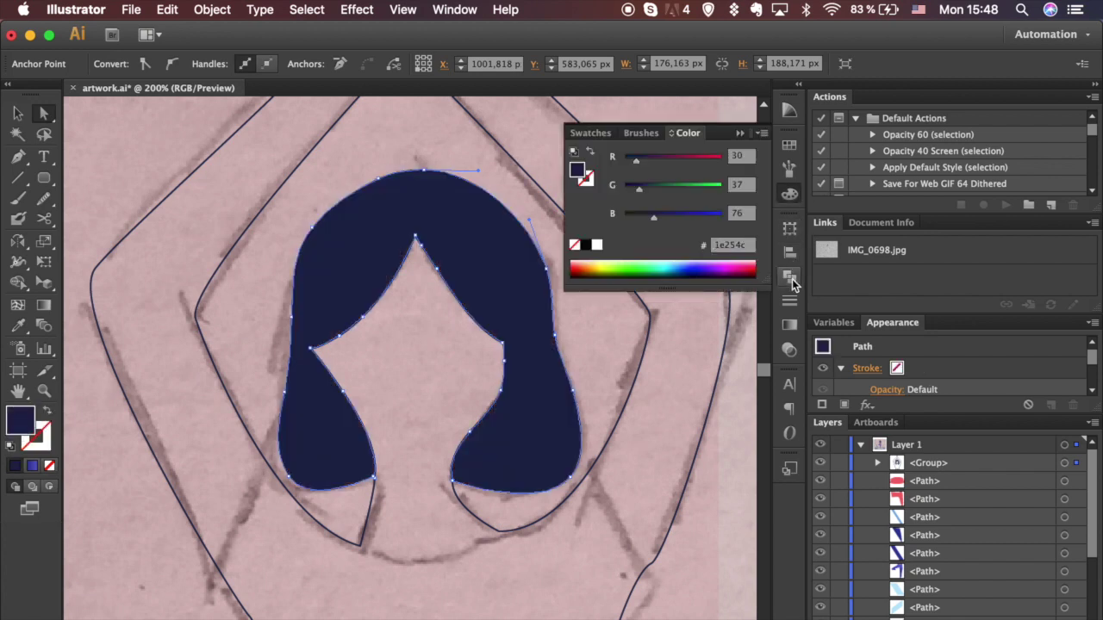
left_click(790, 325)
left_click(676, 257)
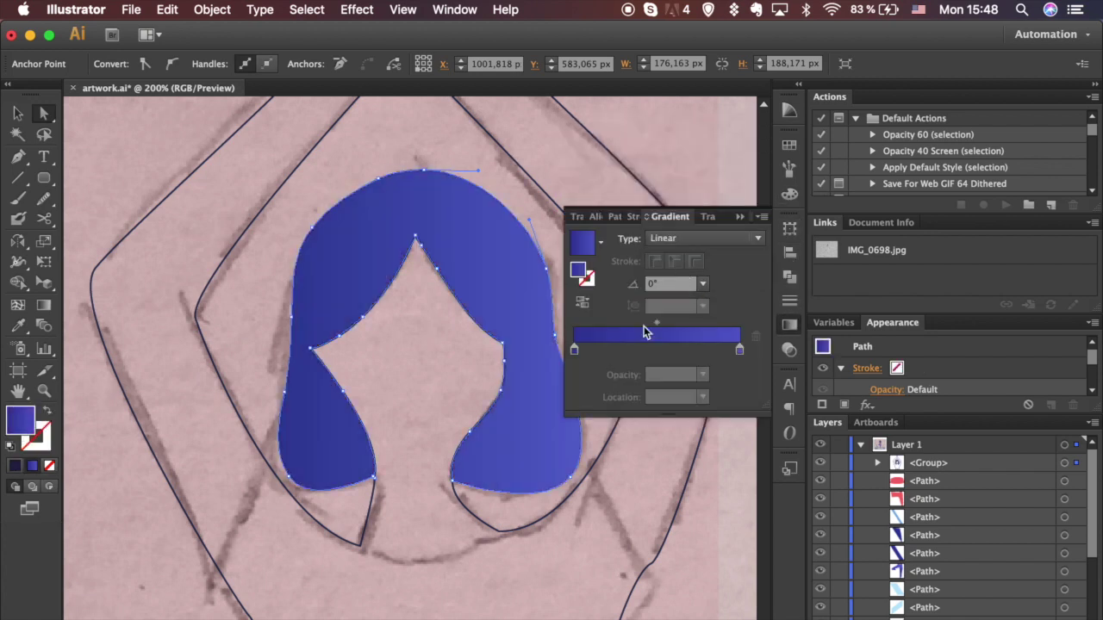
double_click(577, 349)
left_click(636, 404)
left_click(583, 358)
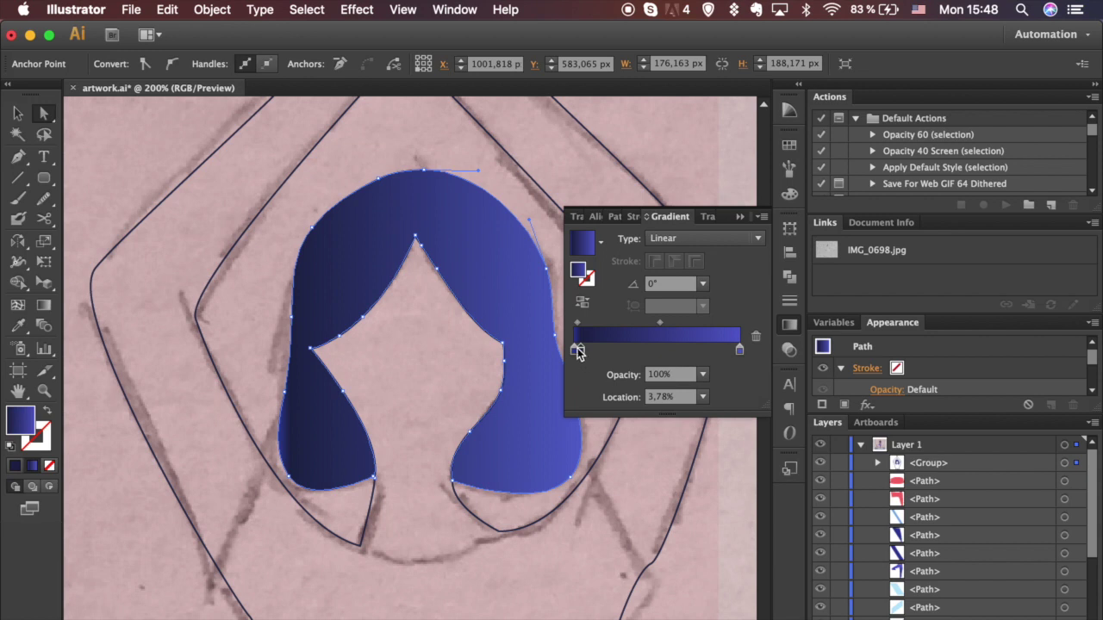
left_click_drag(578, 349, 590, 374)
Recolour the hair gradient with dark navy swatches, including R=30 G=37 B=76, and set its angle to 90°.
double_click(740, 351)
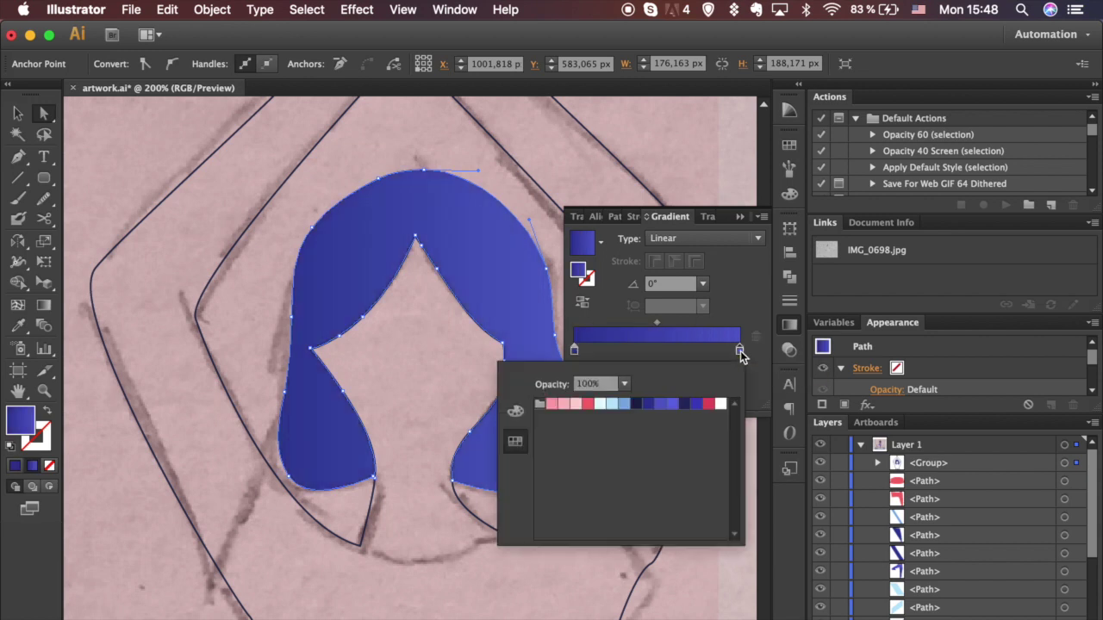
left_click(685, 405)
left_click(638, 404)
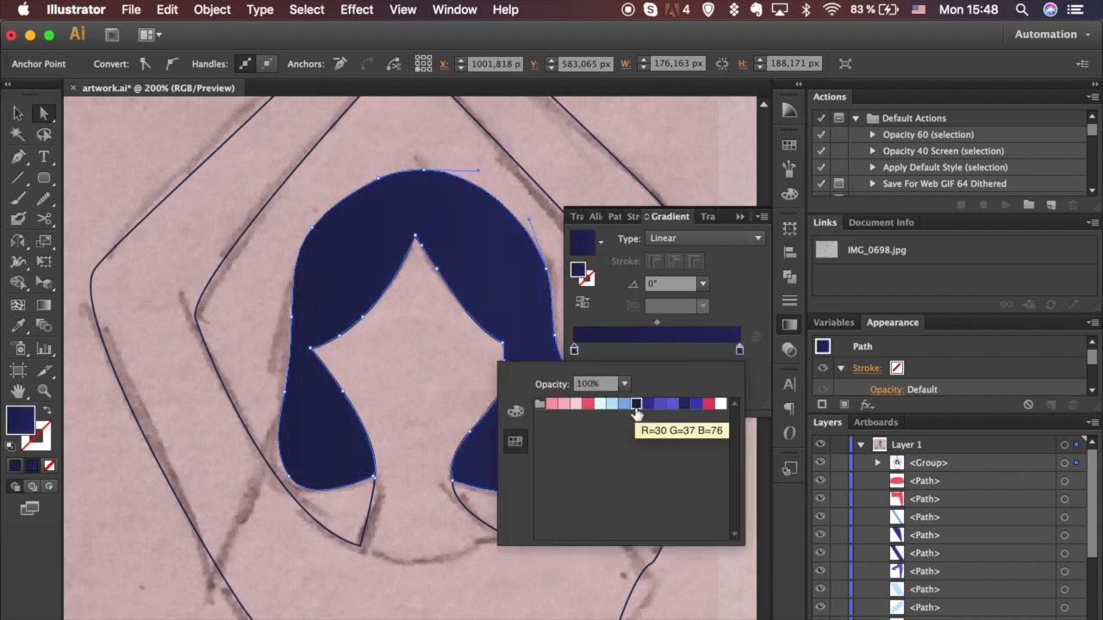
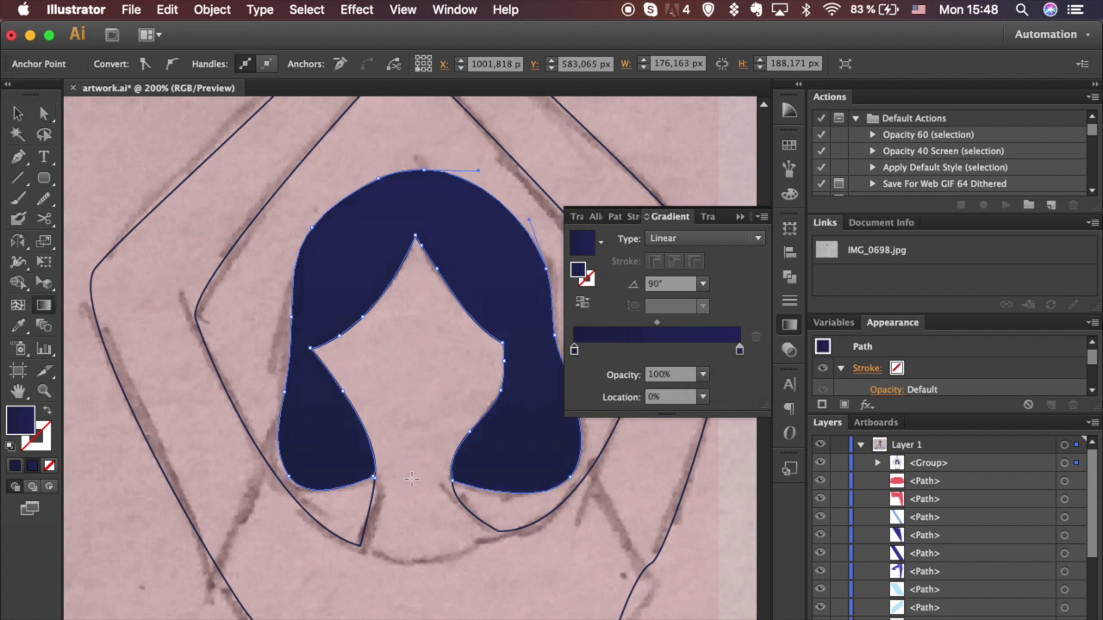
key("v")
key("super+shift+a")
Trace the left armhole line from the hair edge past the armpit and give it a navy stroke without fill.
left_click(789, 300)
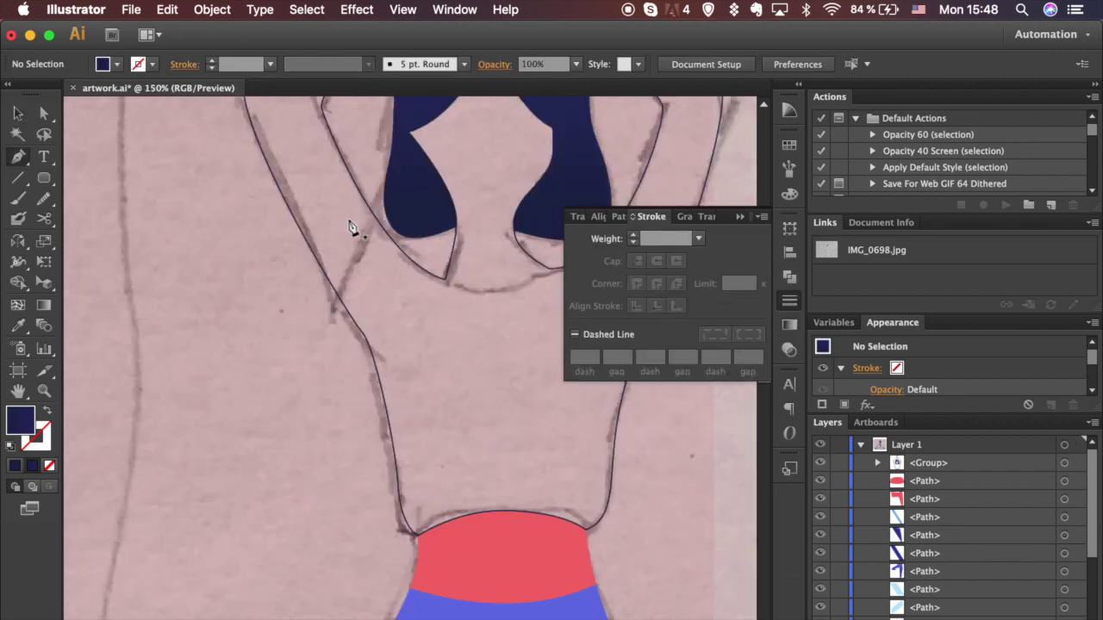
left_click(380, 188)
left_click_drag(277, 355, 276, 356)
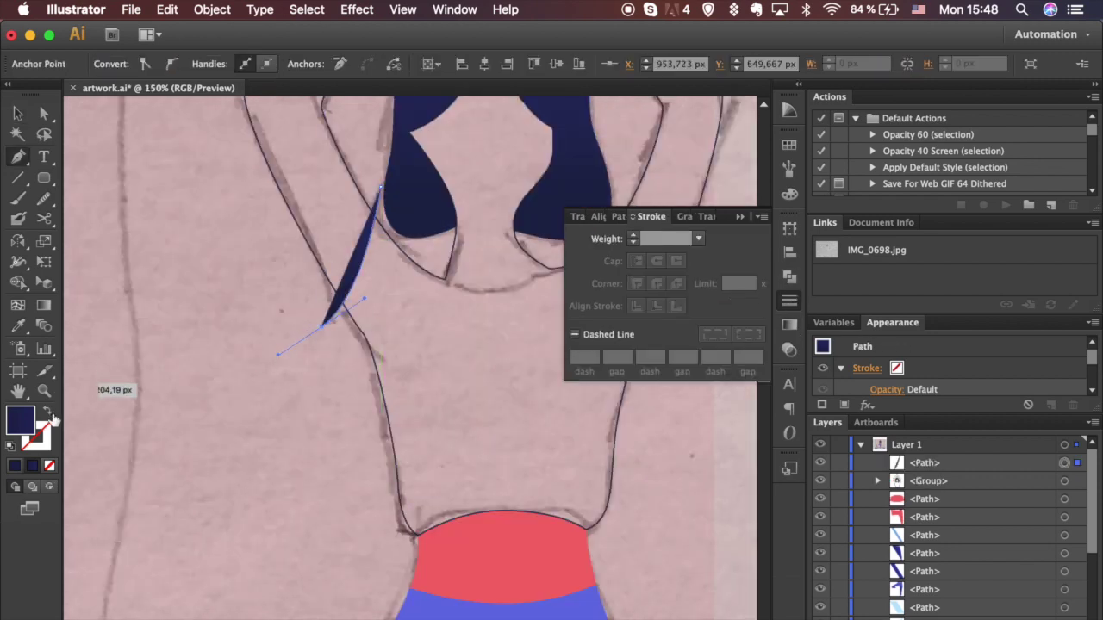
key("shift+x")
key("v")
Trace the right armhole line as a curve from the hair edge past the armpit.
scroll(348, 399, "right", 5)
scroll(348, 399, "up", 1)
key("p")
left_click(463, 229)
left_click_drag(521, 355, 556, 384)
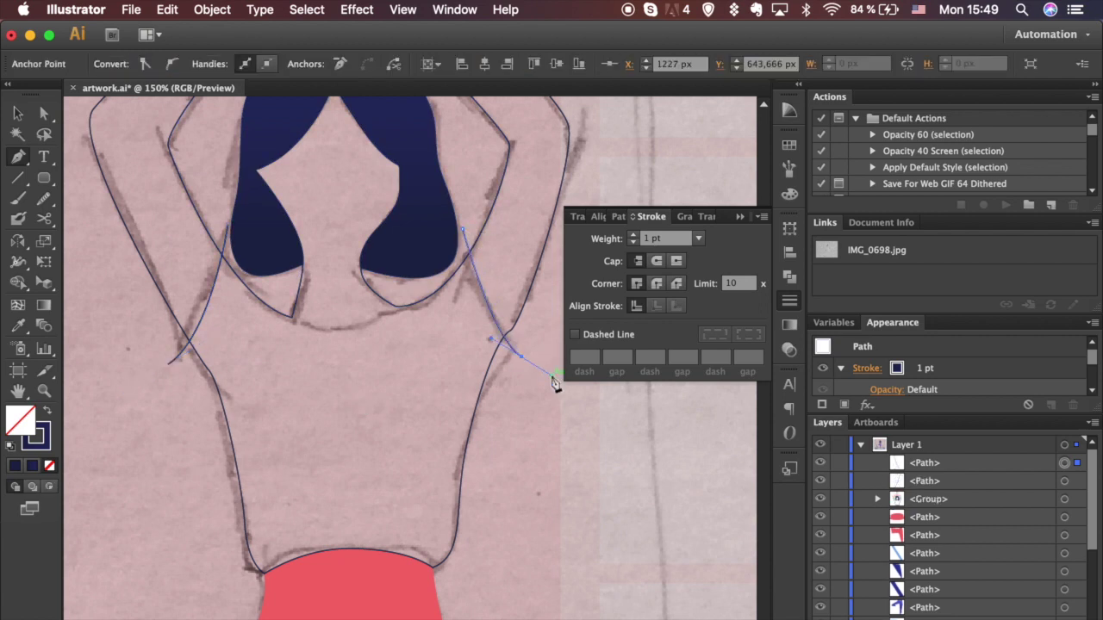
Divide the body group along both armhole lines with Pathfinder, separating the arms from the torso.
left_click(218, 333, "shift")
left_click(296, 313, "shift")
left_click(790, 278)
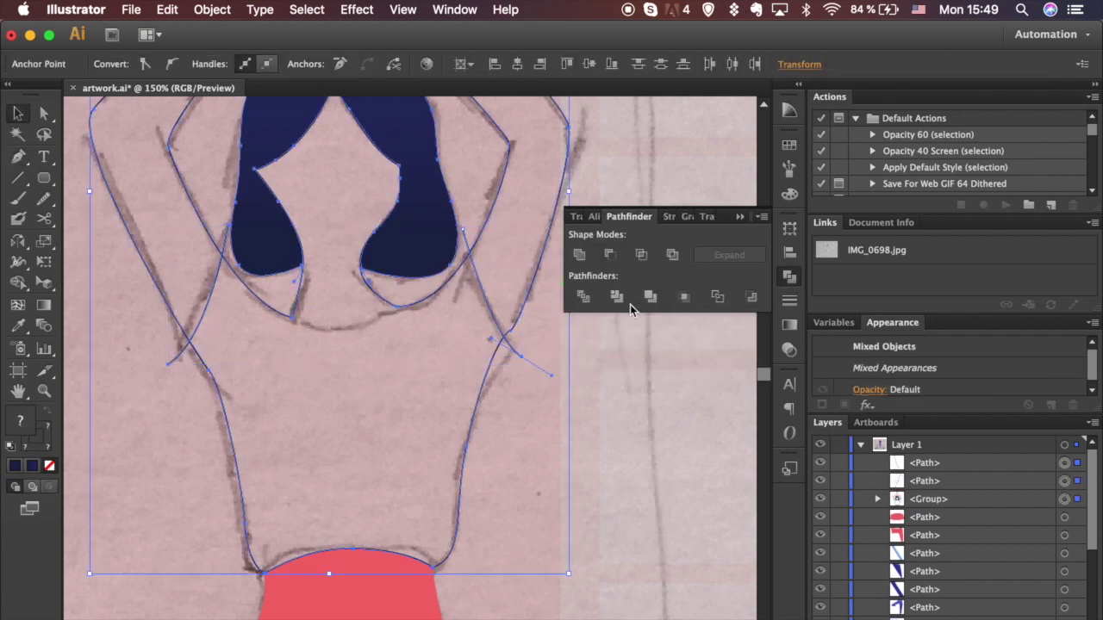
left_click(581, 298)
left_click(573, 398)
Move the torso's right armpit point outward and down to form the sleeve edge of the top.
key("super+plus")
key("super+plus")
key("super+plus")
key("super+plus")
scroll(573, 405, "right", 5)
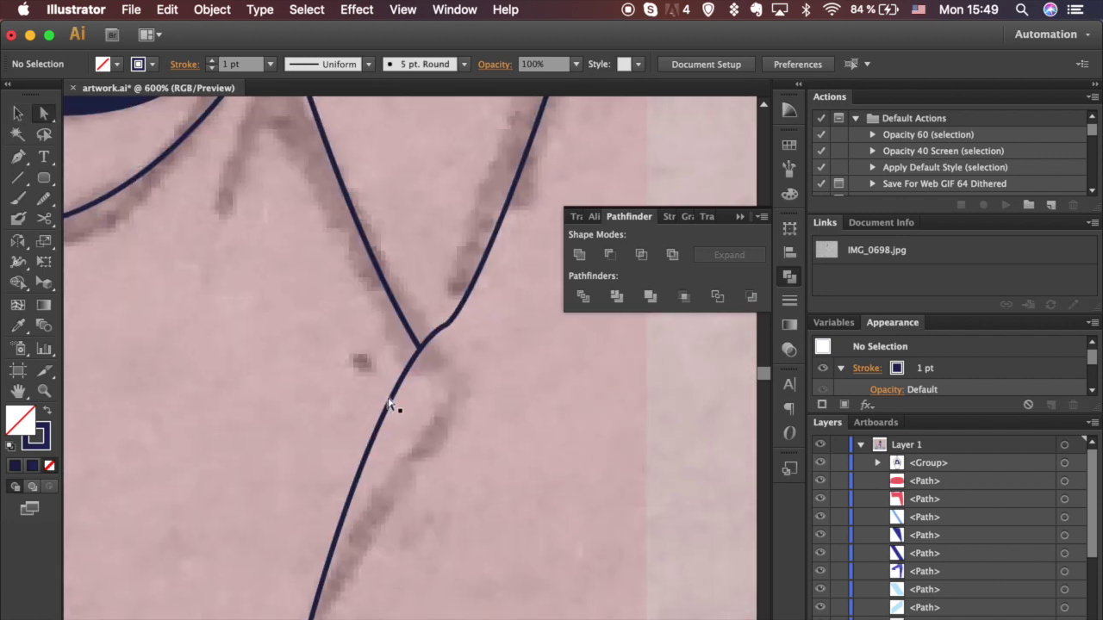
key("a")
left_click(421, 349)
left_click_drag(420, 348, 461, 412)
left_click(497, 442)
Move the torso's left armpit point outward and down to match the opposite sleeve edge.
key("super+minus")
key("super+minus")
key("super+minus")
scroll(498, 441, "left", 5)
scroll(498, 442, "up", 3)
key("super+plus")
key("super+plus")
key("super+plus")
scroll(498, 443, "left", 6)
scroll(498, 442, "down", 4)
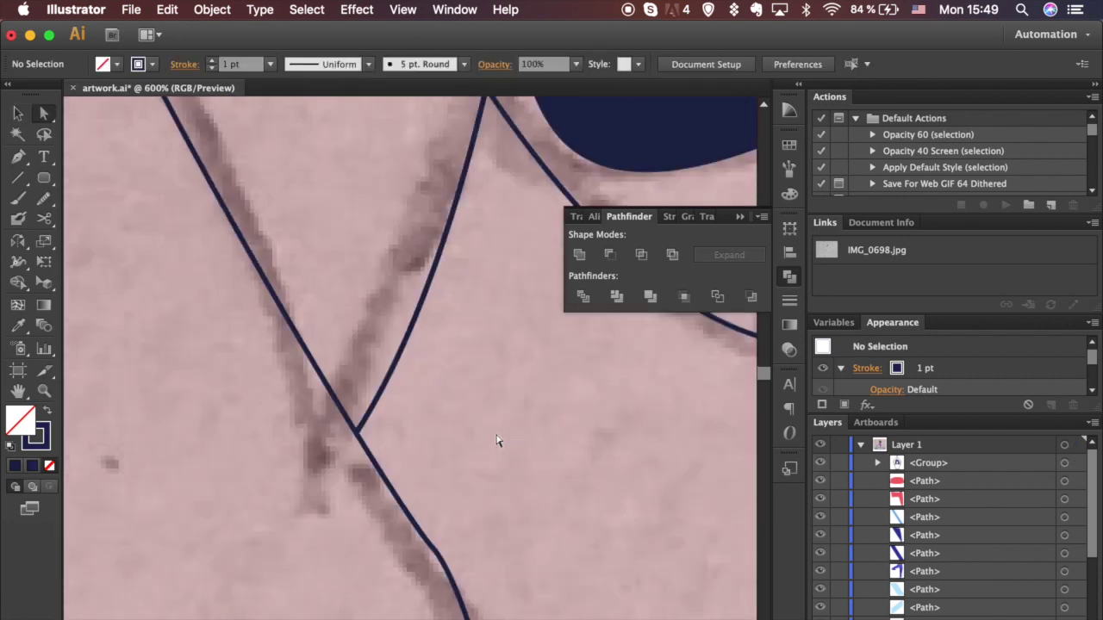
left_click_drag(378, 426, 351, 454)
left_click(368, 564)
key("super+minus")
key("super+minus")
key("super+minus")
key("super+minus")
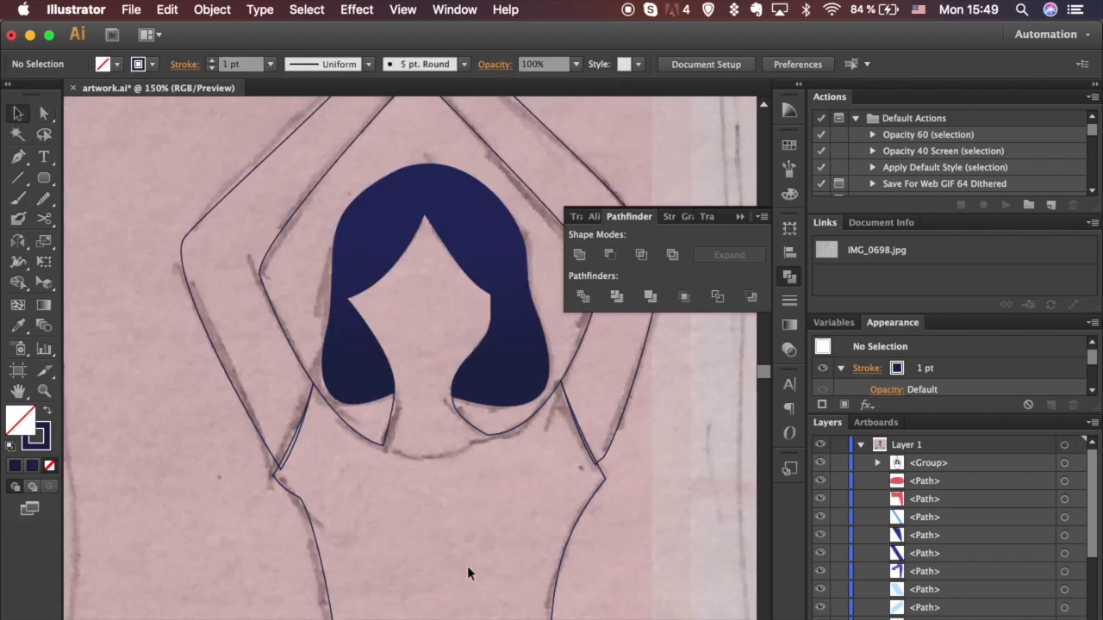
Ungroup the divided upper-body shapes.
left_click(562, 577)
key("super+shift+g")
left_click(458, 517)
Draw a downward-curving neckline across the base of the neck and adjust both of its end points.
key("super+plus")
key("super+plus")
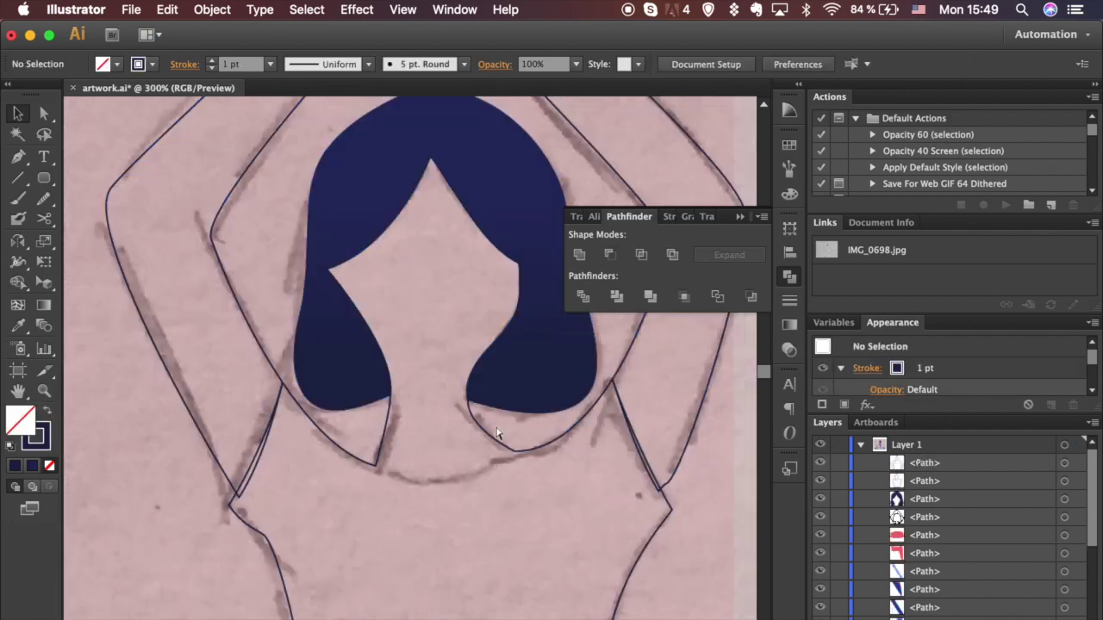
key("super+plus")
scroll(496, 433, "down", 3)
scroll(496, 432, "right", 3)
left_click(198, 419)
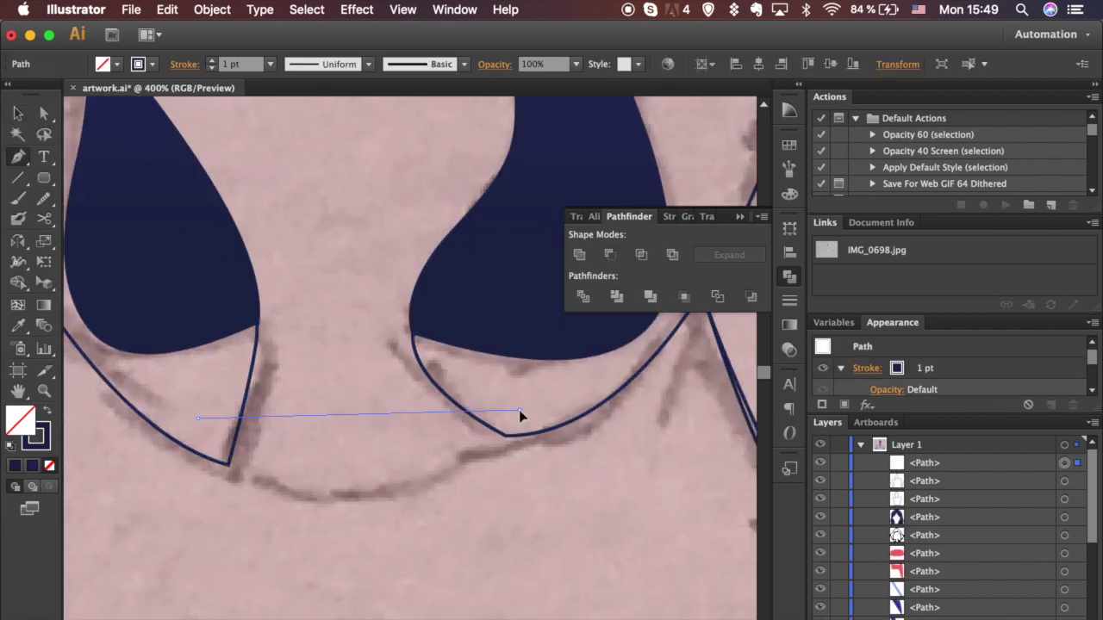
left_click_drag(612, 265, 681, 226)
left_click_drag(199, 419, 189, 428)
left_click_drag(514, 407, 534, 405)
Divide the torso shape along the neckline curve with Pathfinder, separating the face and neck from the top.
key("v")
left_click(558, 429, "shift")
left_click(586, 299)
left_click(543, 393)
Fill the face and neck shape with the coral red swatch and remove its outline.
key("a")
left_click(257, 387)
key("shift+x")
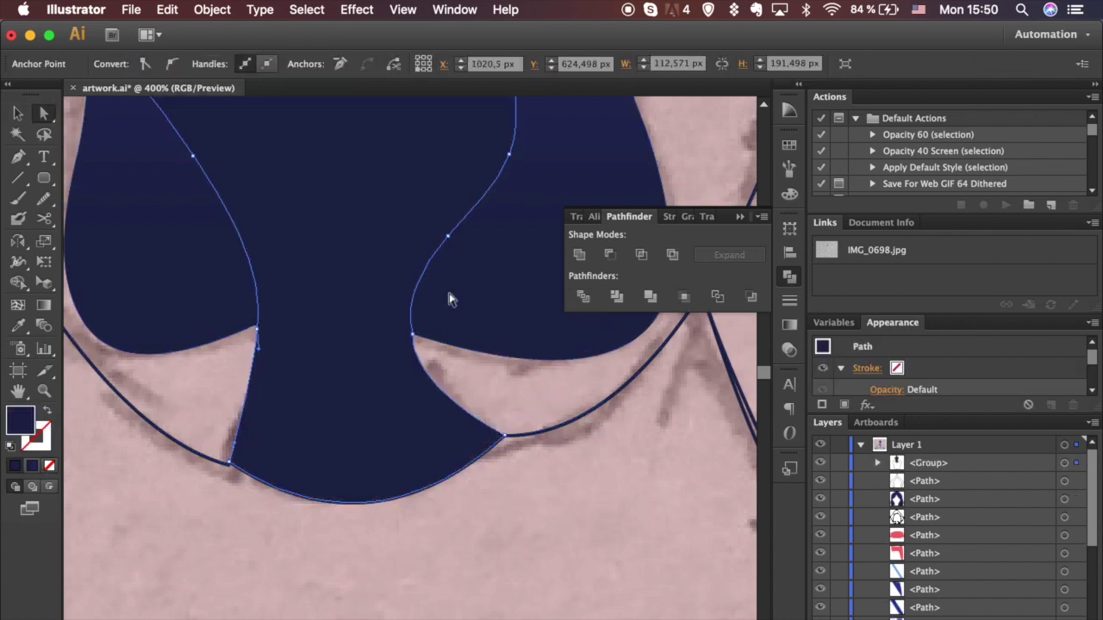
left_click(795, 149)
left_click(623, 165)
left_click(593, 466)
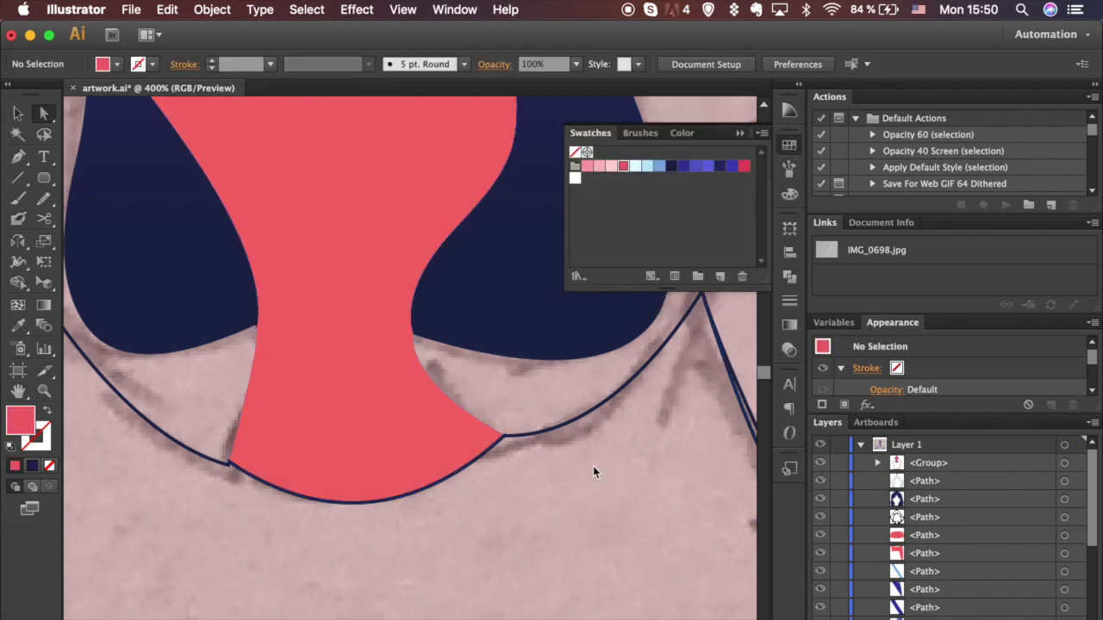
Copy the coral red fill from the face to the arms shape with the Eyedropper.
key("super+1")
scroll(538, 404, "up", 3)
left_click(511, 431)
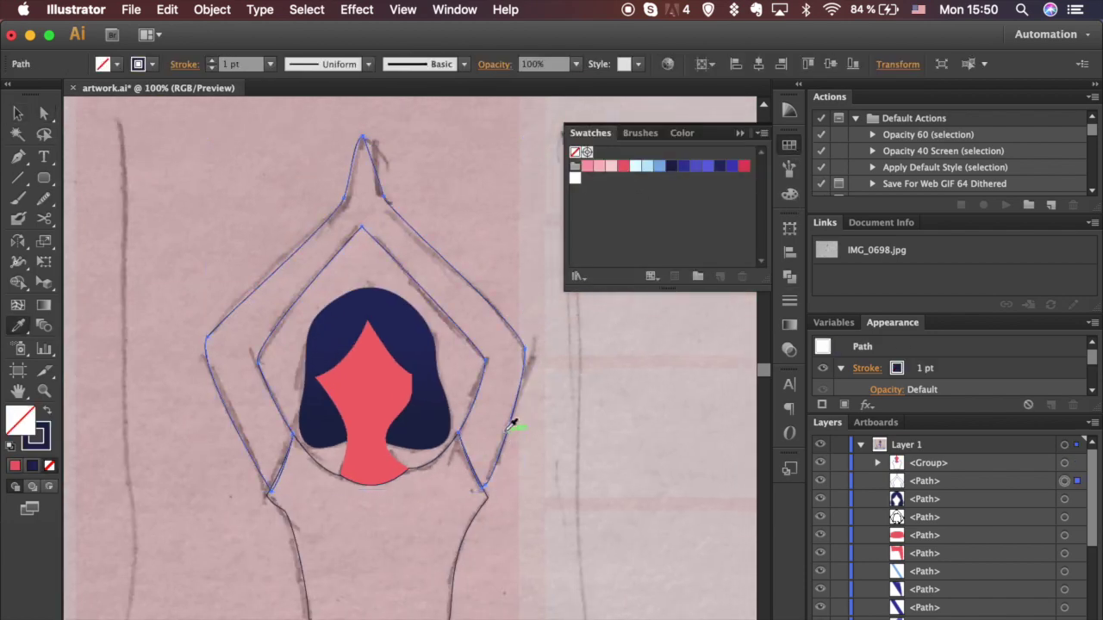
key("i")
left_click(377, 398)
key("v")
left_click(577, 504)
Ungroup the top from the face shape and swap the top's fill and stroke for a solid navy fill.
scroll(517, 491, "down", 3)
left_click(465, 469)
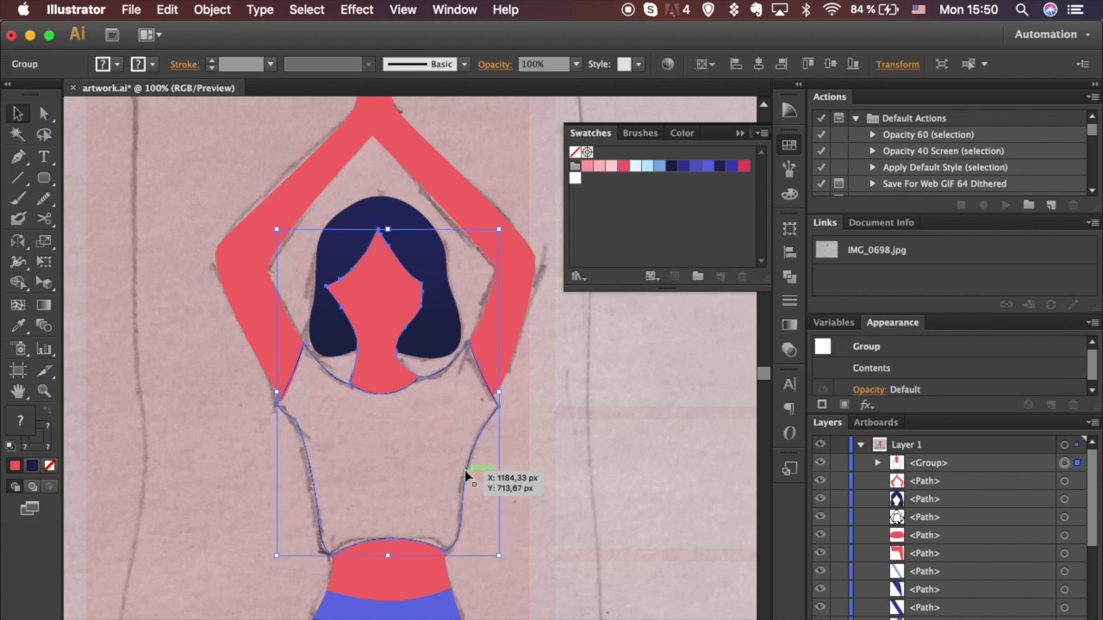
left_click(468, 360)
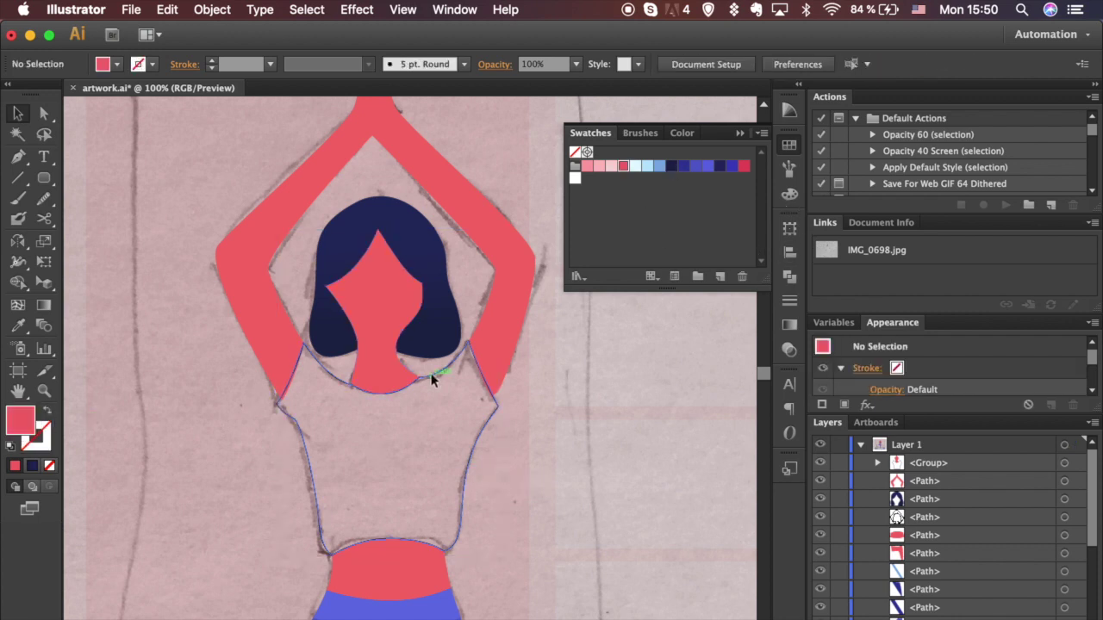
left_click(431, 374)
key("super+shift+g")
left_click(466, 359)
left_click(476, 443)
key("shift+x")
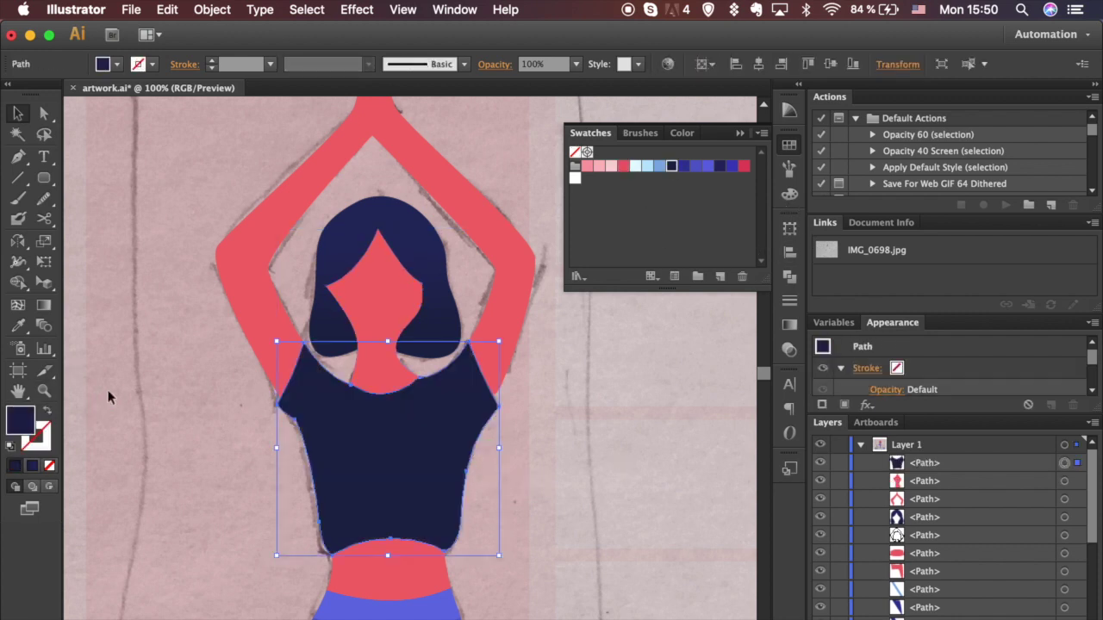
Apply a linear gradient to the top, with a medium blue start stop and a light blue end stop.
left_click(789, 324)
left_click(678, 241)
left_click(673, 258)
double_click(574, 349)
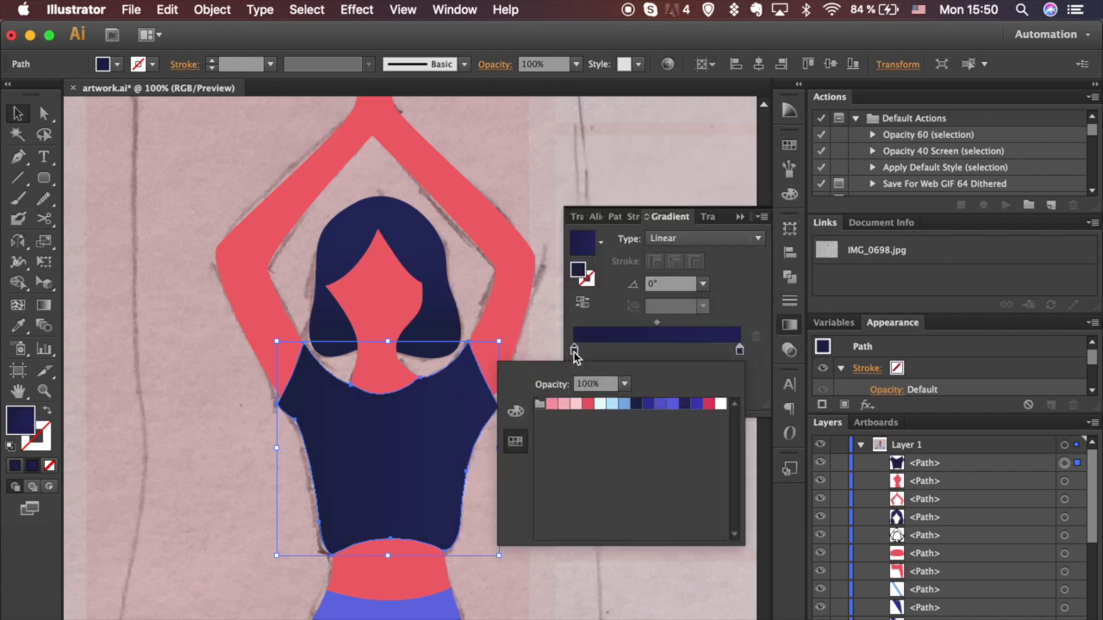
left_click(627, 404)
double_click(740, 349)
left_click(612, 404)
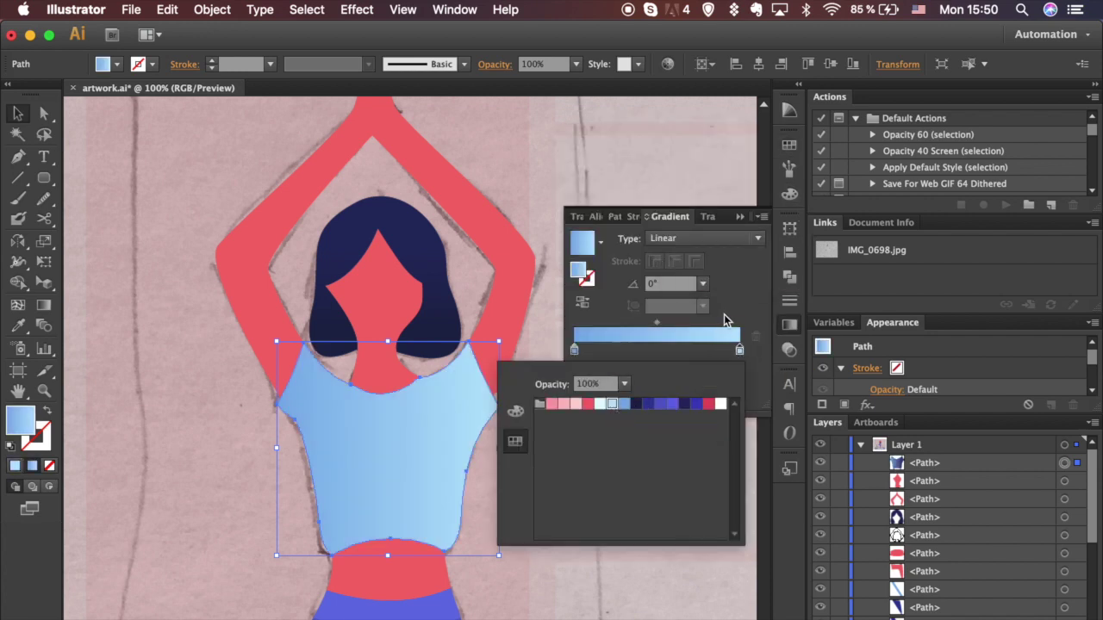
Redirect the top's gradient vertically so medium blue starts at the hem and light blue ends at the neckline.
left_click_drag(385, 528, 390, 370)
key("v")
left_click(544, 569)
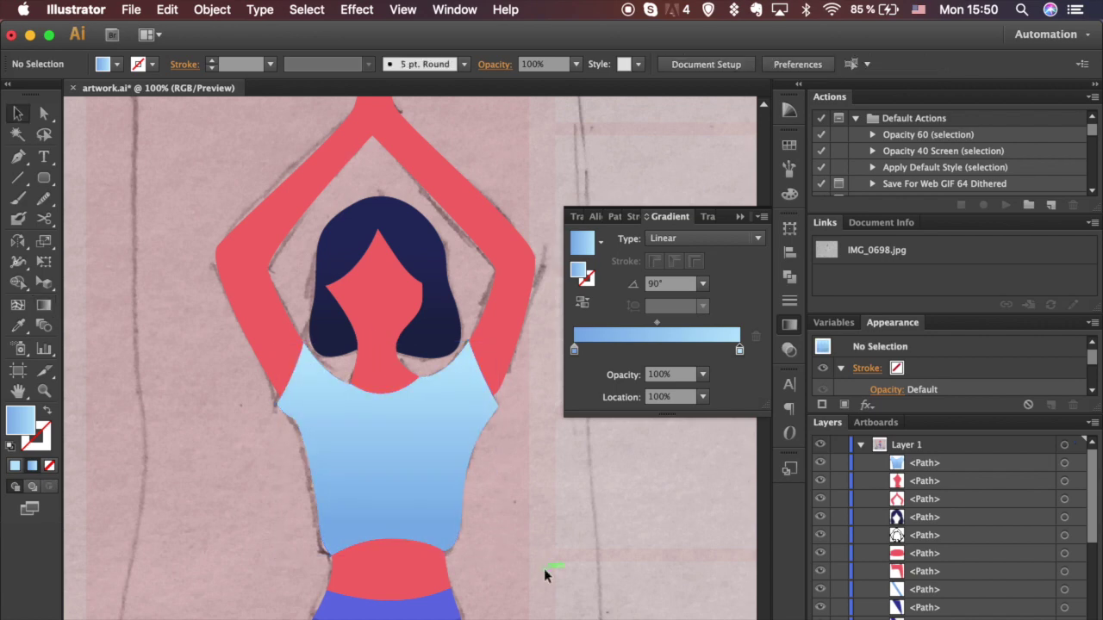
left_click(786, 332)
scroll(544, 472, "up", 2)
scroll(545, 472, "left", 2)
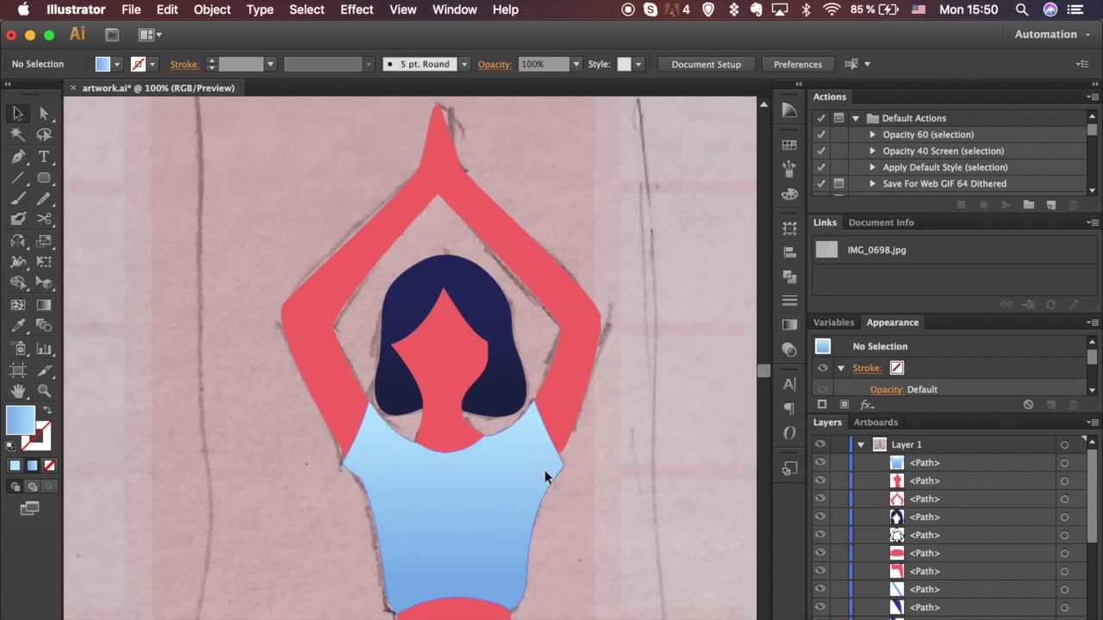
Draw a curved hair strand with the Pen tool from the parting down over the left side of the face, using the navy hair colour.
key("super+equal")
key("super+equal")
key("super+equal")
key("super+equal")
scroll(545, 471, "up", 3)
scroll(544, 471, "right", 3)
key("a")
left_click(572, 316)
key("super+shift+a")
scroll(312, 212, "up", 2)
left_click(310, 211)
left_click(92, 193)
key("p")
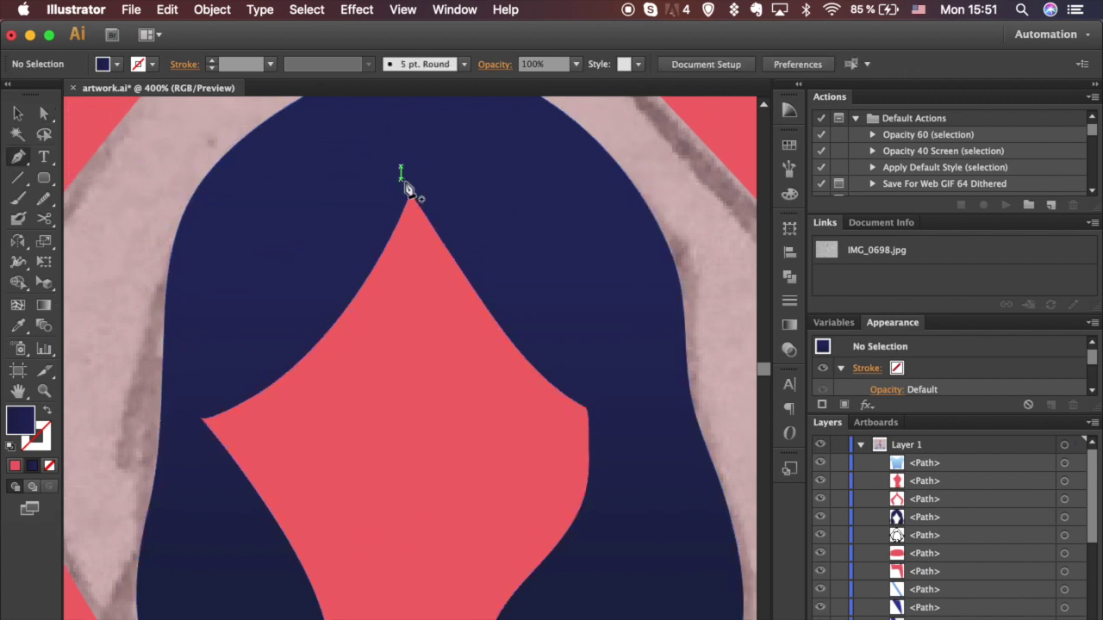
left_click(406, 179)
scroll(372, 469, "left", 2)
scroll(373, 470, "up", 1)
left_click_drag(345, 466, 256, 469)
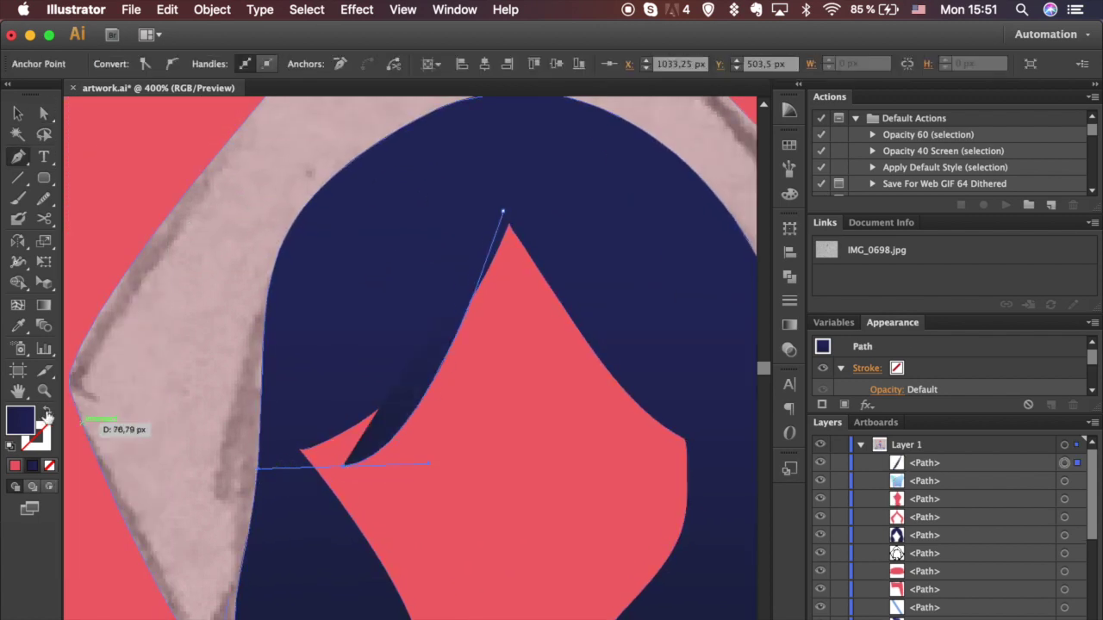
Swap the strand's fill to a navy stroke and give it a tapered width profile with a 3 pt weight.
key("v")
left_click(116, 421)
left_click(405, 423)
left_click(368, 65)
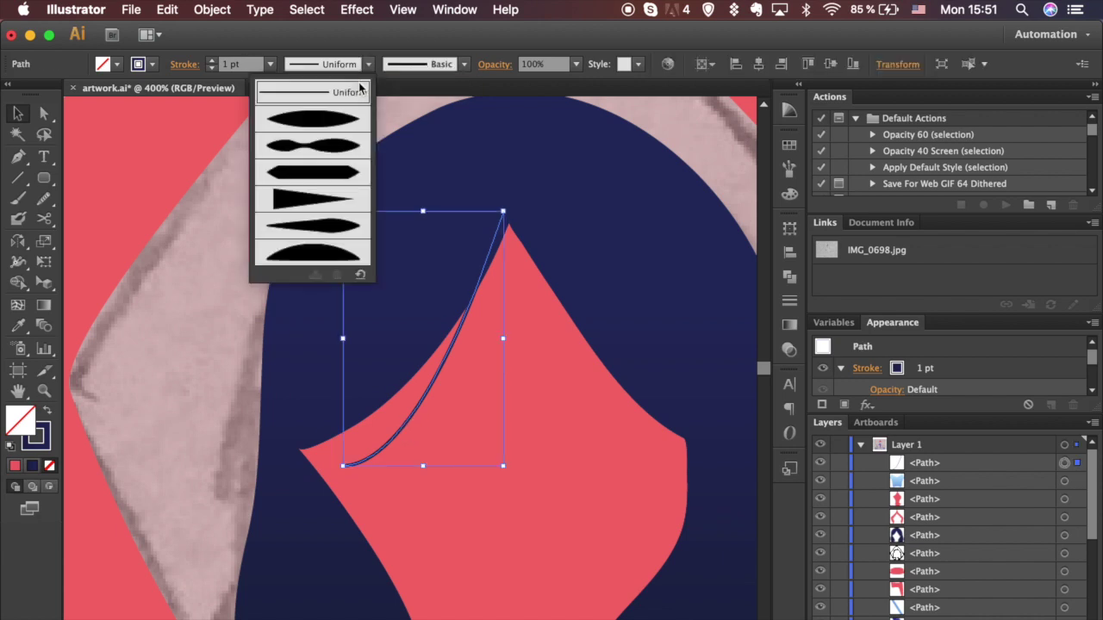
left_click(316, 201)
left_click(211, 60)
left_click(211, 61)
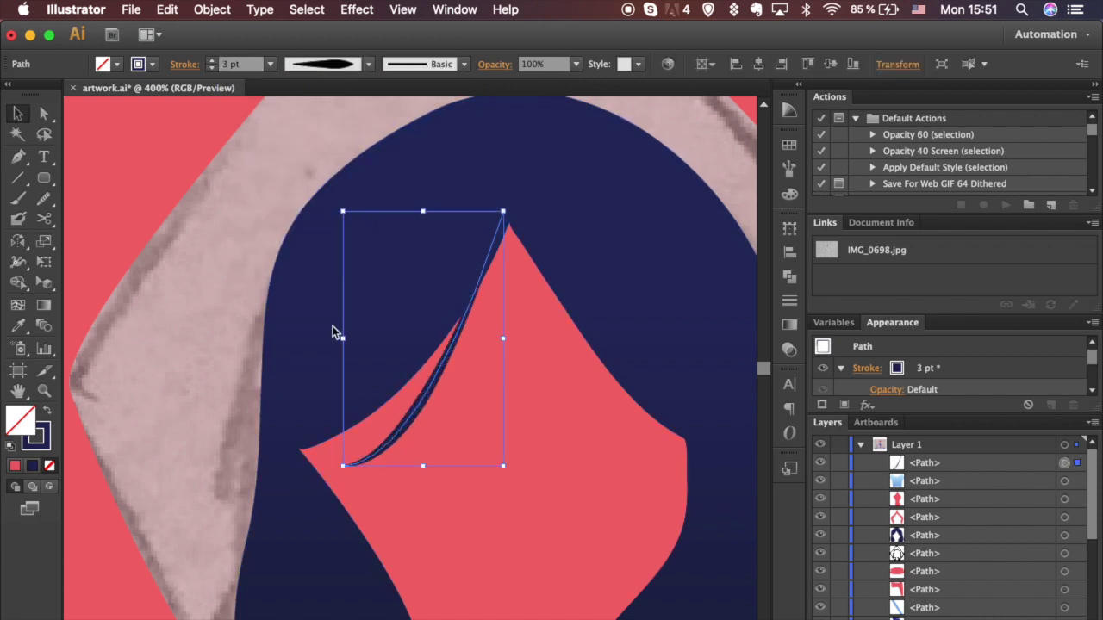
Adjust the curve at the hair strand's lower end.
key("a")
left_click_drag(348, 472, 417, 435)
left_click(240, 423)
key("super+minus")
key("super+minus")
key("super+minus")
key("super+minus")
key("super+minus")
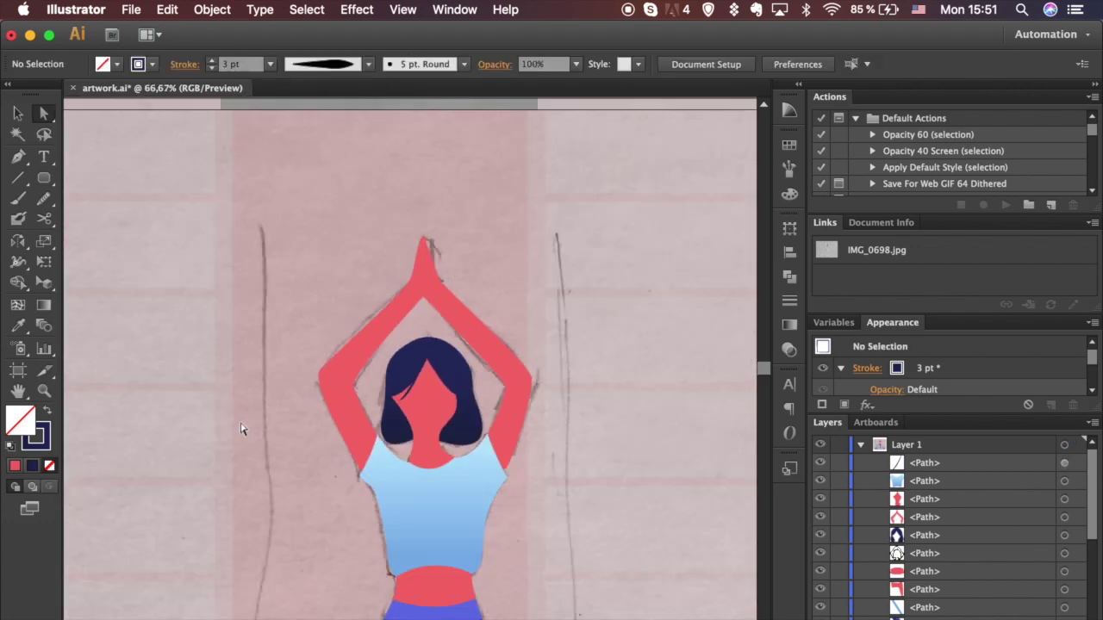
Move the face shape's right cheek corner anchor slightly up and outward into the hair.
key("super+=")
key("super+=")
key("super+=")
key("super+=")
key("super+=")
left_click(485, 420)
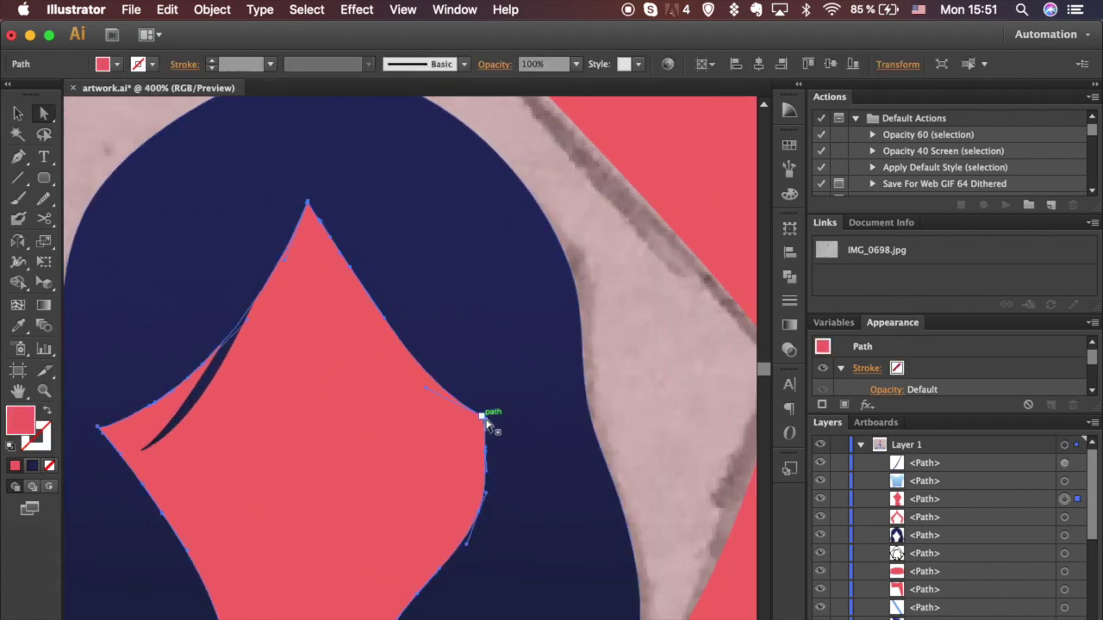
left_click_drag(486, 421, 490, 410)
left_click(558, 417)
left_click(410, 446)
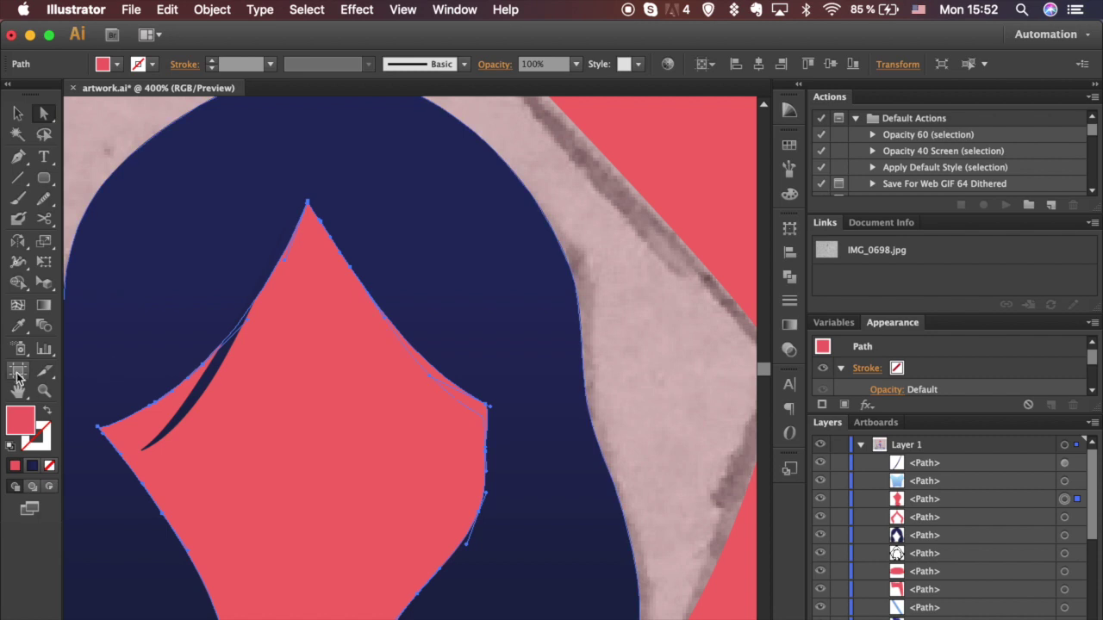
key("n")
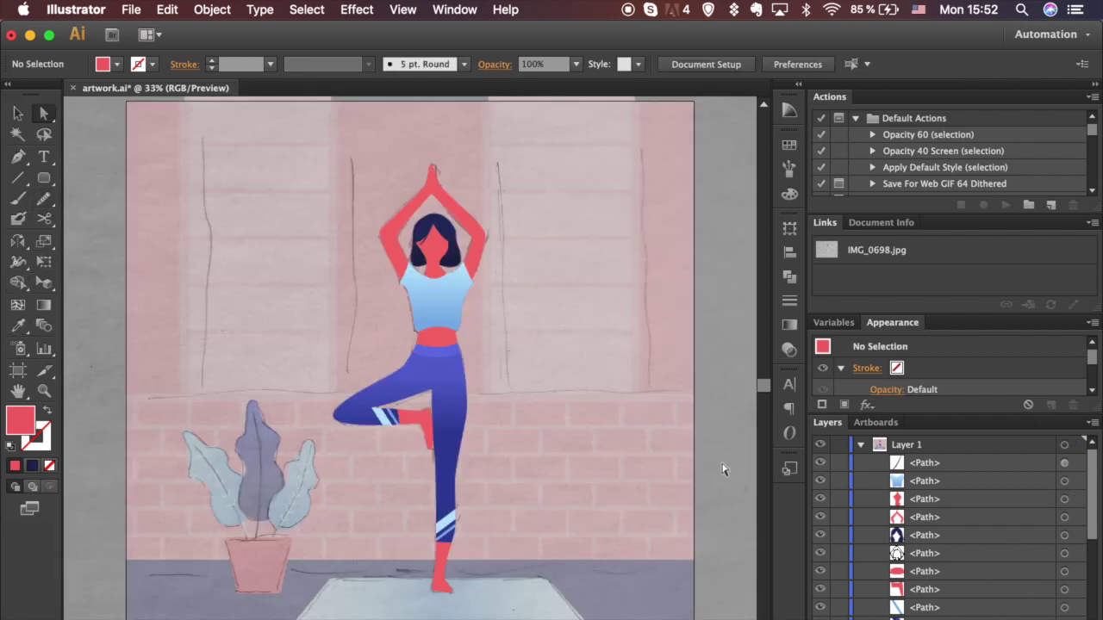
Set a white fill with no stroke and draw a small circle on the blue top with the Ellipse tool.
key("super+=")
key("super+=")
key("super+=")
key("super+=")
key("super+=")
key("super+=")
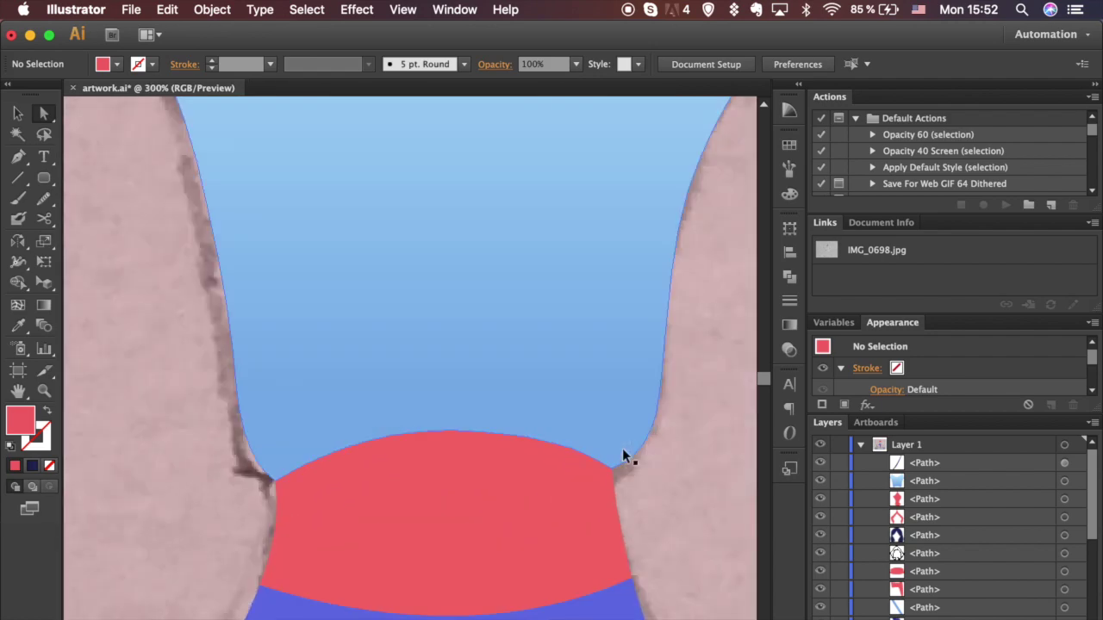
scroll(622, 448, "up", 2)
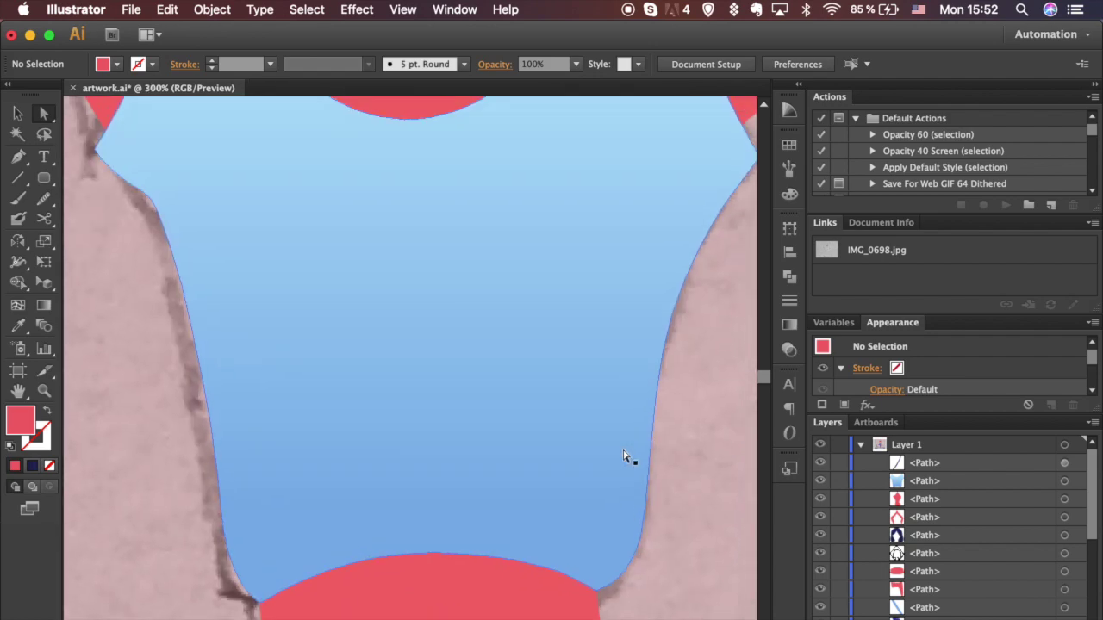
left_click(11, 446)
left_click(44, 446)
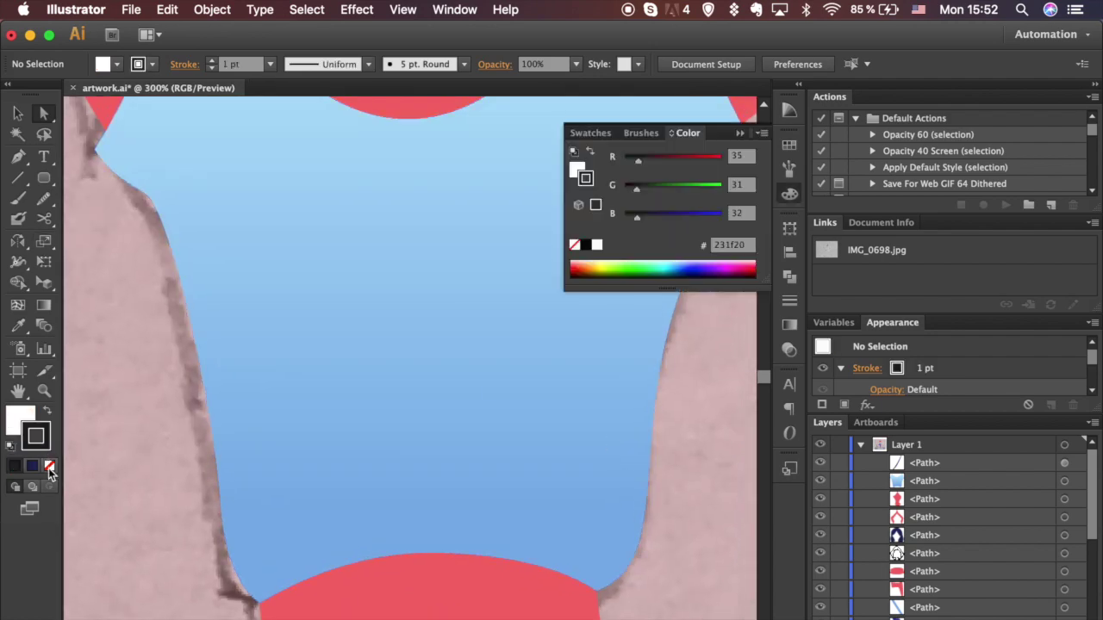
left_click(49, 466)
left_click(15, 420)
left_click(790, 197)
left_click_drag(44, 178, 130, 219)
left_click_drag(232, 160, 281, 240)
key("v")
Duplicate the white circle repeatedly to scatter polka dots across the blue top.
left_click_drag(280, 240, 358, 347)
left_click_drag(357, 346, 272, 318)
left_click_drag(272, 318, 272, 475)
left_click_drag(271, 476, 376, 443)
left_click_drag(376, 443, 404, 345)
left_click_drag(544, 334, 502, 455)
left_click_drag(502, 455, 514, 577)
left_click_drag(514, 578, 434, 551)
left_click_drag(435, 551, 337, 564)
left_click_drag(337, 564, 652, 243)
left_click_drag(652, 243, 586, 224)
left_click_drag(586, 224, 201, 156)
left_click_drag(201, 156, 111, 174)
left_click_drag(111, 174, 546, 180)
left_click(684, 423)
Reposition two dots and trim the overhang of the dot on the top's right edge with the Shape Builder tool.
key("super+minus")
key("super+minus")
key("super+minus")
key("super+equal")
key("super+equal")
key("super+equal")
key("super+equal")
left_click_drag(388, 339, 457, 365)
left_click_drag(609, 457, 531, 414)
left_click(592, 390)
left_click(547, 384, "shift")
left_click(16, 282)
left_click(600, 393, "alt")
key("a")
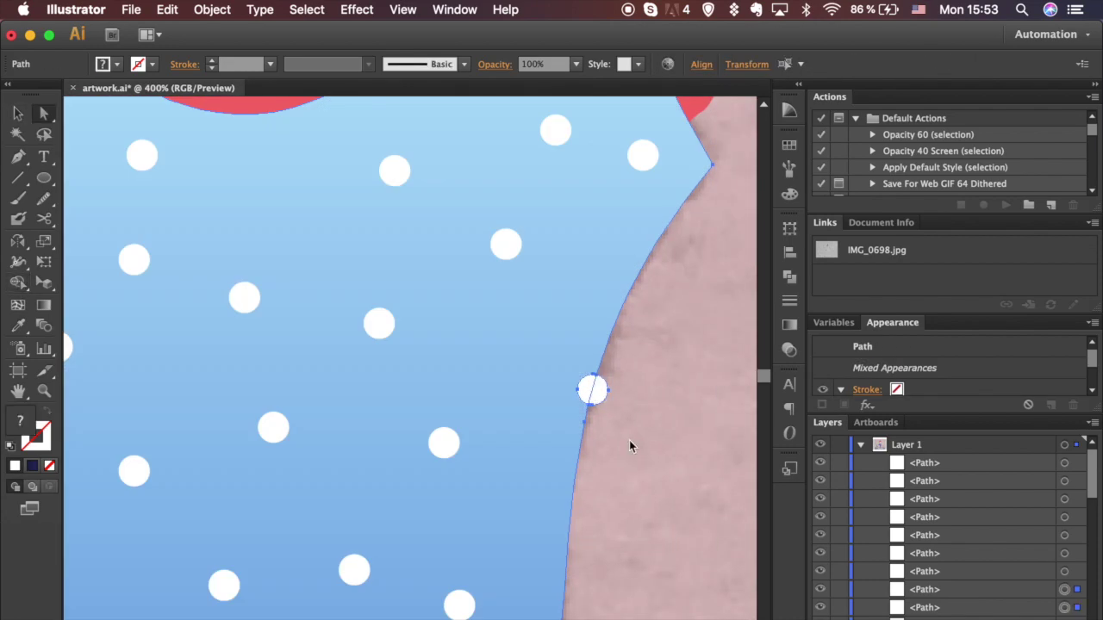
Reposition the dots below the neckline and near the right shoulder to space the polka-dot pattern evenly.
left_click(629, 442)
scroll(600, 399, "up", 5)
scroll(599, 399, "left", 4)
scroll(599, 397, "right", 5)
left_click_drag(449, 384, 357, 404)
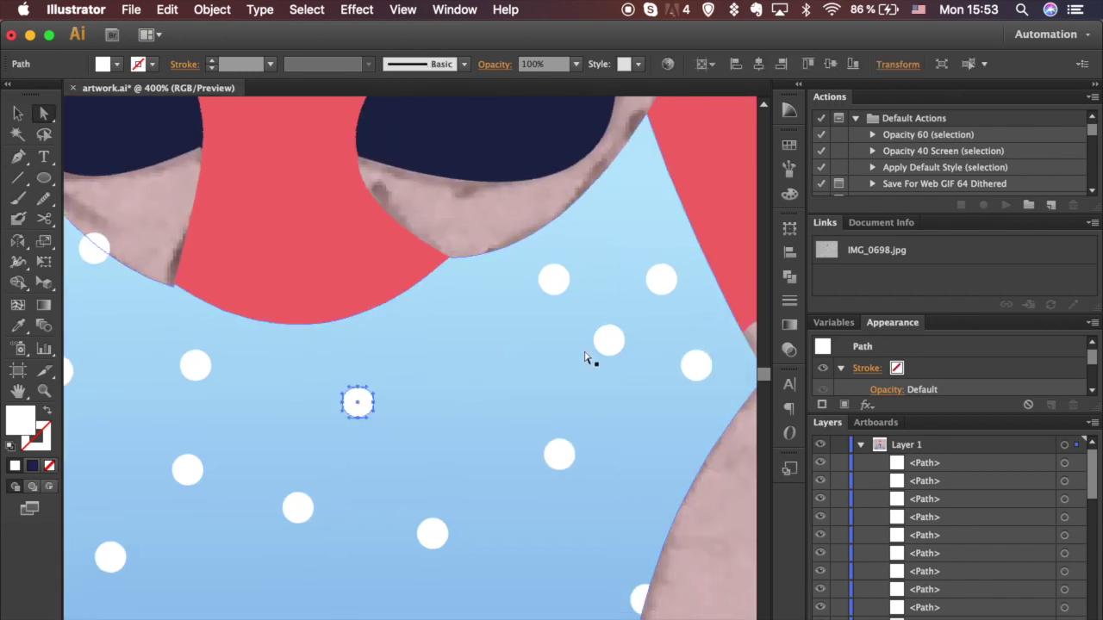
left_click_drag(554, 281, 493, 342)
scroll(590, 355, "left", 5)
scroll(589, 361, "right", 5)
left_click_drag(588, 363, 594, 406)
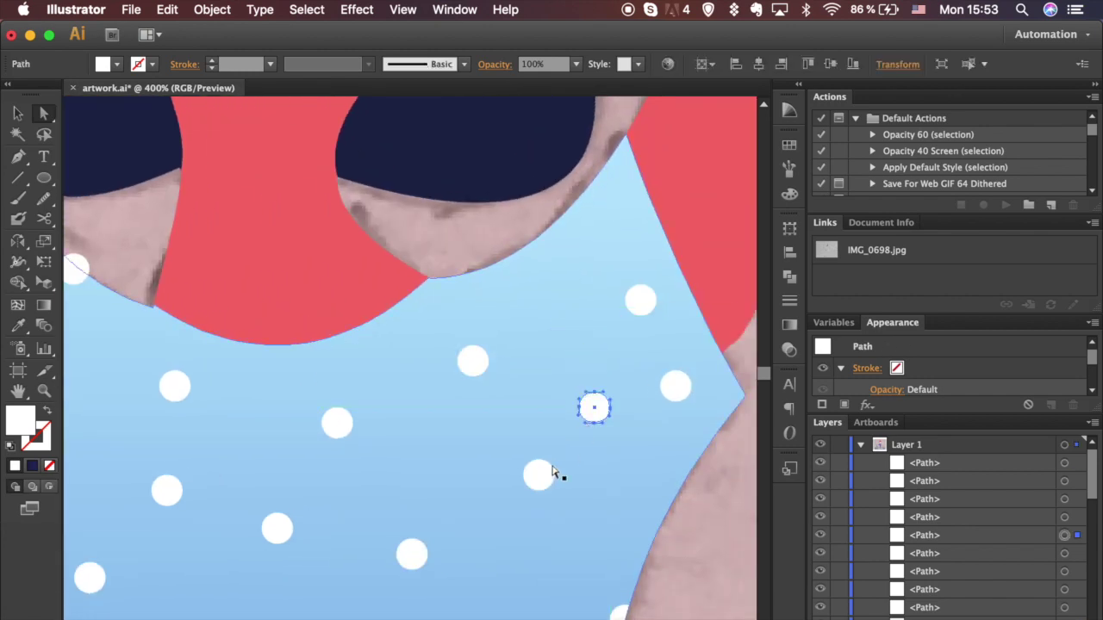
left_click_drag(550, 473, 554, 535)
scroll(601, 443, "left", 1)
left_click_drag(500, 346, 509, 315)
left_click_drag(622, 392, 556, 400)
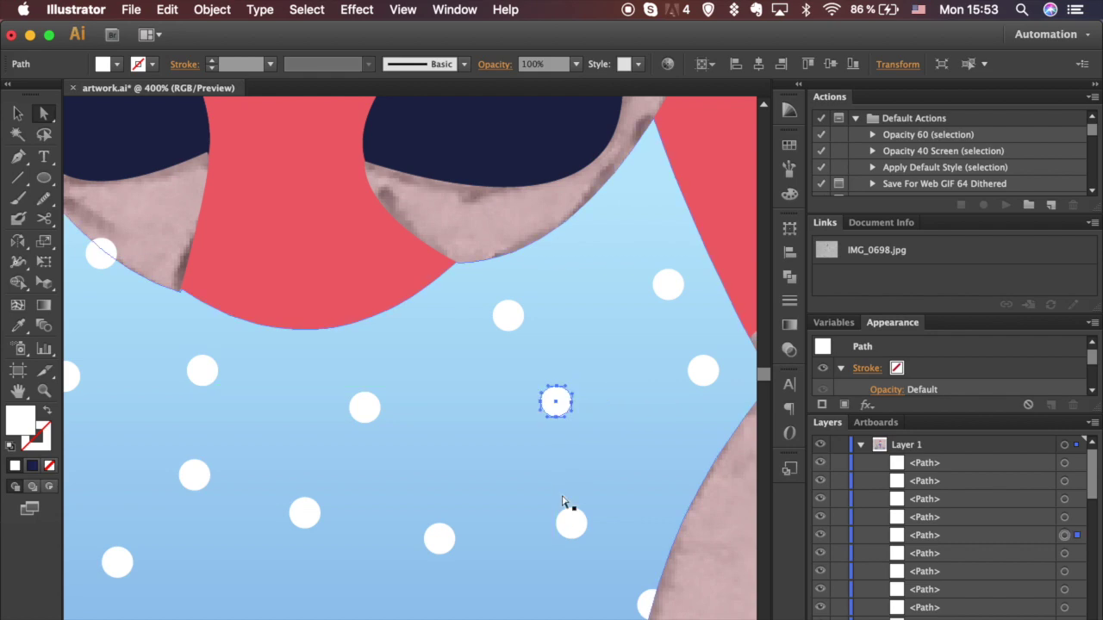
left_click_drag(568, 536, 569, 536)
Trim the dots that overhang the top's left side and neckline with the Shape Builder tool.
scroll(420, 276, "left", 5)
key("v")
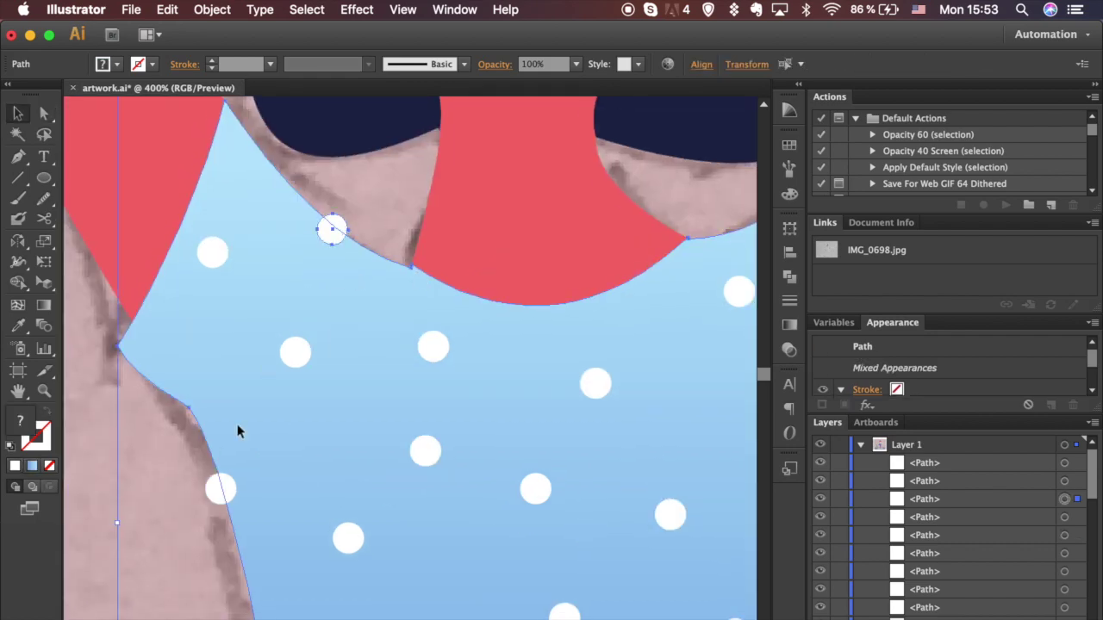
key("shift+m")
left_click(213, 488)
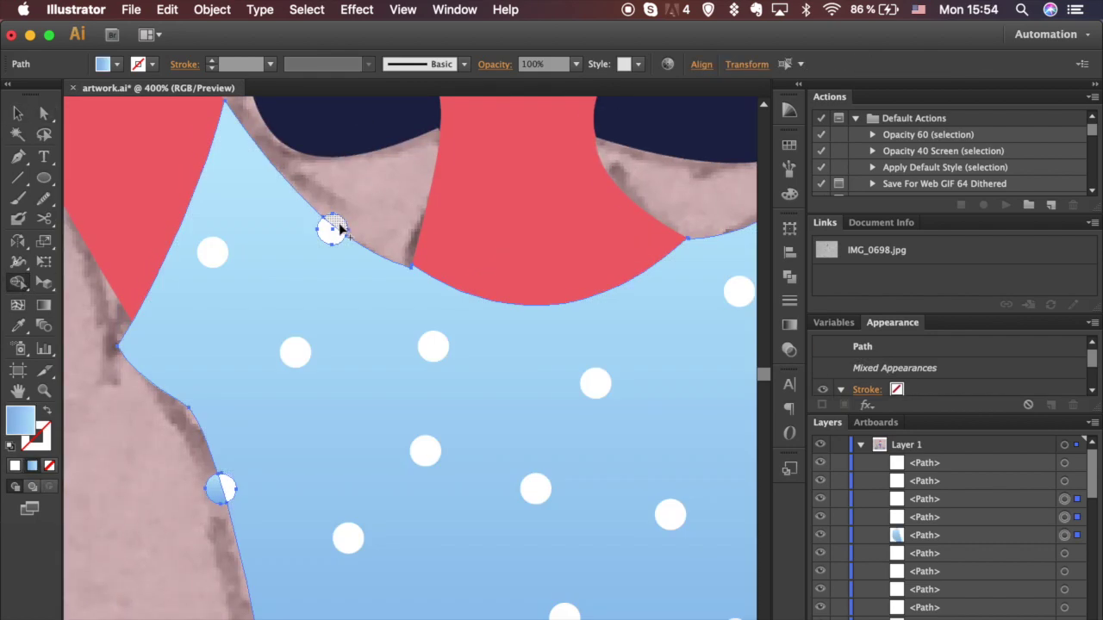
key("a")
key("super+shift+a")
Align the top's neckline anchors with the points where they meet both sides of the neck.
key("super+plus")
key("super+plus")
key("super+plus")
key("super+plus")
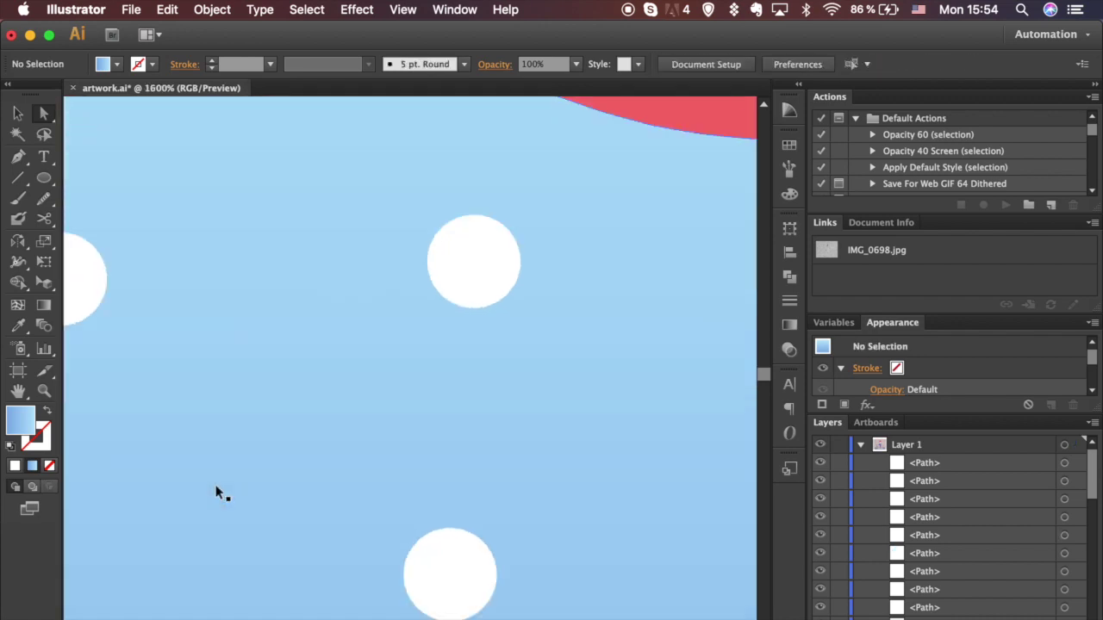
scroll(217, 489, "up", 10)
scroll(217, 490, "right", 4)
left_click_drag(215, 441, 218, 428)
left_click(207, 362)
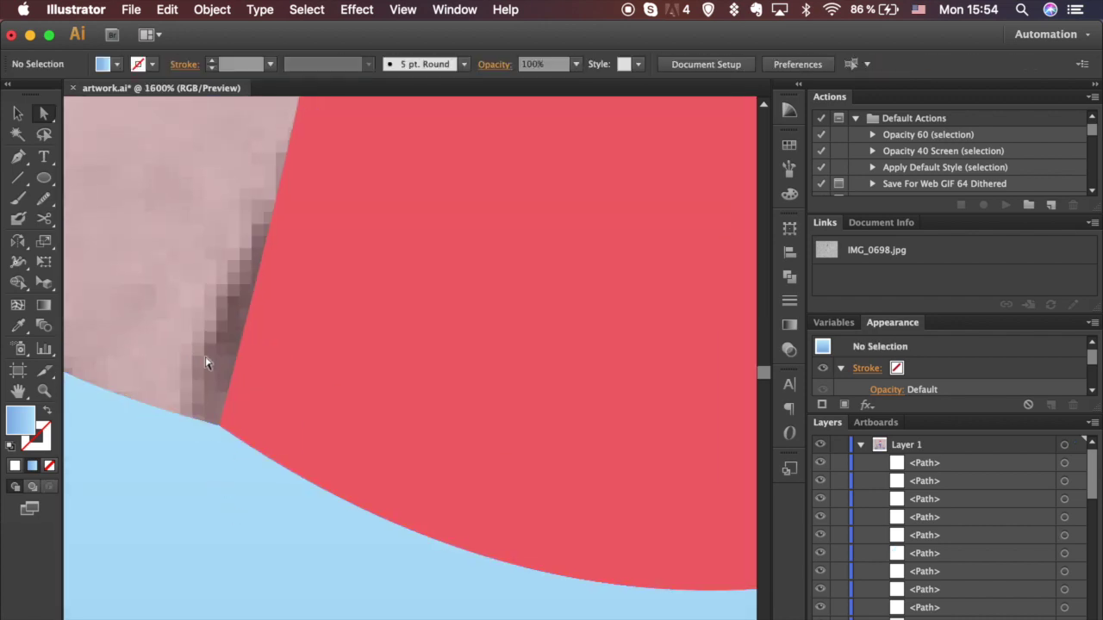
scroll(497, 444, "right", 10)
scroll(450, 387, "up", 4)
left_click(445, 390)
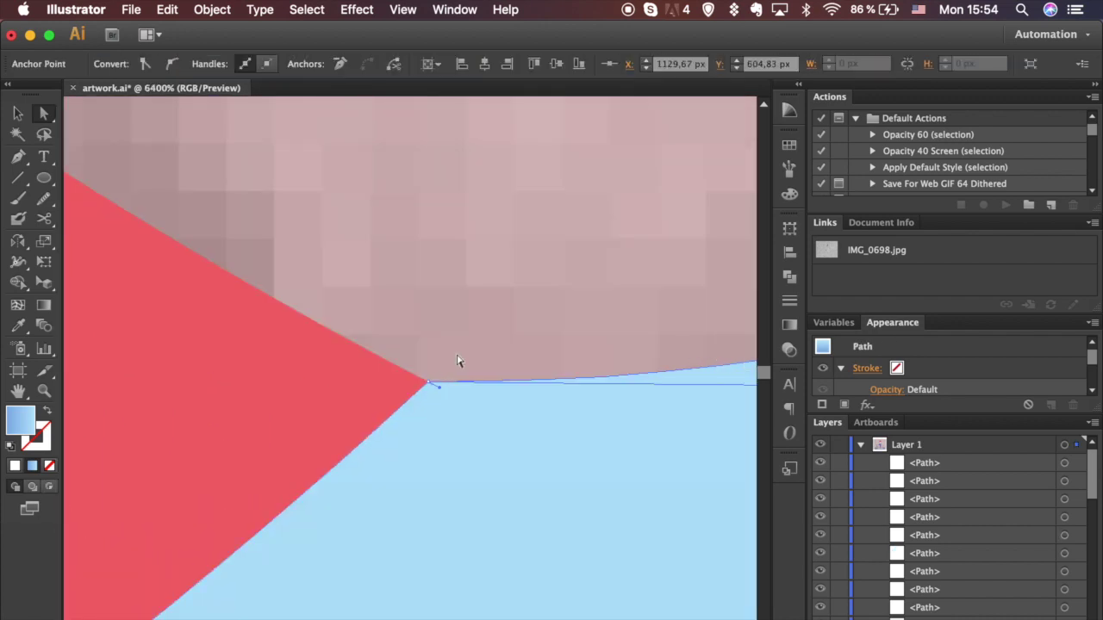
key("super+shift+a")
Select all the shapes of the figure and the yoga mat and group them.
key("super+minus")
key("super+minus")
key("super+minus")
key("super+minus")
key("super+minus")
key("super+minus")
key("super+minus")
key("super+minus")
key("super+minus")
key("super+minus")
key("super+minus")
key("super+minus")
key("super+minus")
key("super+minus")
key("super+minus")
key("super+minus")
key("super+minus")
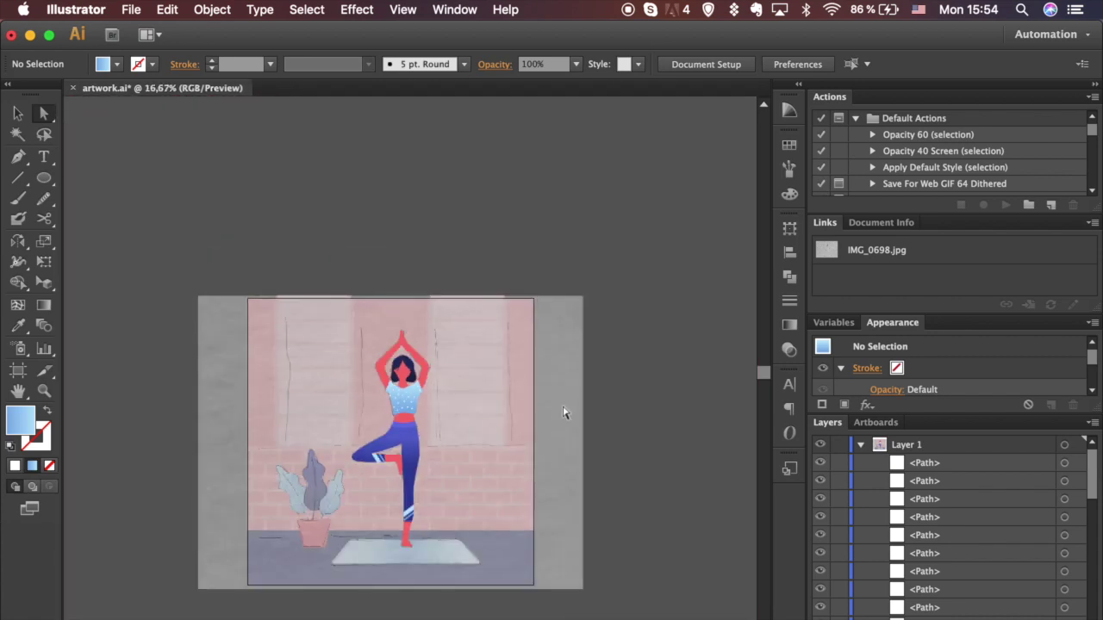
key("v")
left_click_drag(361, 368, 453, 552)
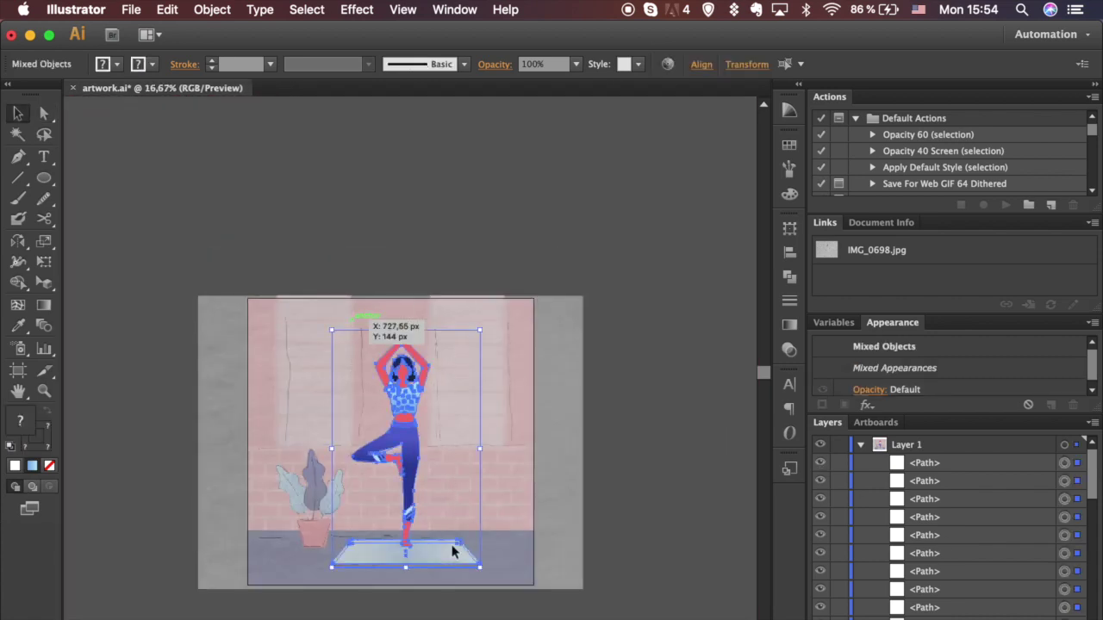
key("super+g")
Hide the linked sketch image so only the vector artwork shows.
left_click(820, 482)
left_click(673, 470)
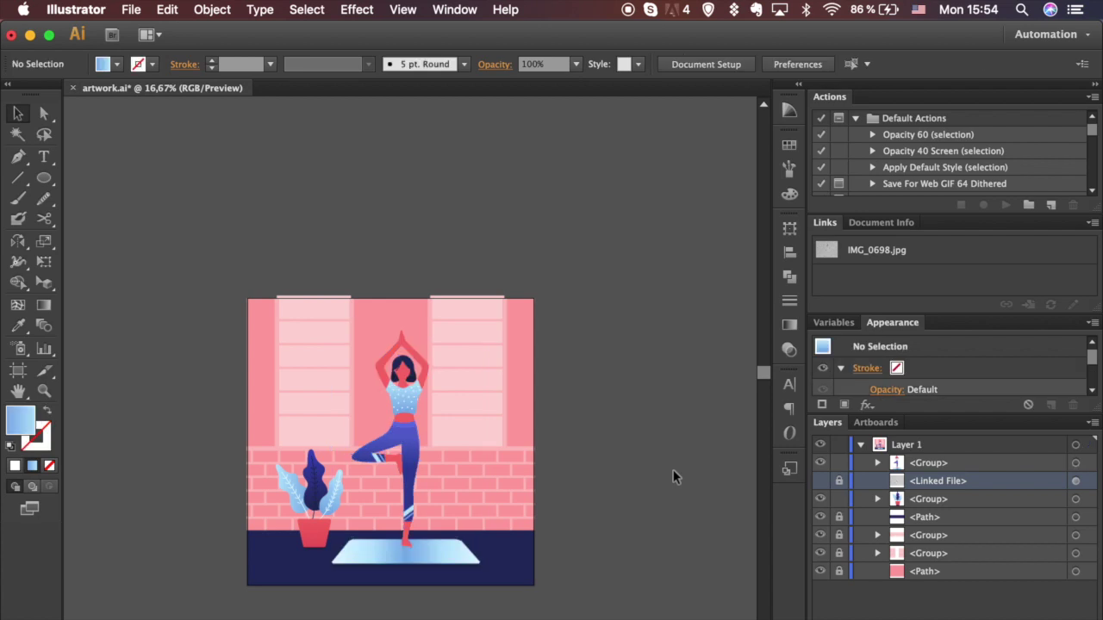
scroll(673, 470, "left", 2)
key("super+plus")
scroll(674, 470, "down", 2)
scroll(674, 469, "right", 1)
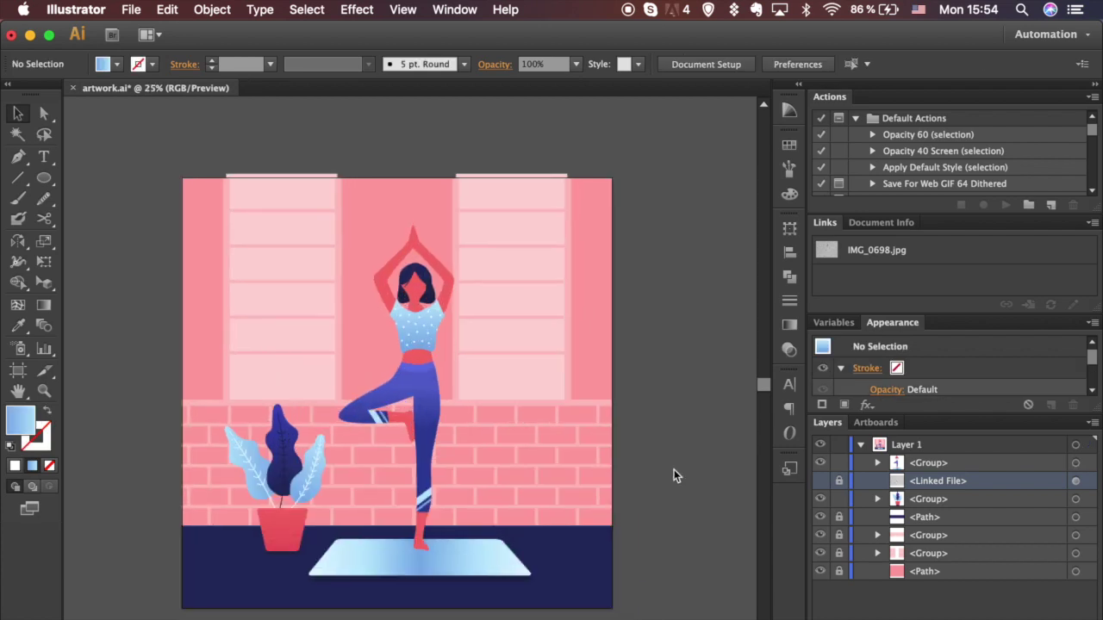
Reshape the raised foot by moving its upper heel anchor right to meet the standing leg.
key("super+plus")
key("super+plus")
key("super+plus")
key("super+plus")
key("super+plus")
key("super+plus")
key("super+plus")
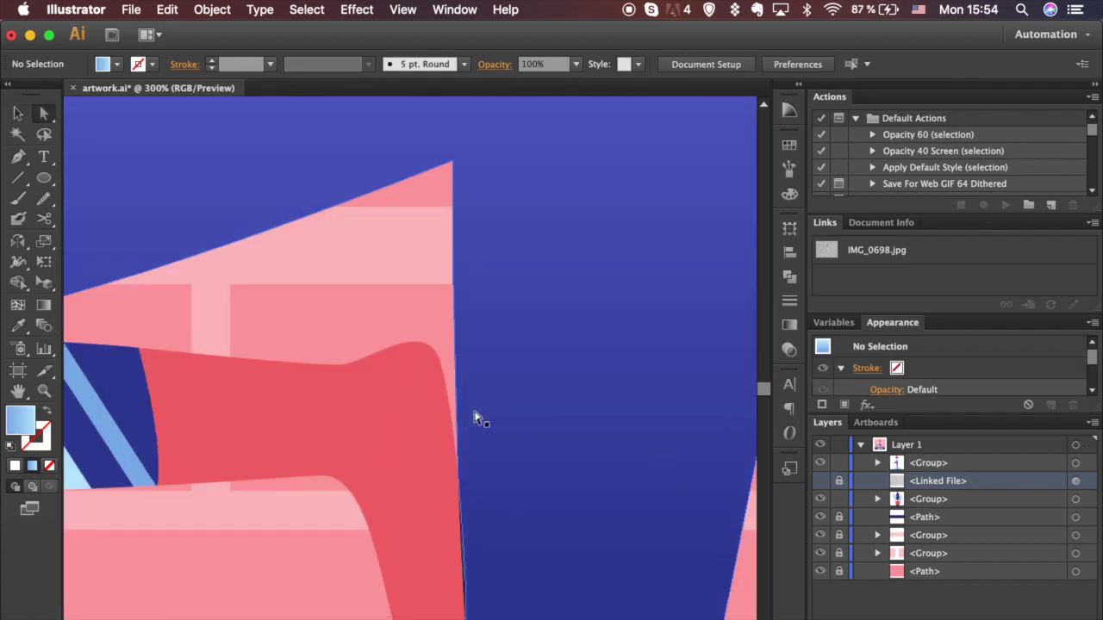
left_click(419, 379)
left_click_drag(437, 352, 454, 350)
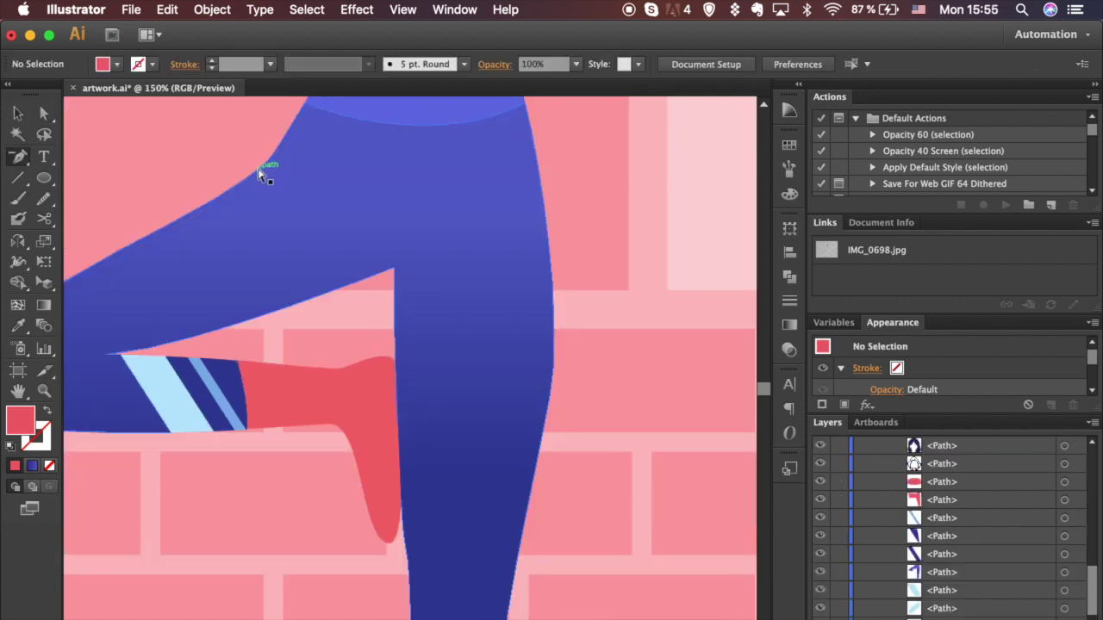
Collapse the figure's expanded group in the layer list so its individual paths are folded away.
key("super+minus")
key("super+minus")
key("super+minus")
key("super+minus")
key("super+minus")
key("super+minus")
key("super+minus")
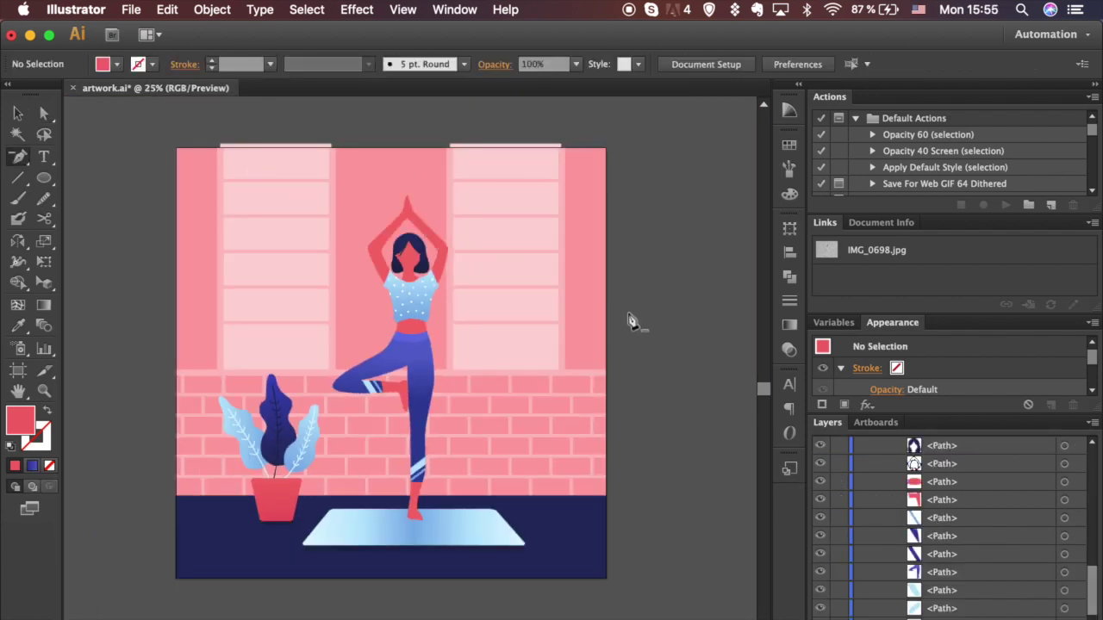
scroll(906, 488, "up", 10)
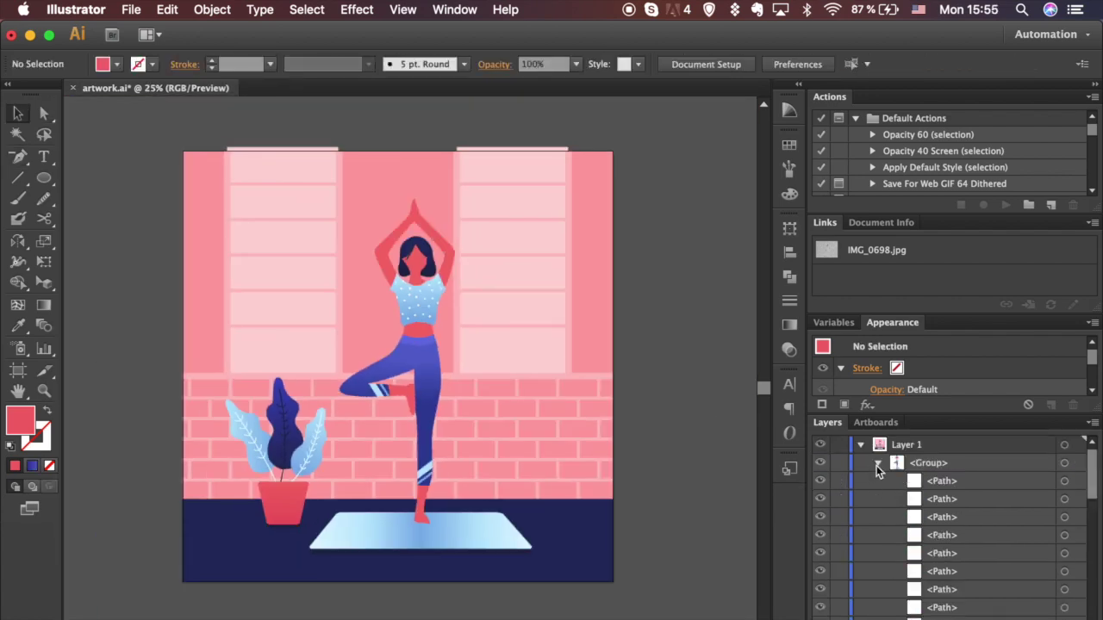
left_click(878, 463)
Export the illustration to the Desktop as artwork.png in PNG format, using artboards with all of them included.
left_click(130, 10)
left_click(160, 305)
left_click(435, 571)
left_click(871, 602)
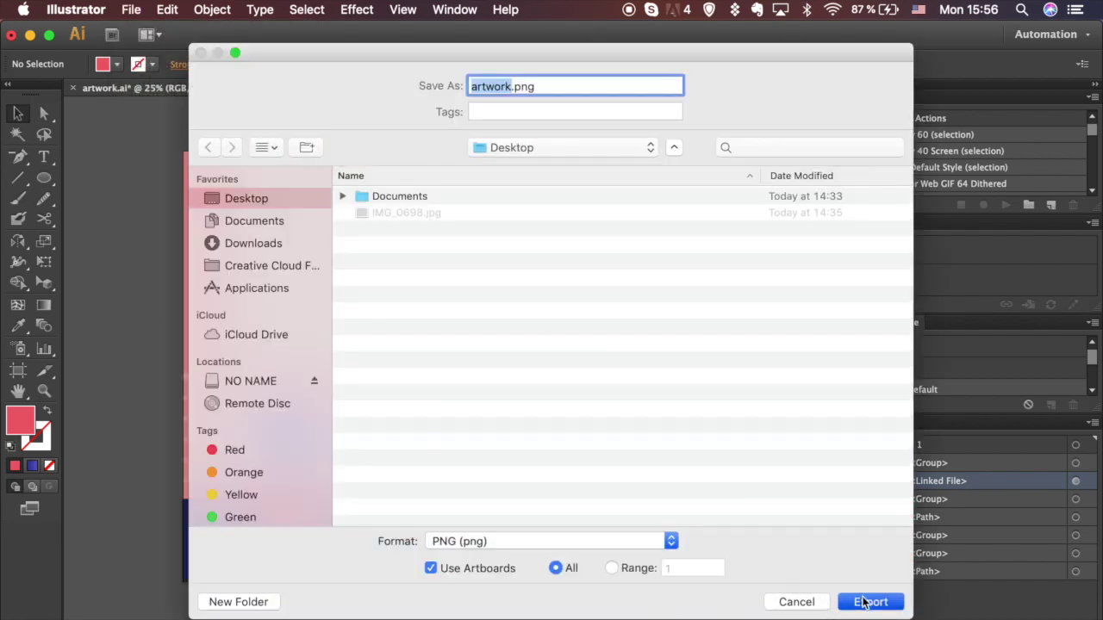
left_click(260, 431)
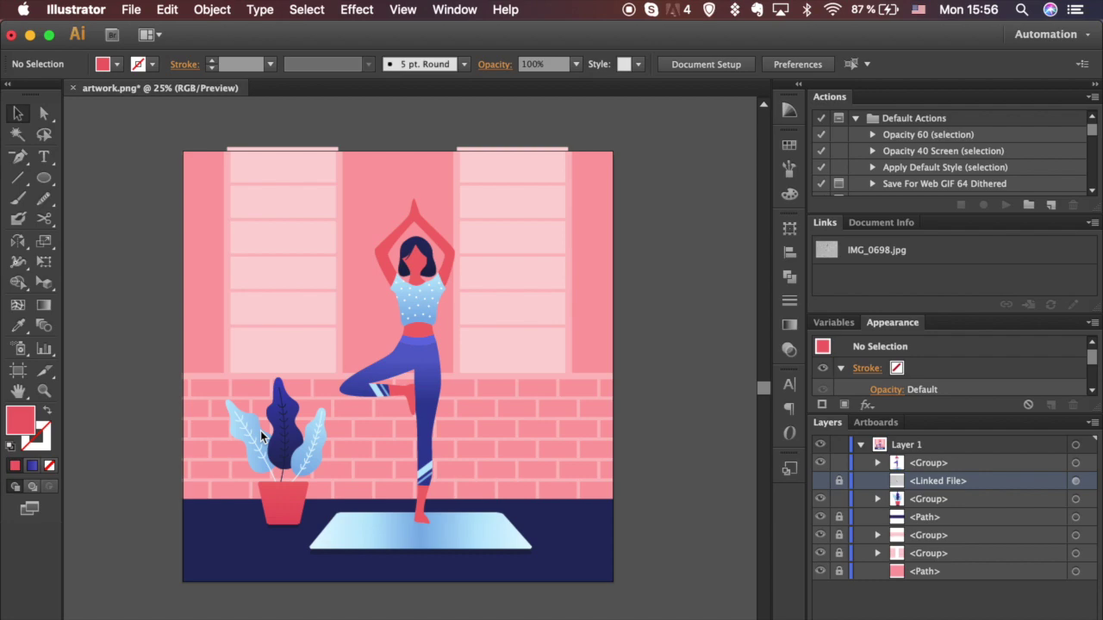